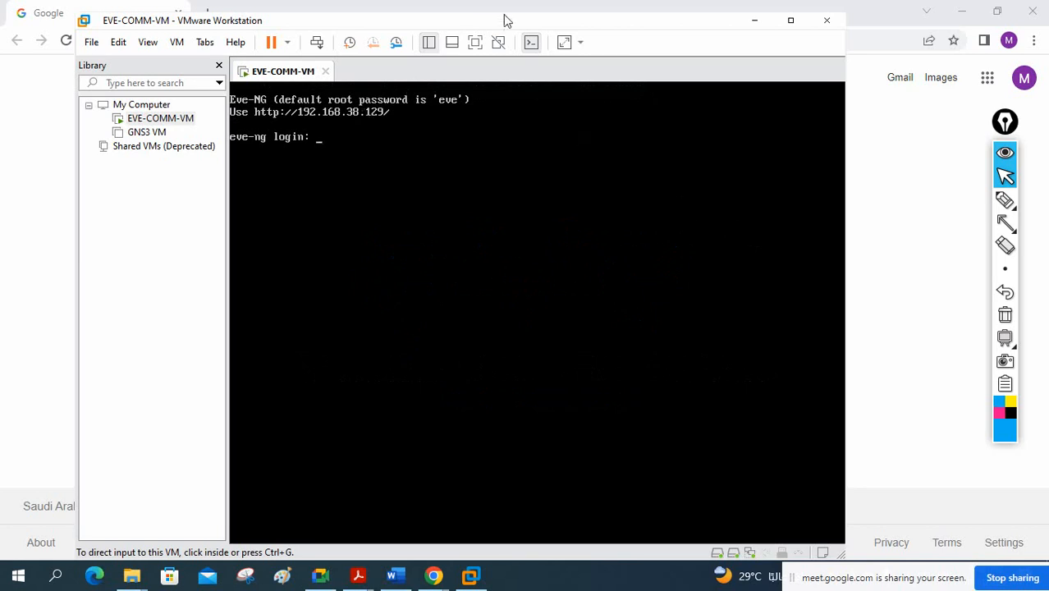
- Switch from the virtual machine window to Chrome and load the EVE-NG web page at 192.168.38.129
click(759, 27)
click(507, 41)
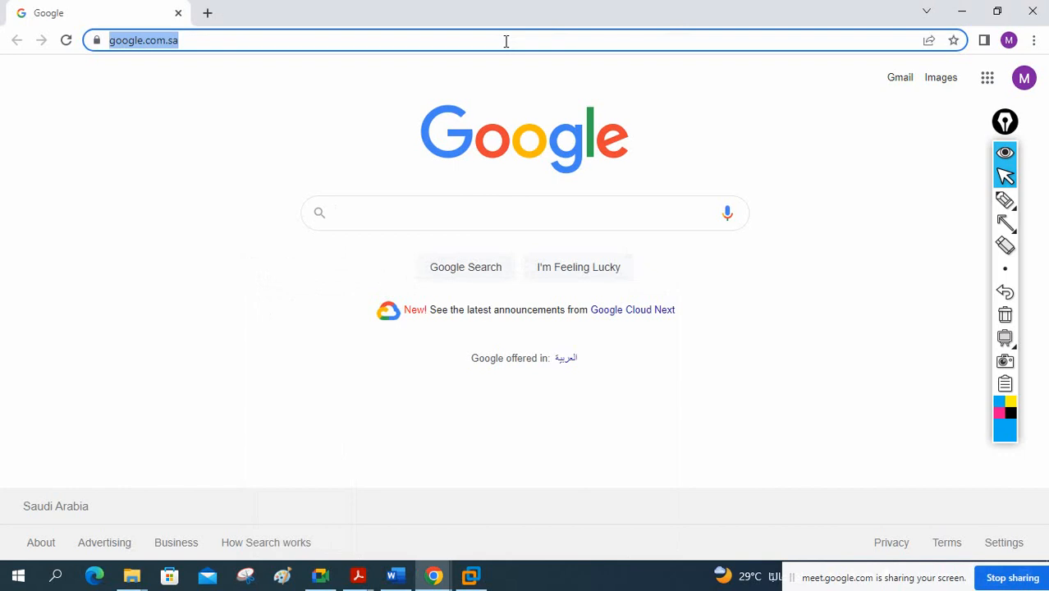
text(1)
key(Return)
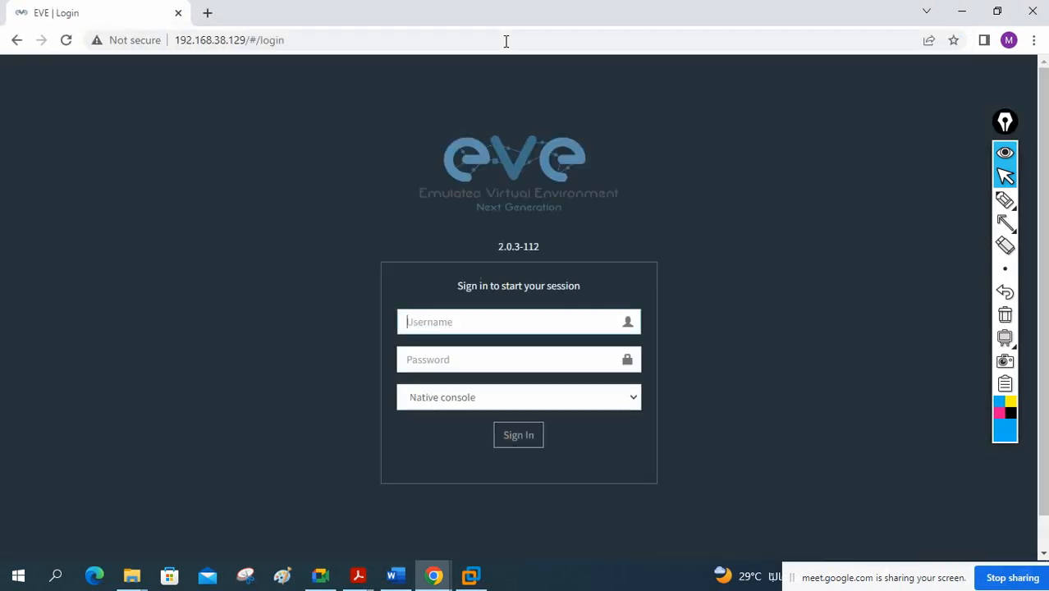
- Sign in to EVE-NG with the saved admin username and account password, using the native console
click(508, 321)
click(506, 374)
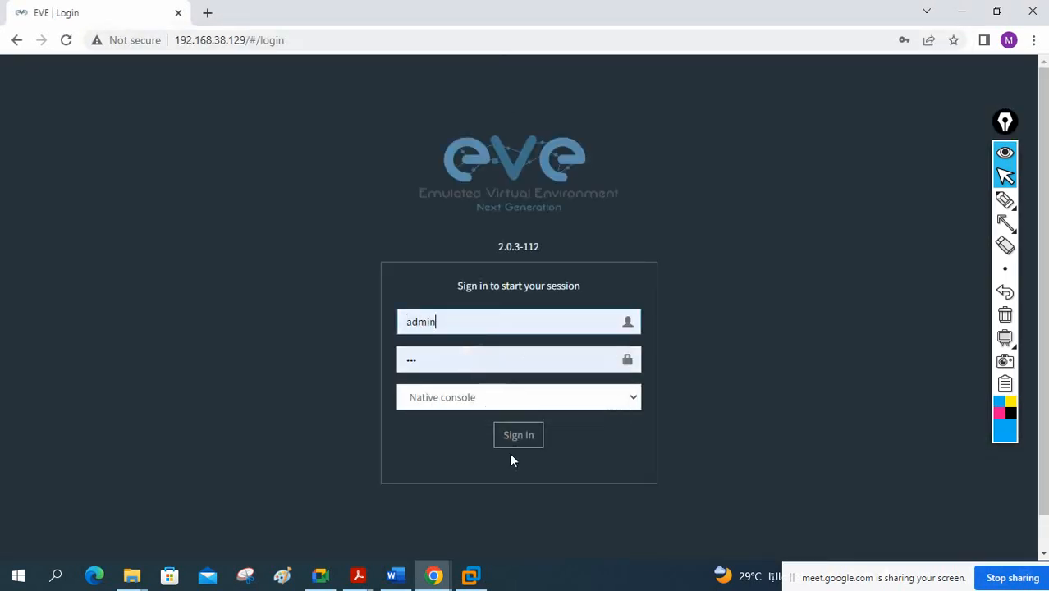
click(515, 439)
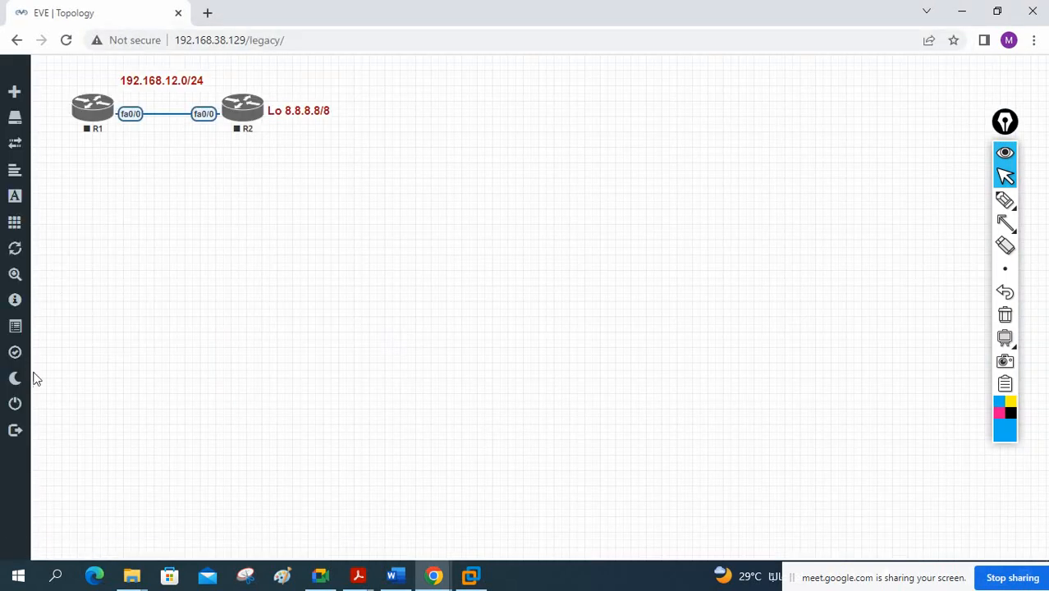
- Close the open lab and create a new lab named ACL Lab 1 in the CCNP ENCOR folder
click(28, 404)
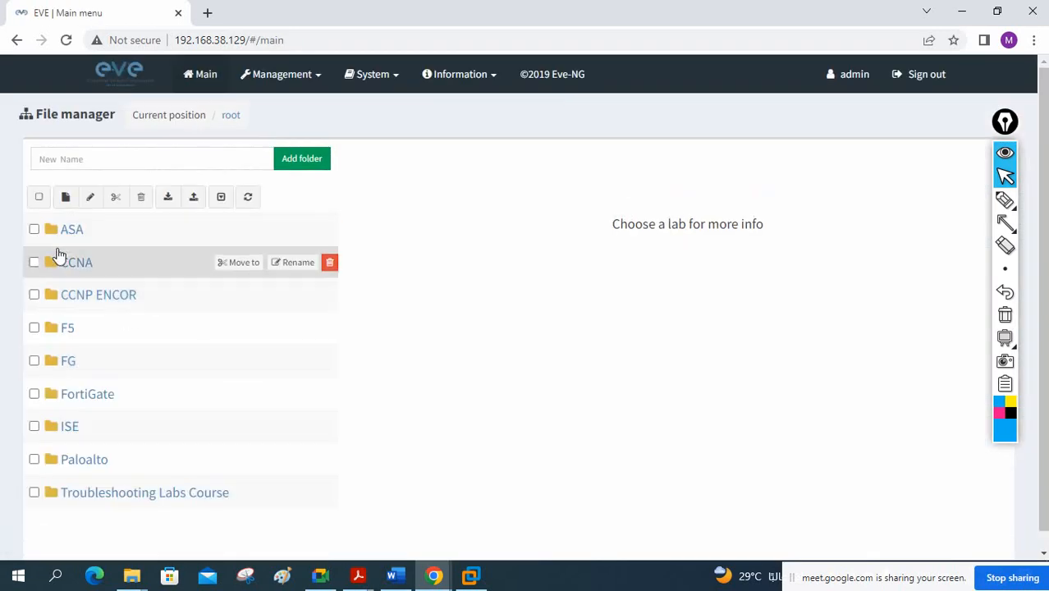
double_click(74, 296)
click(66, 197)
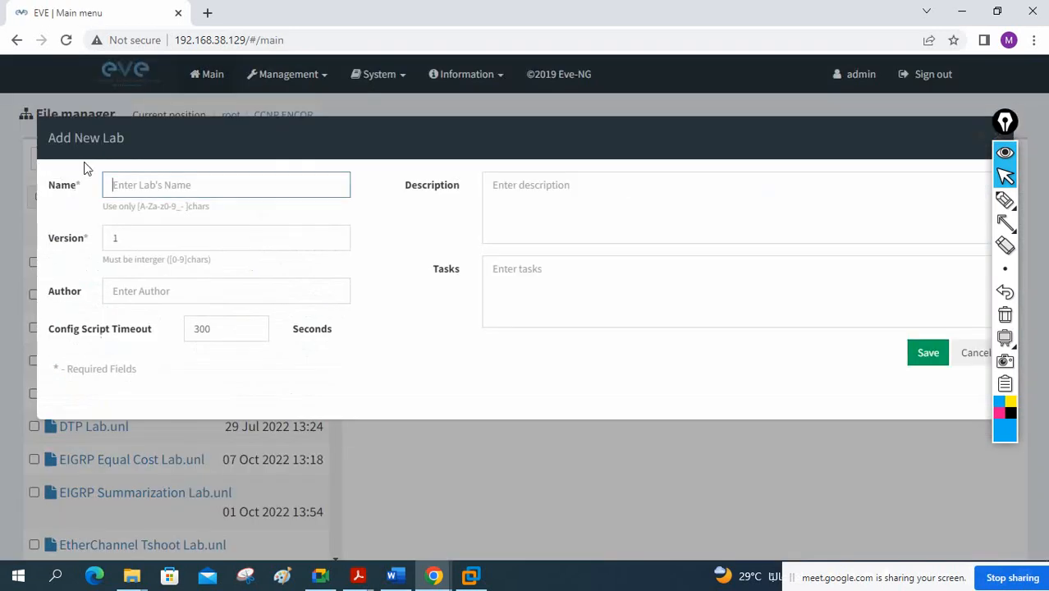
click(113, 172)
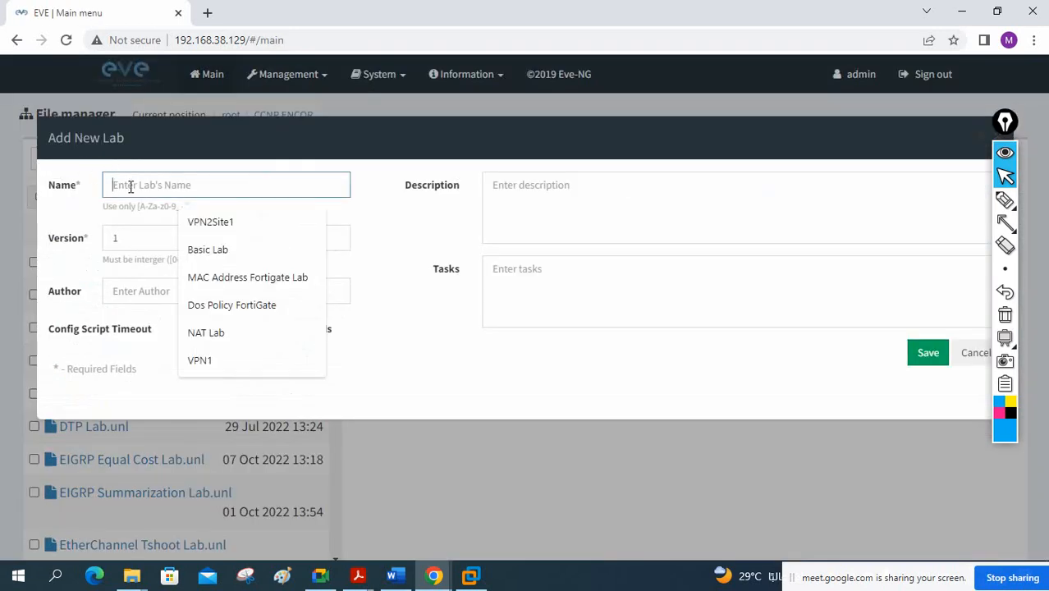
text(ACL Lab 1)
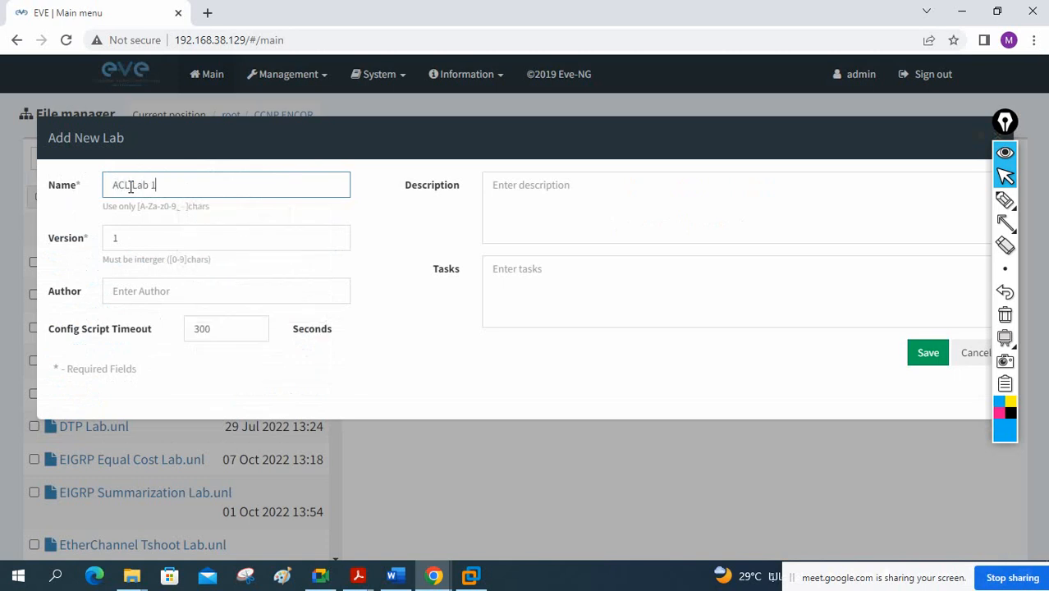
key(Return)
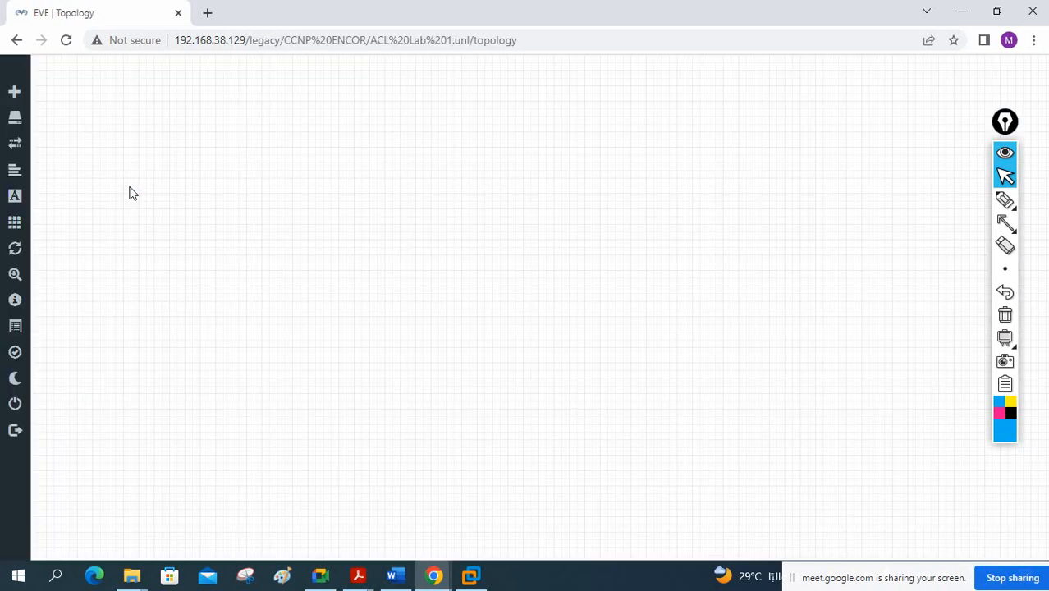
- Set up a new node from the Cisco IOS 7206VXR (Dynamips) template with name prefix R and a quantity of 2
right_click(204, 150)
click(225, 172)
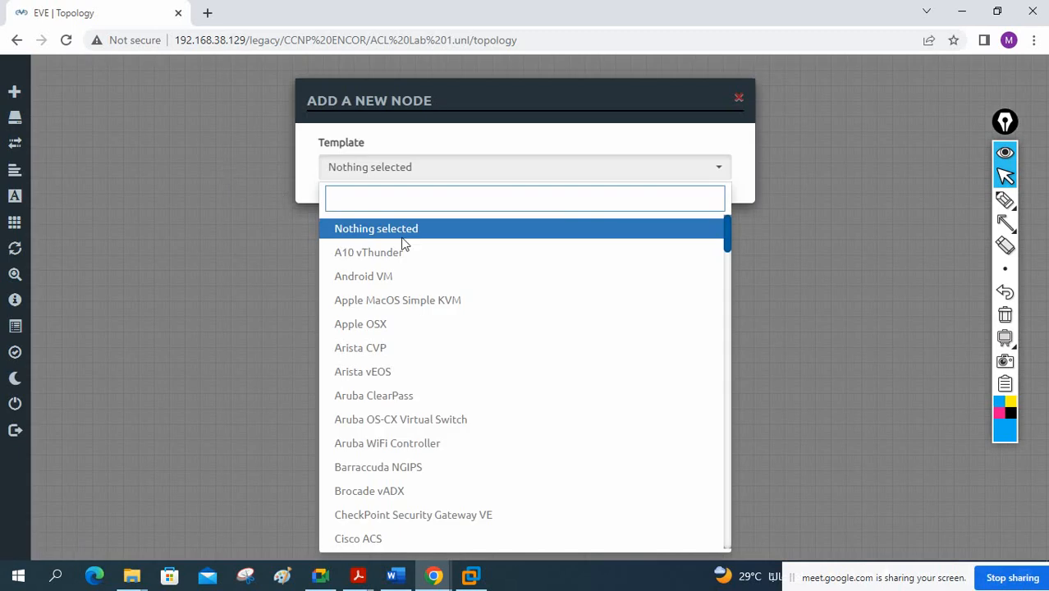
scroll(421, 244, down, 5)
scroll(419, 246, down, 3)
click(404, 374)
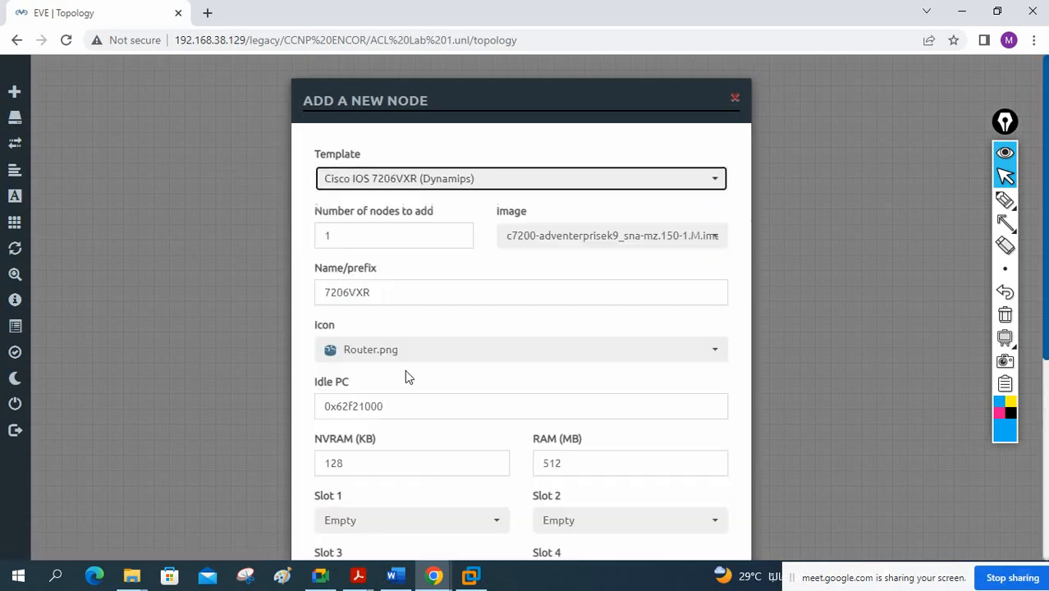
drag(383, 303, 253, 291)
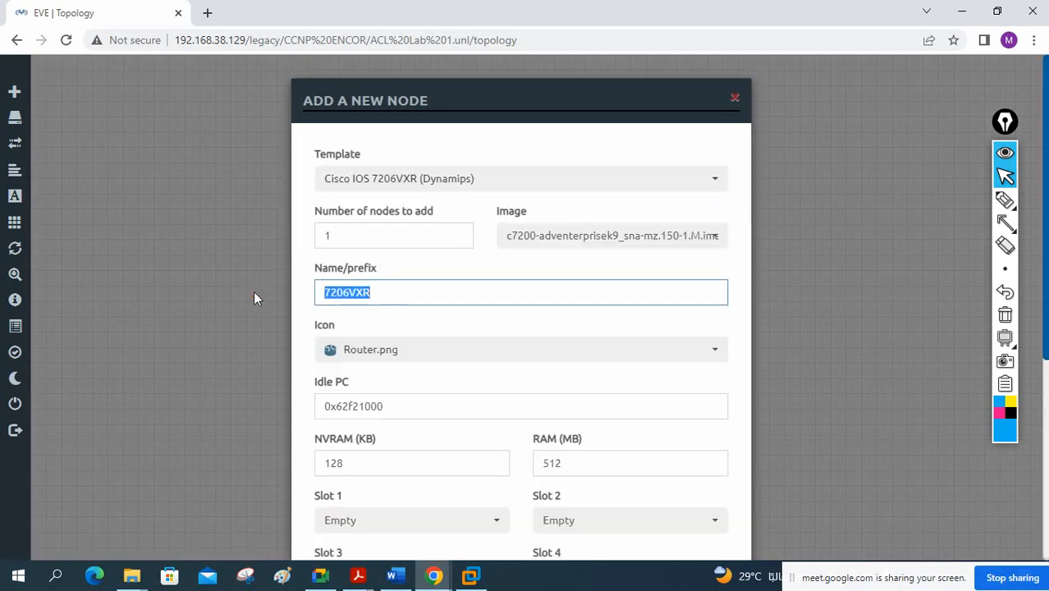
text(R)
drag(335, 234, 320, 234)
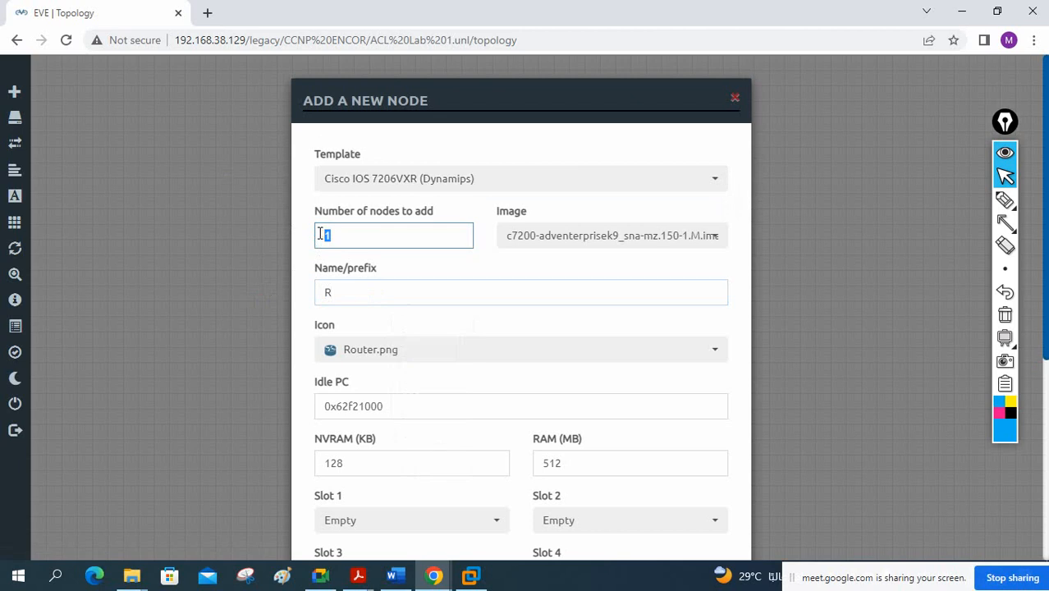
text(2)
- Assign PA-FE-TX modules to Slot 1 and Slot 2 and save the two router nodes
scroll(380, 395, down, 2)
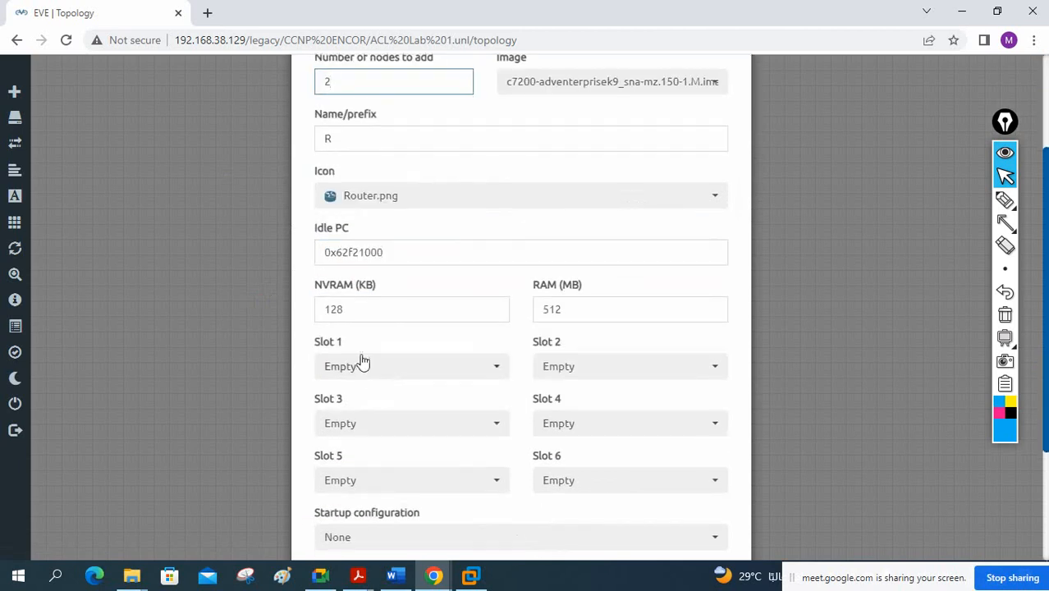
click(369, 375)
click(361, 419)
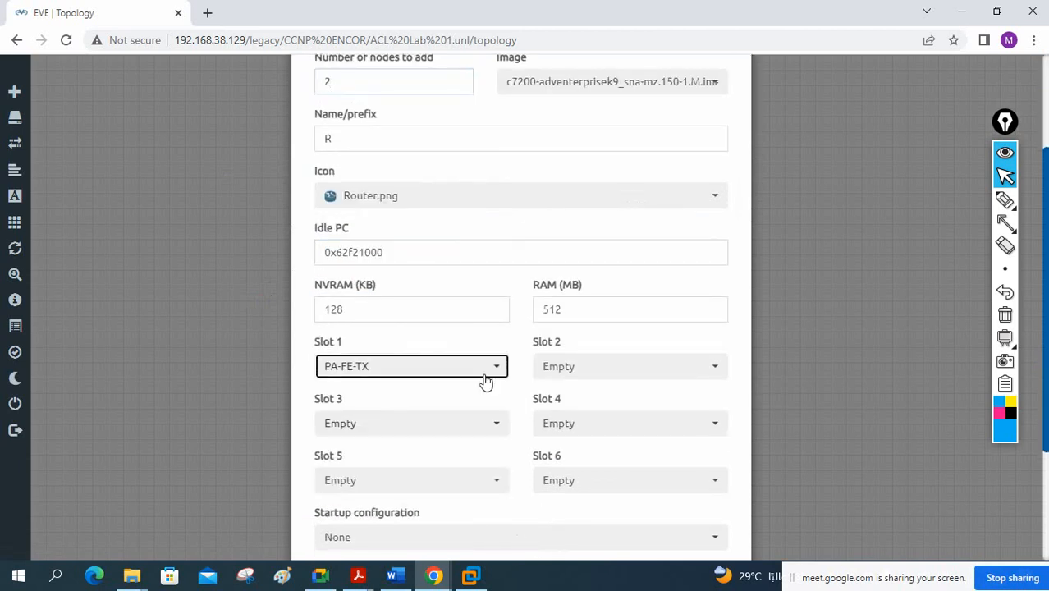
click(581, 366)
click(574, 422)
scroll(450, 489, down, 2)
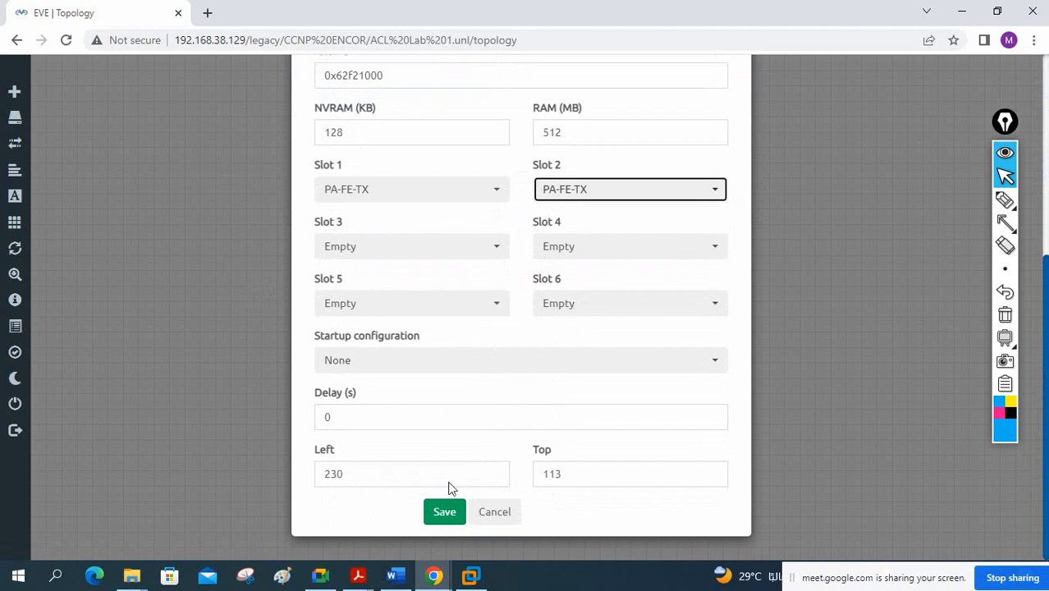
click(450, 513)
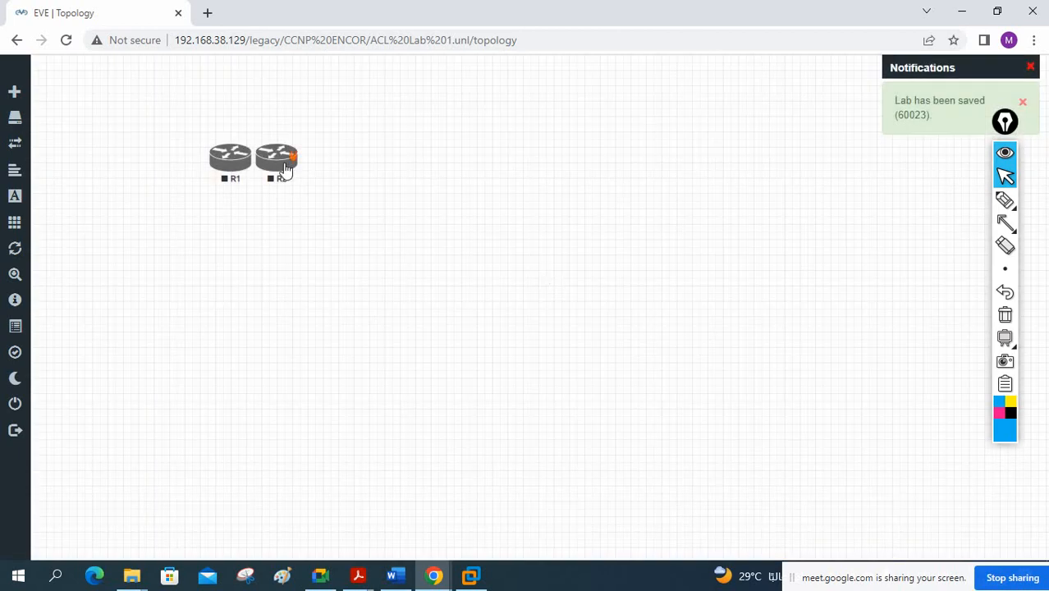
- Spread the two routers apart near the top of the canvas, with R2 to the right of R1
drag(285, 168, 416, 156)
drag(236, 165, 238, 139)
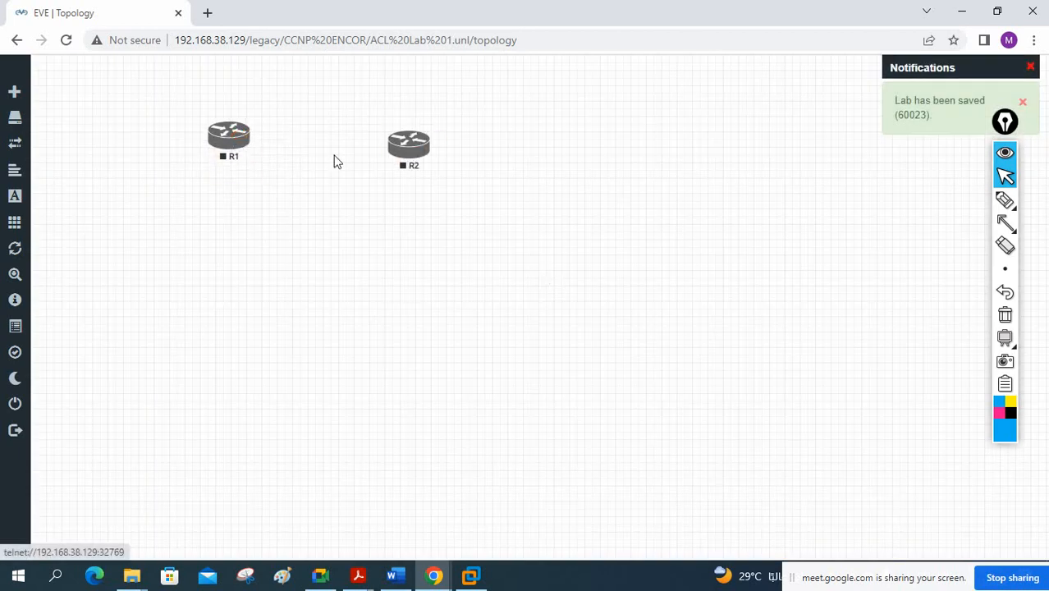
drag(402, 156, 374, 136)
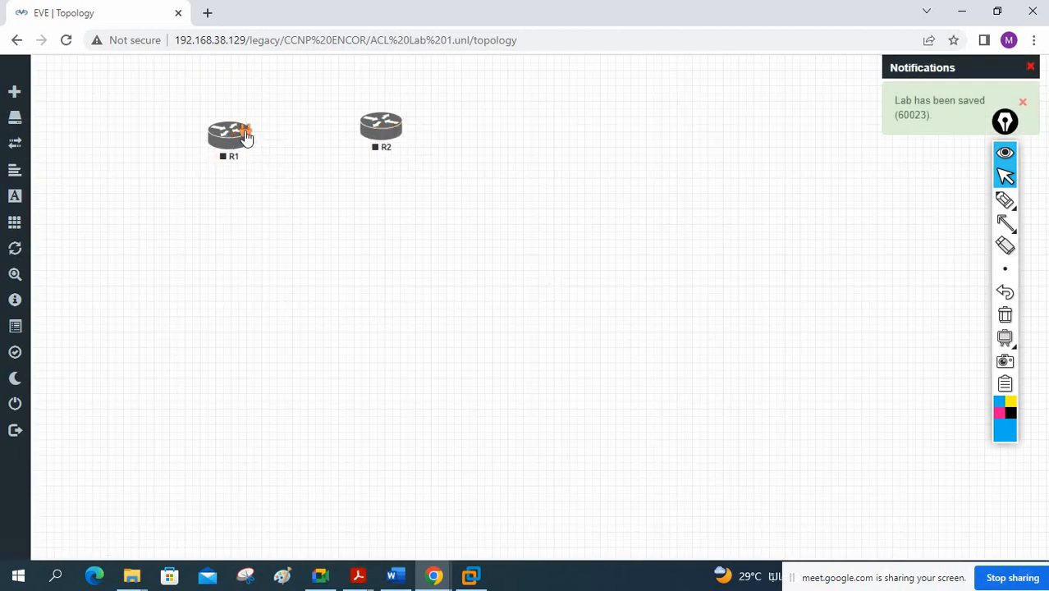
- Connect R1 fa0/0 to R2 fa0/0 and widen the spacing between the two routers, keeping them roughly level
drag(246, 137, 384, 142)
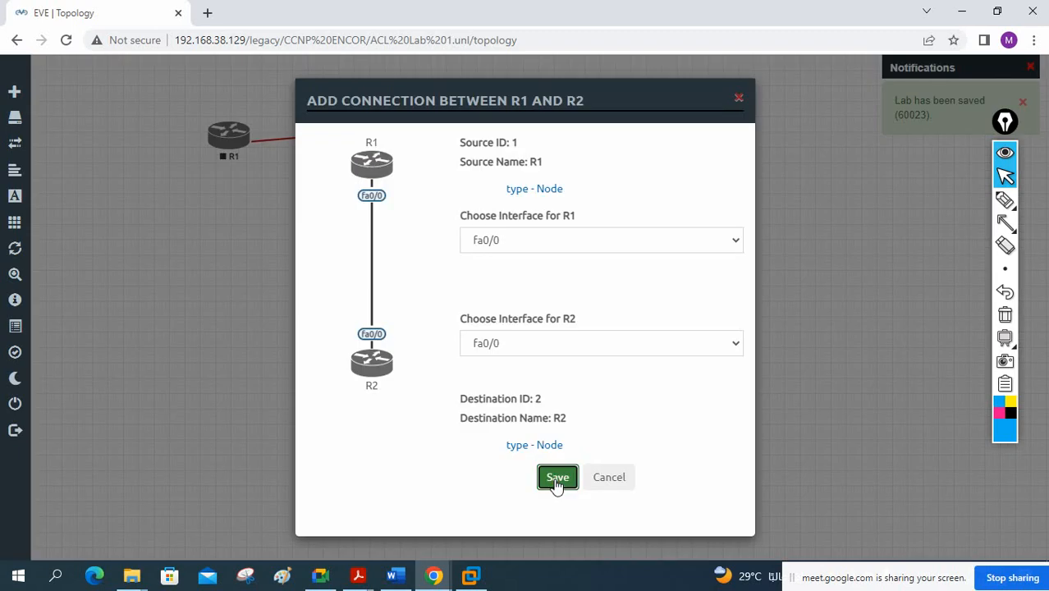
click(557, 483)
drag(234, 141, 200, 137)
drag(377, 131, 381, 133)
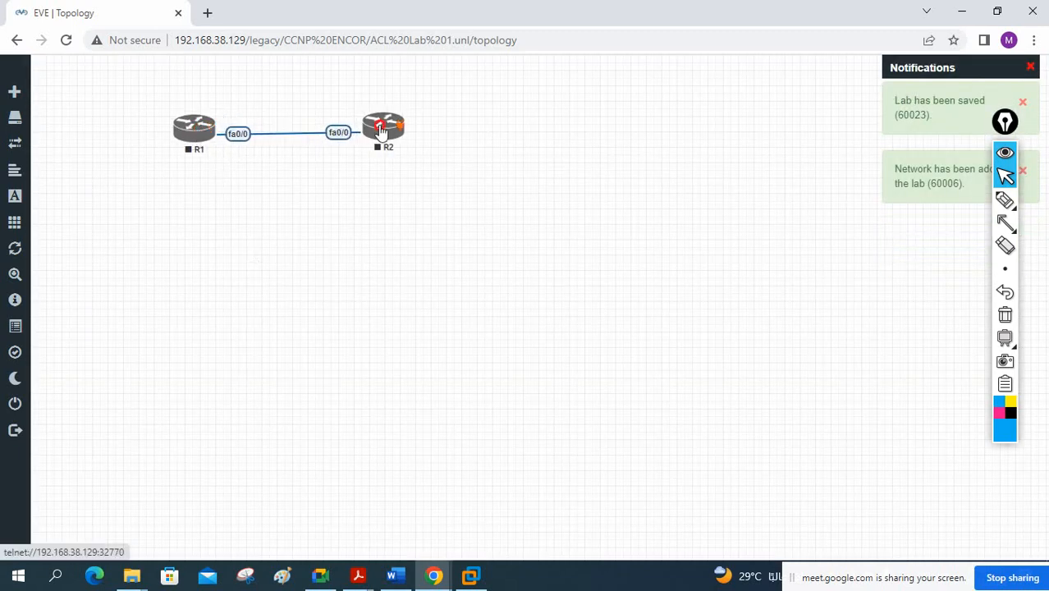
- Start a new Cisco IOL node below the routers using the image L2-ADVENTERPRISEK9-M-15.2-IRON-20151103.bin
right_click(238, 218)
click(278, 248)
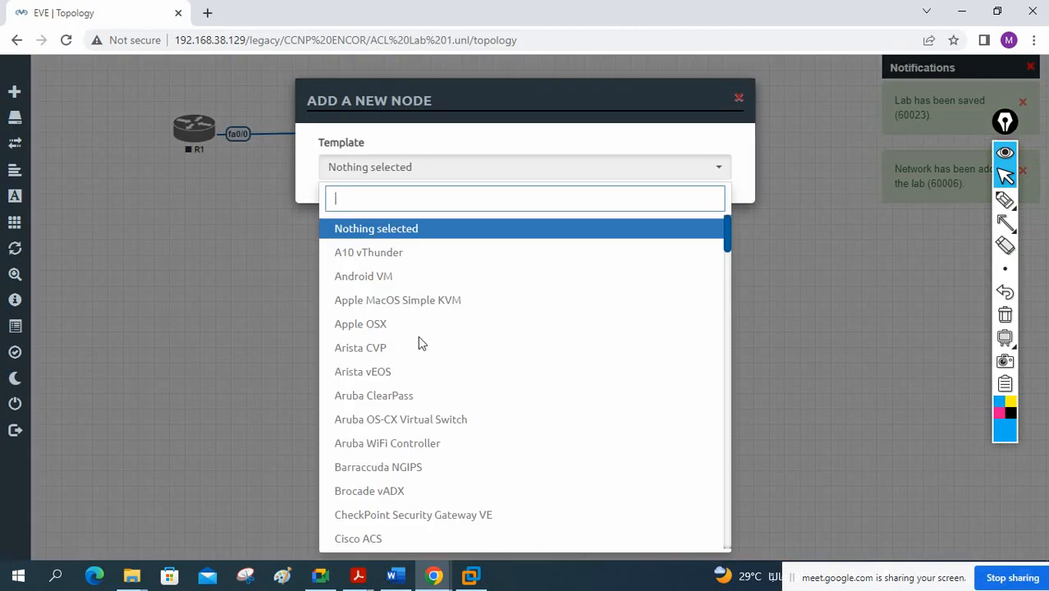
scroll(415, 342, down, 5)
scroll(414, 342, down, 4)
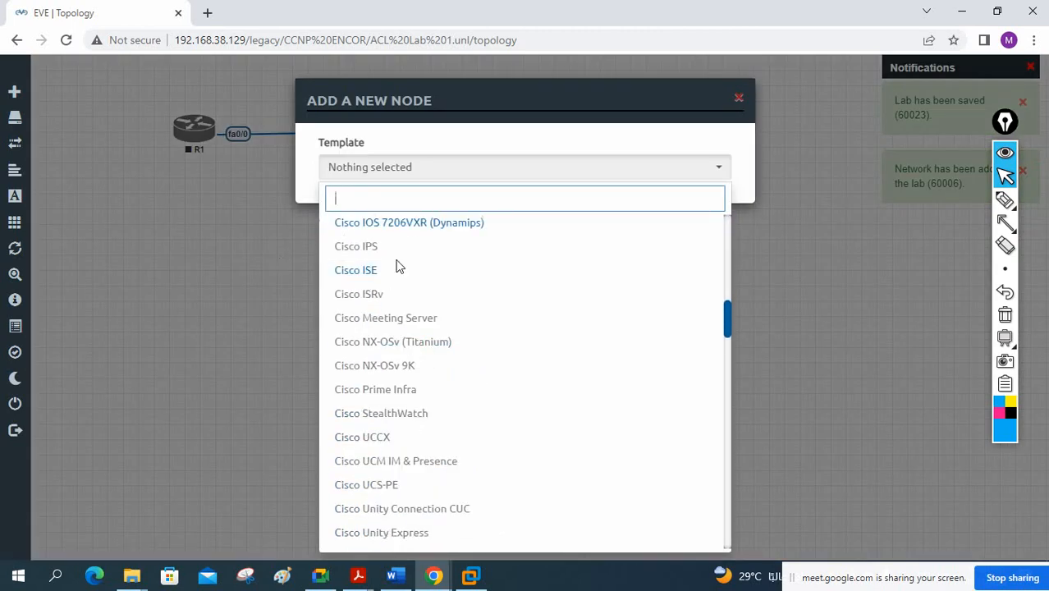
scroll(398, 264, up, 1)
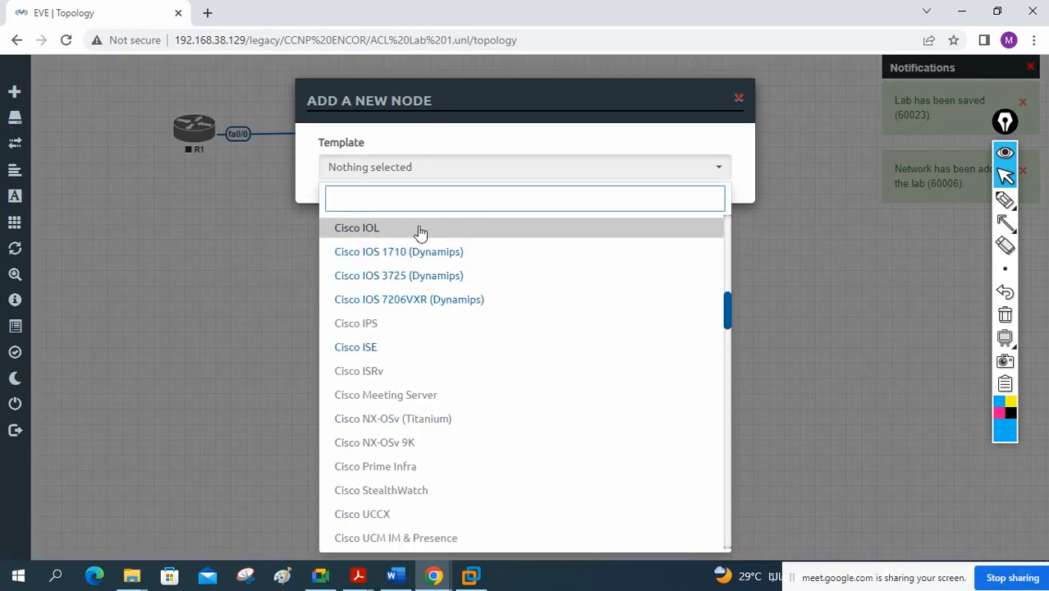
click(421, 229)
click(550, 240)
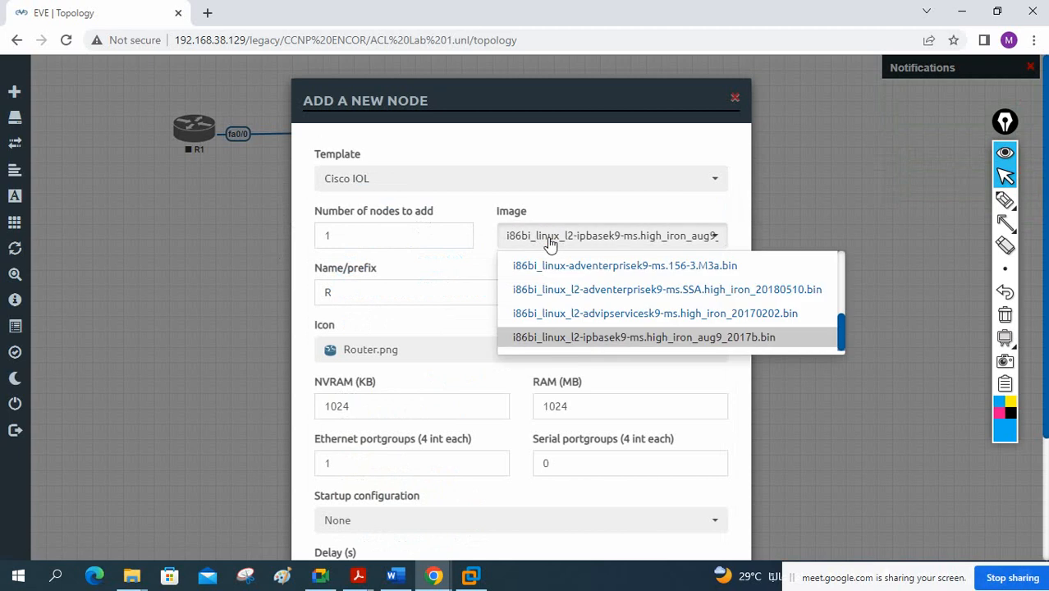
scroll(571, 312, up, 5)
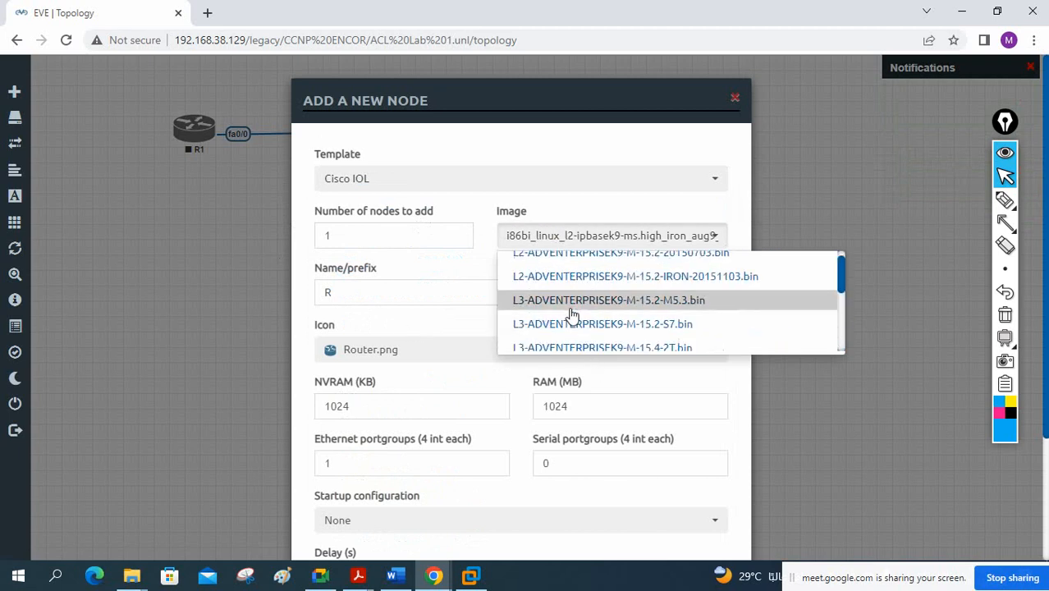
click(566, 290)
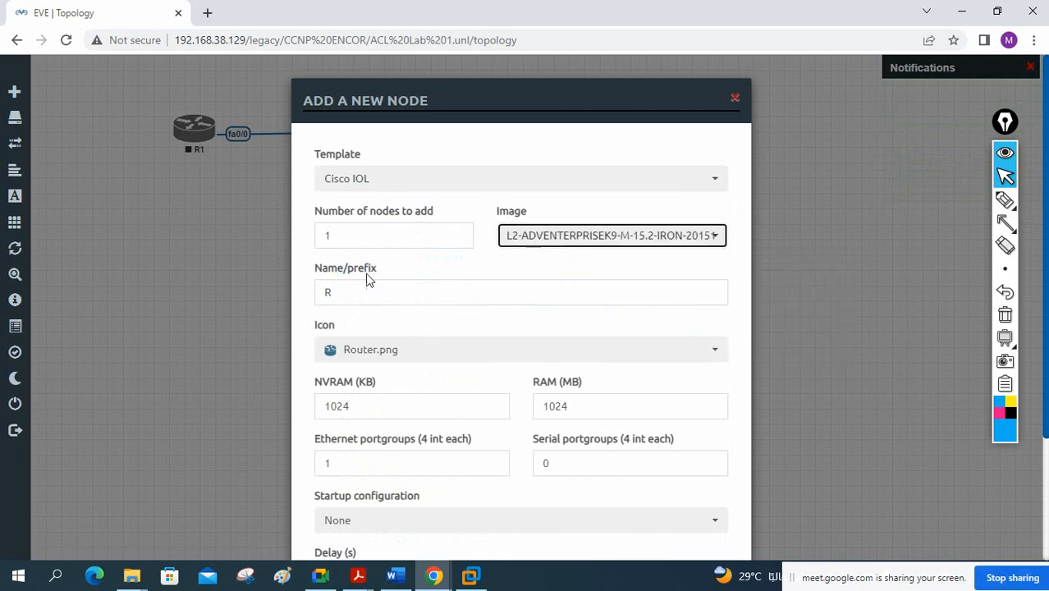
- Set the new node's name prefix to SW and the number of nodes to 2
double_click(351, 300)
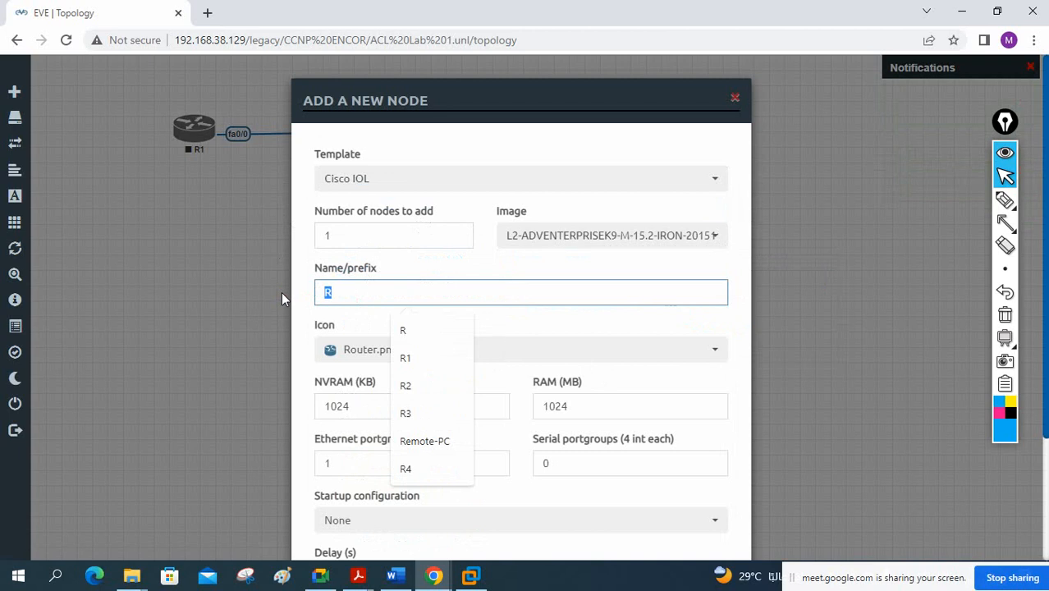
text(SW)
double_click(381, 241)
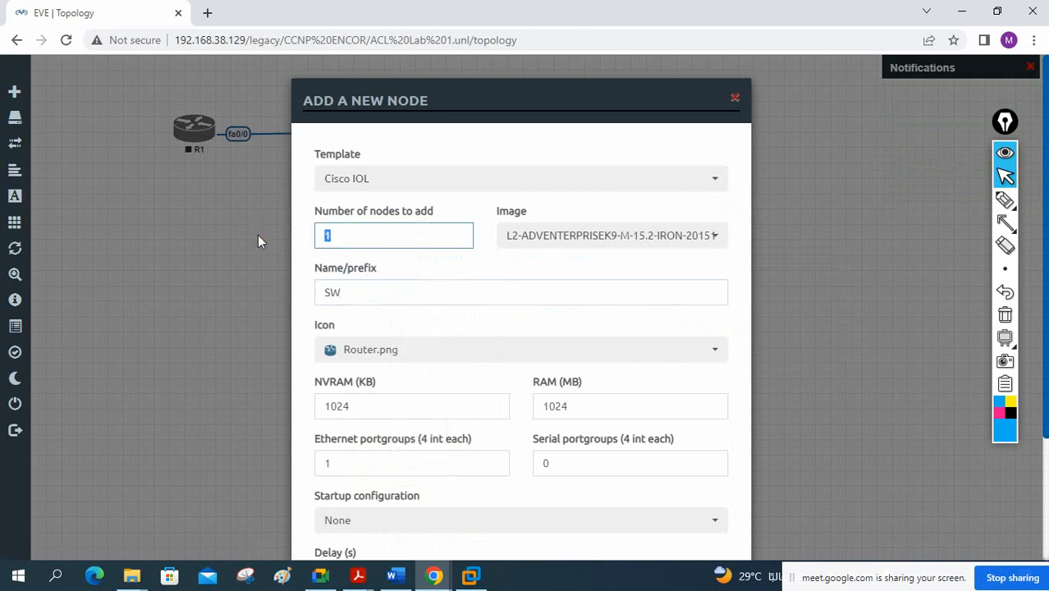
text(2)
- Choose the Switch L32.png icon for the new switches and save them to the topology
click(353, 349)
scroll(409, 327, down, 2)
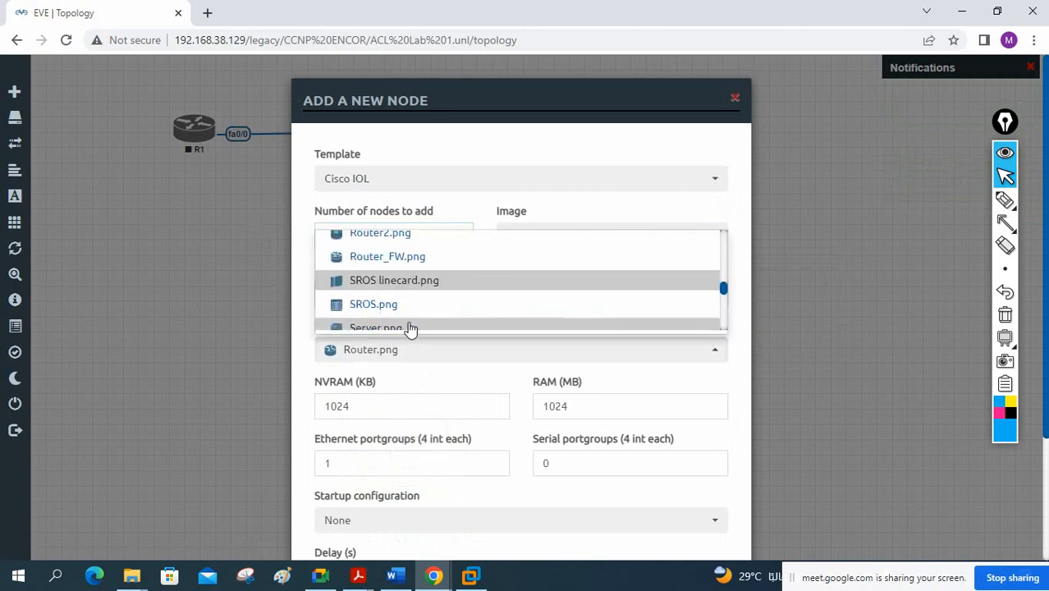
scroll(411, 321, down, 4)
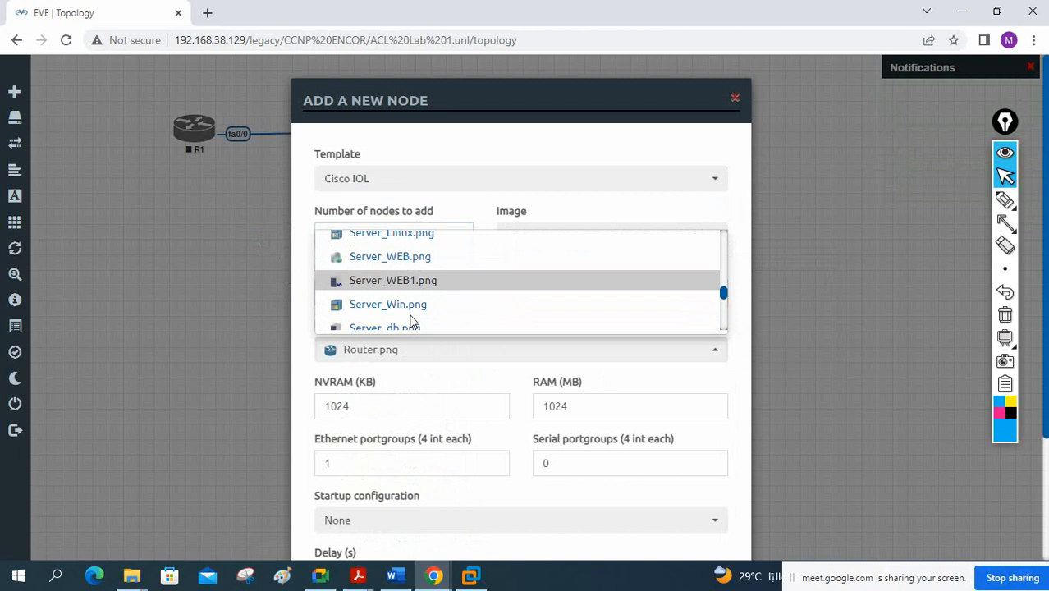
scroll(412, 321, down, 3)
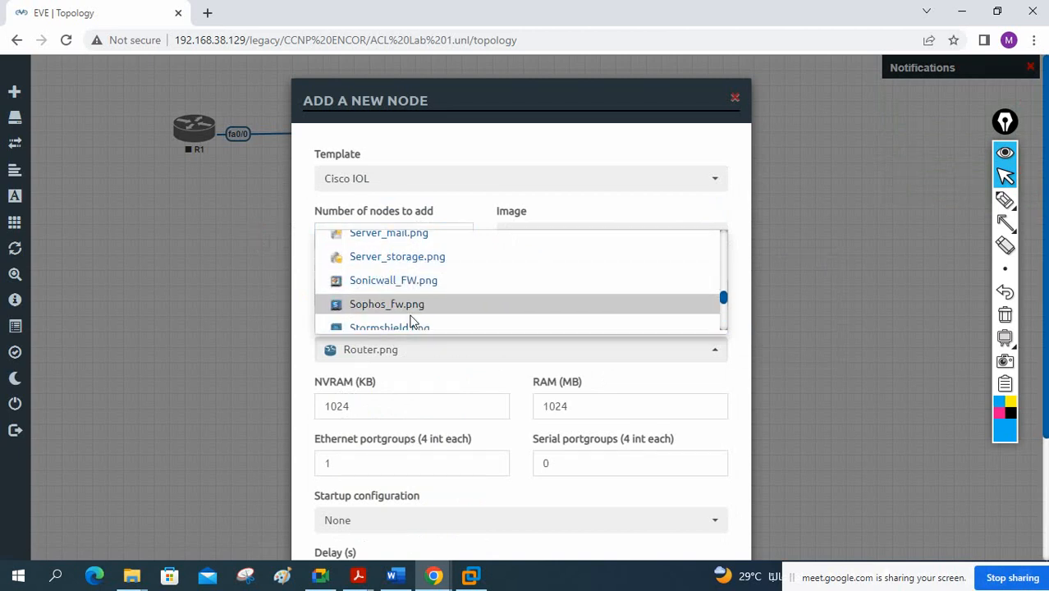
scroll(412, 321, down, 1)
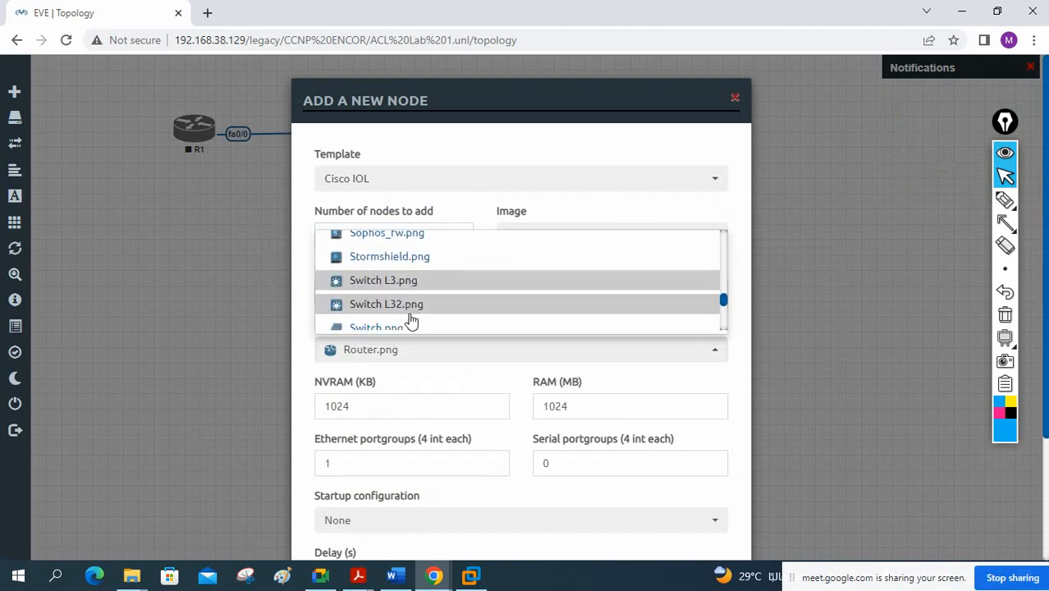
click(400, 304)
scroll(409, 464, down, 3)
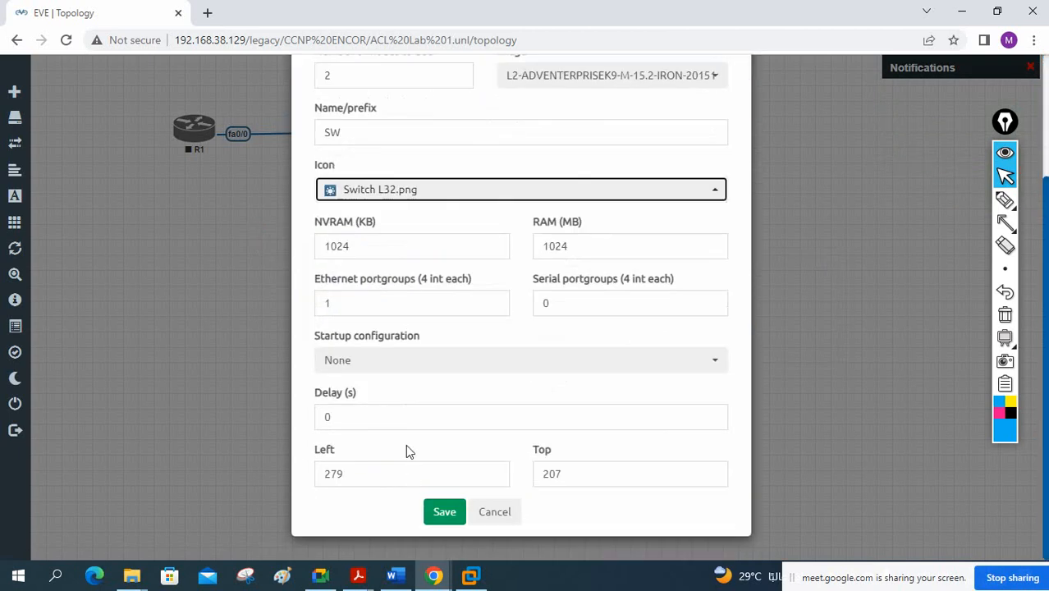
click(448, 512)
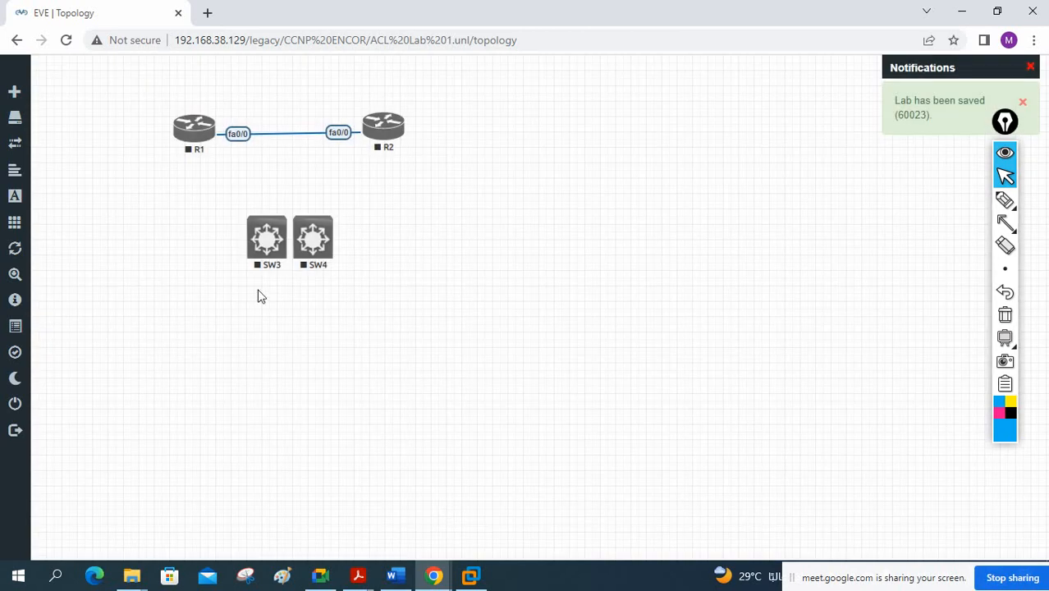
- Move SW3 below R1 and rename it as SW1
drag(243, 253, 173, 238)
right_click(173, 237)
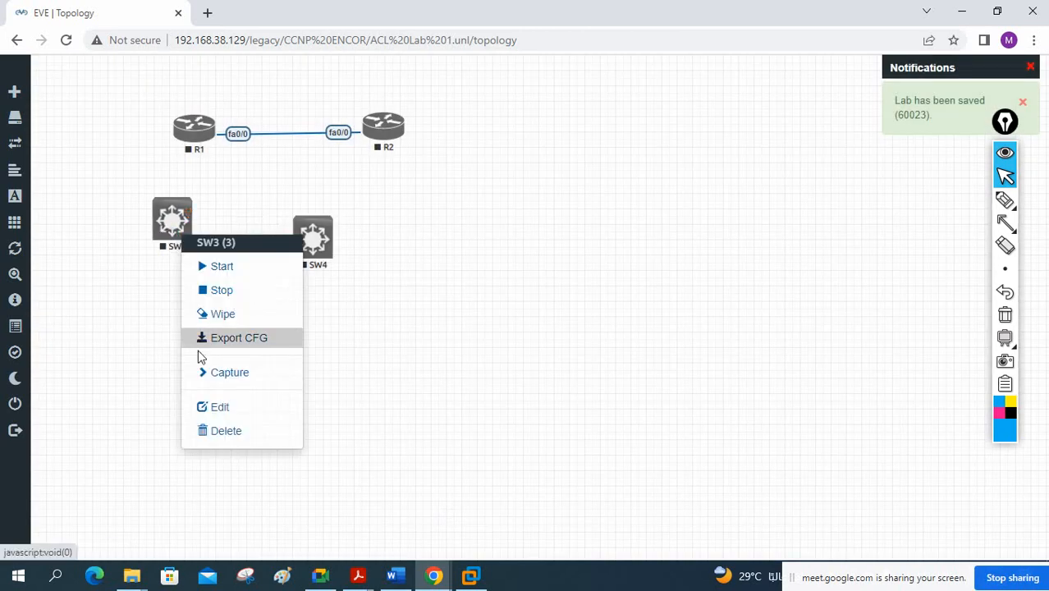
click(223, 404)
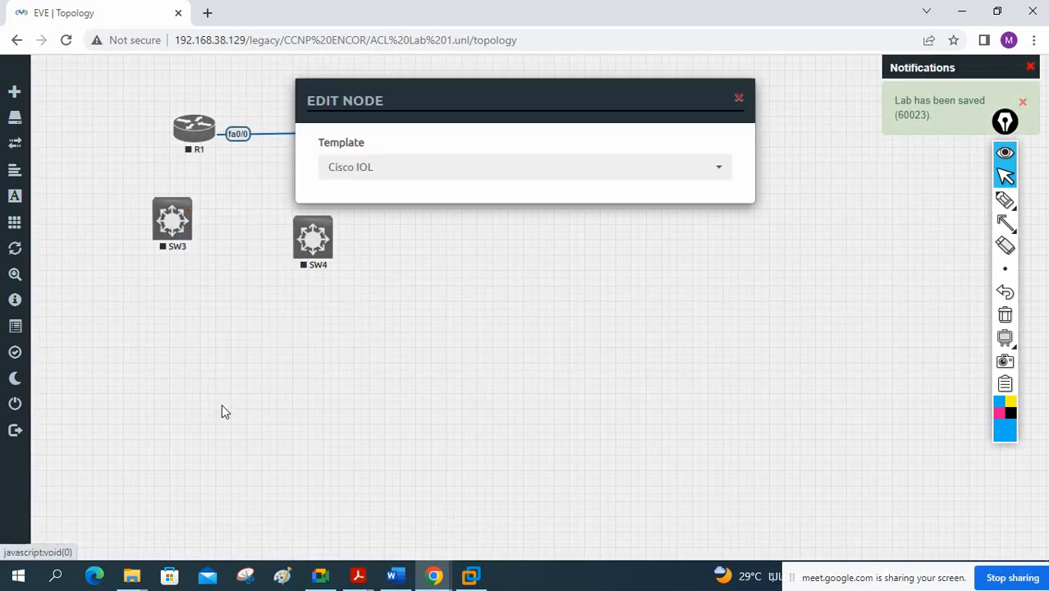
click(362, 346)
key(BackSpace)
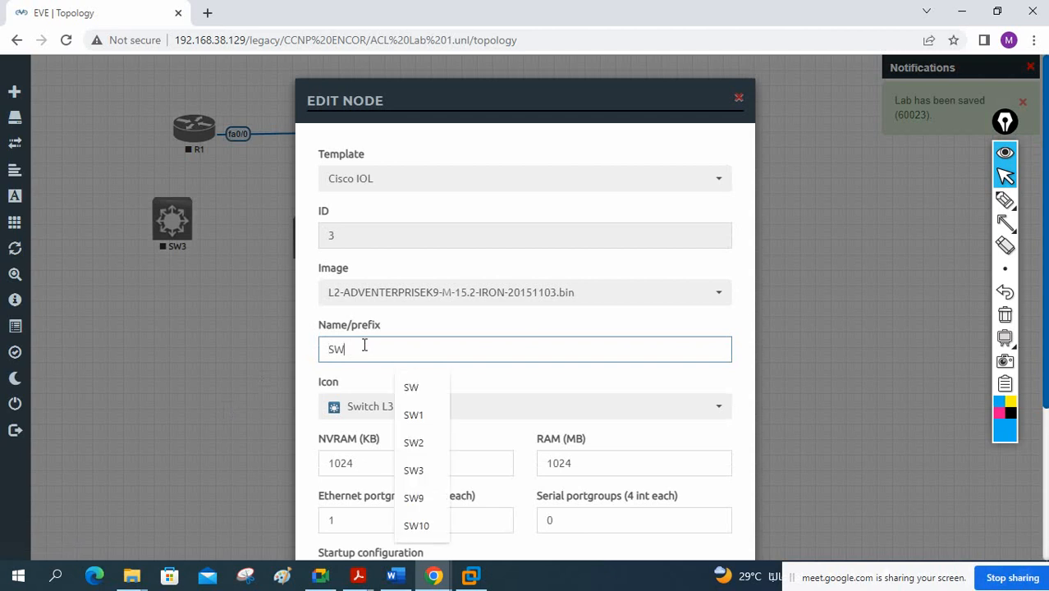
text(1)
scroll(546, 415, down, 3)
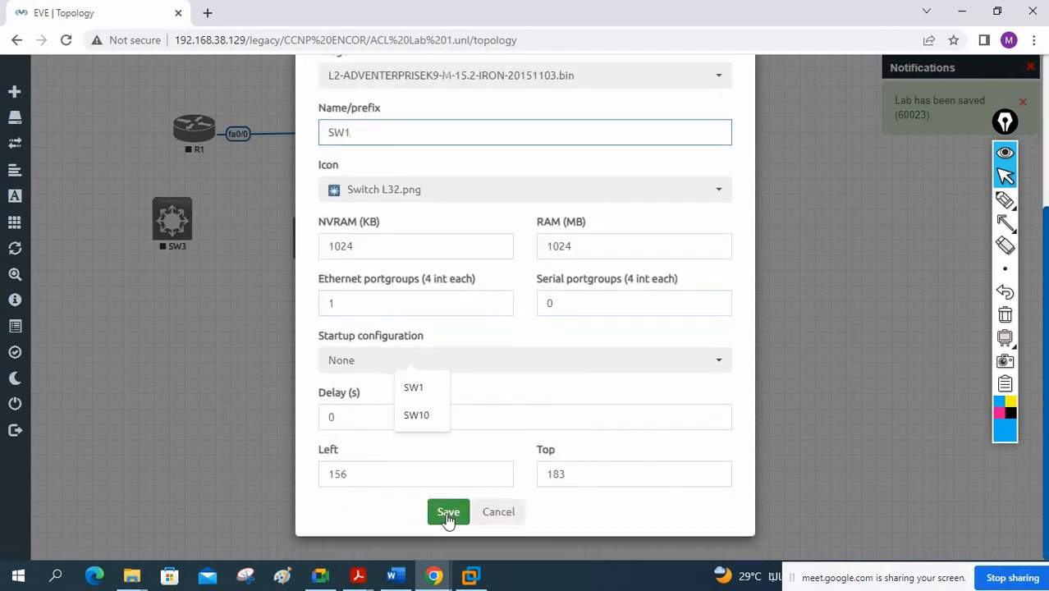
click(445, 522)
- Rename SW4 as SW2 and move it below R2
right_click(330, 240)
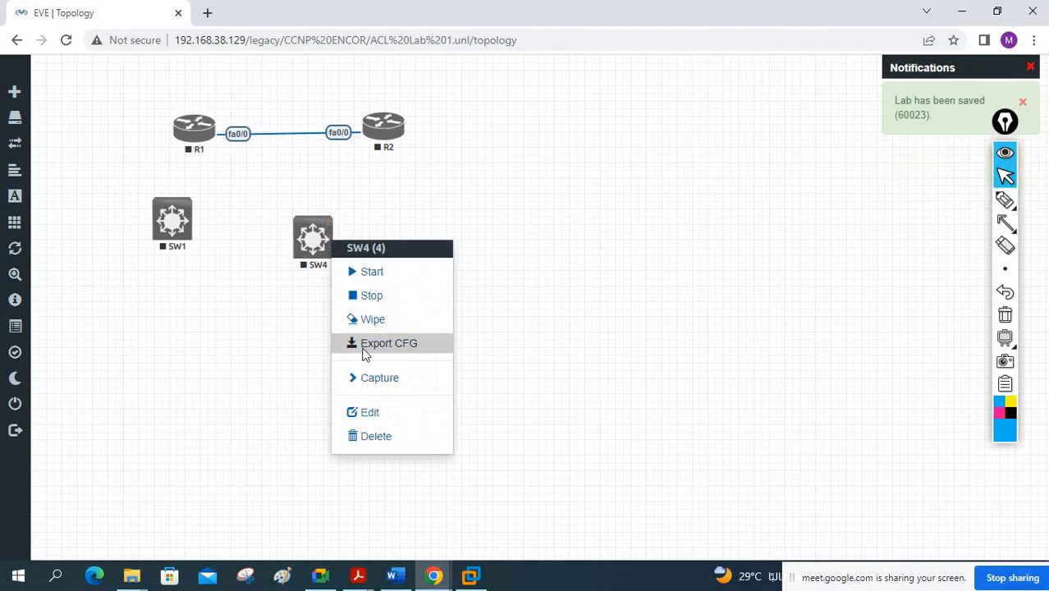
click(365, 407)
click(363, 359)
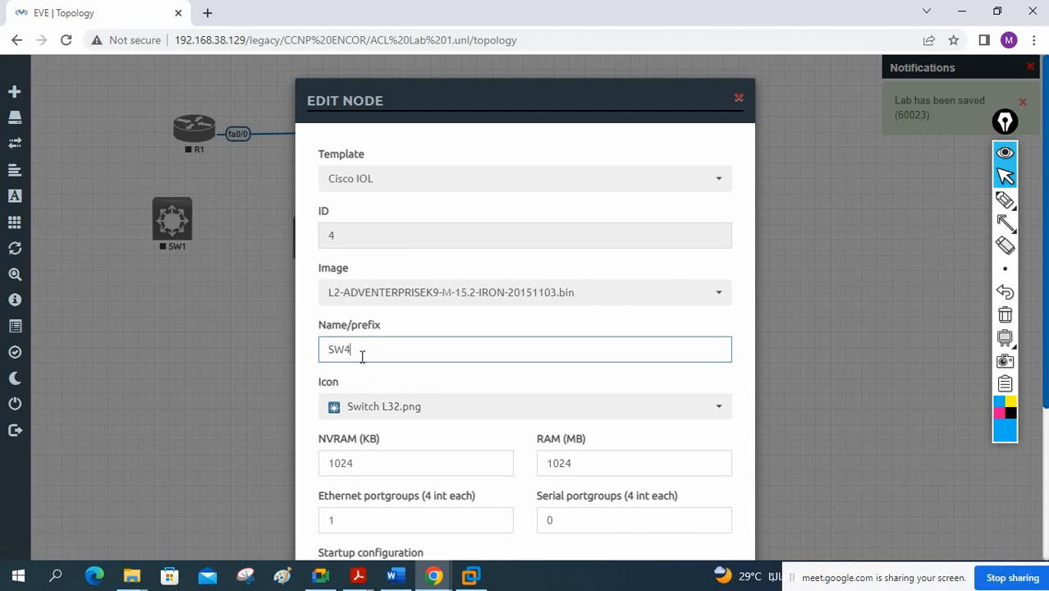
key(BackSpace)
text(2)
scroll(359, 406, down, 3)
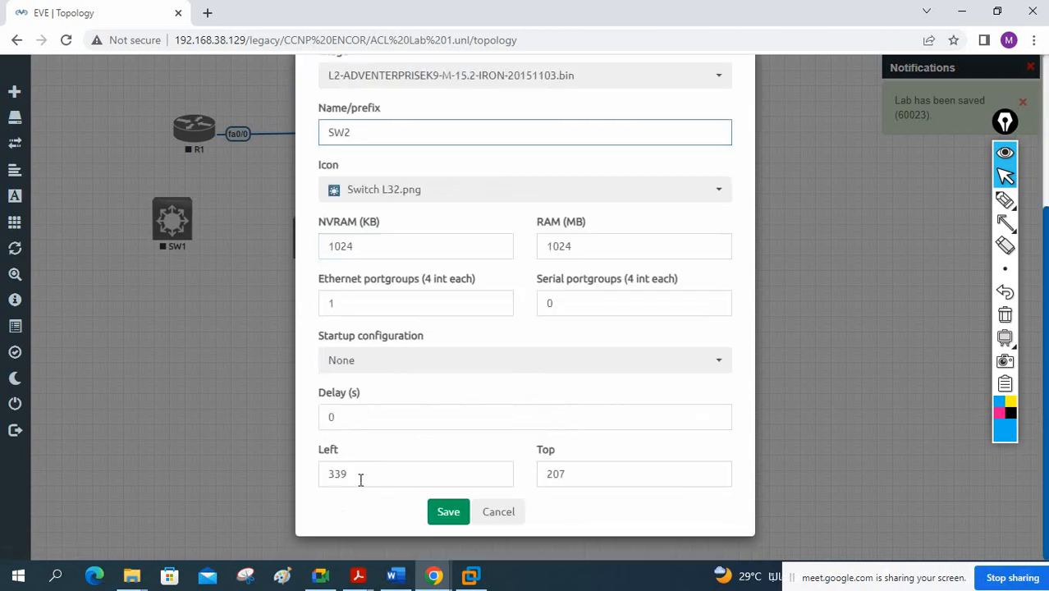
click(449, 513)
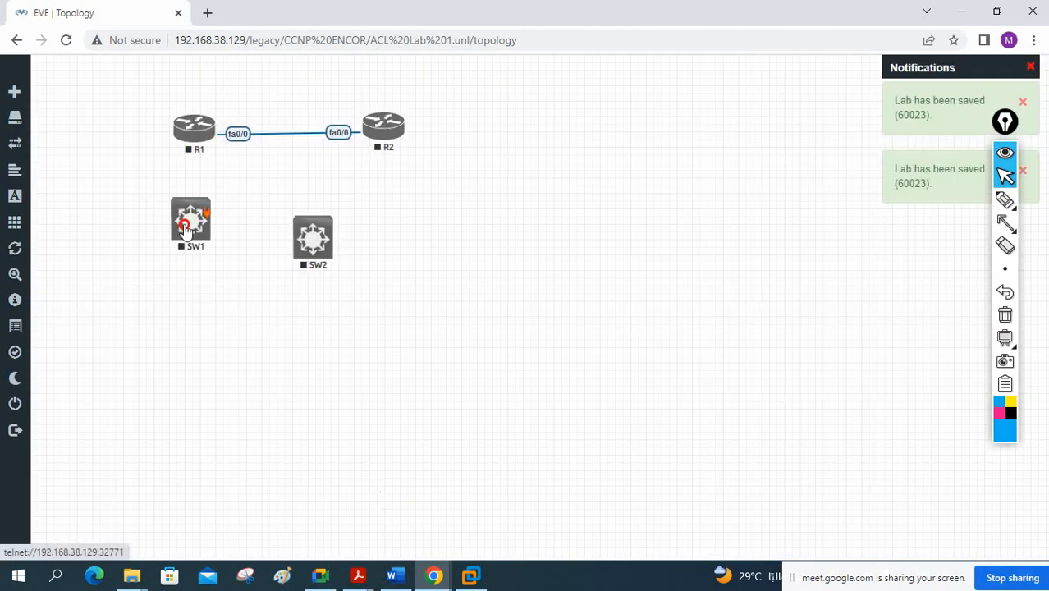
drag(313, 242, 380, 219)
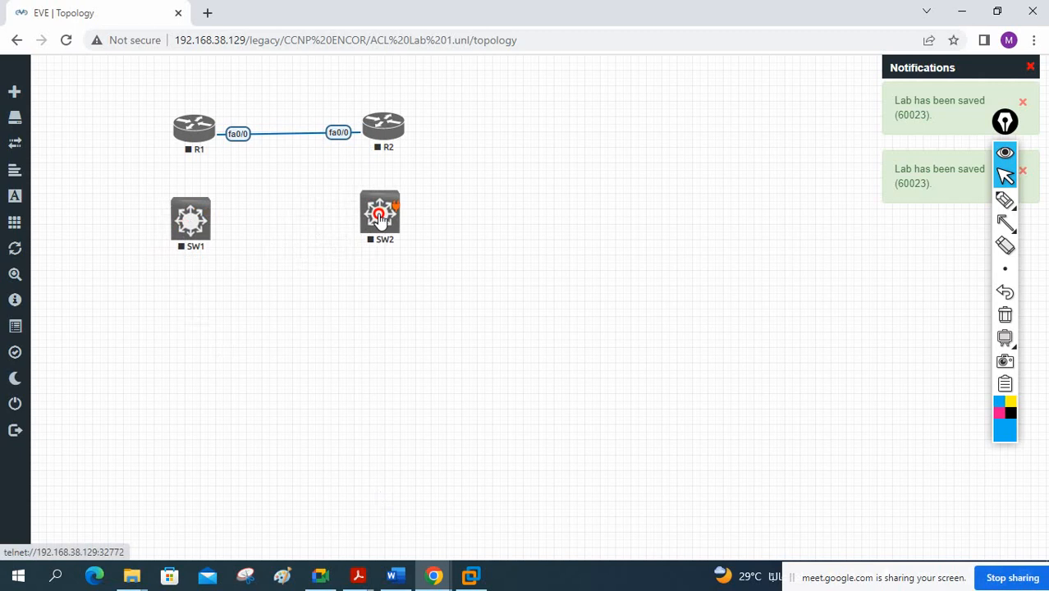
- Connect SW1 e0/0 to R1 fa1/0 and SW2 e0/0 to R2 fa1/0, with both switches spaced further below the routers
drag(206, 213, 194, 123)
click(558, 479)
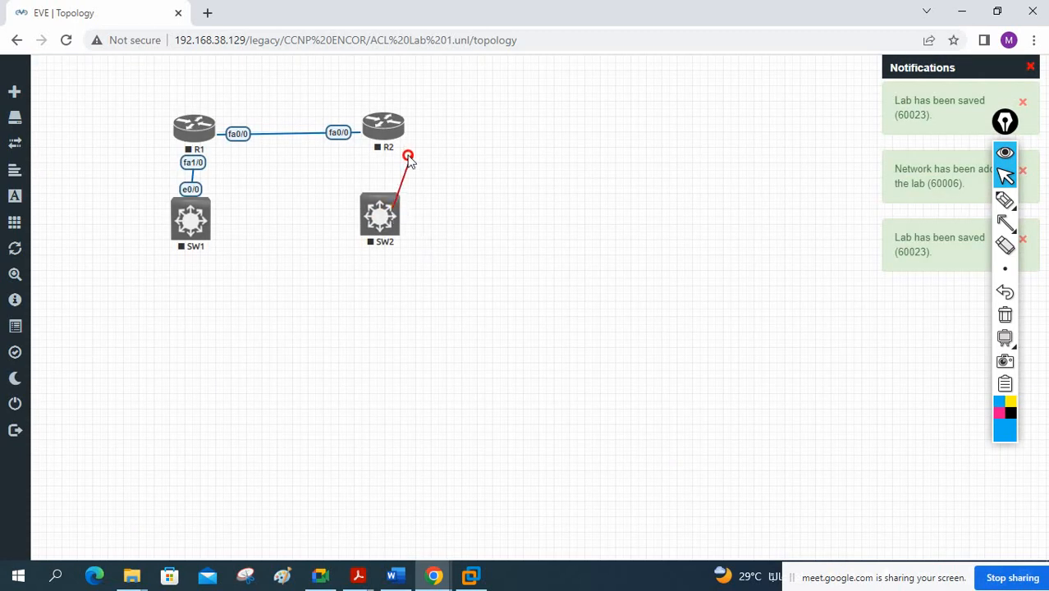
drag(410, 161, 386, 129)
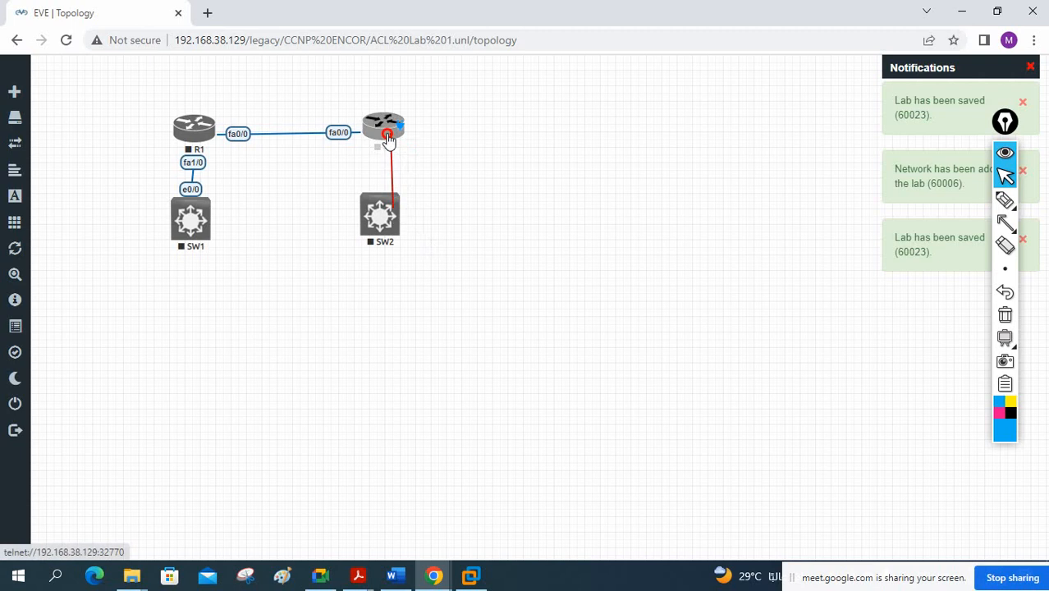
click(563, 481)
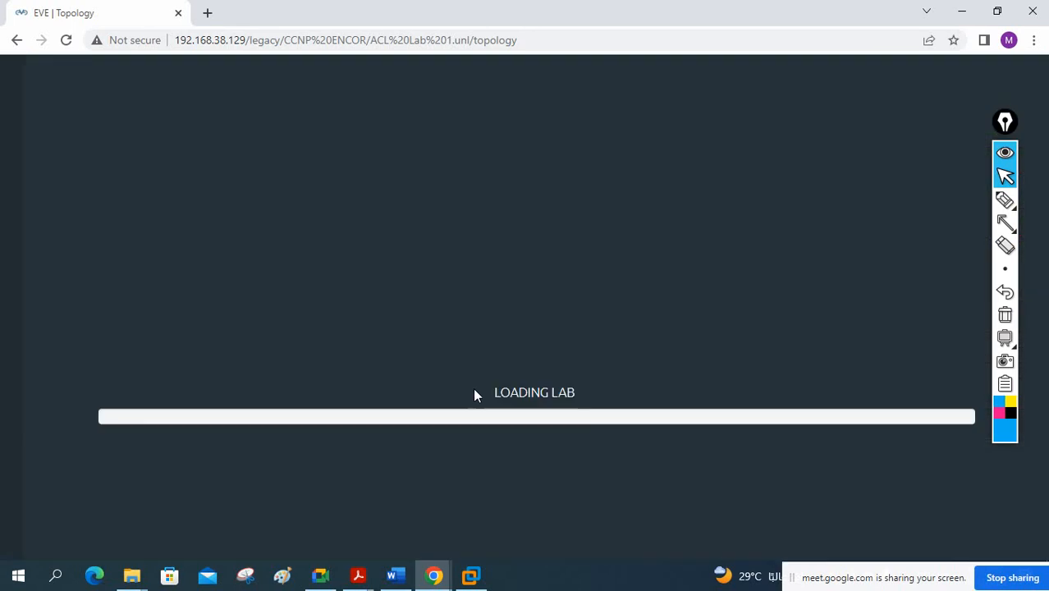
drag(396, 255, 395, 260)
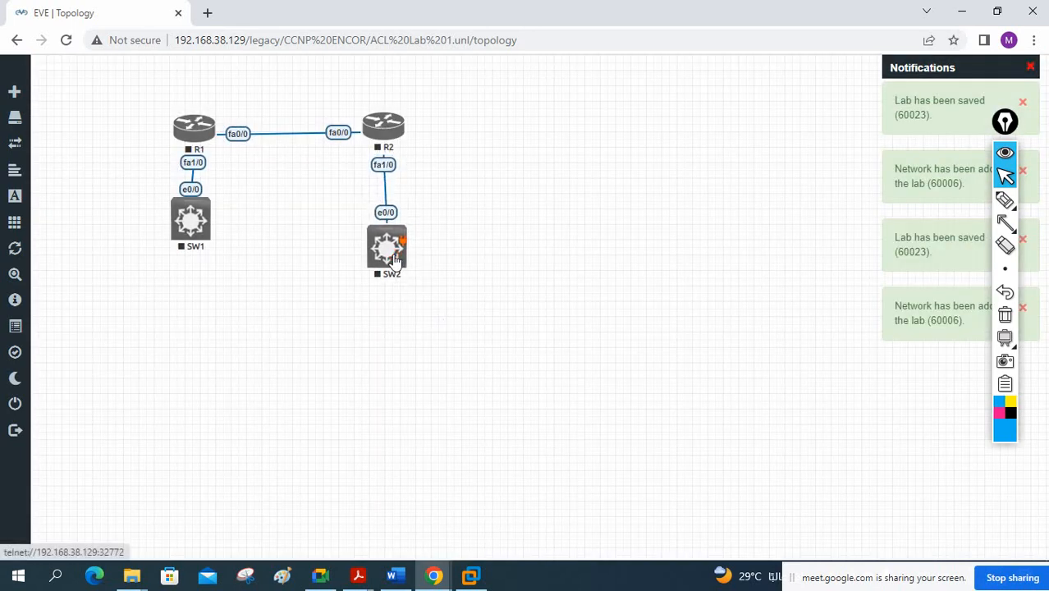
drag(190, 226, 193, 260)
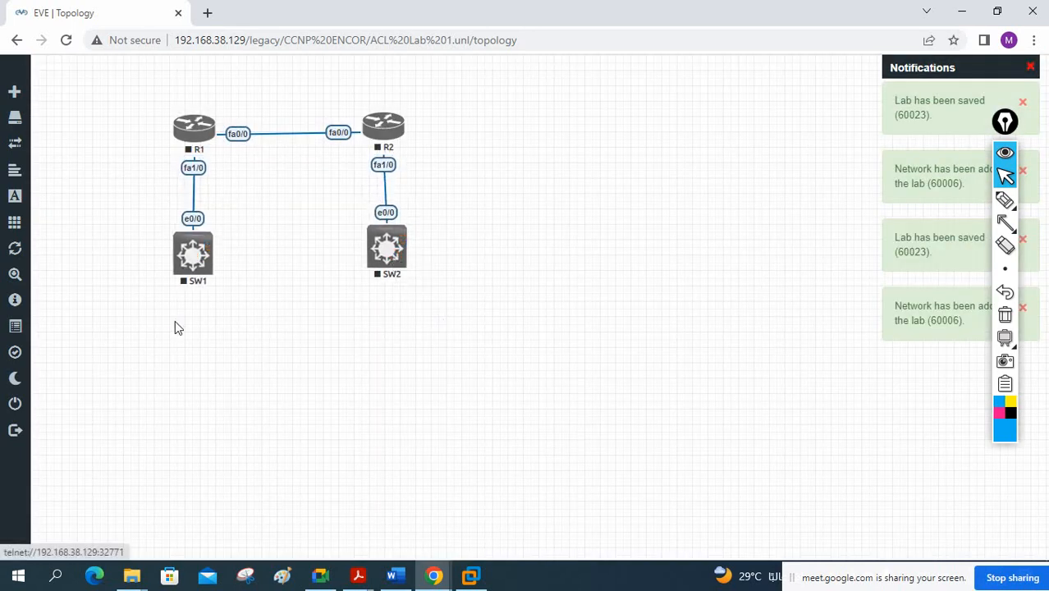
- Start a new Virtual PC (VPCS) node below SW1 with the name prefix PC and 4 as the number of nodes
right_click(175, 321)
click(205, 355)
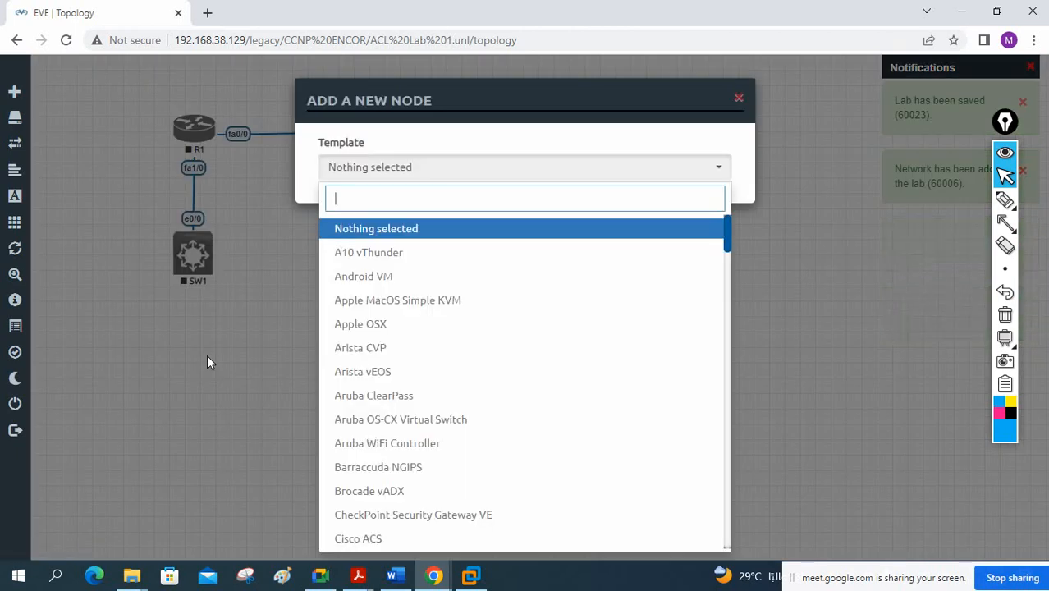
text(vpc)
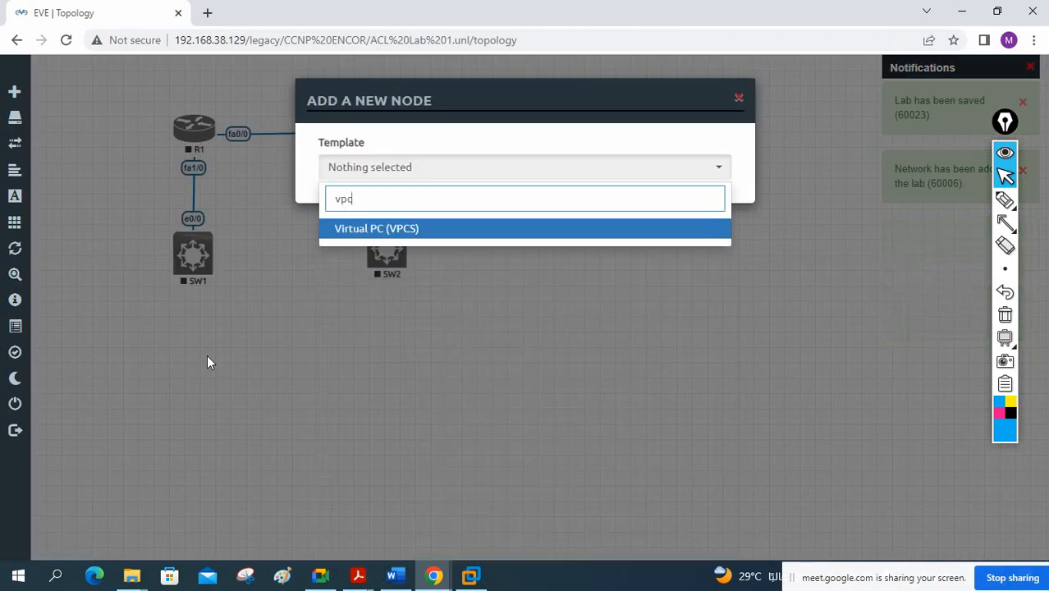
key(Return)
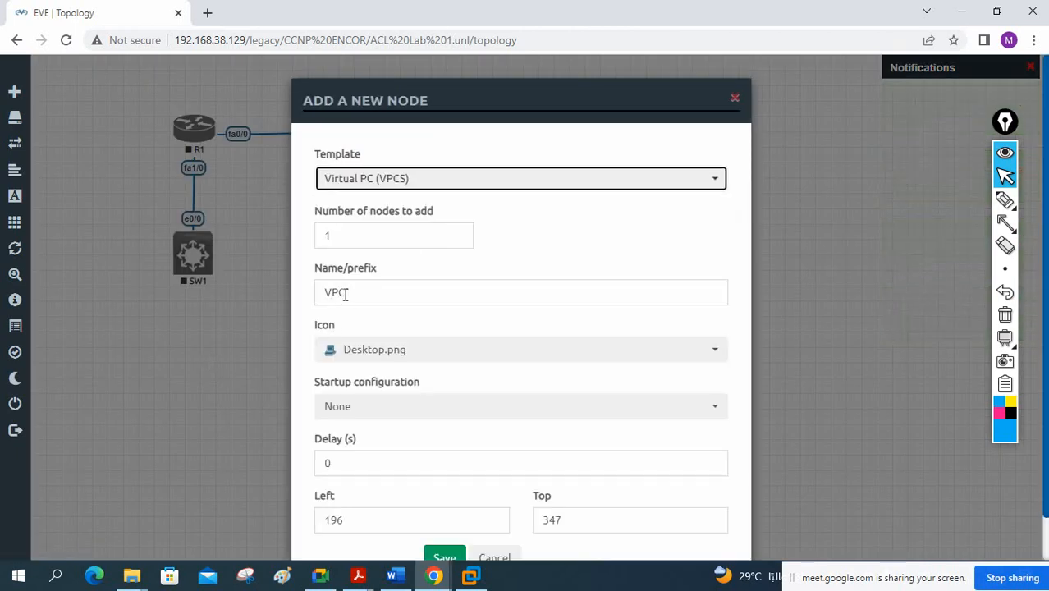
click(339, 292)
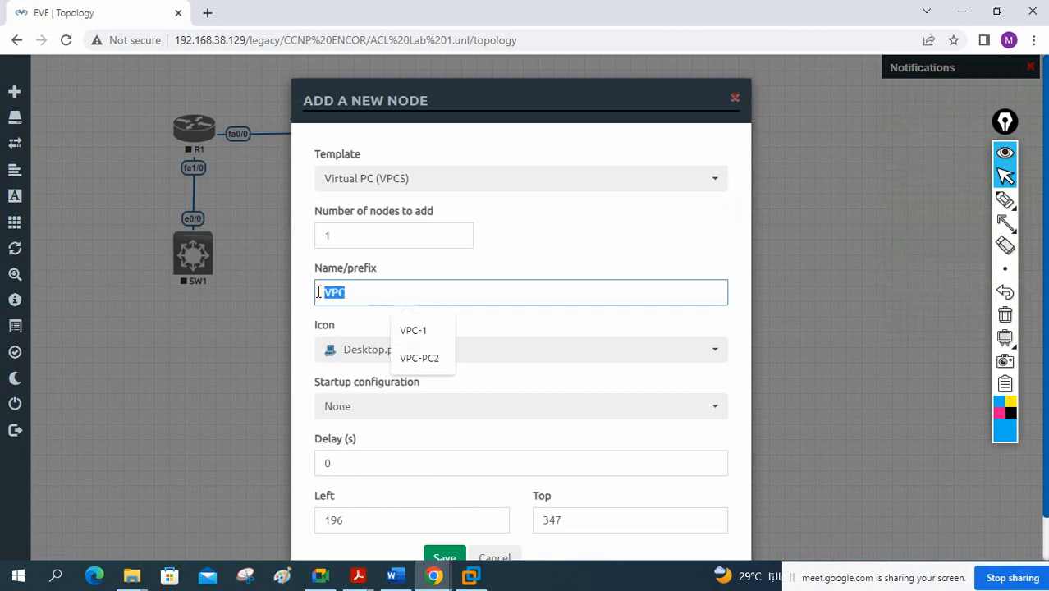
text(PC)
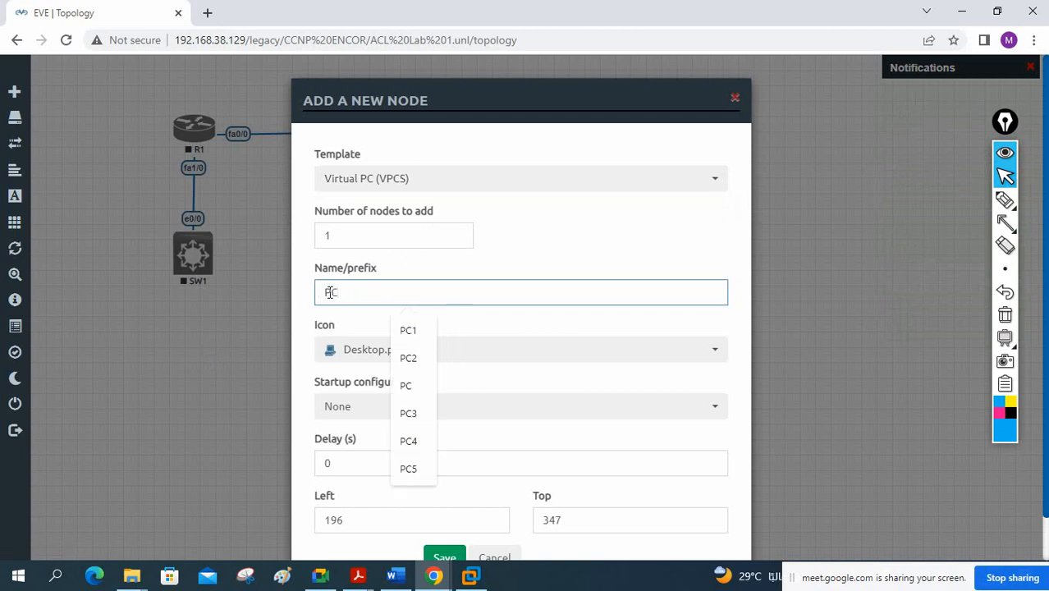
double_click(319, 233)
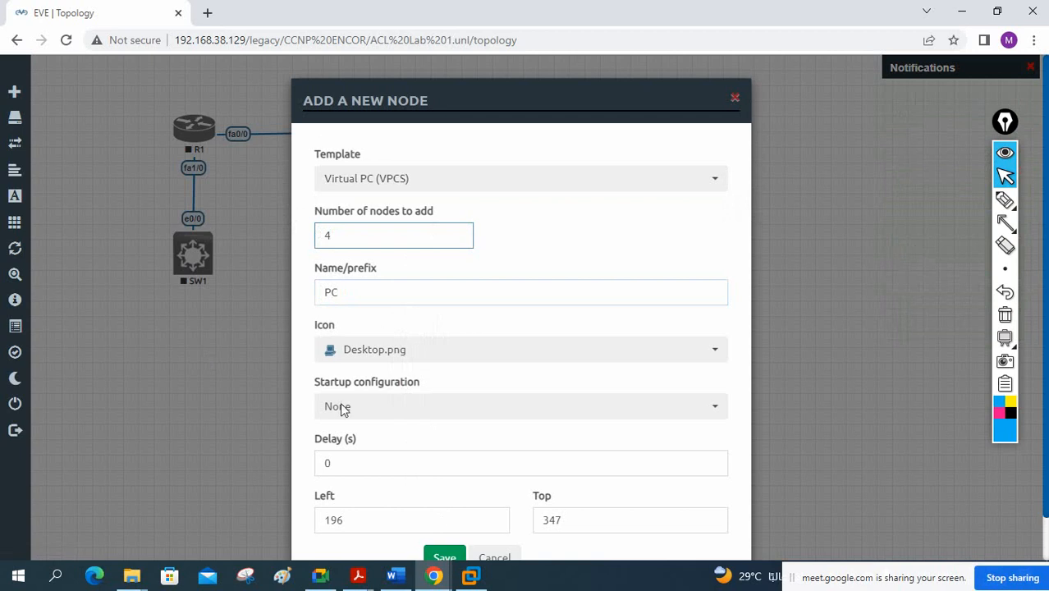
- Choose the Desktop2.png icon for the new PCs and save them to the topology
click(344, 349)
click(382, 303)
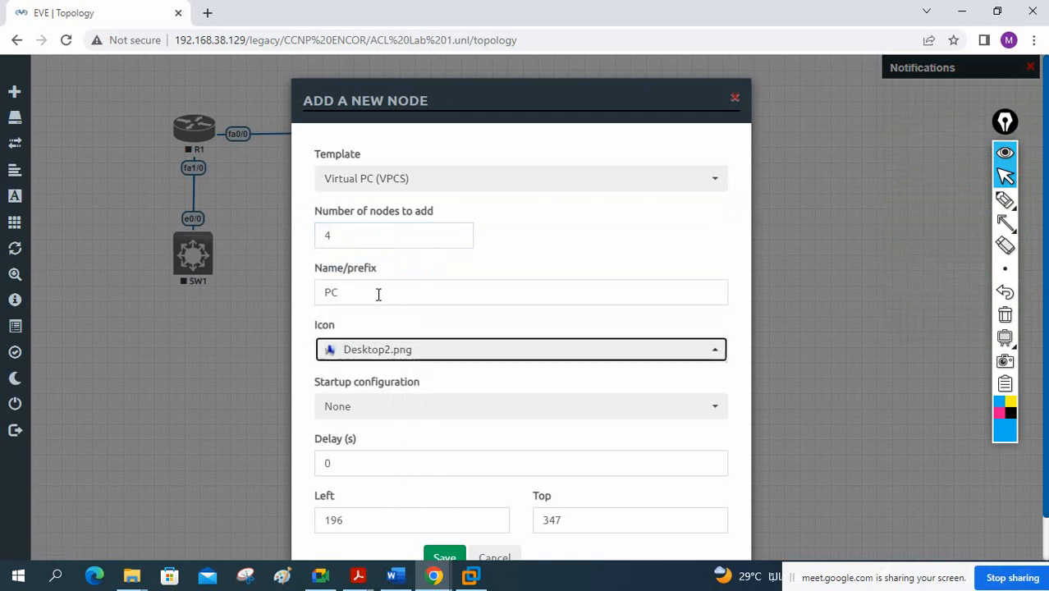
scroll(434, 361, down, 1)
click(445, 512)
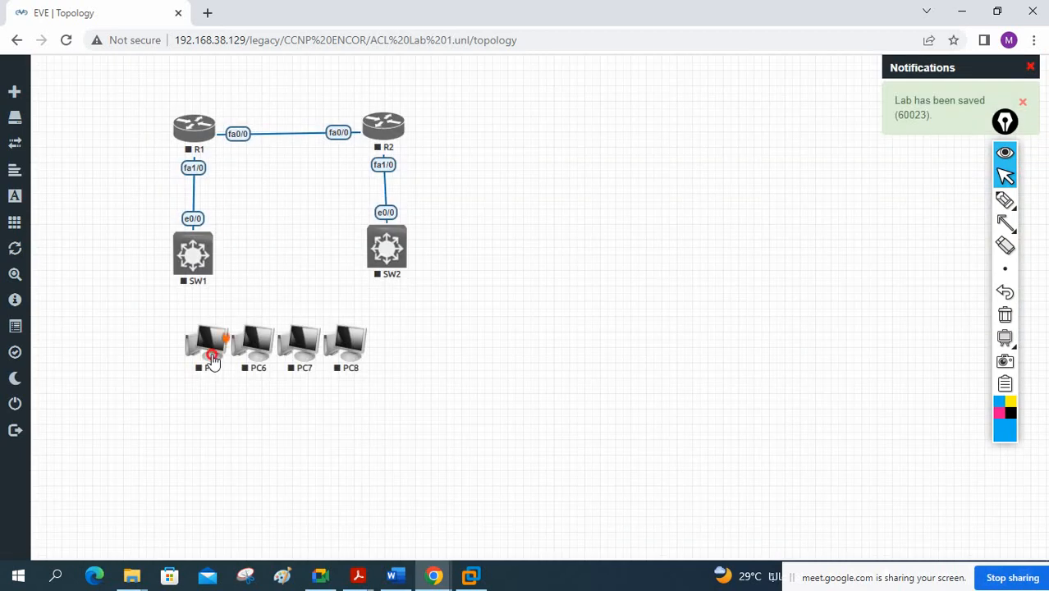
- Spread out the four PCs, placing PC5 and PC6 below SW1 and PC8 and PC7 below SW2
drag(212, 361, 117, 378)
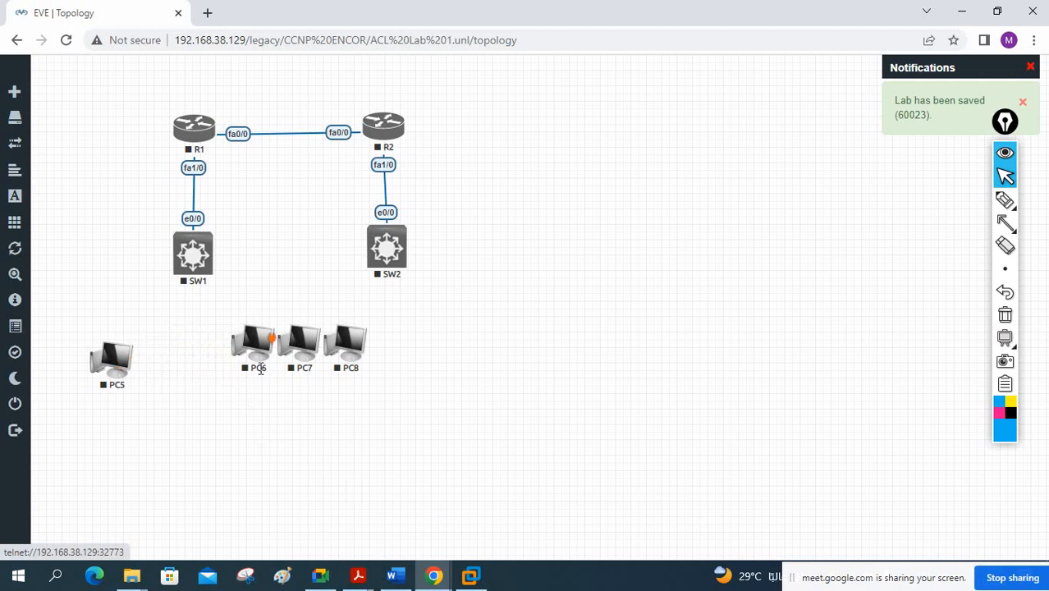
drag(257, 364, 225, 372)
drag(304, 368, 464, 355)
drag(343, 351, 354, 347)
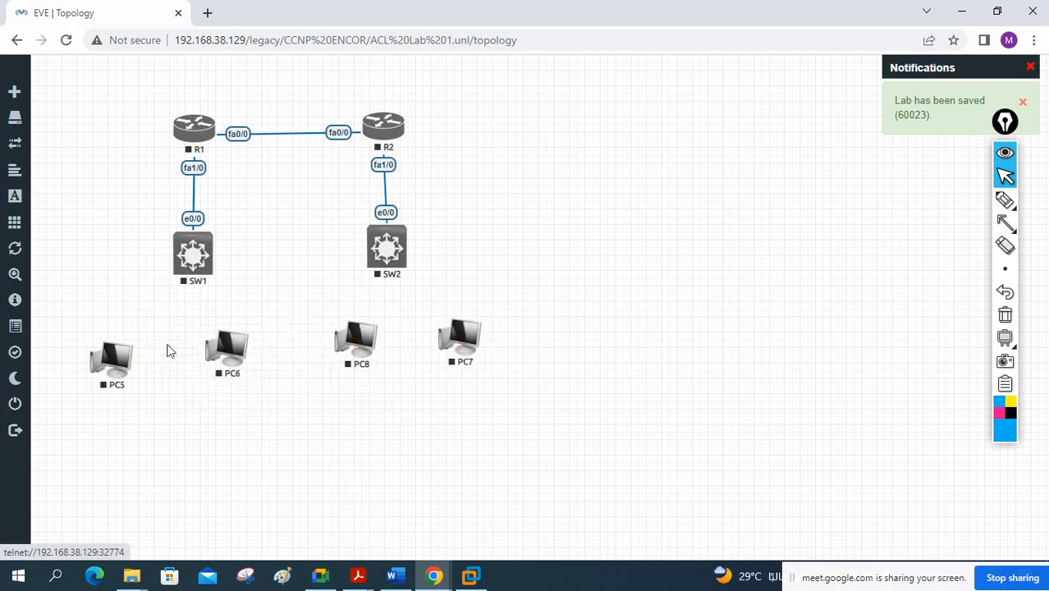
- Connect PC5 eth0 to SW1 e0/1 and reload the topology page
mouse_move(129, 355)
drag(130, 356, 192, 261)
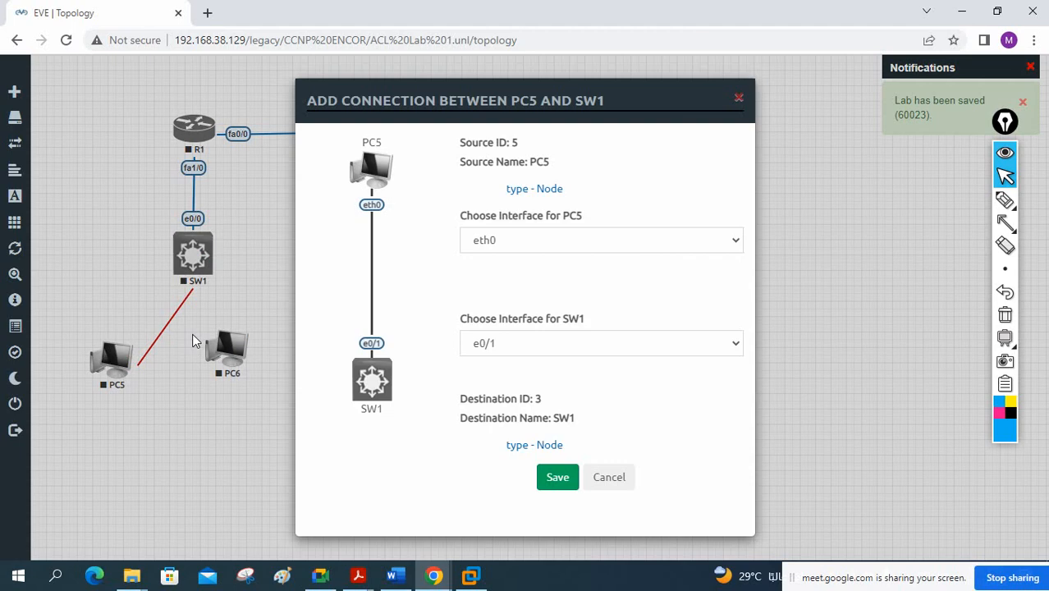
click(558, 478)
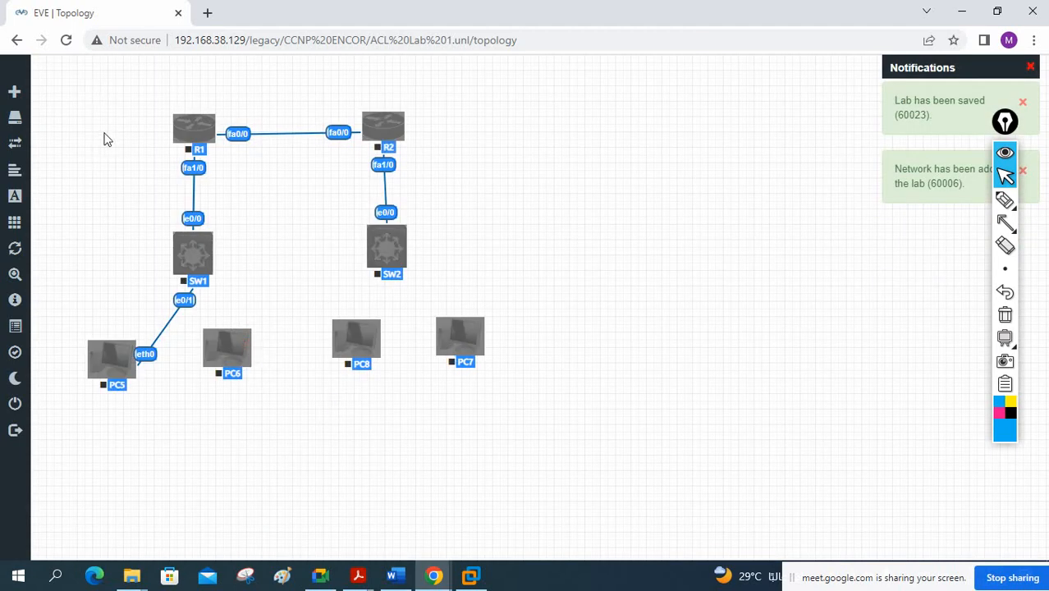
click(67, 40)
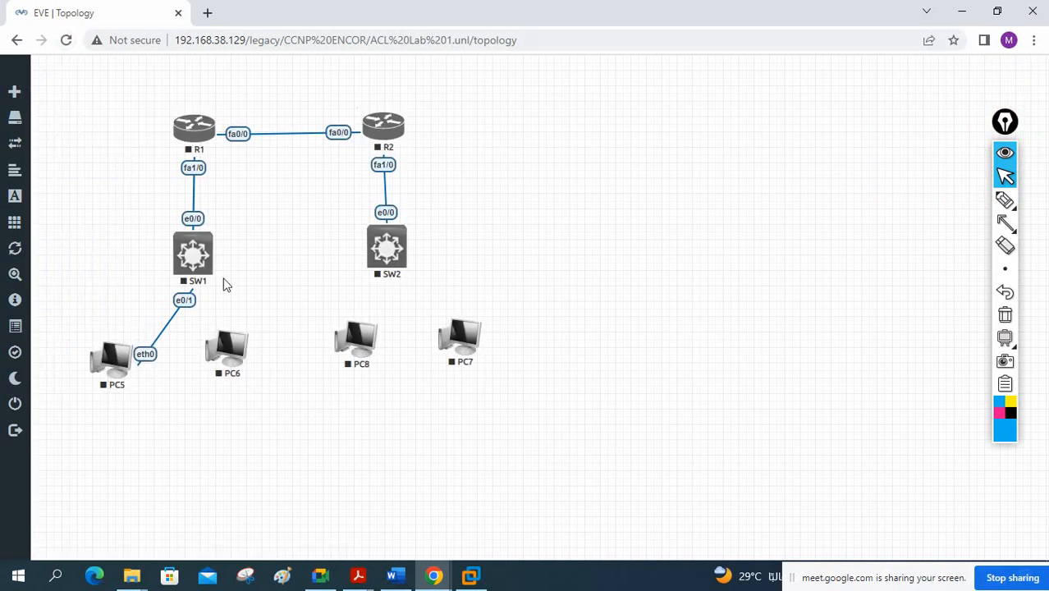
- Shift PC5 slightly outward and rename it as PC1
mouse_move(109, 378)
mouse_down()
mouse_move(80, 370)
mouse_move(105, 381)
mouse_up()
right_click(104, 381)
click(156, 516)
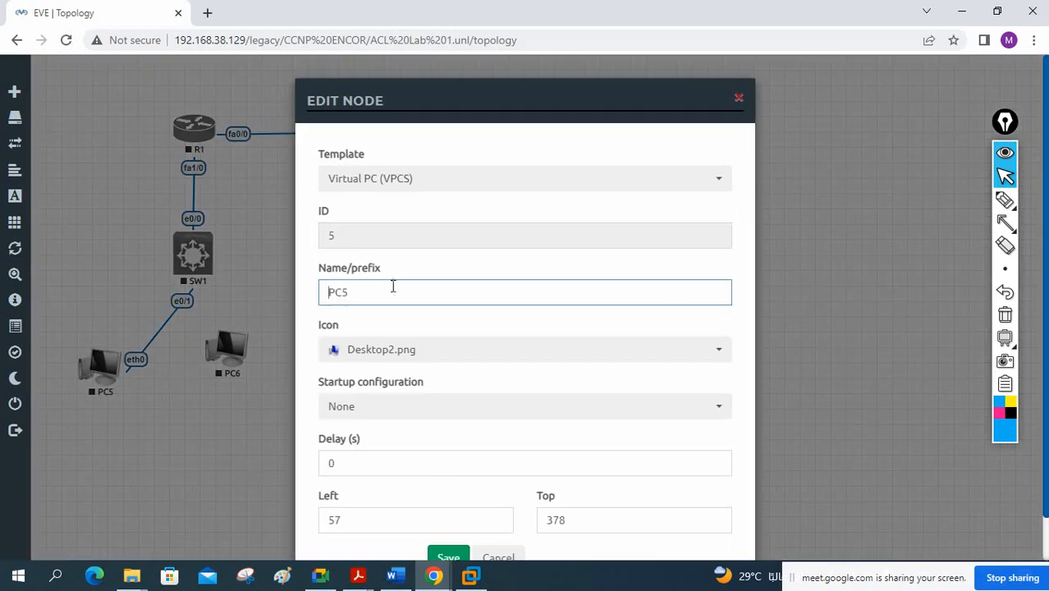
key(BackSpace)
text(1)
scroll(426, 436, down, 1)
click(444, 515)
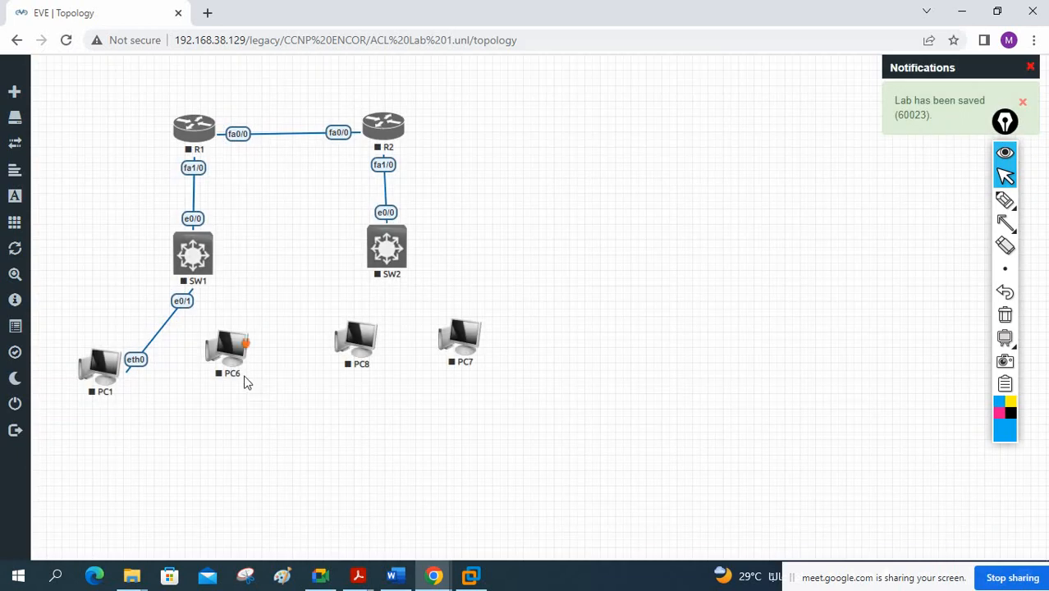
- Rename PC6 as PC2
right_click(245, 378)
click(321, 518)
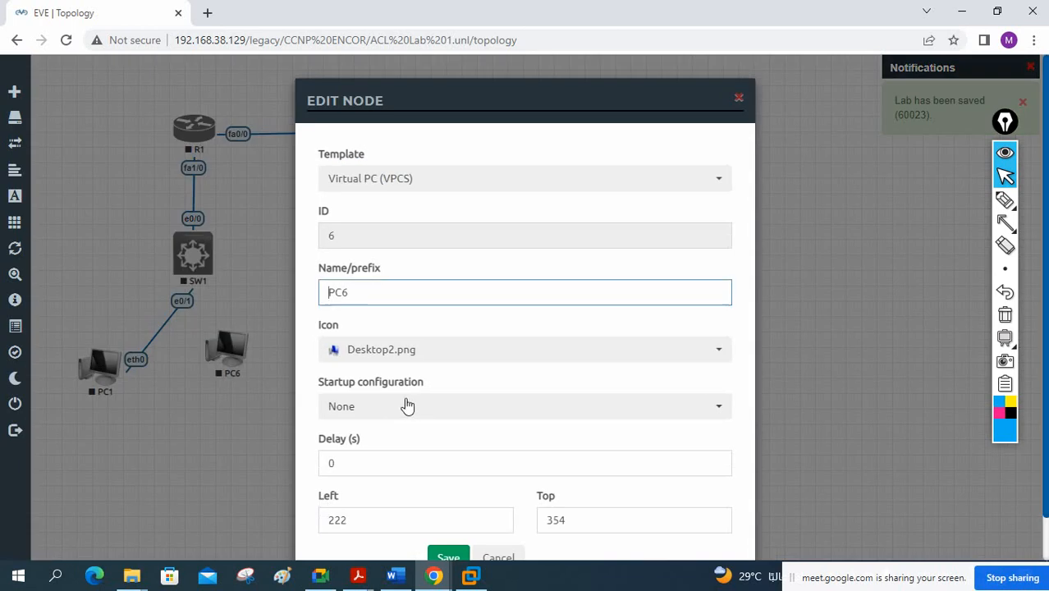
key(BackSpace)
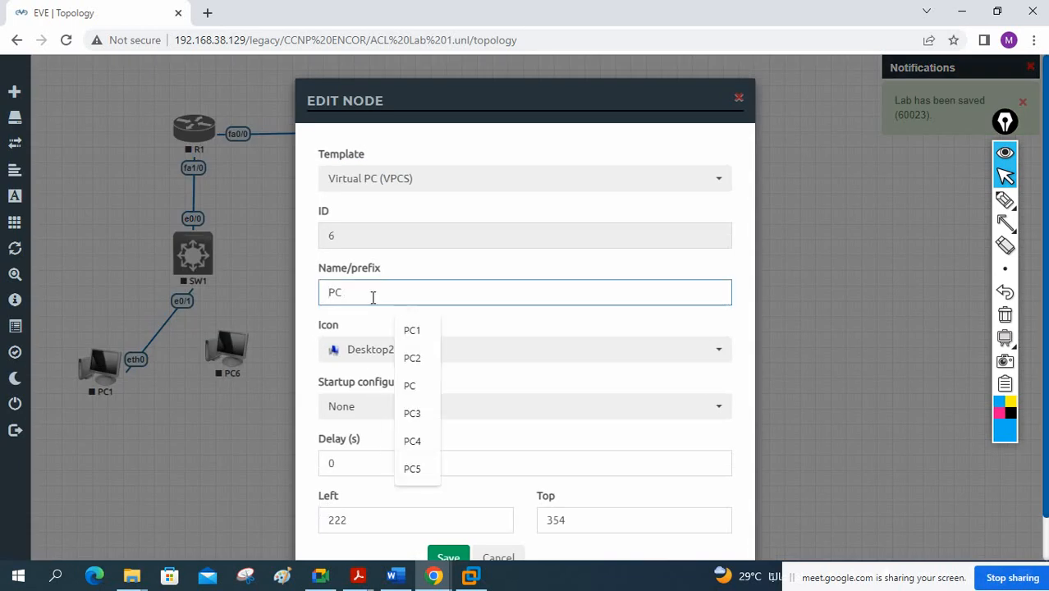
text(2)
scroll(469, 446, down, 1)
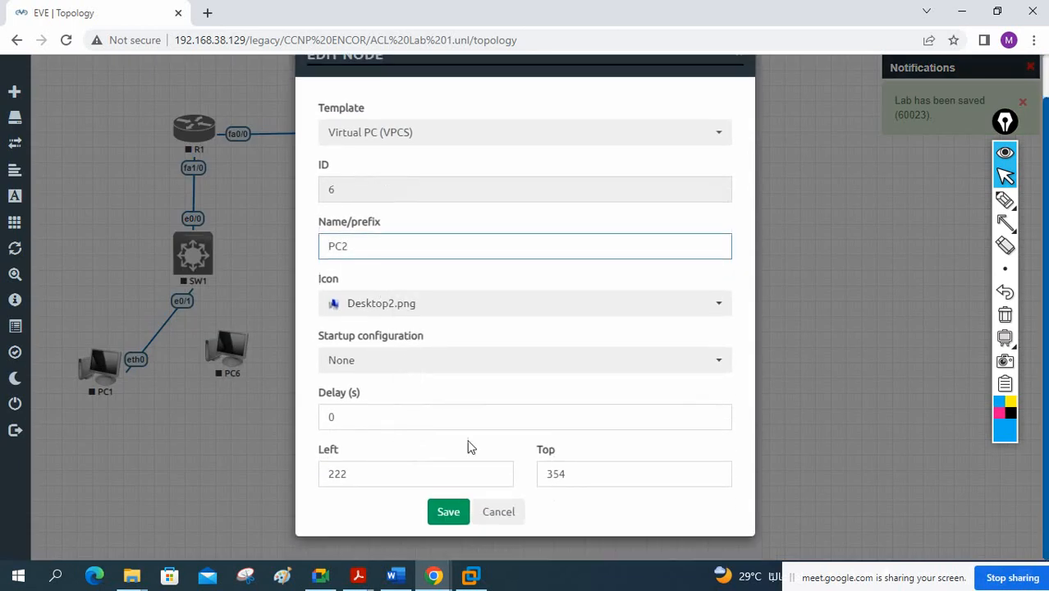
click(443, 513)
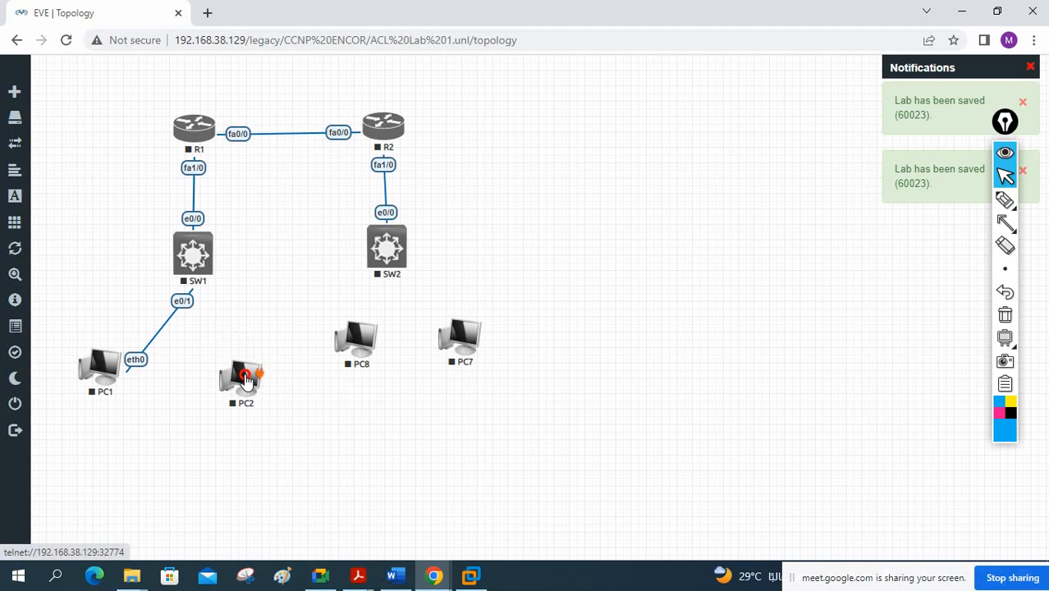
- Connect PC2 eth0 to SW1 e0/2, and PC8 eth0 to SW2 e0/1
drag(253, 368, 186, 274)
click(558, 479)
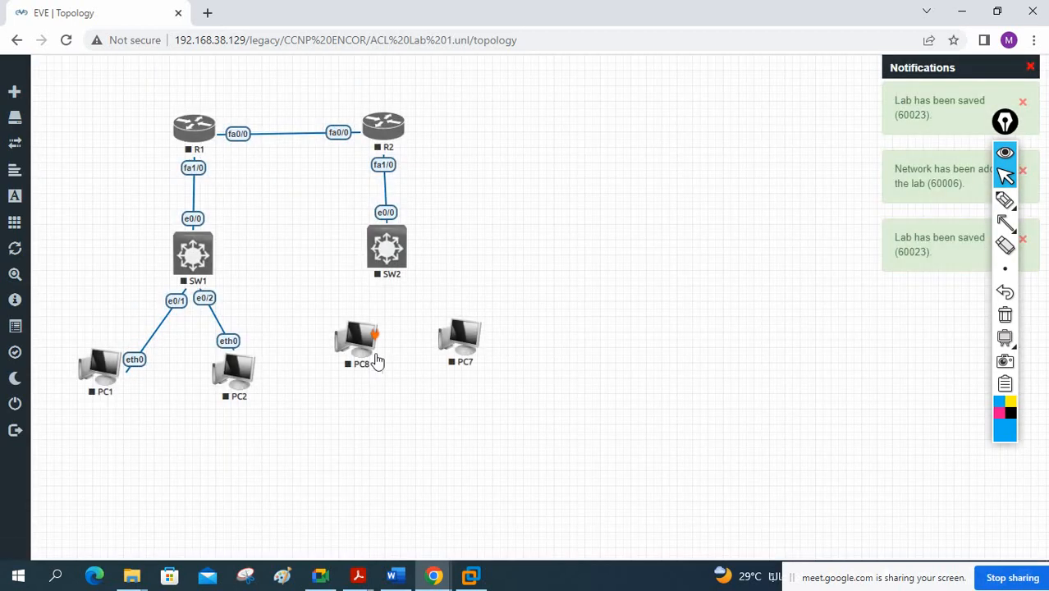
drag(375, 356, 386, 250)
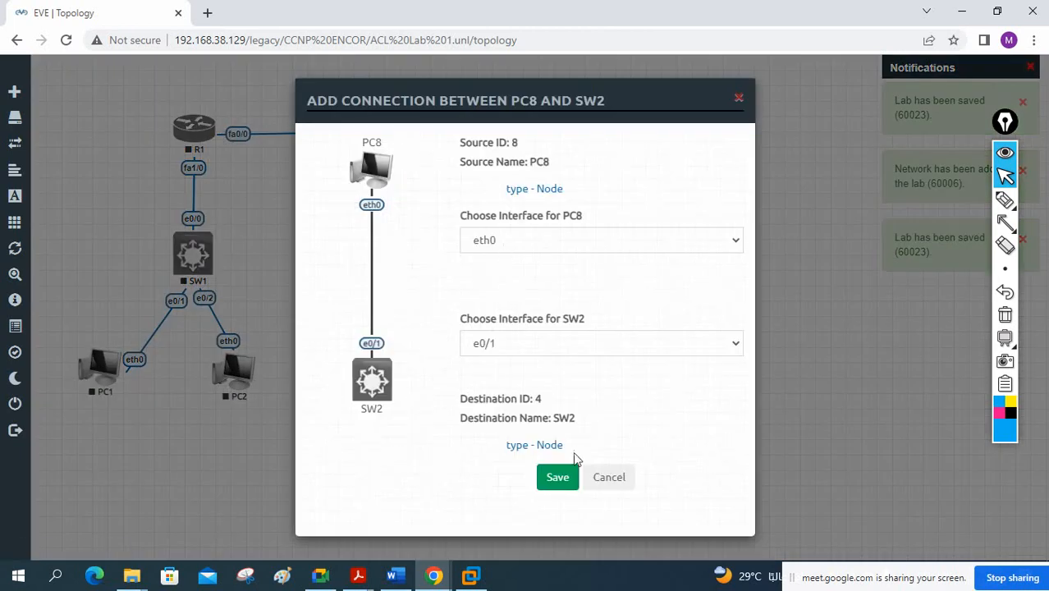
click(558, 477)
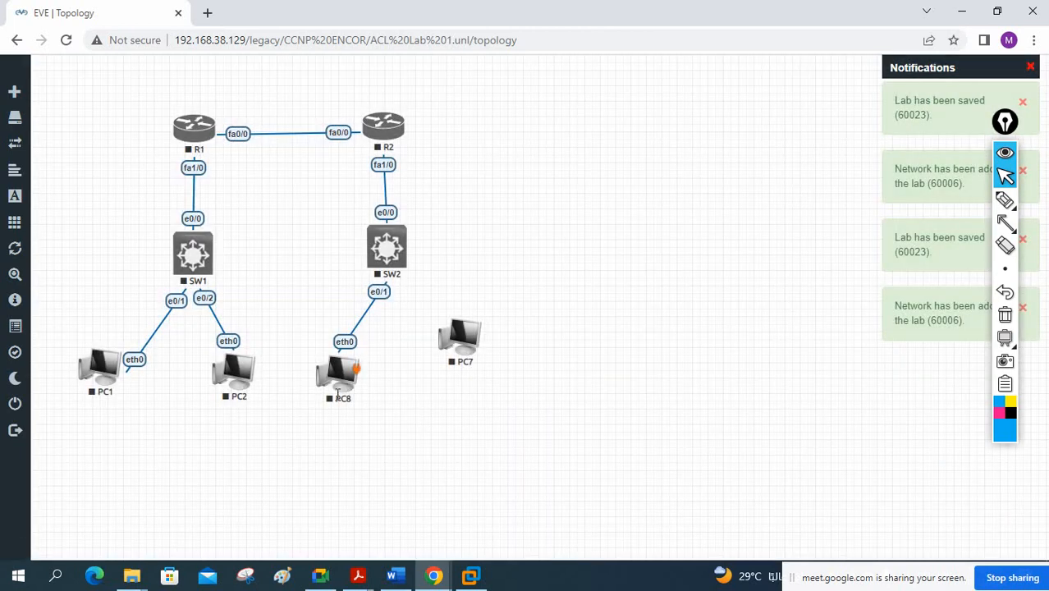
- Rename PC8 as PC3
right_click(338, 393)
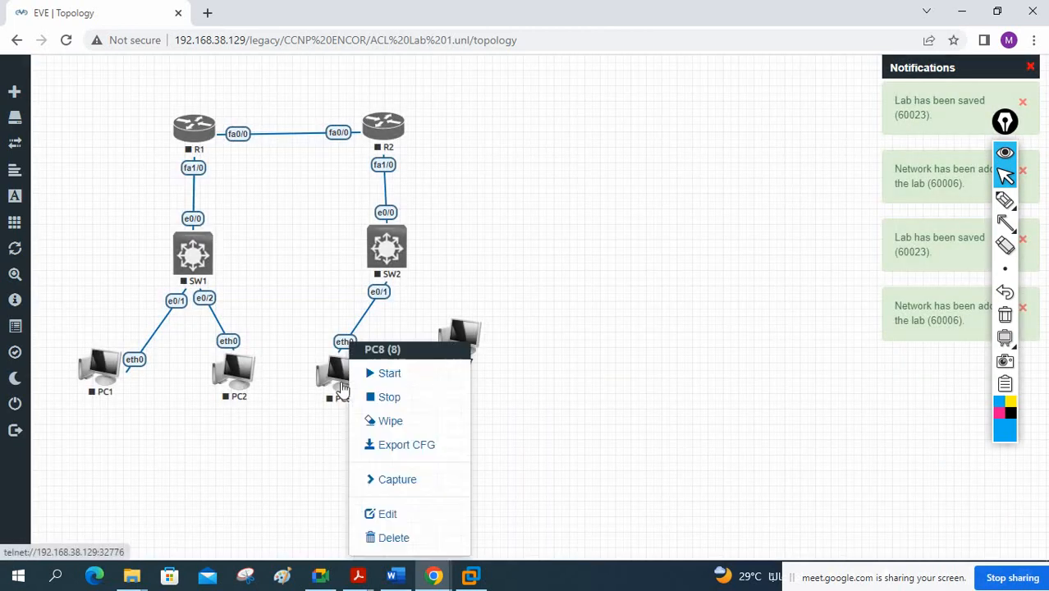
click(393, 515)
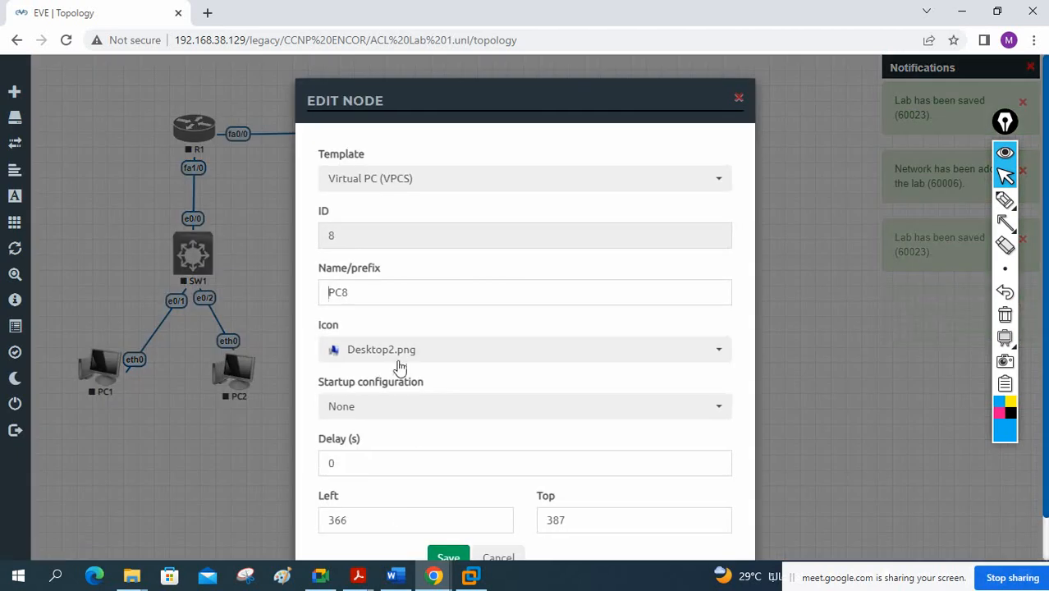
click(370, 294)
key(BackSpace)
text(3)
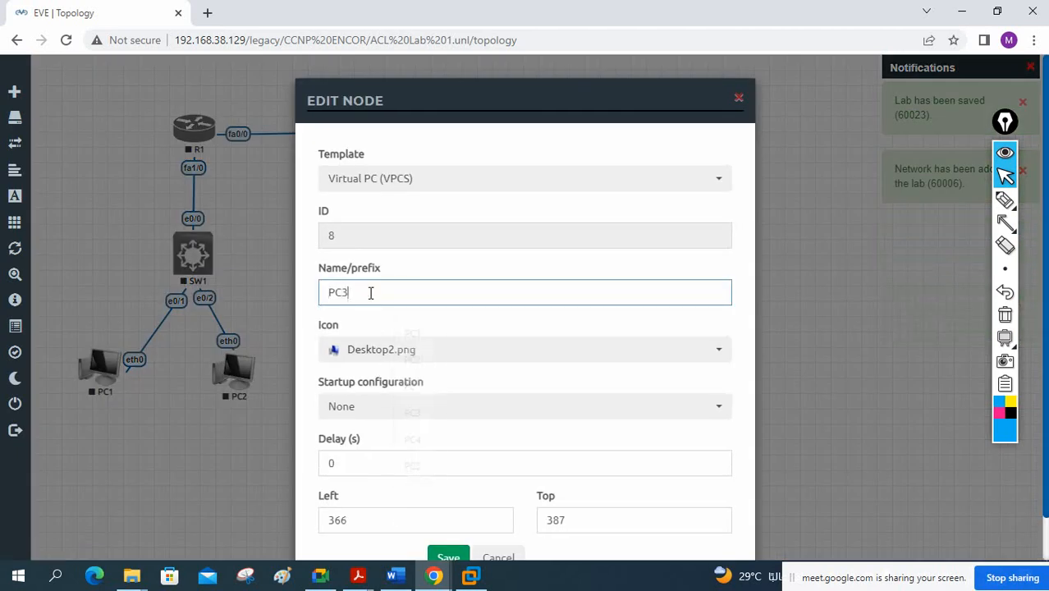
scroll(403, 417, down, 1)
click(448, 512)
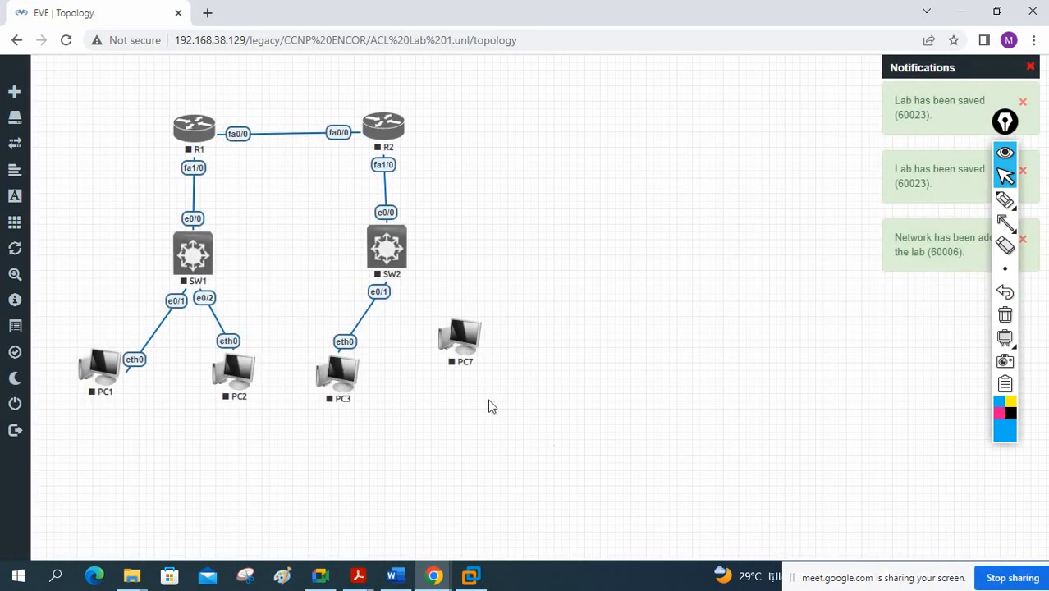
- Rename PC7 as PC4
right_click(467, 343)
click(518, 511)
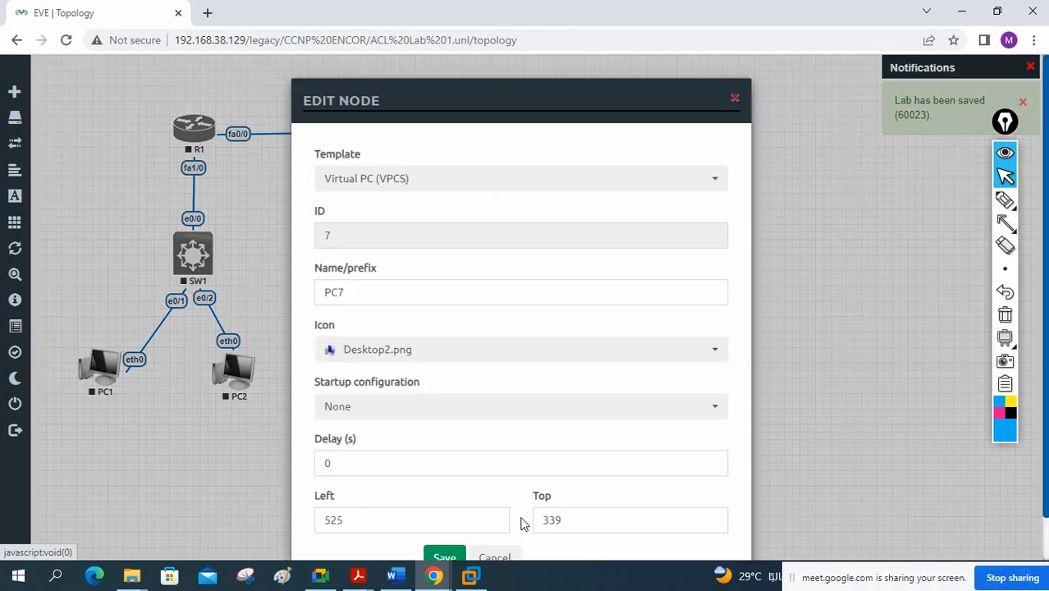
click(368, 299)
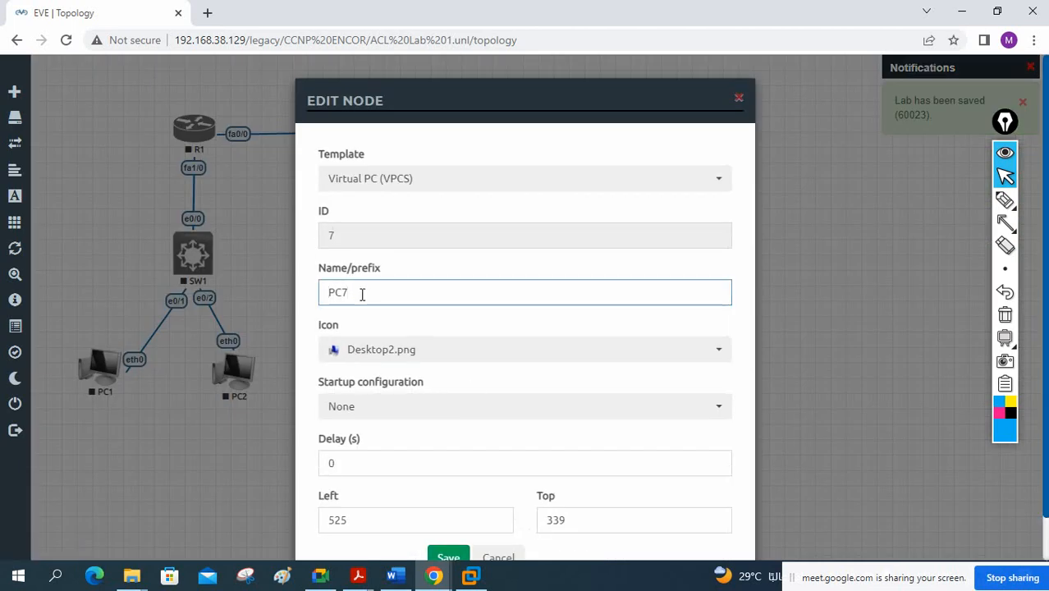
key(BackSpace)
text(4)
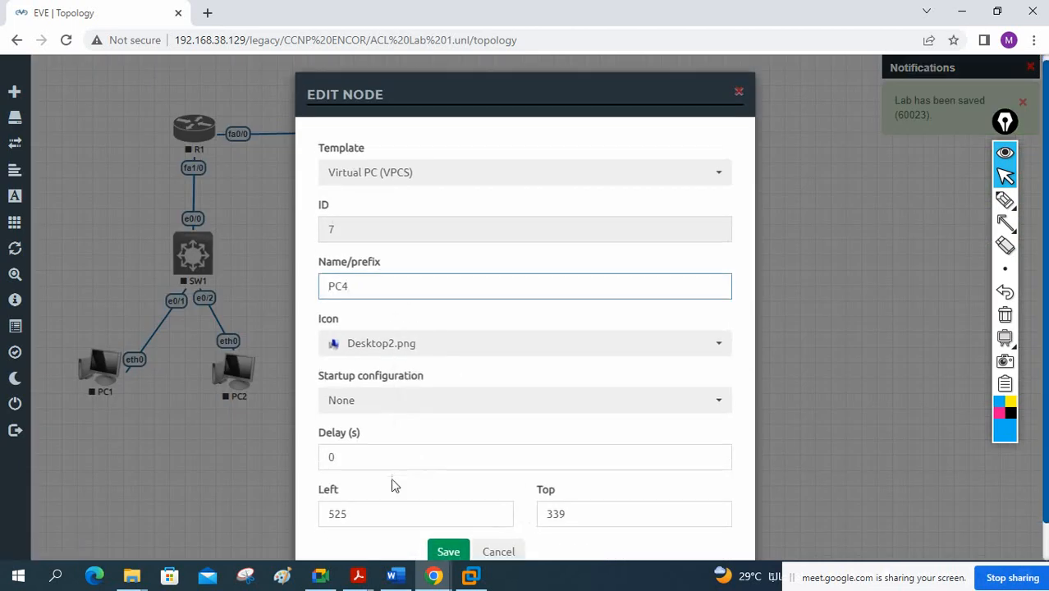
scroll(427, 501, down, 2)
click(454, 516)
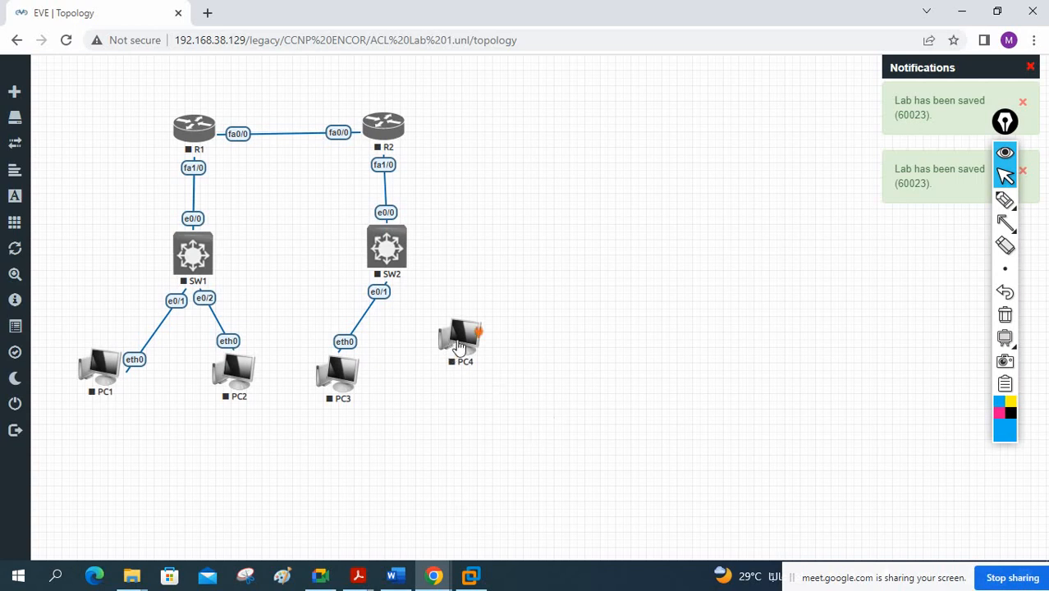
- Connect PC4 eth0 to SW2 e0/2 and shift PC1 slightly inward beneath SW1
drag(458, 348, 384, 249)
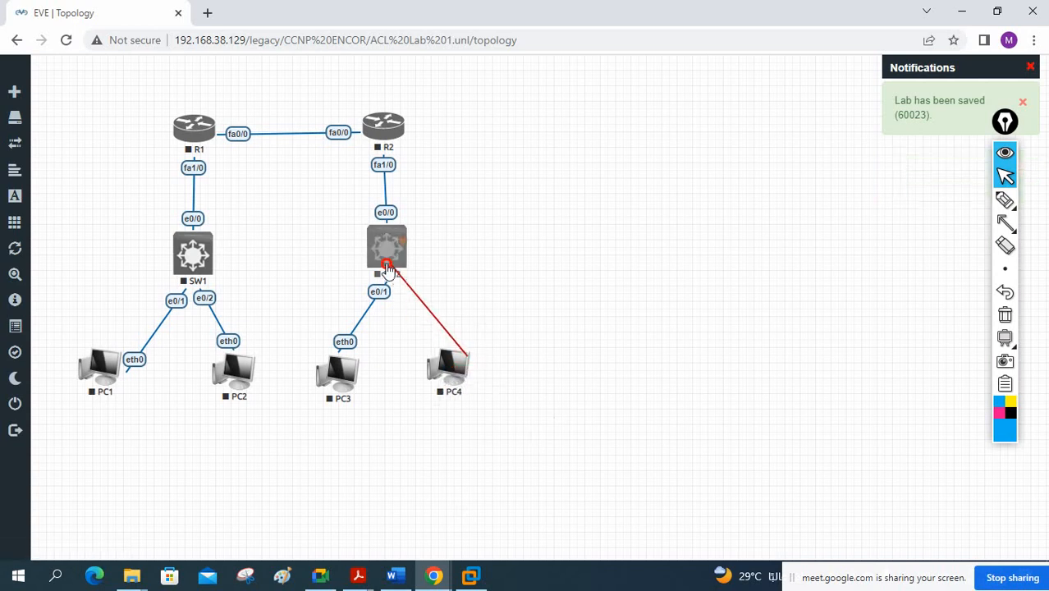
click(559, 477)
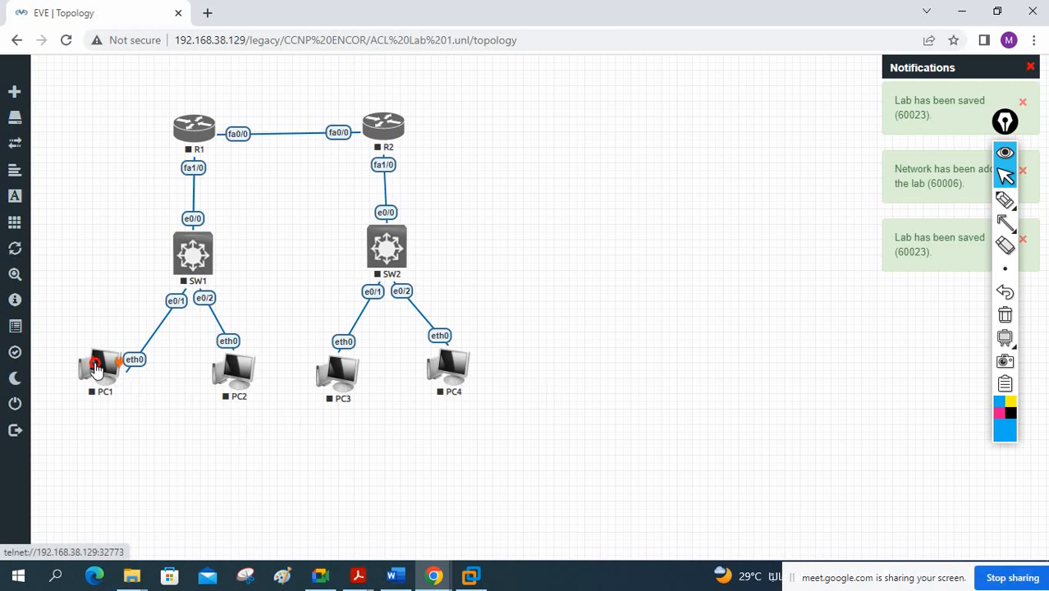
drag(84, 367, 114, 379)
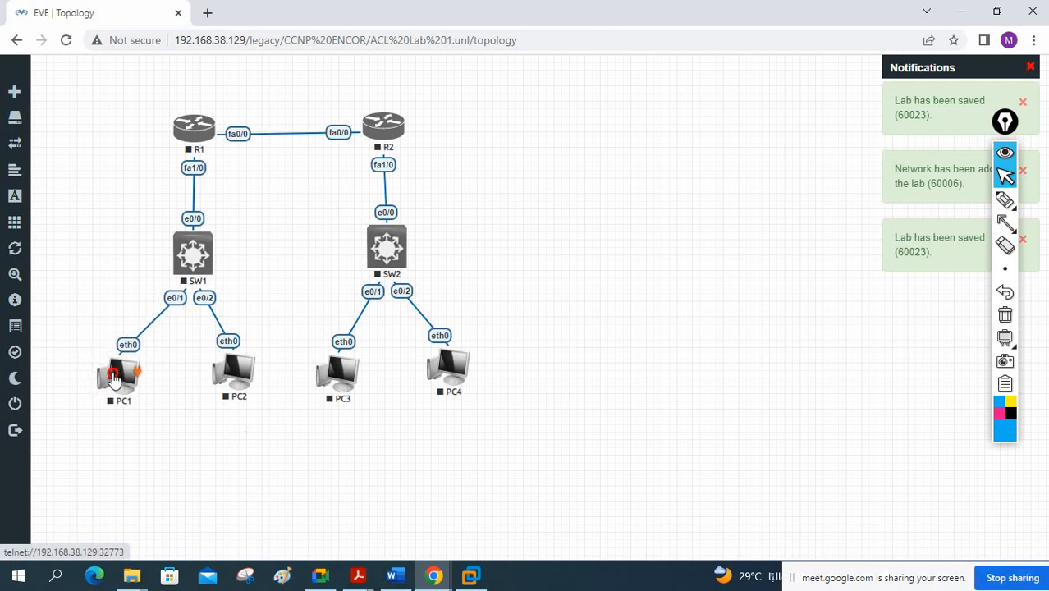
- Start switches SW1 and SW2
right_click(205, 259)
click(246, 288)
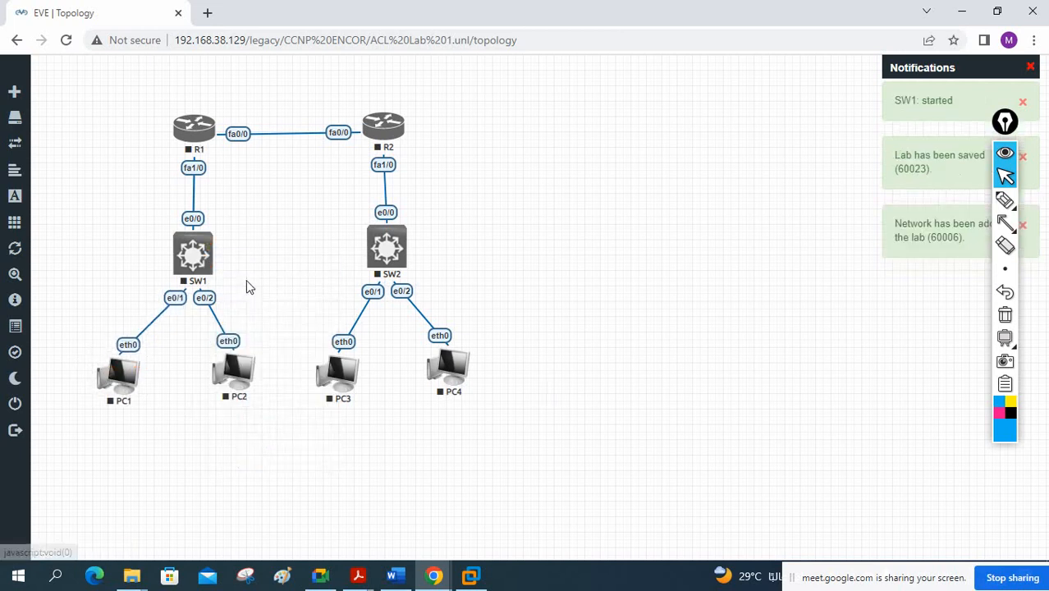
right_click(387, 239)
click(422, 267)
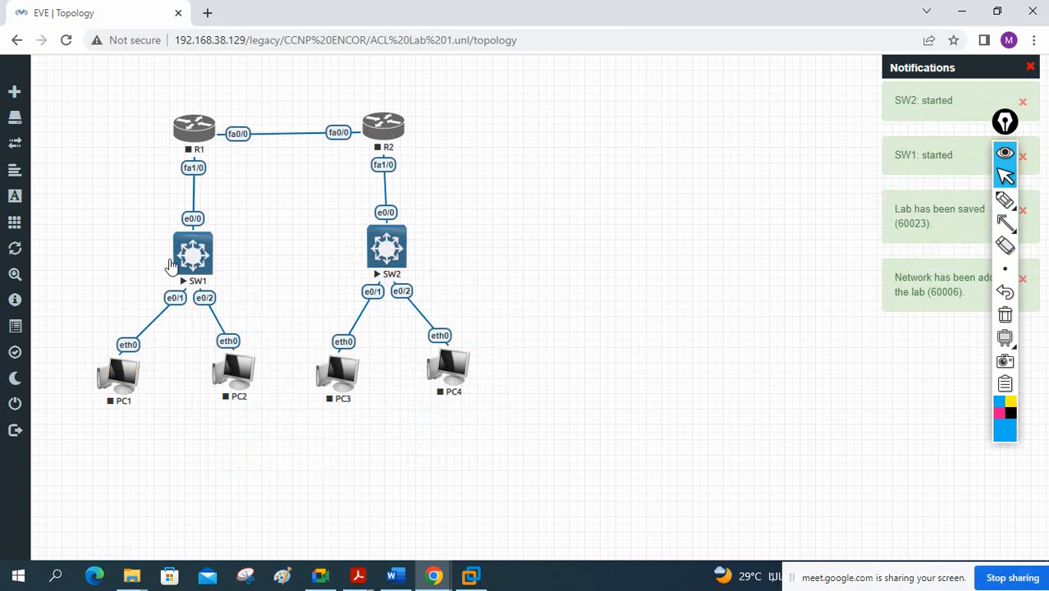
- Open the SW1 console, bring up its Switch> prompt, and return to the topology
click(208, 264)
click(614, 148)
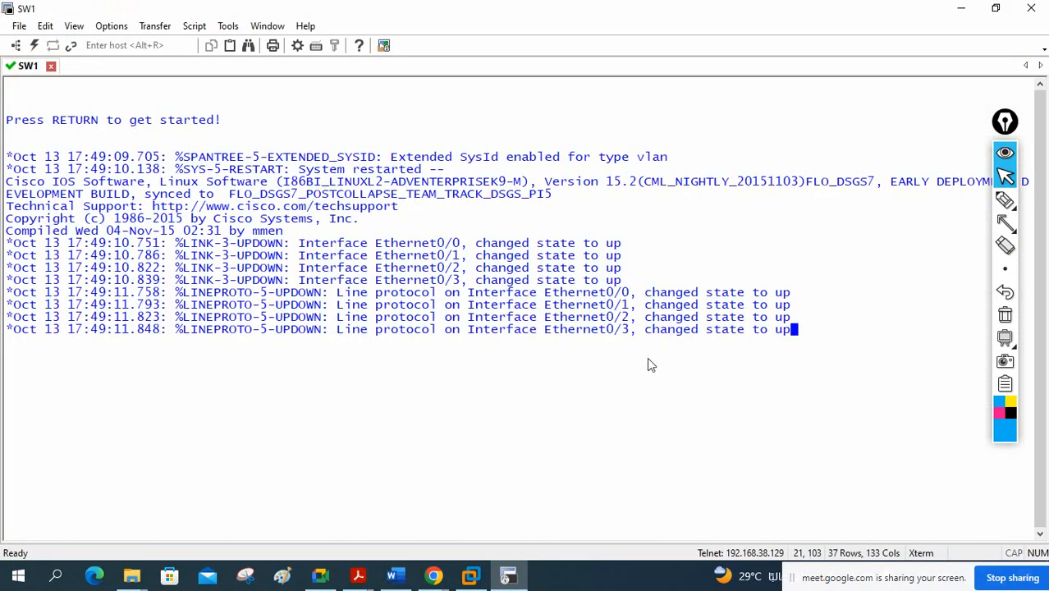
key(Return)
key(Return)
key(Return)
key(Return)
key(Return)
key(Return)
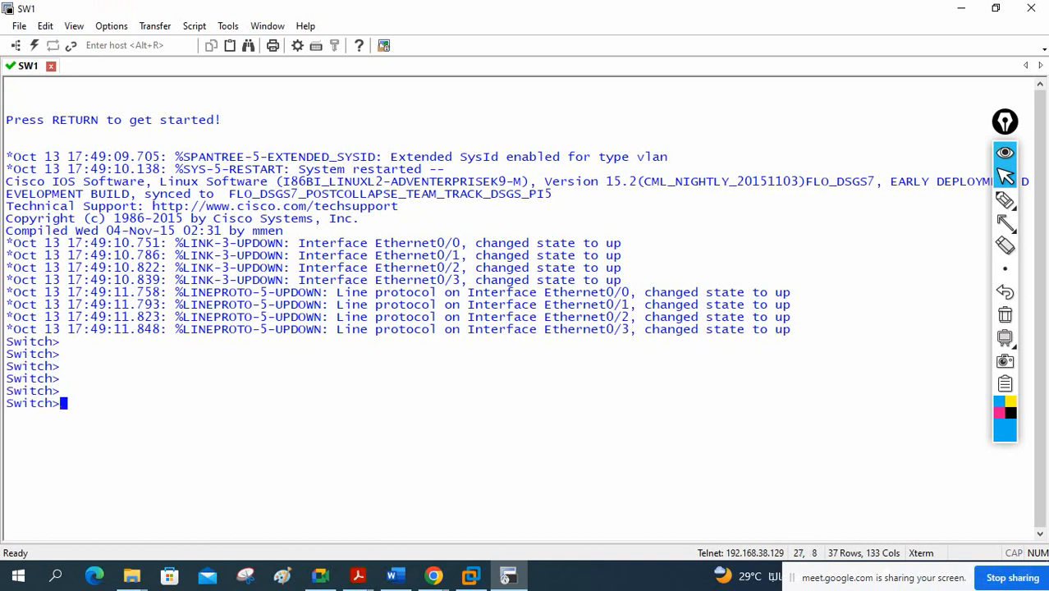
click(959, 15)
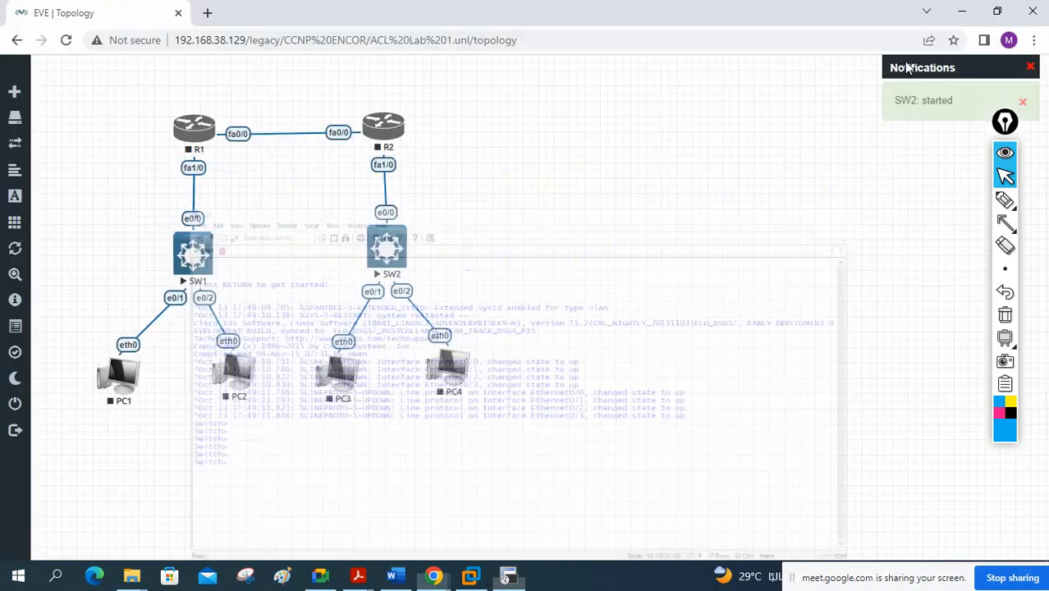
- Start routers R1 and R2
right_click(197, 141)
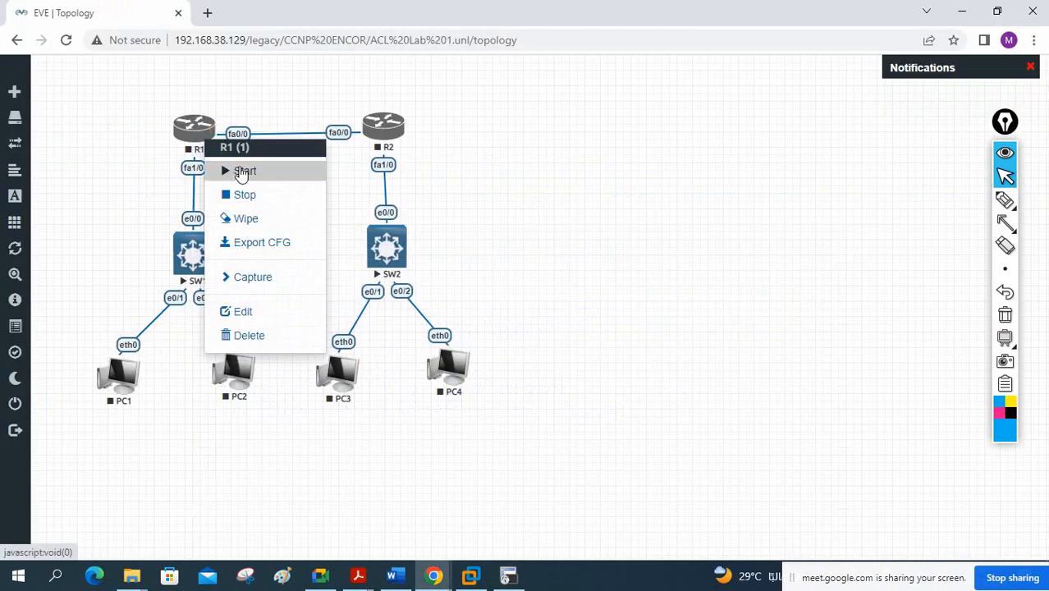
click(226, 169)
right_click(392, 136)
click(422, 161)
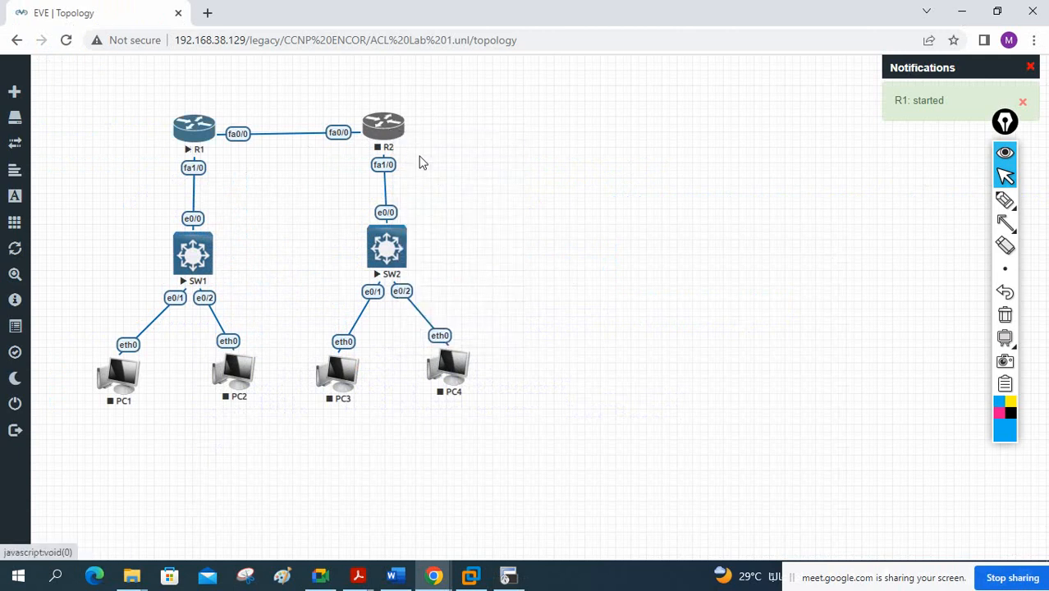
- Start the four virtual PCs, PC1 through PC4
right_click(128, 378)
click(171, 373)
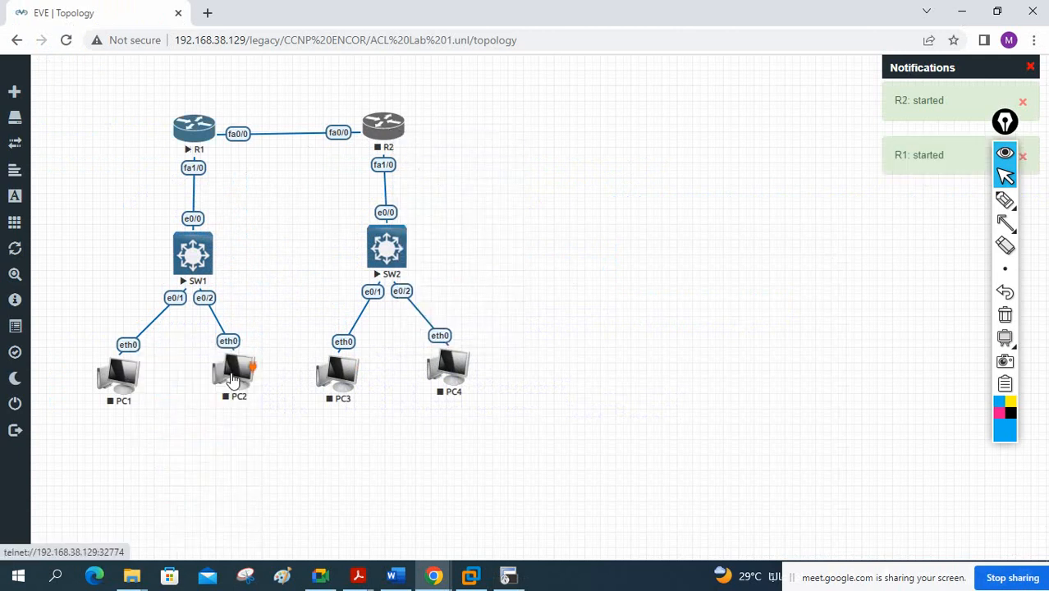
right_click(232, 371)
click(305, 374)
right_click(333, 374)
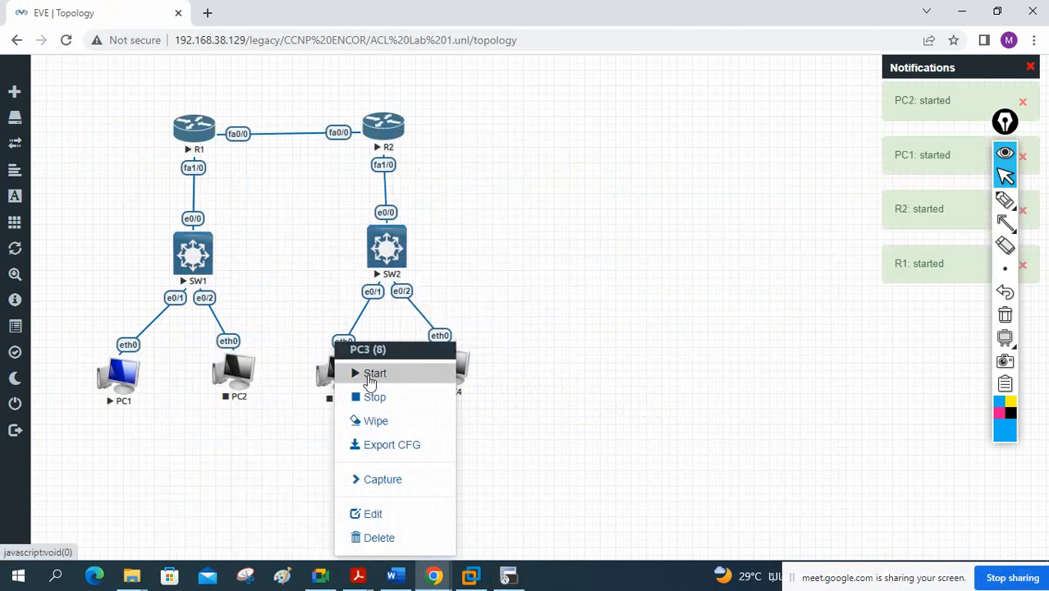
click(363, 374)
right_click(461, 375)
click(529, 376)
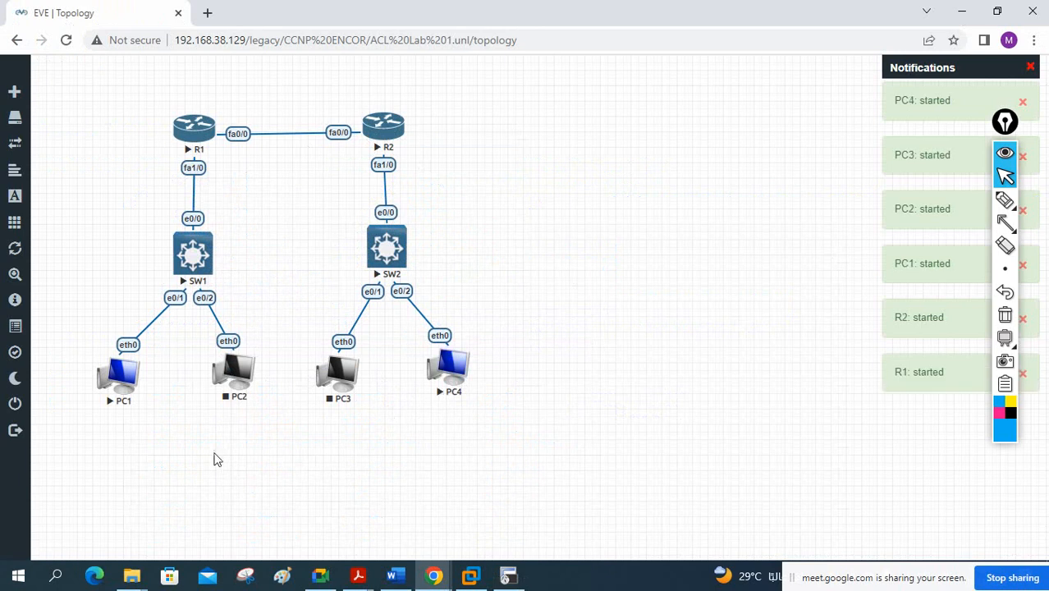
- Add a text label reading 192.168.12.0 in bold red with font size 14 on the empty canvas
right_click(652, 289)
click(708, 414)
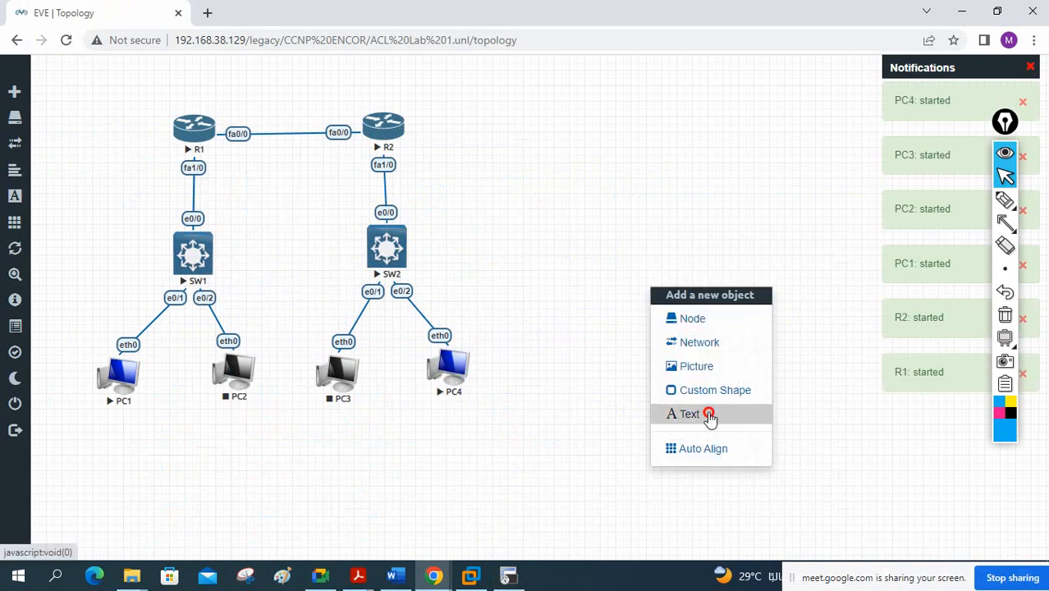
text(19)
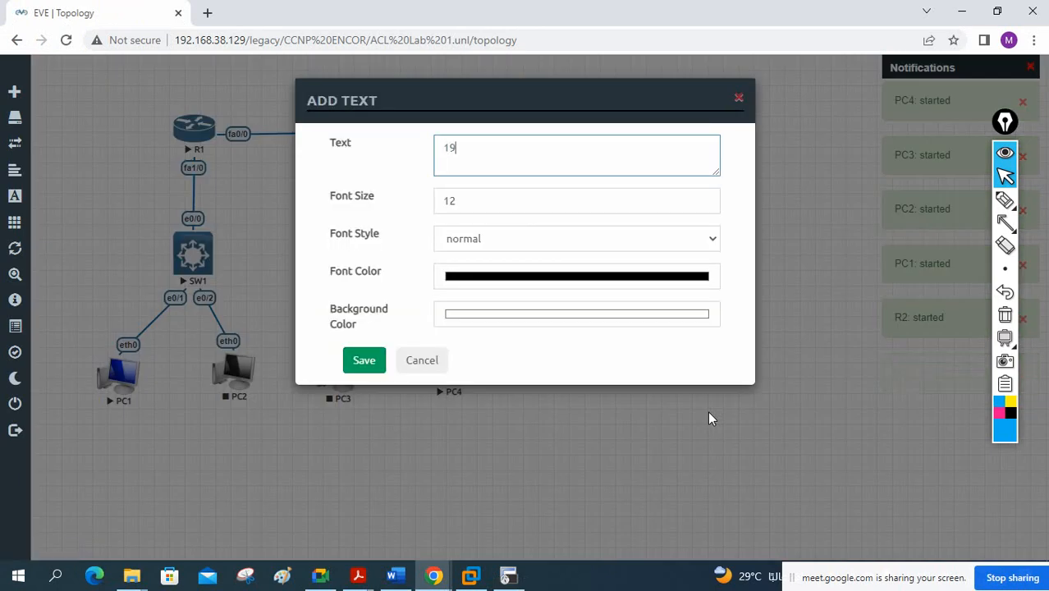
text(2.168.1)
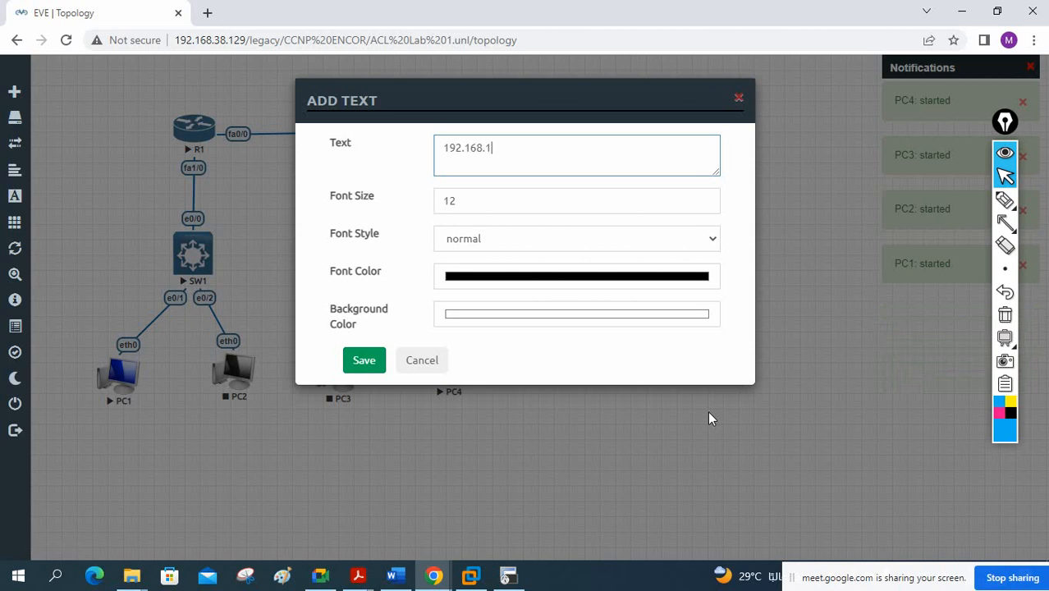
text(20)
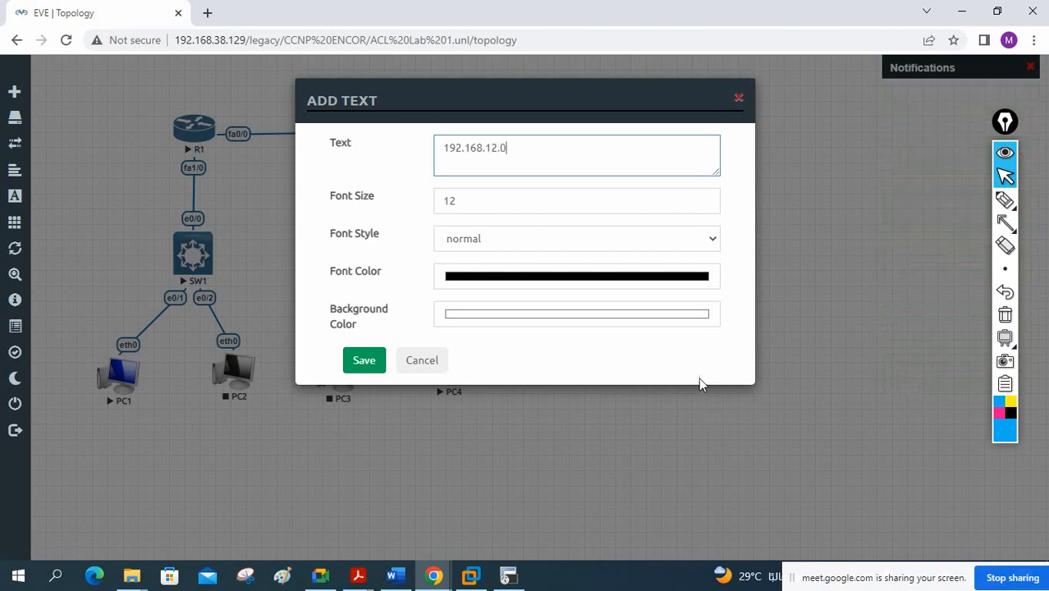
drag(479, 193, 426, 195)
text(14)
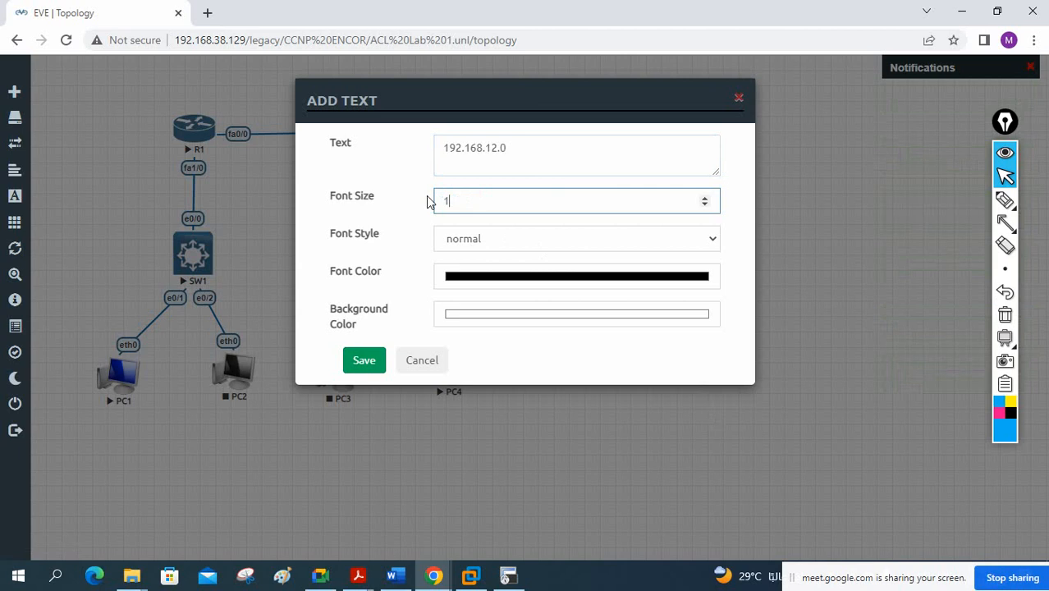
click(461, 240)
click(494, 271)
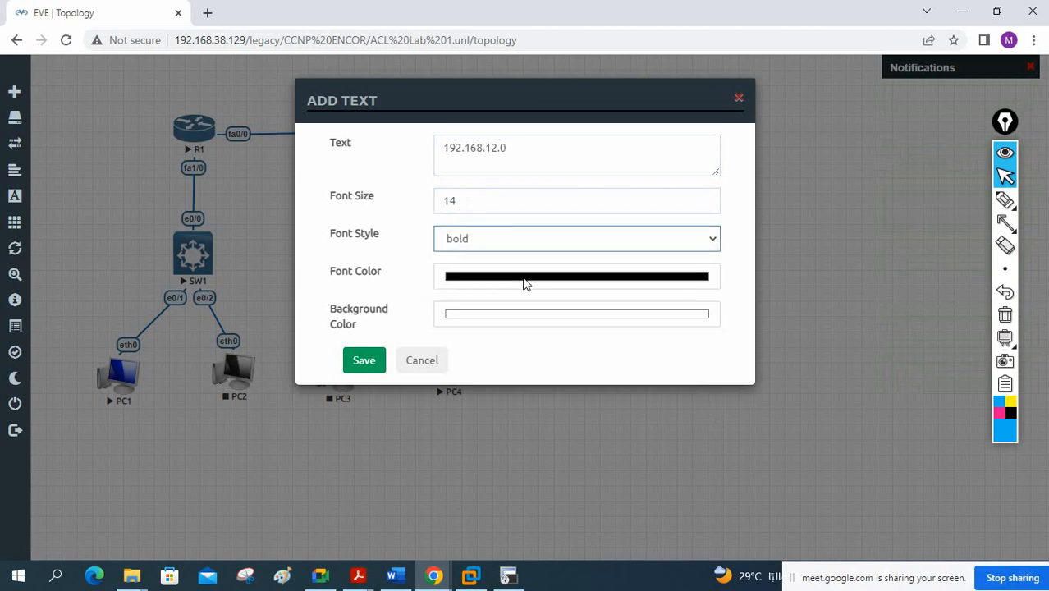
click(643, 276)
click(602, 311)
click(371, 362)
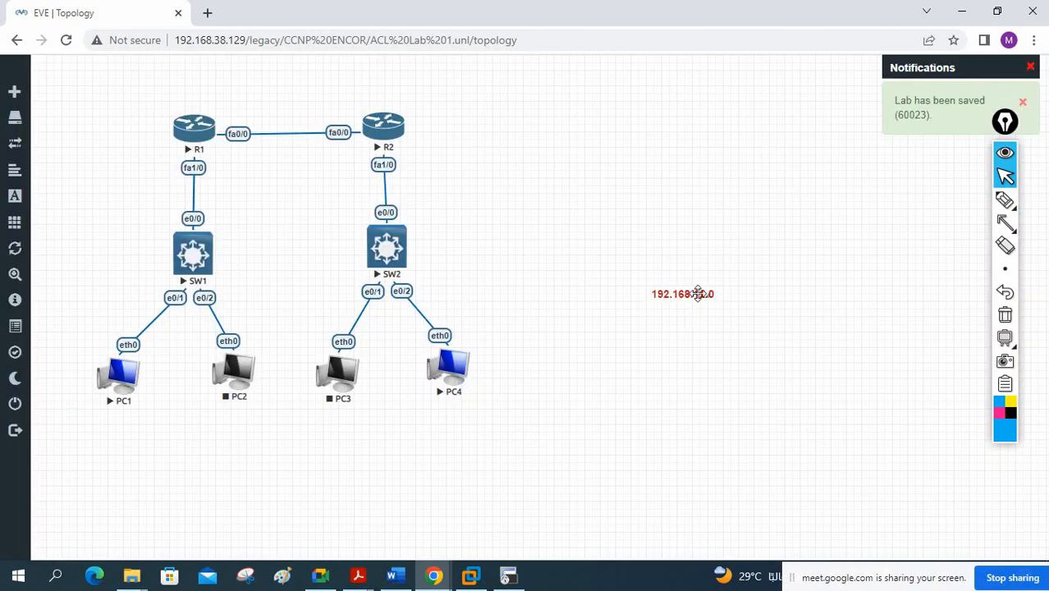
- Place the 192.168.12.0 label above the R1–R2 link and a duplicate of it beside the R1–SW1 link
drag(694, 293, 145, 179)
right_click(308, 110)
click(342, 143)
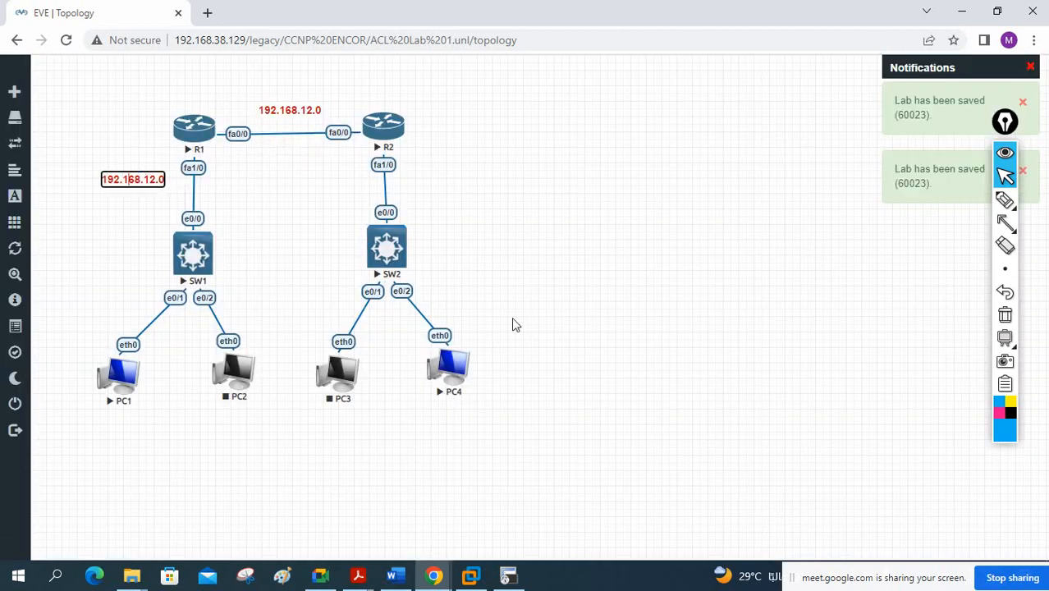
- Change the label beside the R1–SW1 link to 192.168.1.1 and duplicate it
key(BackSpace)
text(1)
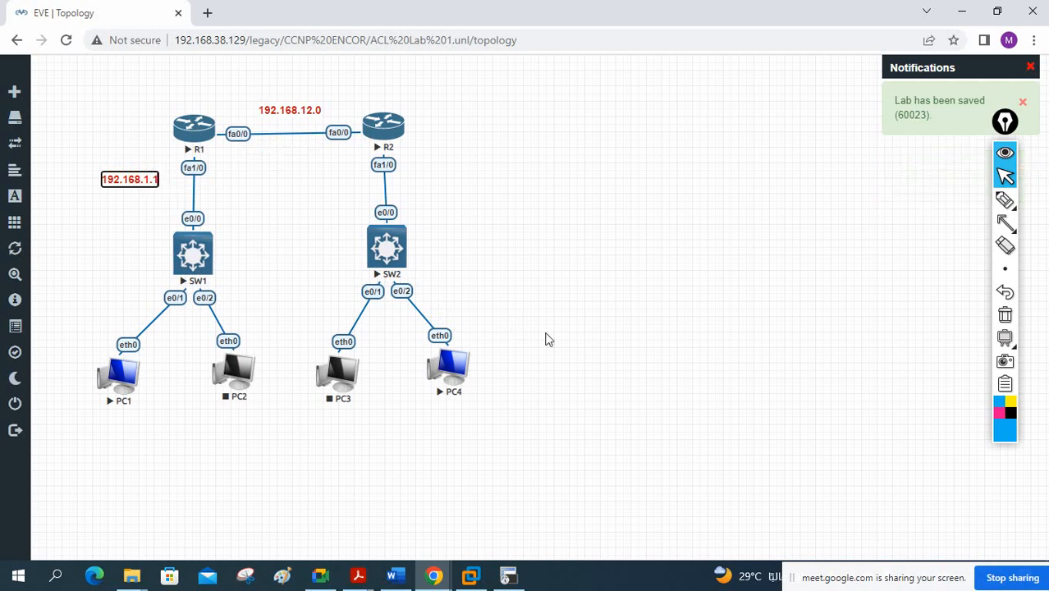
click(123, 217)
right_click(138, 182)
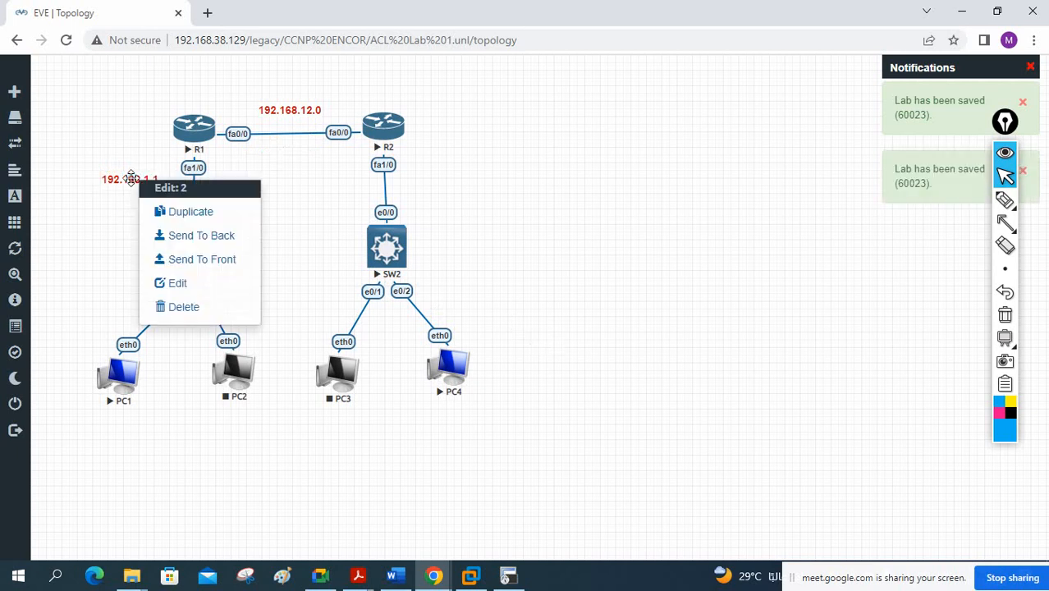
click(168, 212)
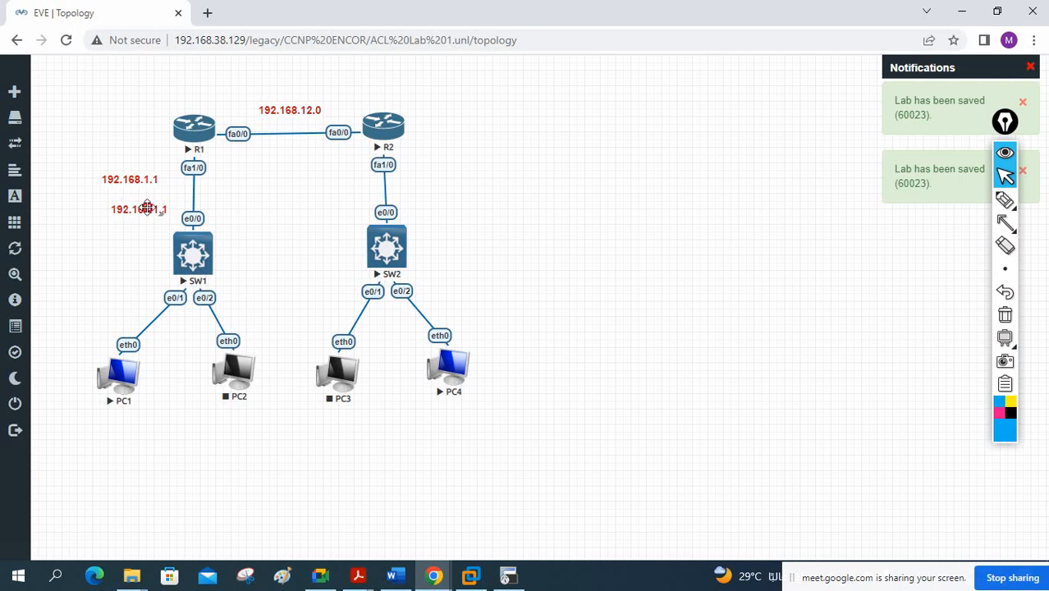
- Place the duplicated label beside R2's fa1/0 interface and change its text to 192.168.2.1
drag(147, 207, 436, 163)
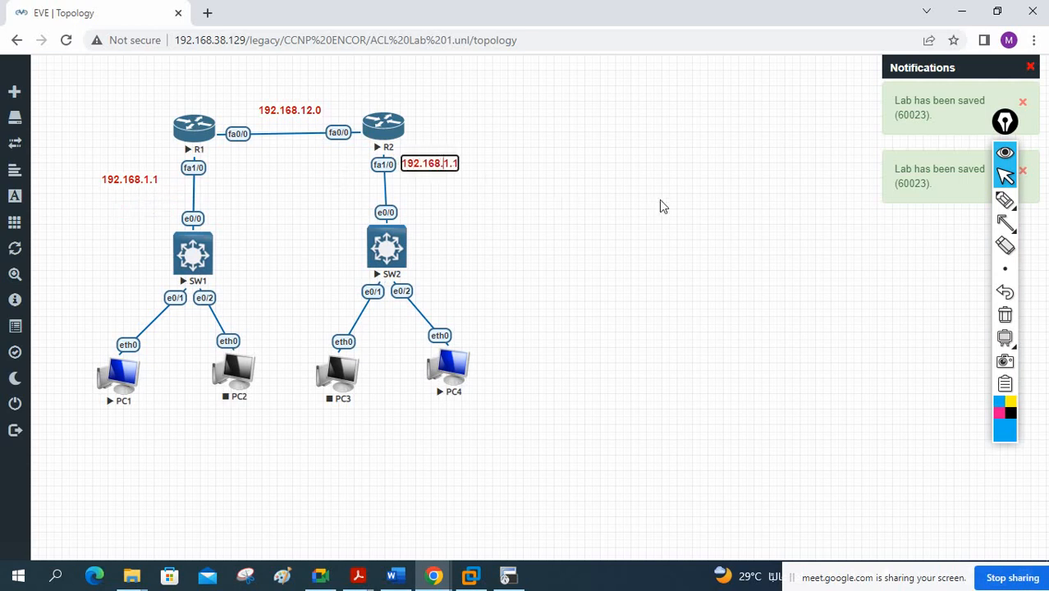
key(BackSpace)
text(2)
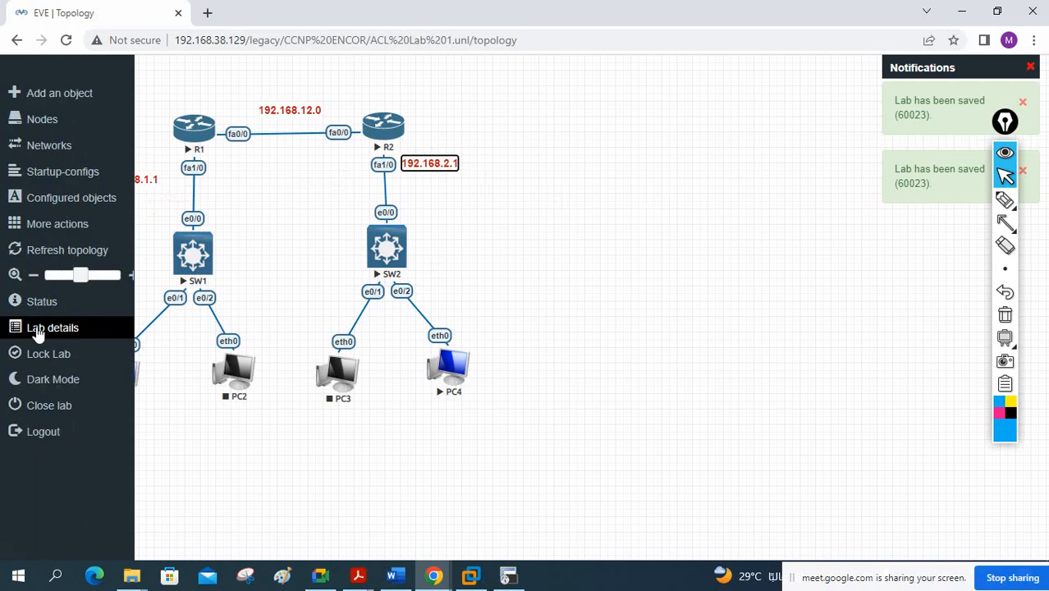
click(535, 233)
- Move the 192.168.1.1 label closer to R1's fa1/0 interface and place a duplicate below PC1 reading 192.168.1.2
drag(129, 183, 138, 164)
right_click(137, 163)
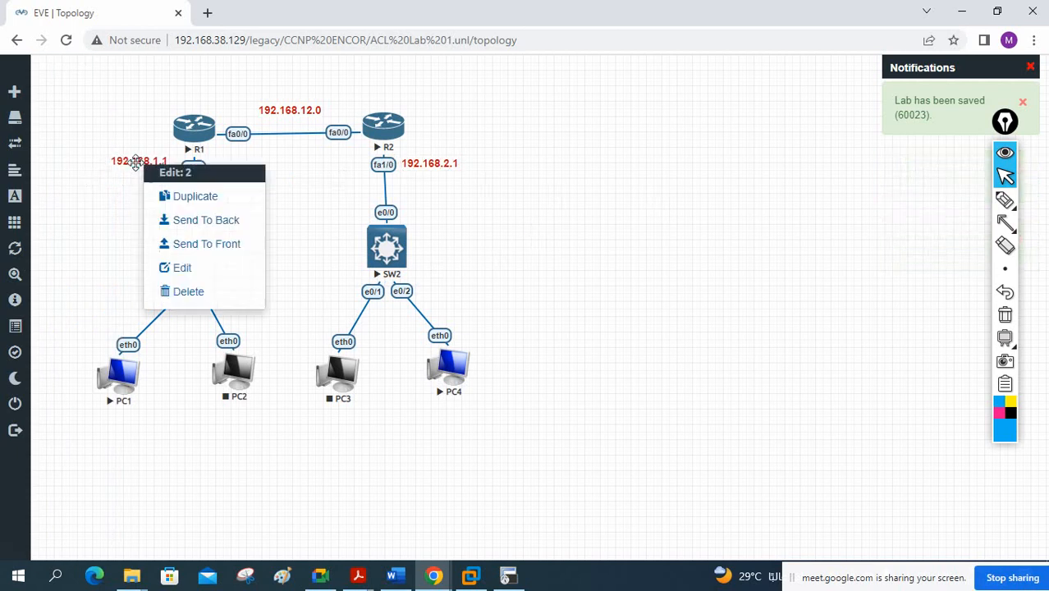
click(180, 197)
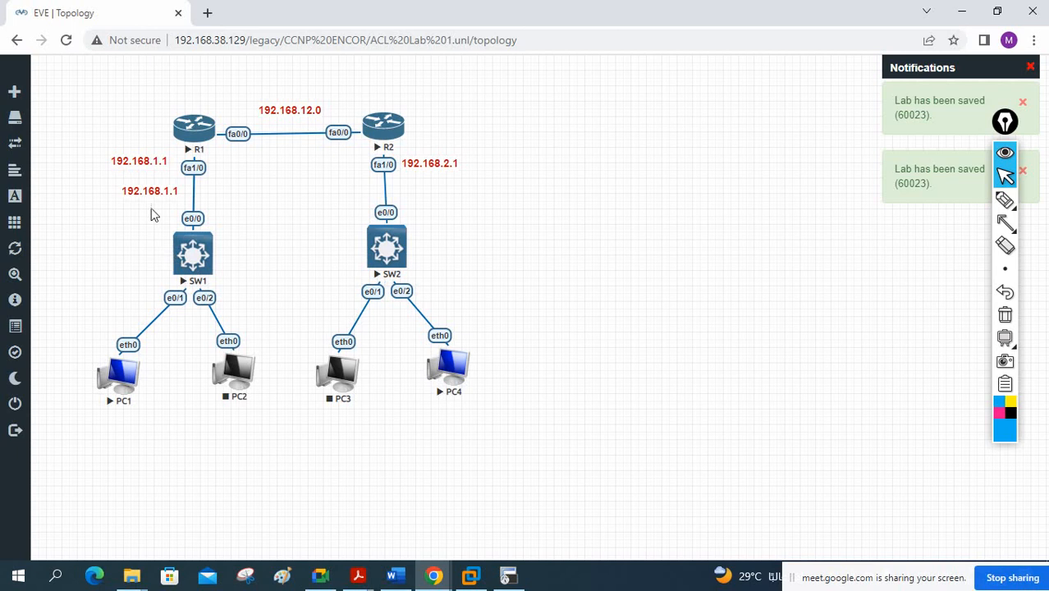
drag(143, 197, 111, 427)
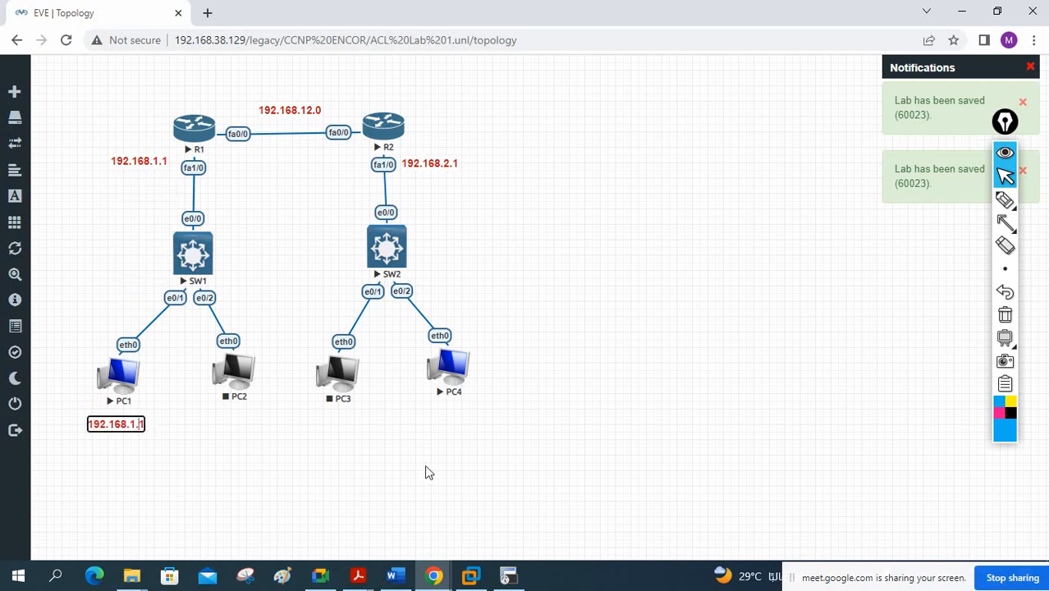
key(BackSpace)
text(2)
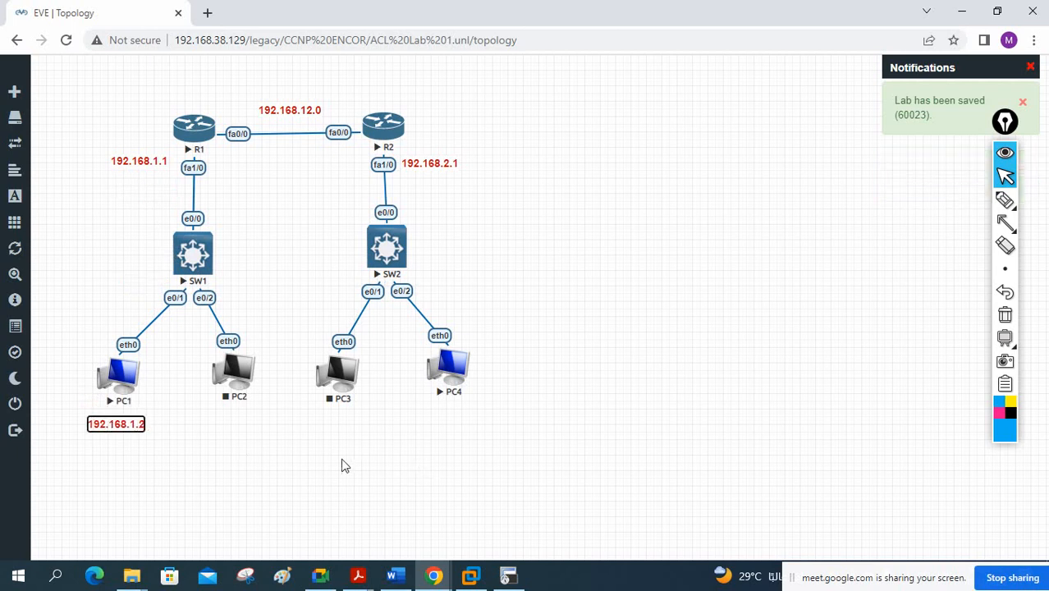
click(186, 461)
- Duplicate the PC1 address label, place the copy below PC2, and change it to 192.168.1.3
right_click(124, 423)
click(169, 441)
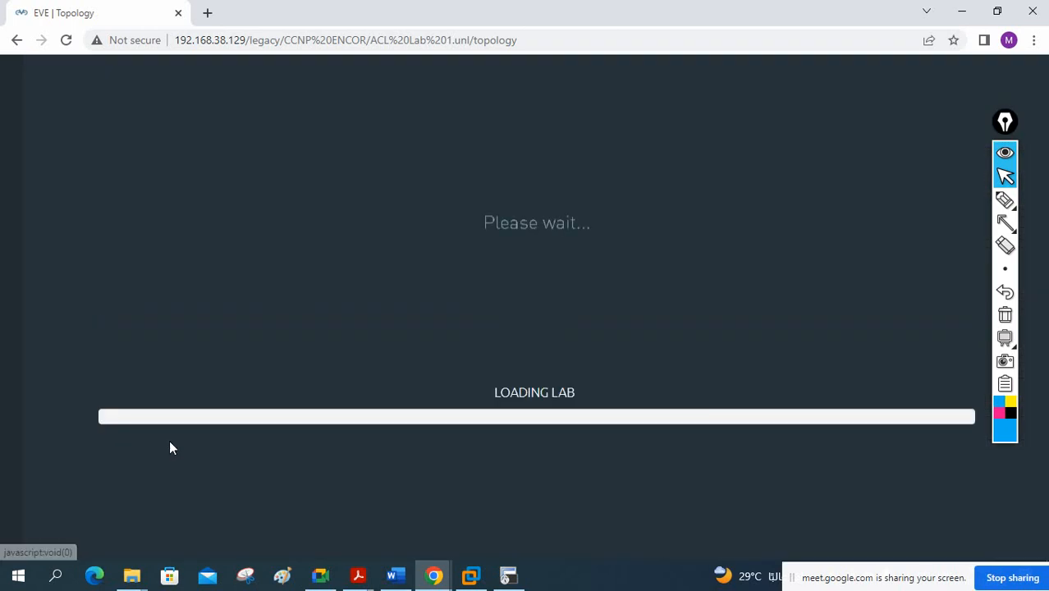
drag(131, 454, 234, 417)
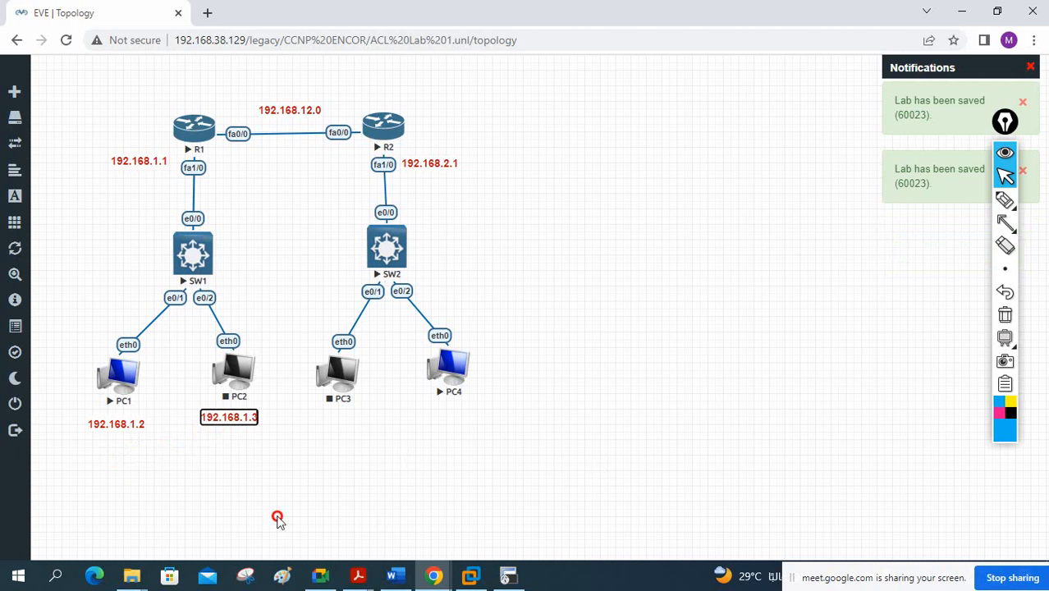
- Duplicate the 192.168.2.1 label, place the copy below PC3, and change it to 192.168.2.2
right_click(446, 166)
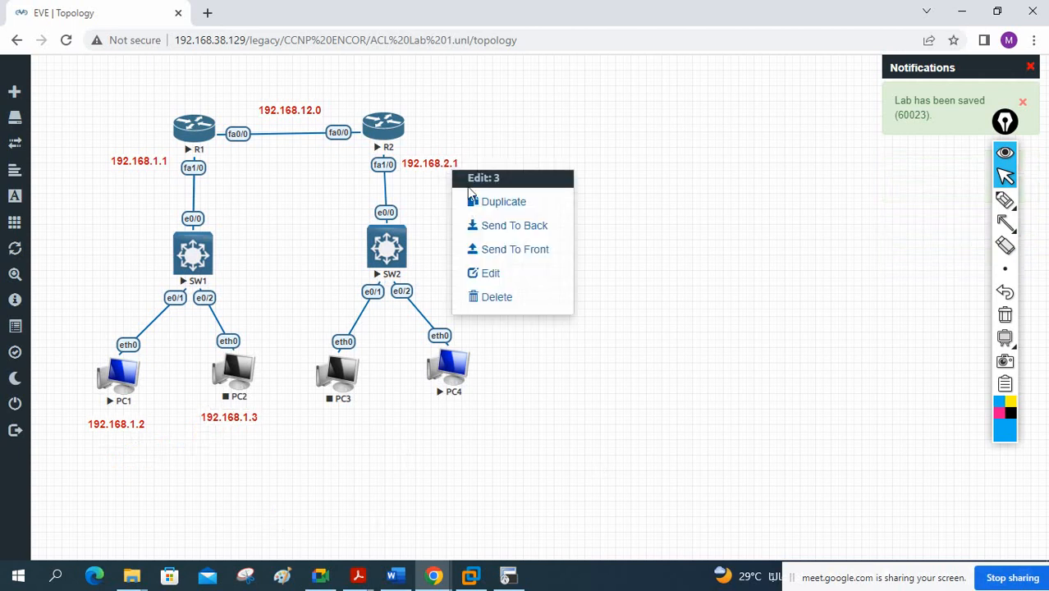
click(484, 201)
drag(444, 193, 335, 423)
right_click(335, 423)
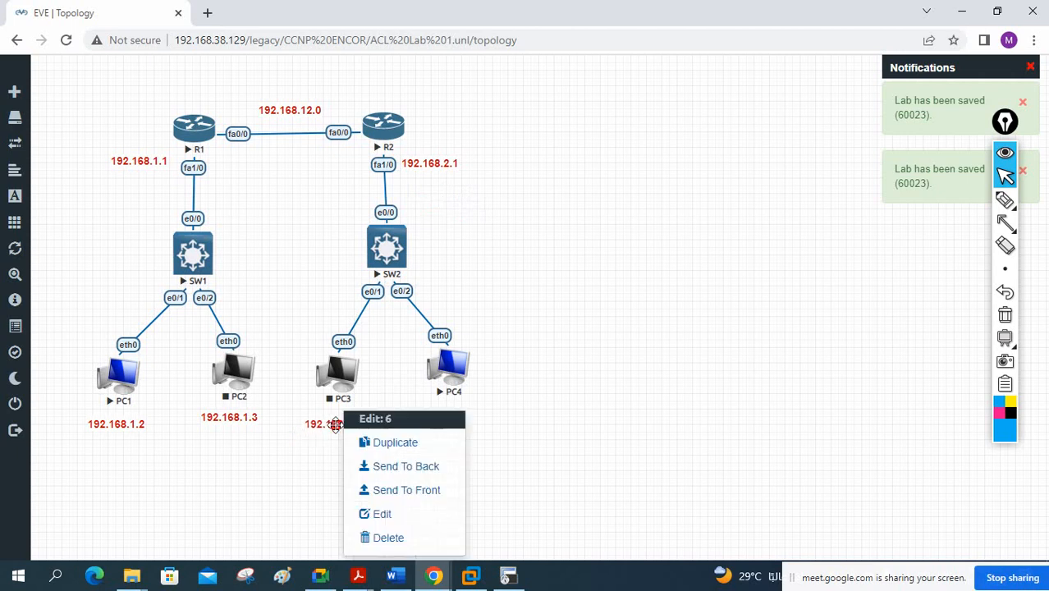
click(328, 457)
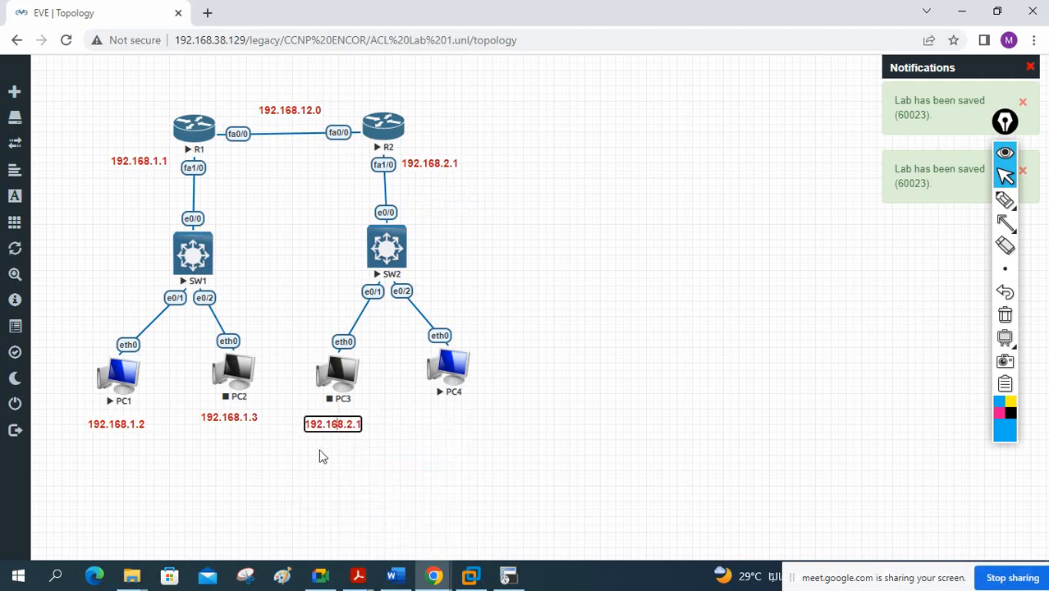
text(.2)
click(407, 427)
- Duplicate the PC3 address label, place the copy below PC4, and change it to 192.168.2.3
right_click(327, 423)
click(361, 440)
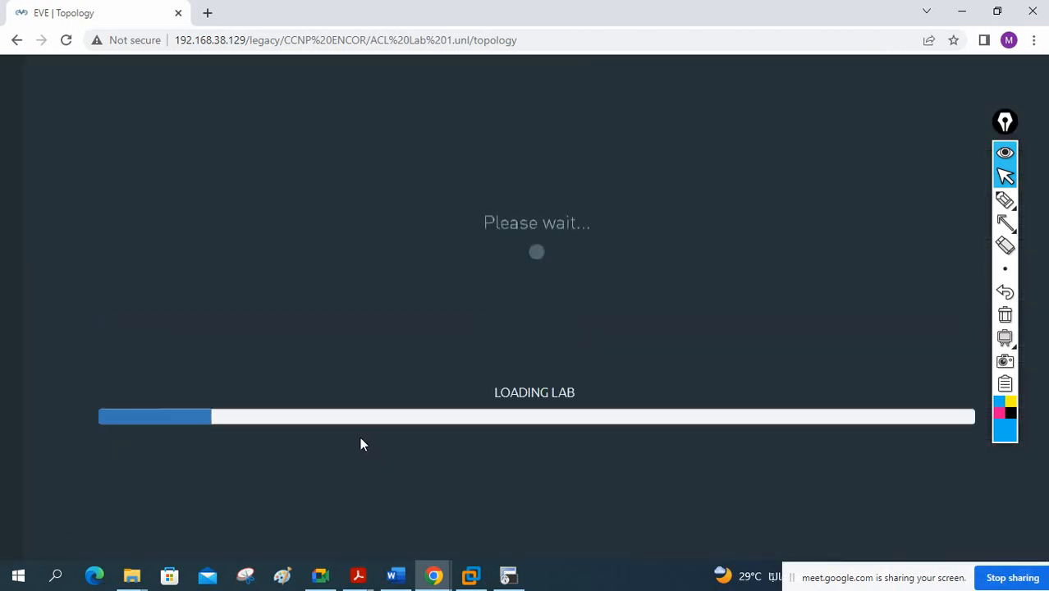
drag(341, 450, 453, 422)
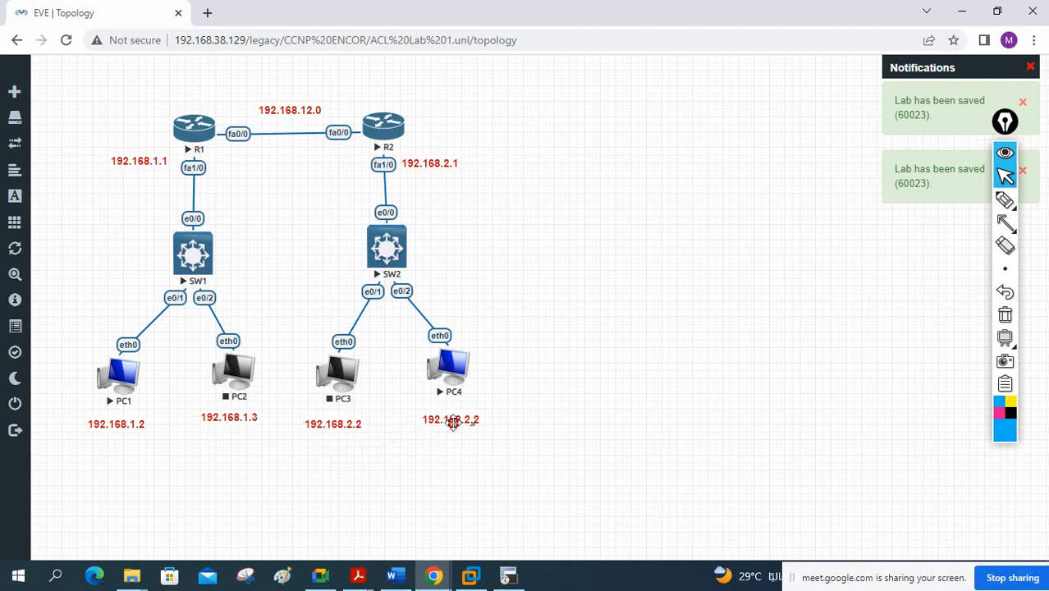
click(453, 423)
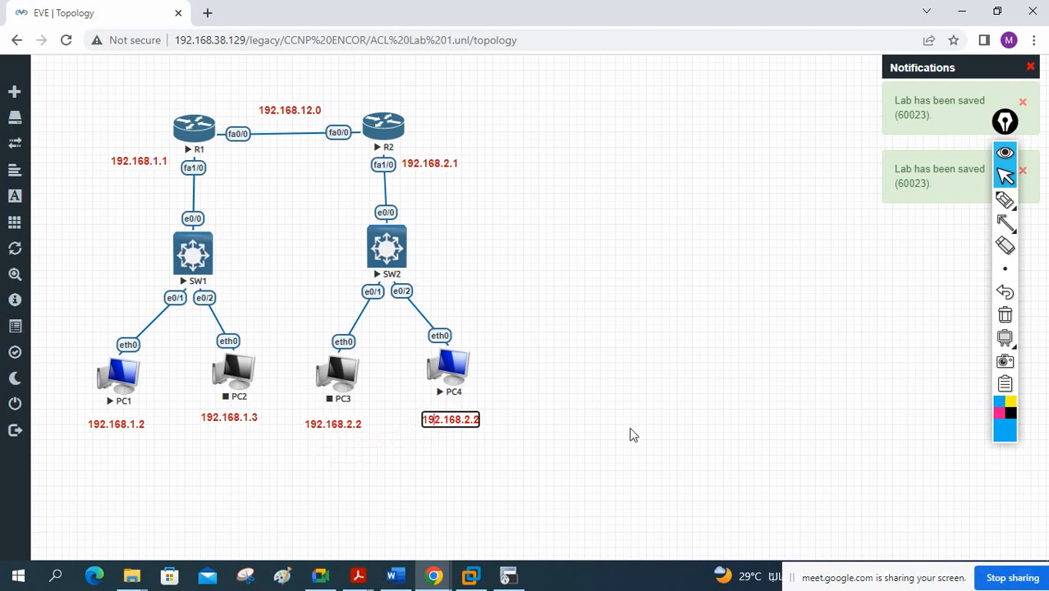
text(3)
click(528, 440)
- Start the two stopped PCs, PC2 and PC3
right_click(244, 377)
click(284, 373)
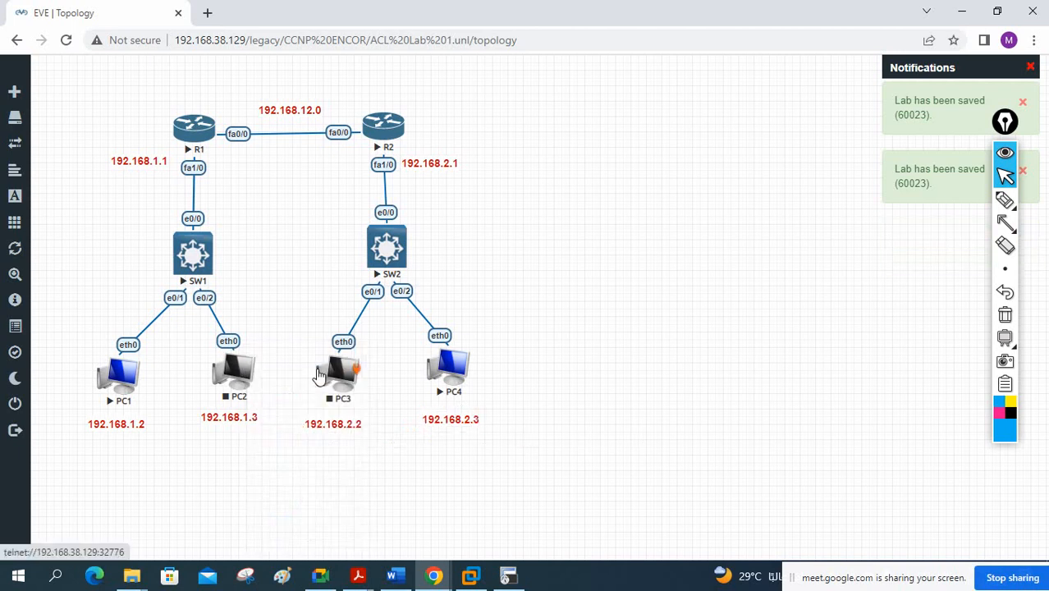
right_click(355, 376)
click(402, 384)
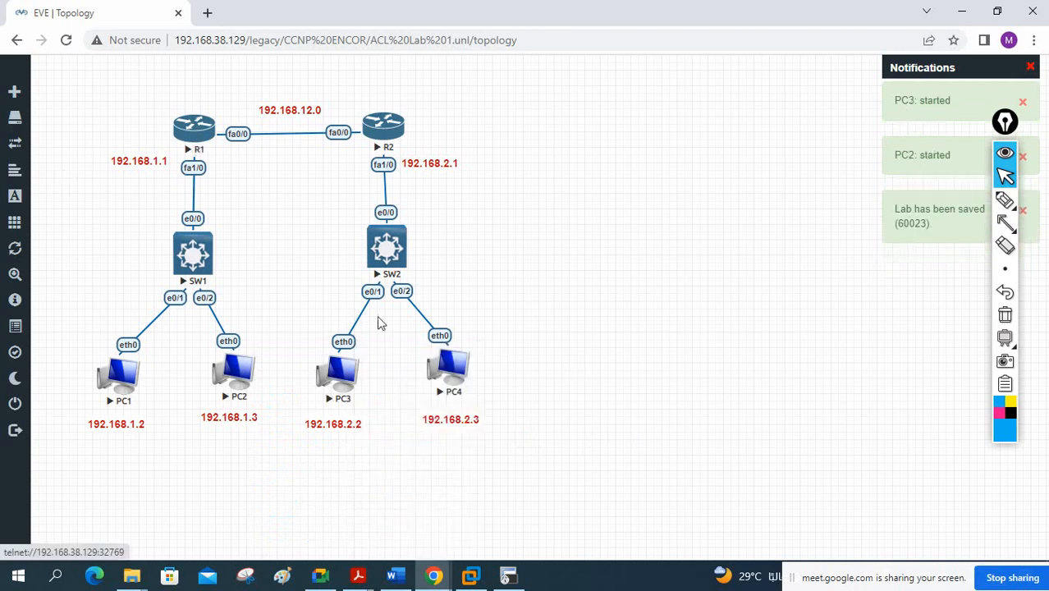
- Open a blank Notepad document and place its window beside the topology
click(56, 577)
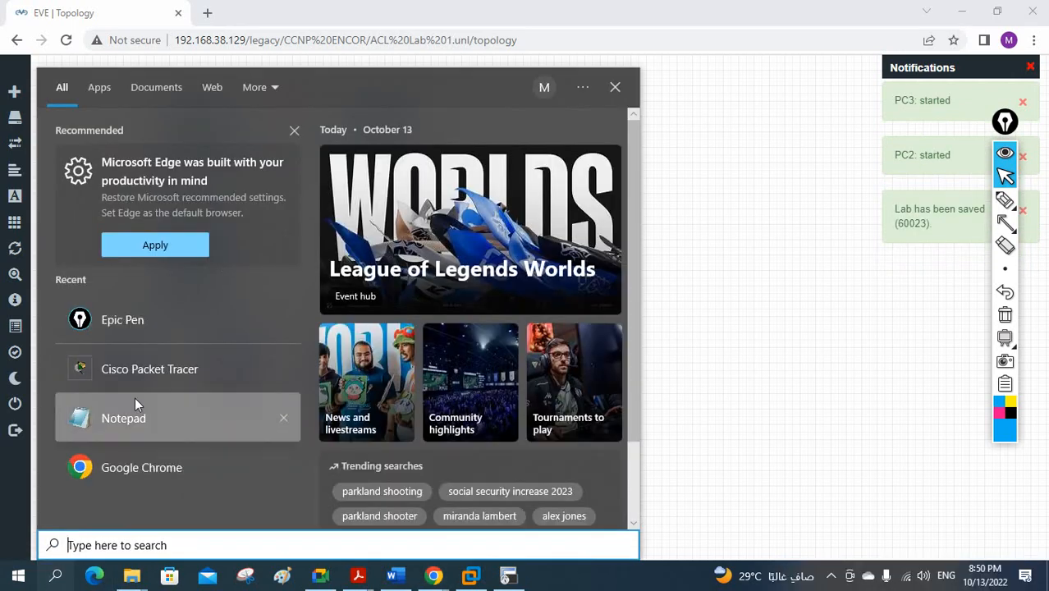
click(138, 404)
drag(767, 52, 660, 89)
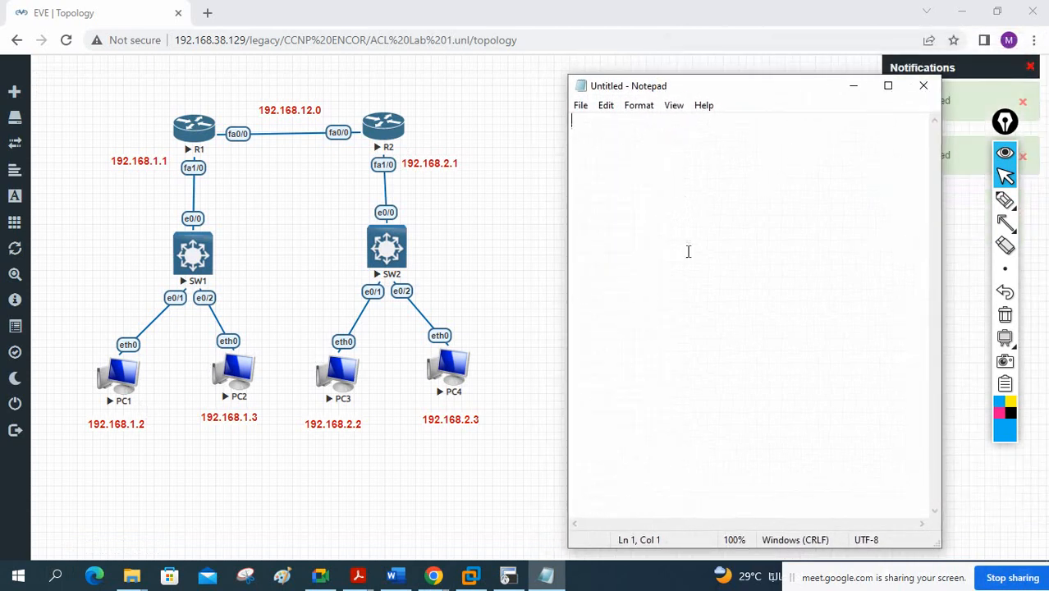
- Sketch the traffic path from PC1 through R1 and R2 to PC3 in blue freehand, and clear the drawing
click(1005, 200)
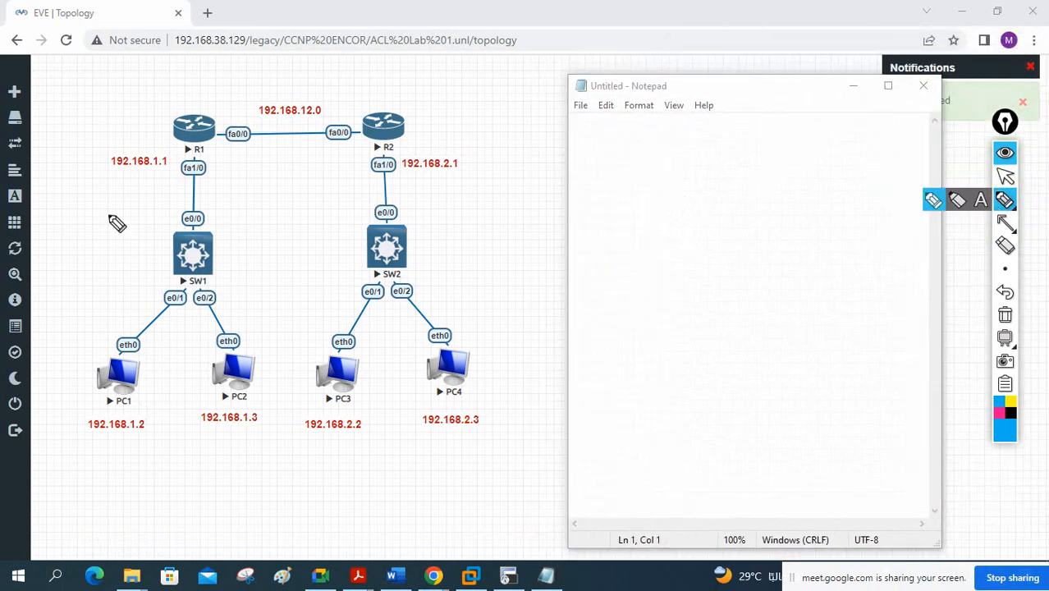
mouse_move(125, 389)
mouse_down()
mouse_move(189, 180)
mouse_move(386, 132)
mouse_move(351, 380)
mouse_up()
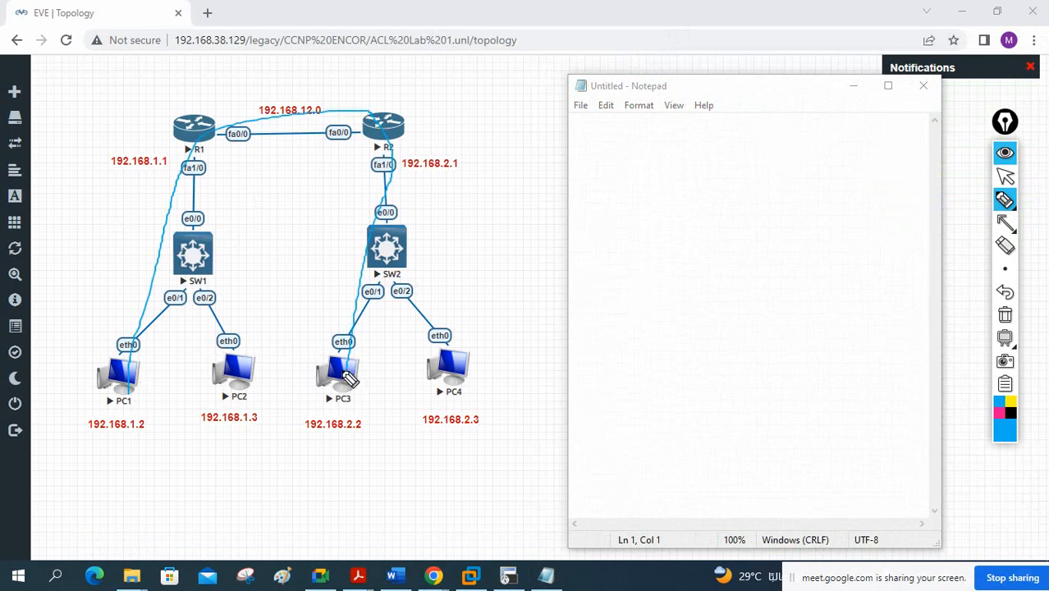
mouse_move(339, 307)
mouse_down()
mouse_move(379, 345)
mouse_move(345, 371)
mouse_up()
mouse_move(122, 371)
mouse_down()
mouse_move(224, 146)
mouse_move(269, 151)
mouse_up()
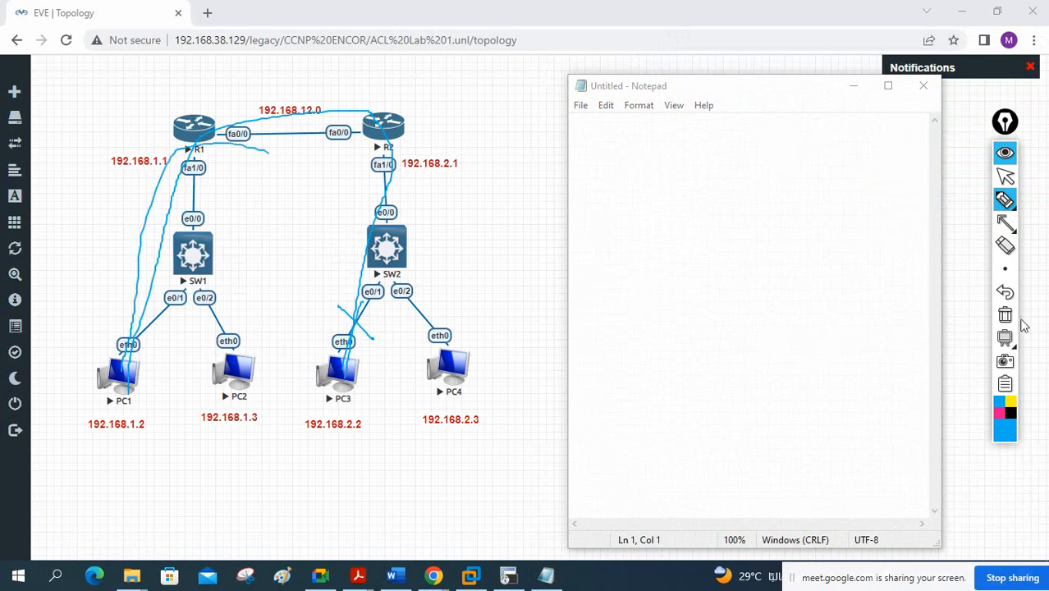
click(1005, 314)
- Mark the fa0/0 and fa1/0 interfaces of R1 and R2 in pink, encircle the router area, and clear the annotations
click(1000, 413)
mouse_move(1020, 210)
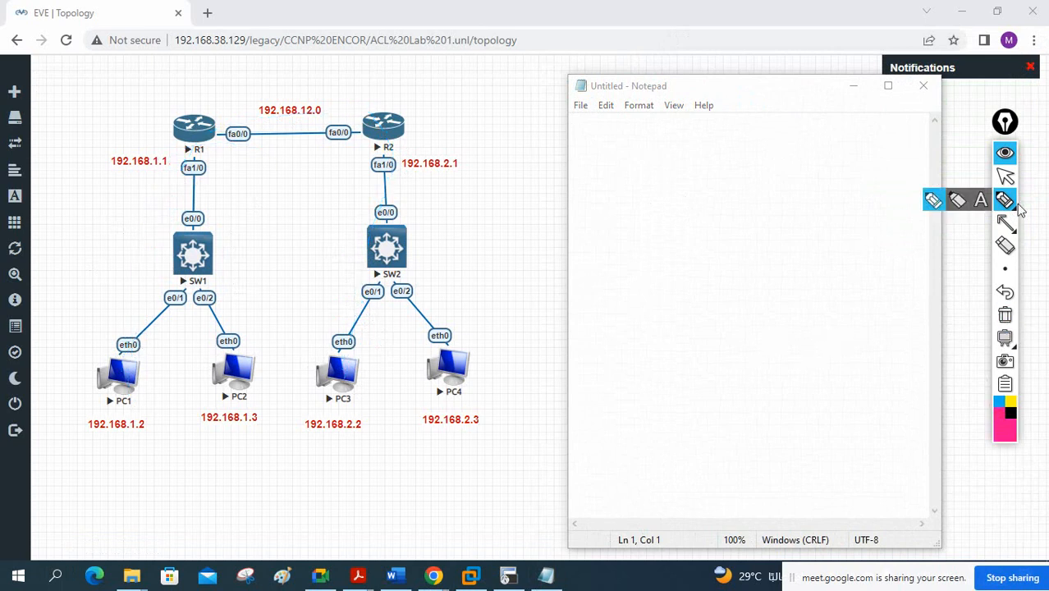
drag(250, 96, 247, 120)
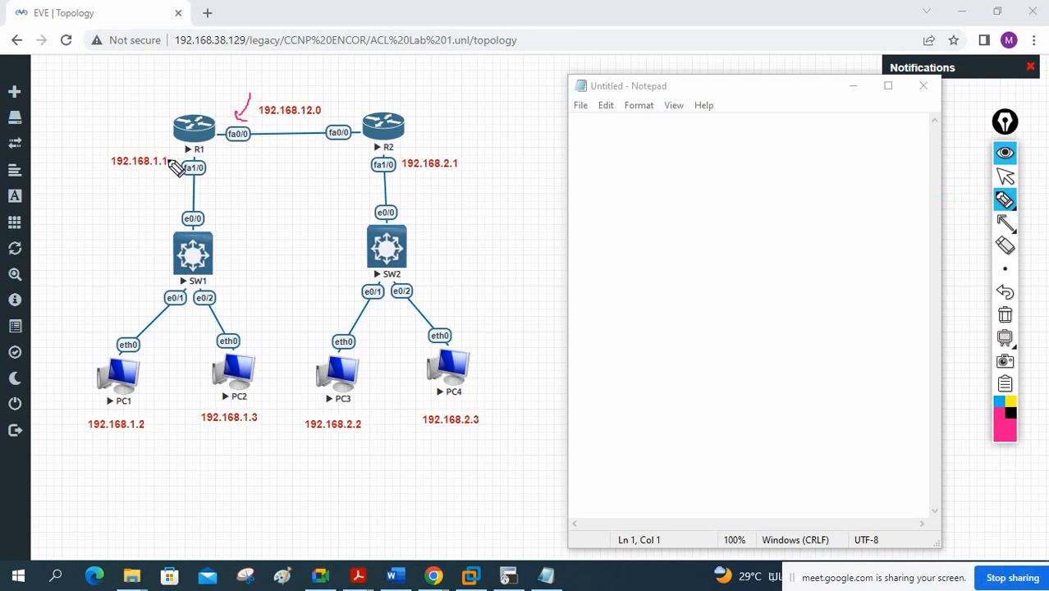
drag(177, 169, 149, 176)
drag(327, 158, 344, 139)
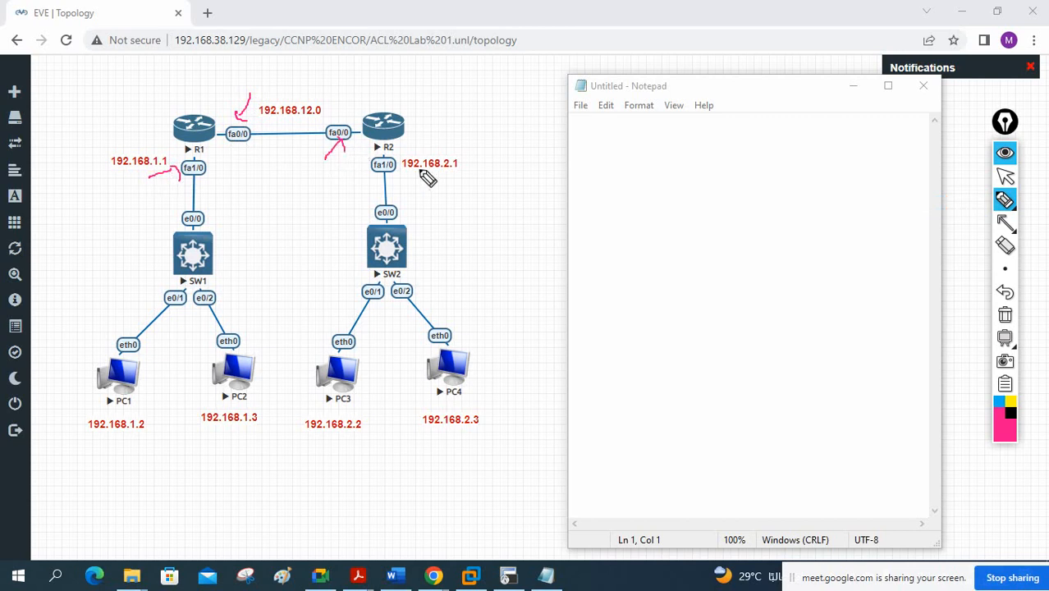
drag(445, 141, 402, 169)
mouse_move(400, 94)
mouse_down()
mouse_move(160, 88)
mouse_move(496, 136)
mouse_move(262, 86)
mouse_up()
mouse_move(262, 152)
mouse_down()
mouse_move(283, 170)
mouse_move(319, 148)
mouse_move(344, 163)
mouse_move(345, 144)
mouse_up()
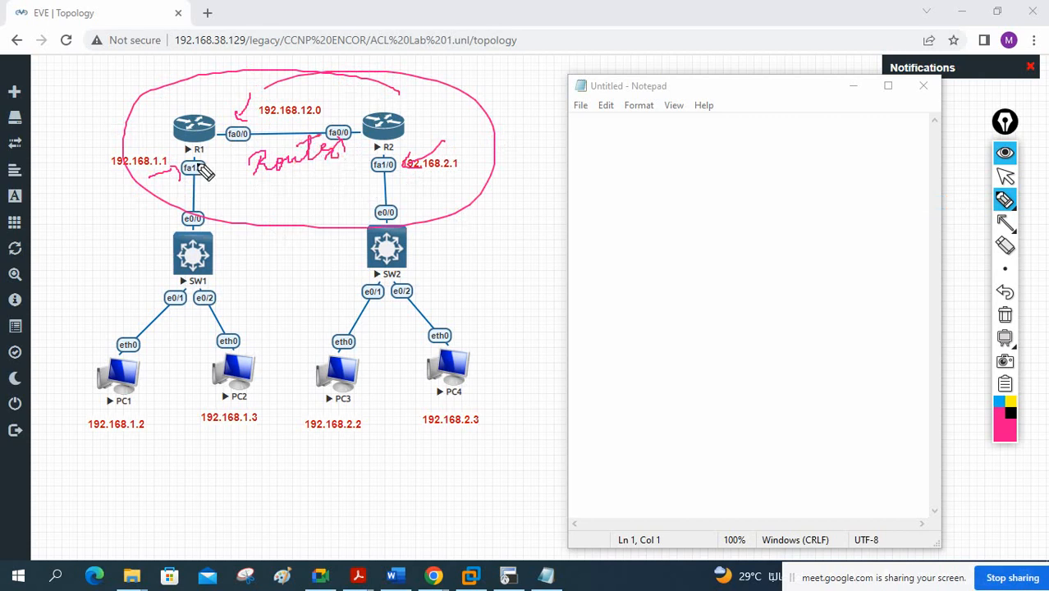
mouse_move(205, 171)
mouse_down()
mouse_move(228, 134)
mouse_move(250, 138)
mouse_up()
mouse_move(373, 138)
mouse_down()
mouse_move(382, 167)
mouse_move(396, 162)
mouse_up()
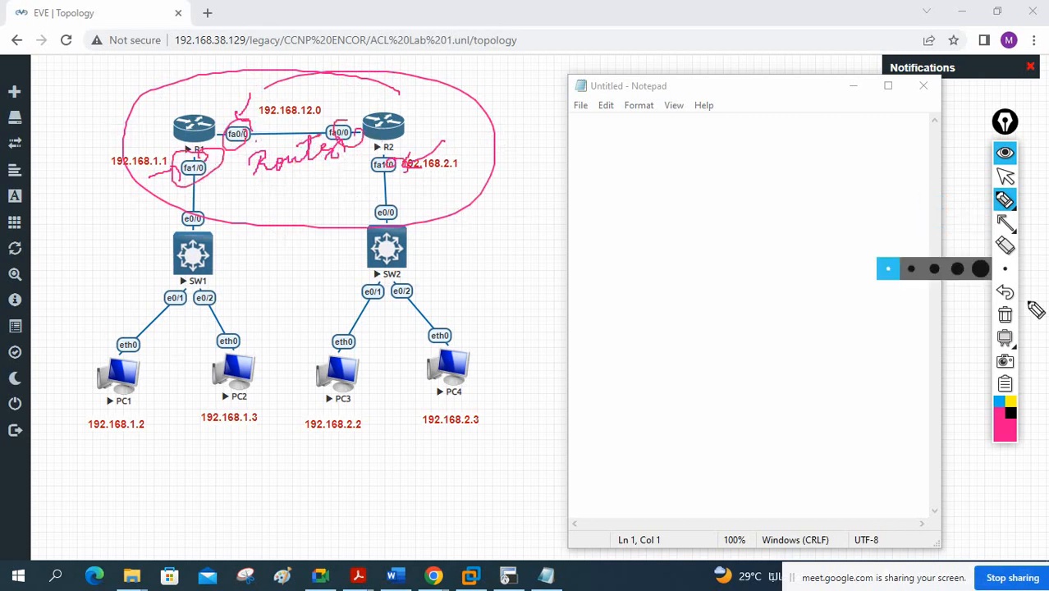
click(1005, 315)
- Return to the normal pointer and head the Notepad document with the line "!Standard Access List Lab:" followed by a blank line
click(1005, 175)
click(642, 141)
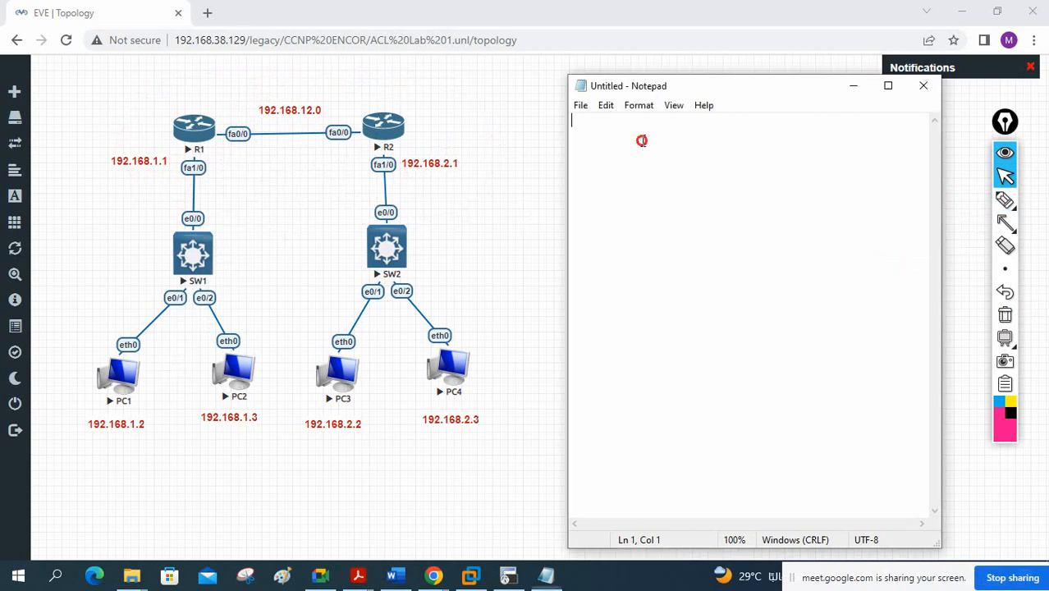
drag(660, 88, 691, 84)
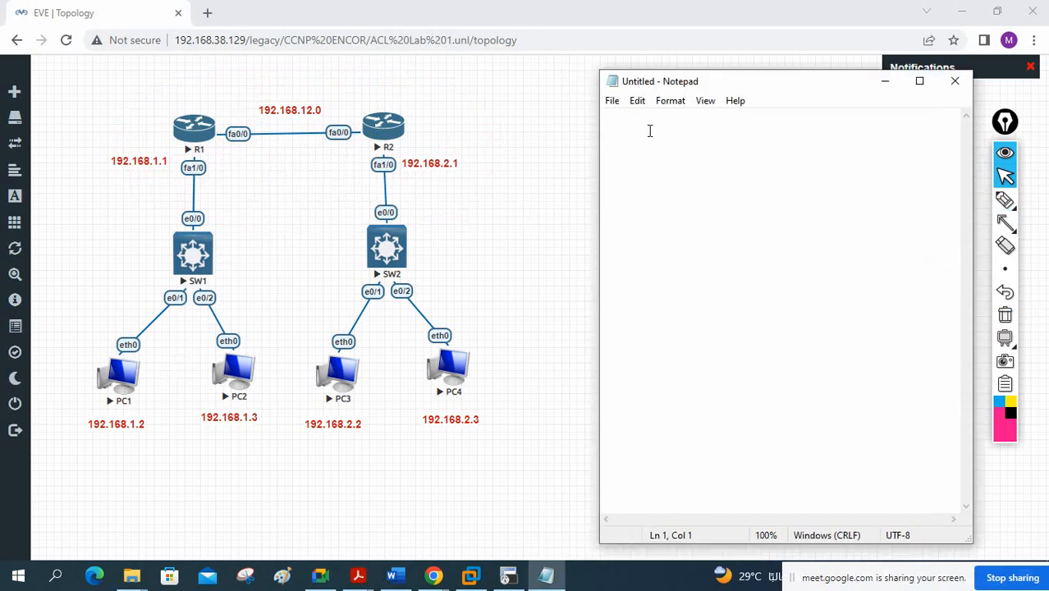
text(!)
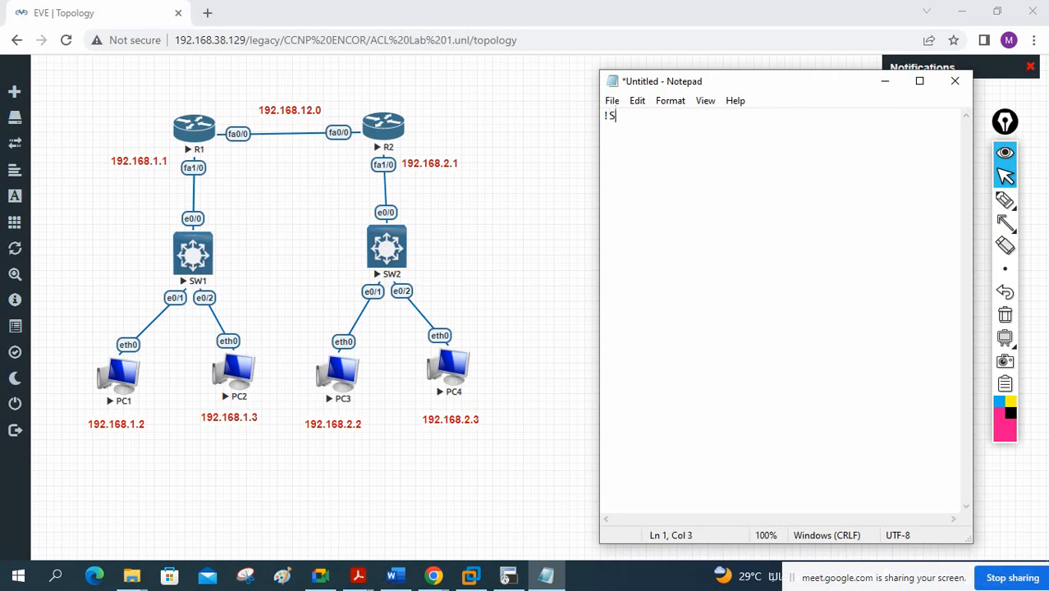
text(Standard Acce)
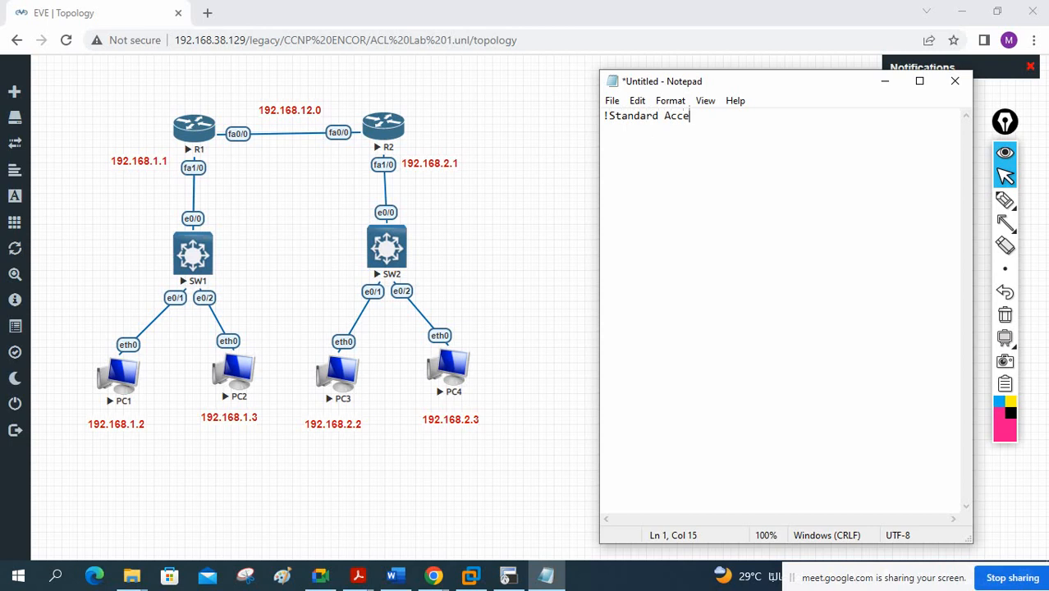
text(ss List Lab:)
key(Return)
key(Return)
- Add the heading "!R1 Configuration:" and the commands en, config t and hostname R1
text(!R1 Co)
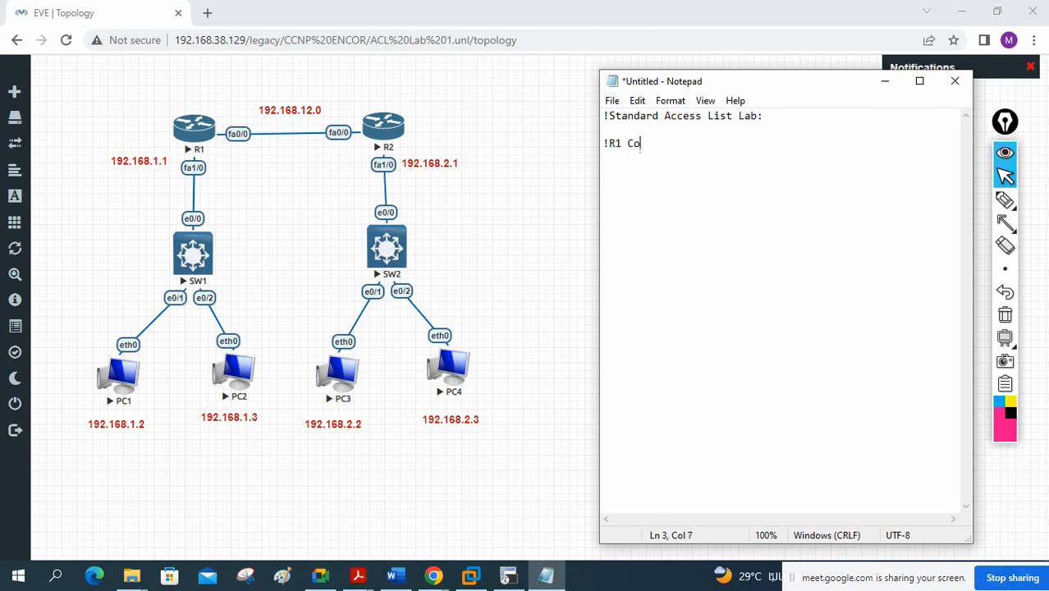
text(nfiguration:)
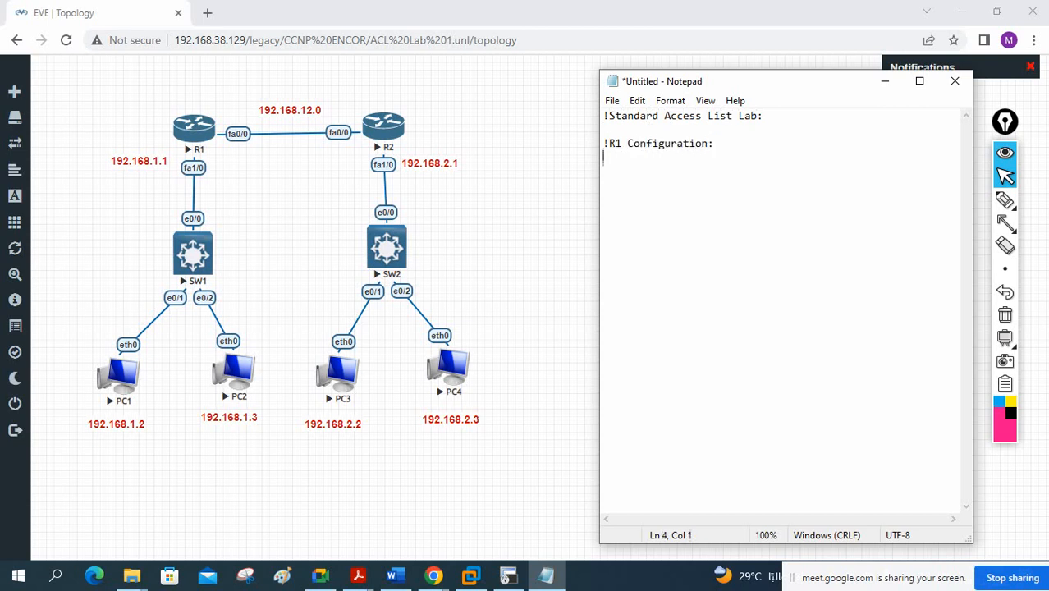
text(e)
text(hostnam)
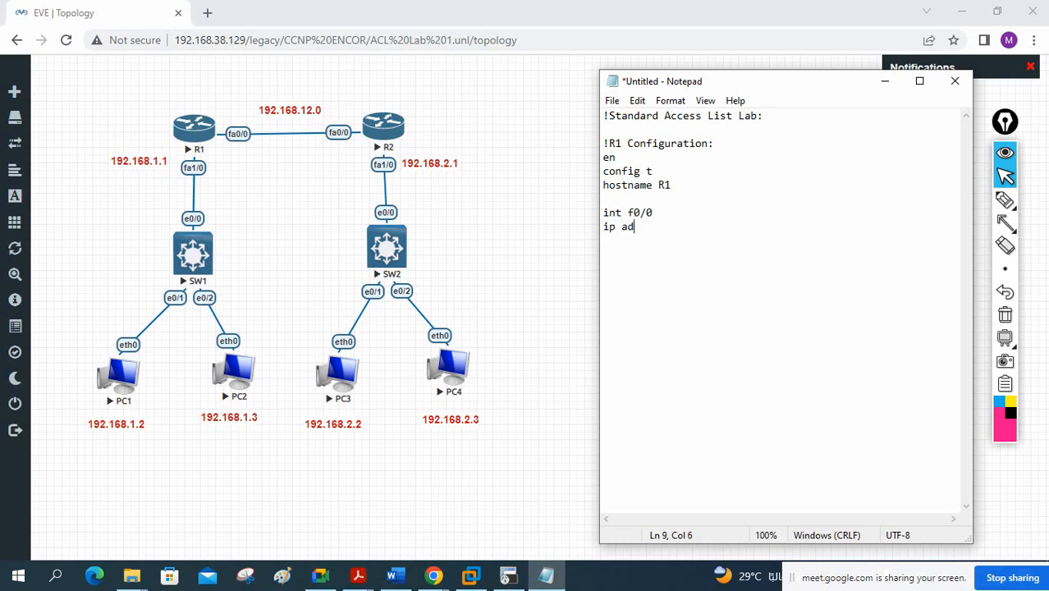
- Write the int f0/0 commands for R1 with ip add 192.168.12.1 255.255.255.0 and no sh
text(92.168.12.1)
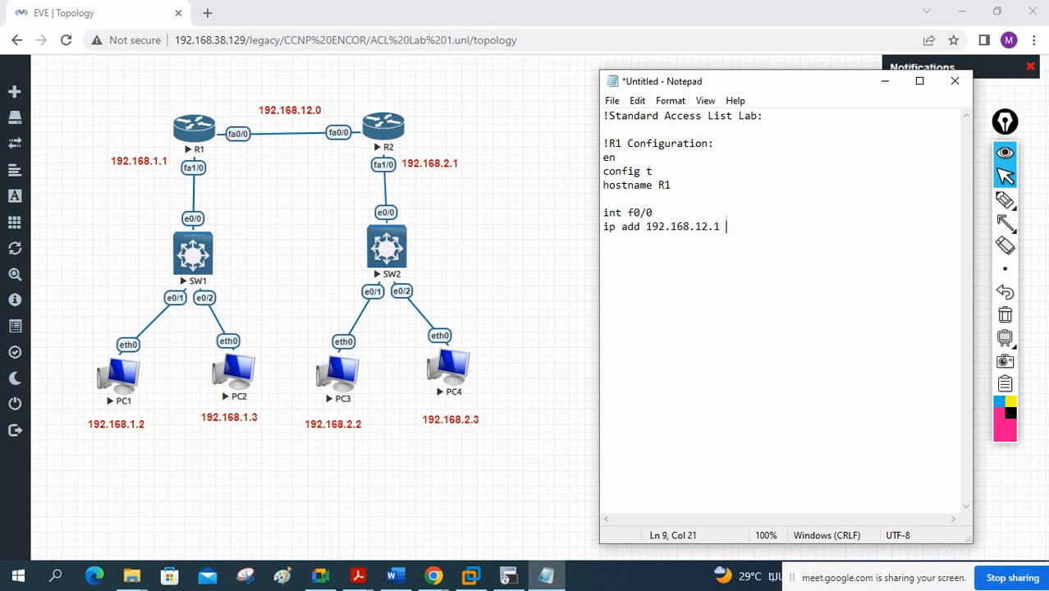
text( 255.255.255.0)
key(Return)
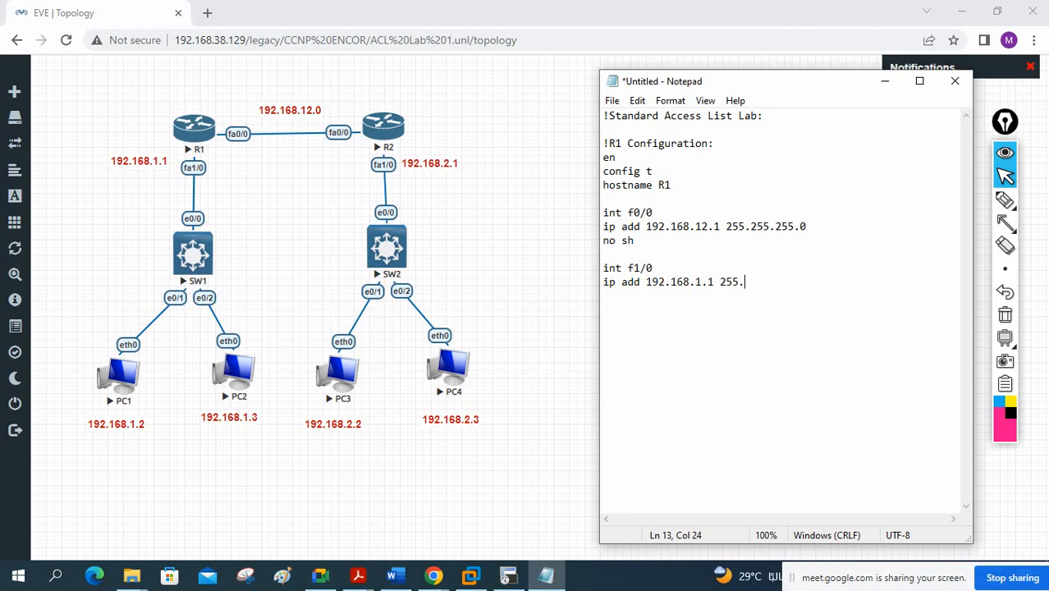
- Complete R1's int f1/0 block with ip add 192.168.1.1 255.255.255.0 and no sh, and add the line router ospf 1
text(255.255.0)
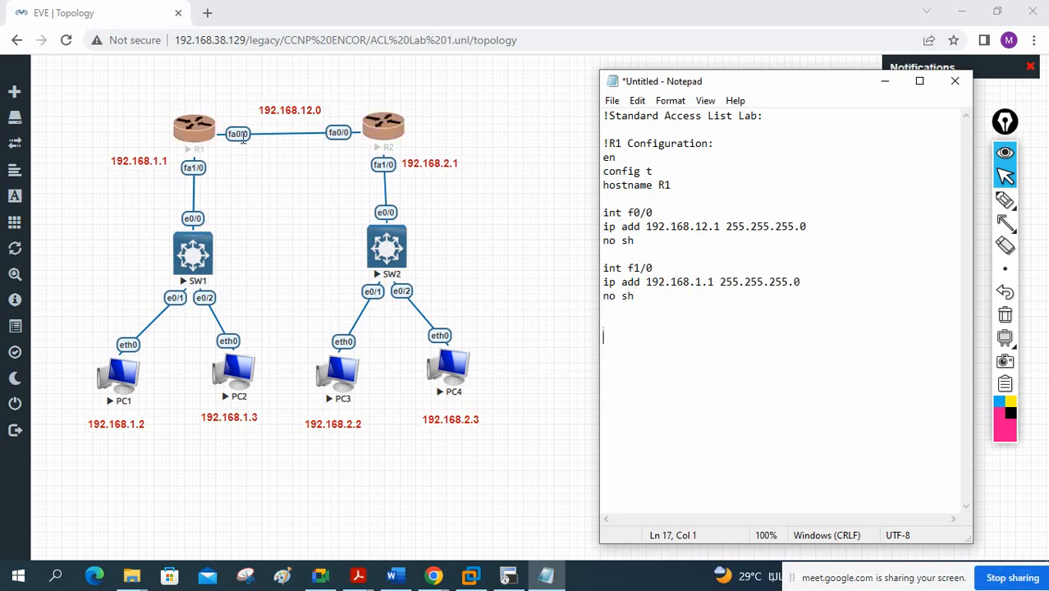
mouse_move(1005, 200)
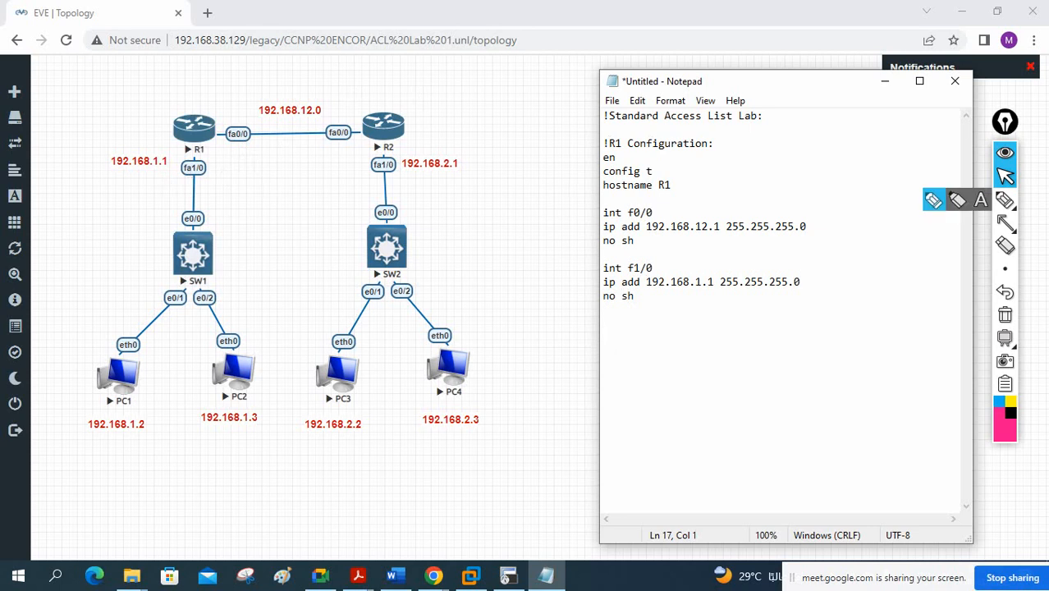
text(pf 1)
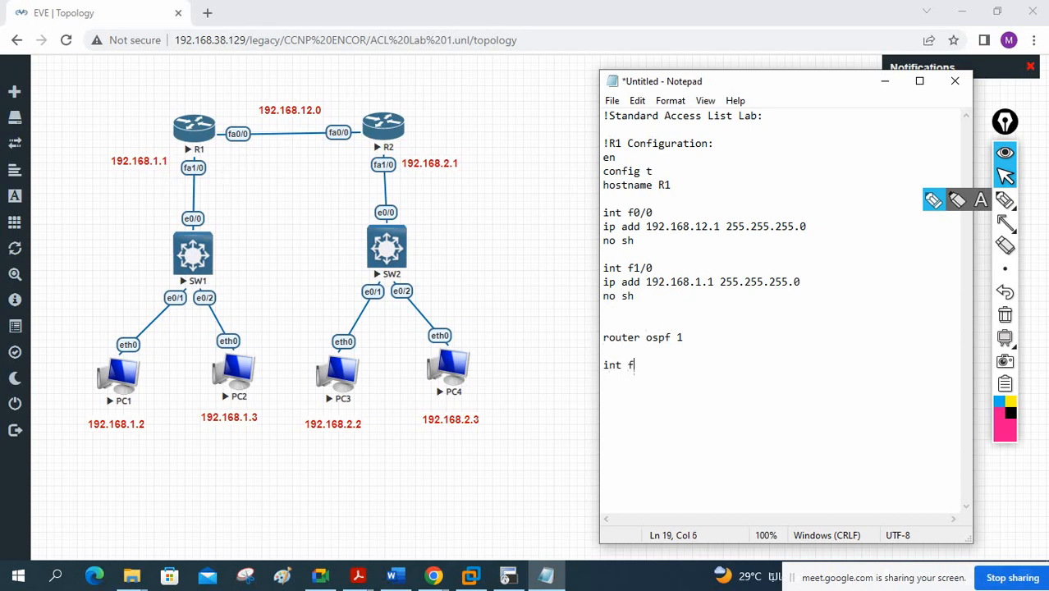
- Add ip ospf 1 area 0 under int f0/0 and int f1/0 for R1, and end the block with a dashed separator line
text(0/)
key(Return)
text(ip ospf 1)
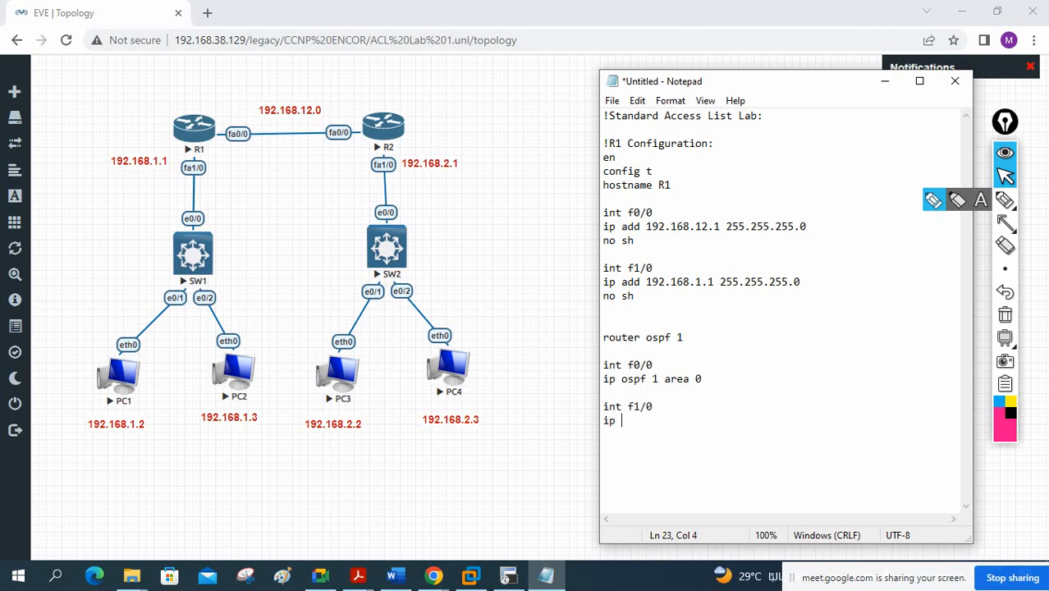
text(ospf 1 area 0   )
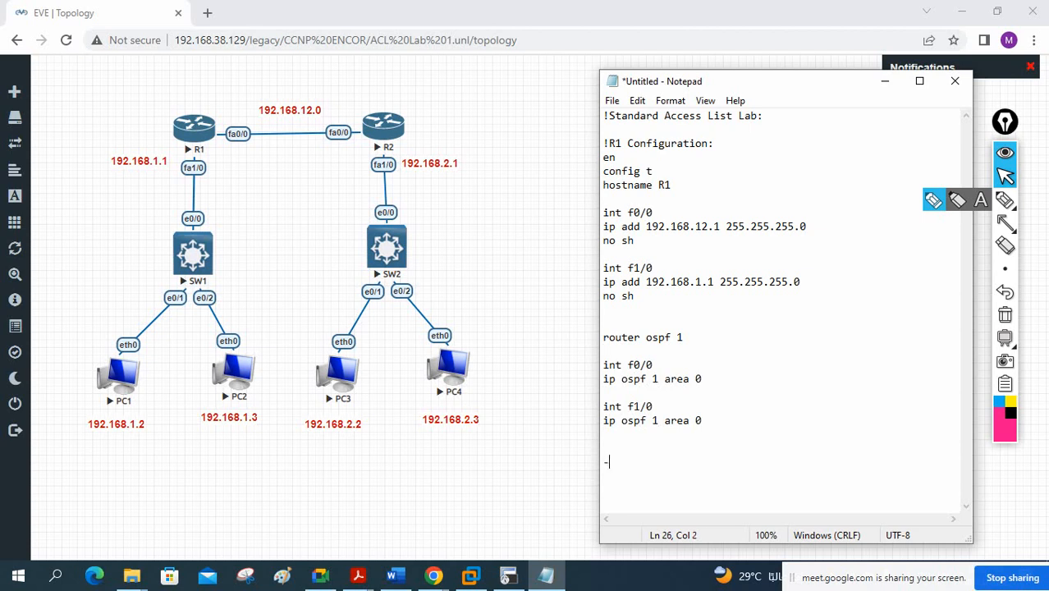
text(------------------------------------------------)
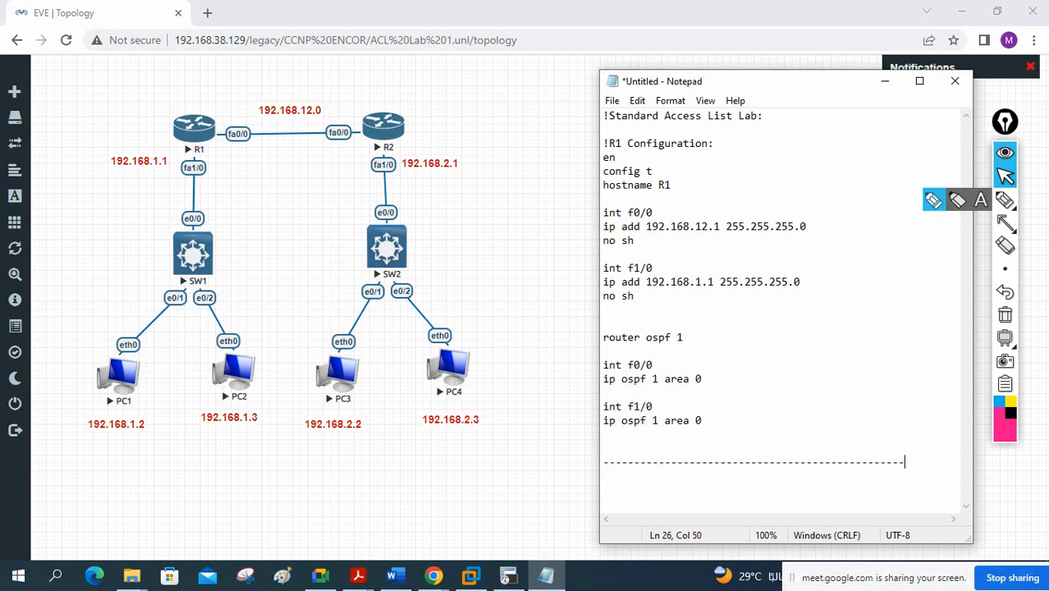
- Duplicate the whole R1 configuration block, from its heading to the last OSPF line, below the dashed separator
mouse_move(727, 425)
mouse_down()
mouse_move(603, 353)
mouse_move(596, 147)
mouse_up()
key(ctrl+c)
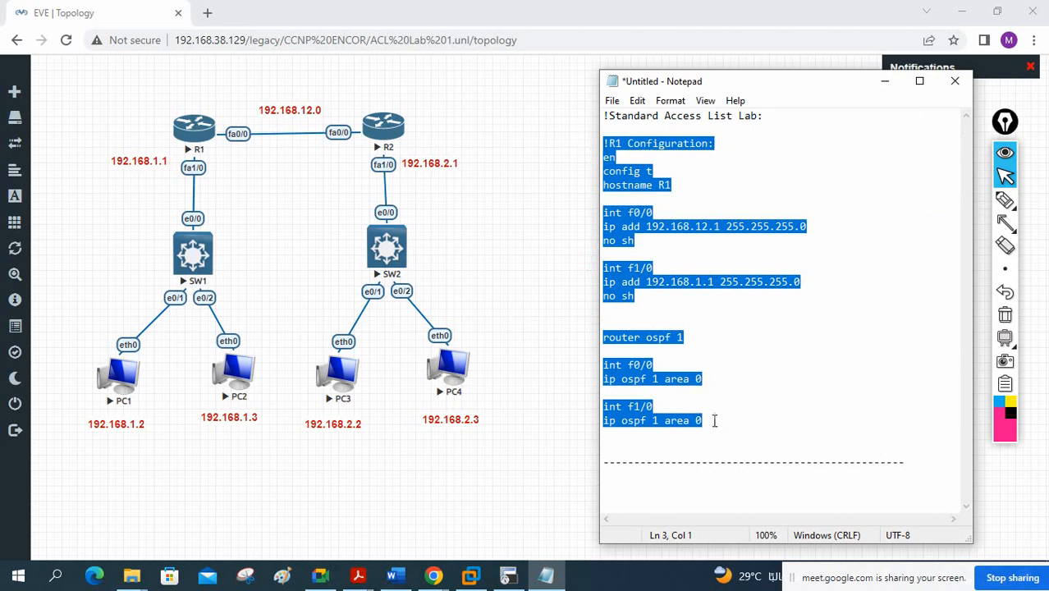
click(645, 488)
click(920, 464)
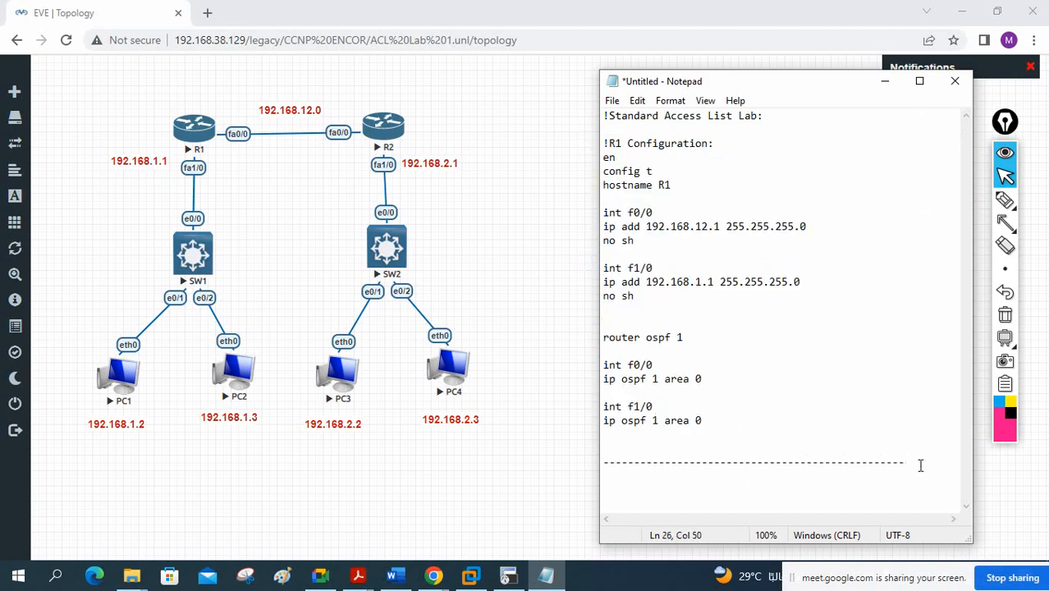
key(Return)
key(ctrl+v)
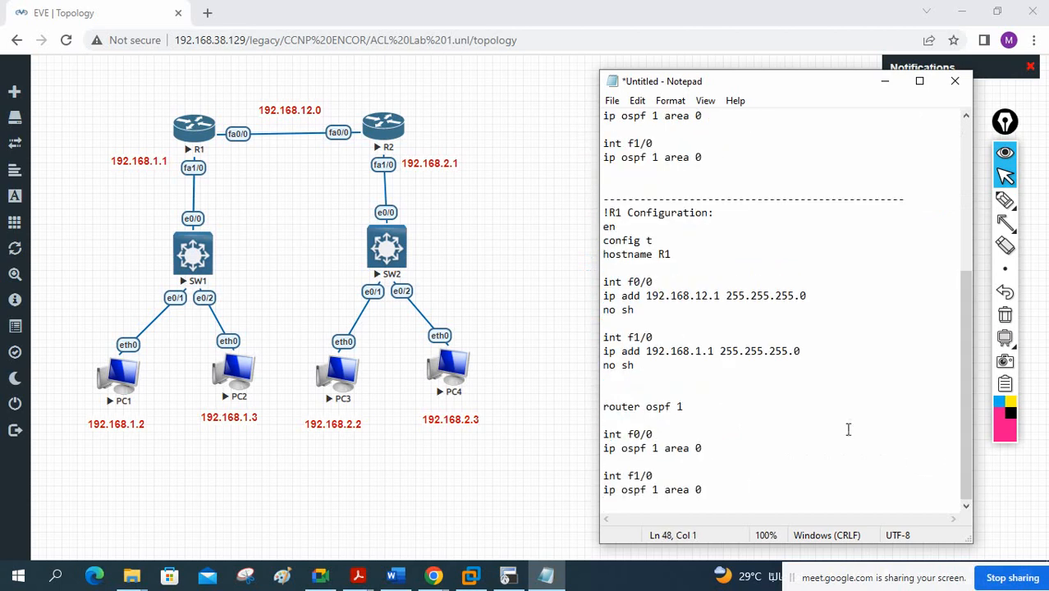
- Adapt the duplicated block for R2 with heading !R2 Configuration:, hostname R2, f0/0 address 192.168.12.2 and f1/0 address 192.168.2.1
click(617, 212)
drag(674, 254, 665, 255)
text(2)
drag(717, 296, 712, 295)
double_click(698, 350)
text(2)
drag(702, 490, 598, 379)
click(757, 387)
scroll(775, 382, up, 3)
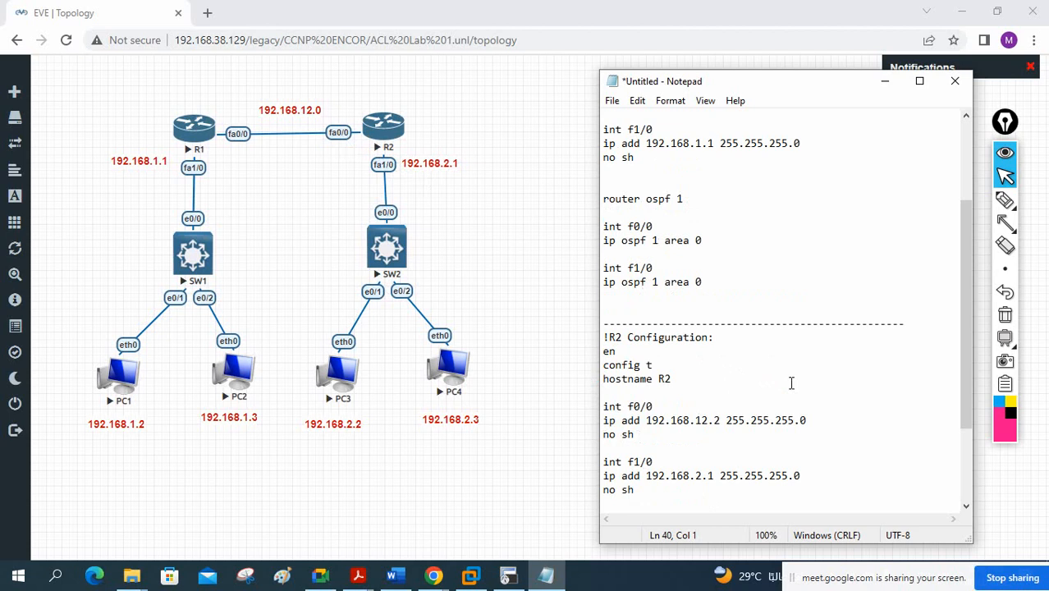
scroll(775, 382, down, 3)
scroll(784, 382, up, 6)
scroll(790, 383, up, 1)
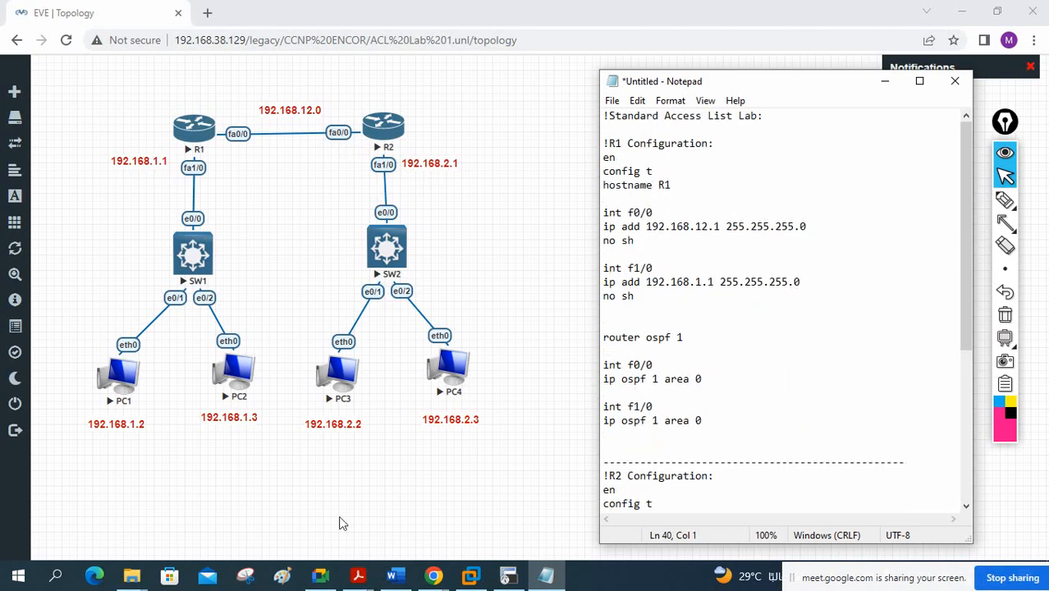
- Open R1's console from the topology in SecureCRT and answer no to the initial configuration dialog
click(190, 128)
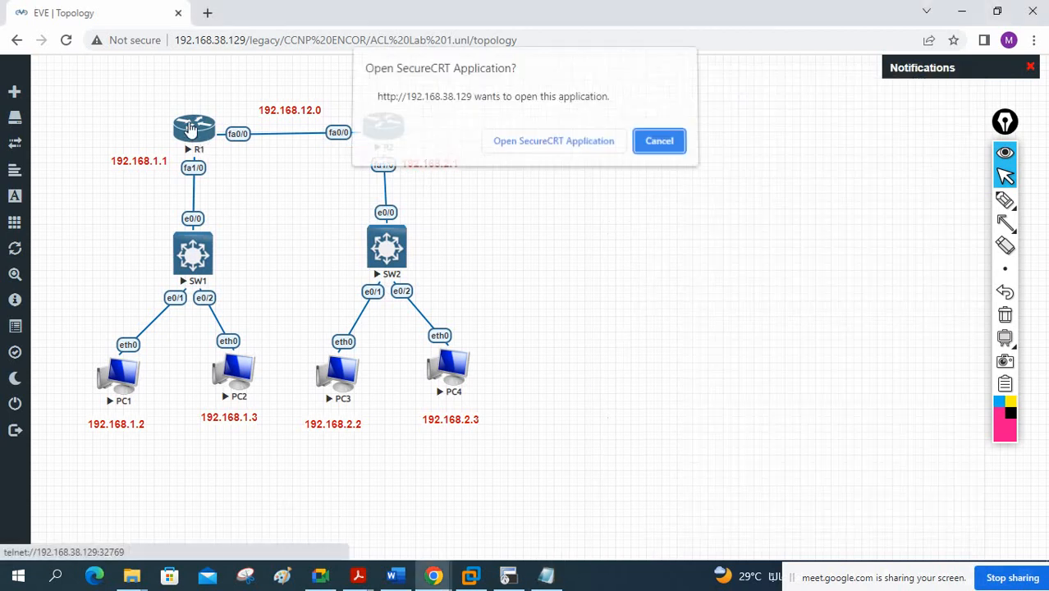
click(555, 142)
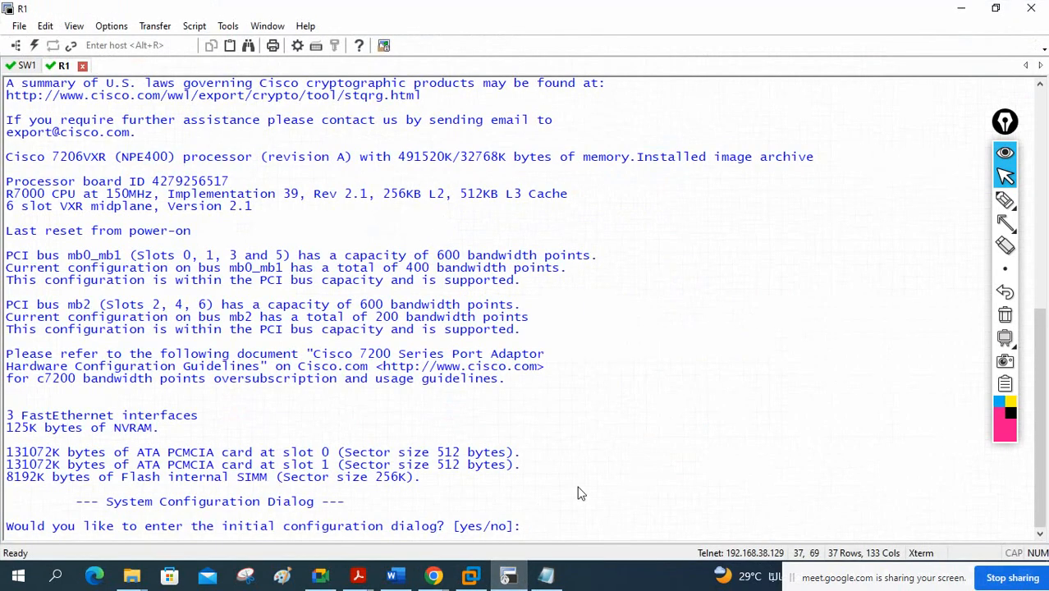
text(no)
key(Return)
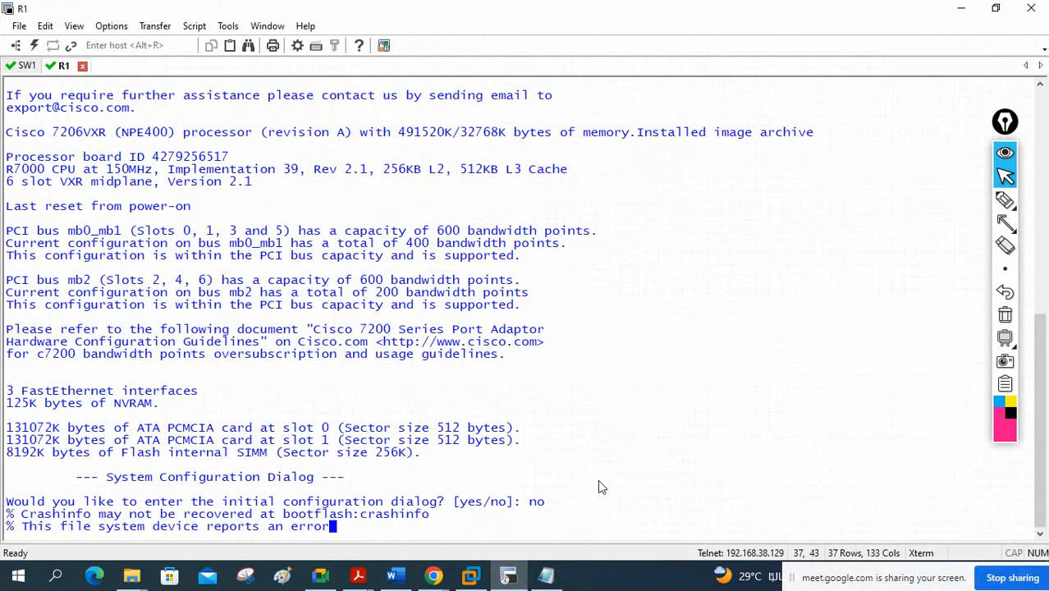
- Close the SW1 console session and confirm the disconnection
click(25, 66)
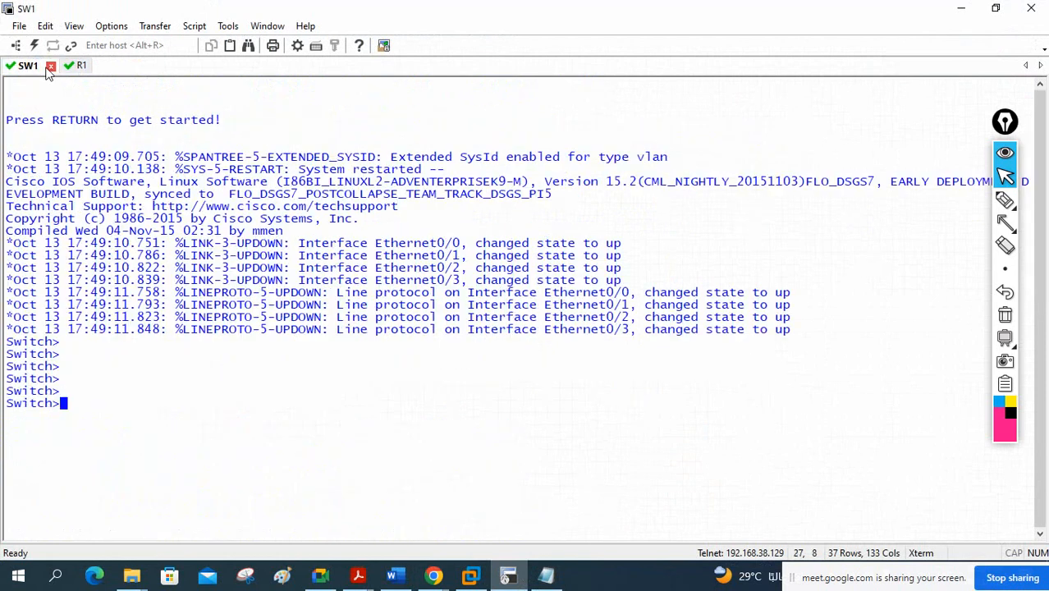
click(50, 65)
click(532, 321)
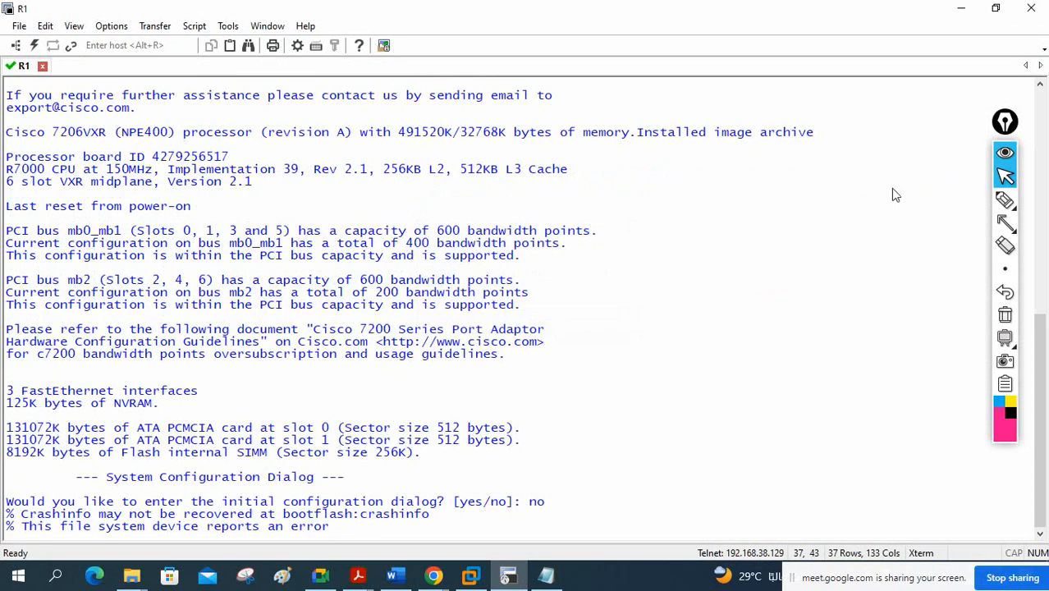
- Return to the EVE-NG topology, open R2's console in SecureCRT and answer no to the initial configuration dialog
key(alt+Tab)
click(382, 135)
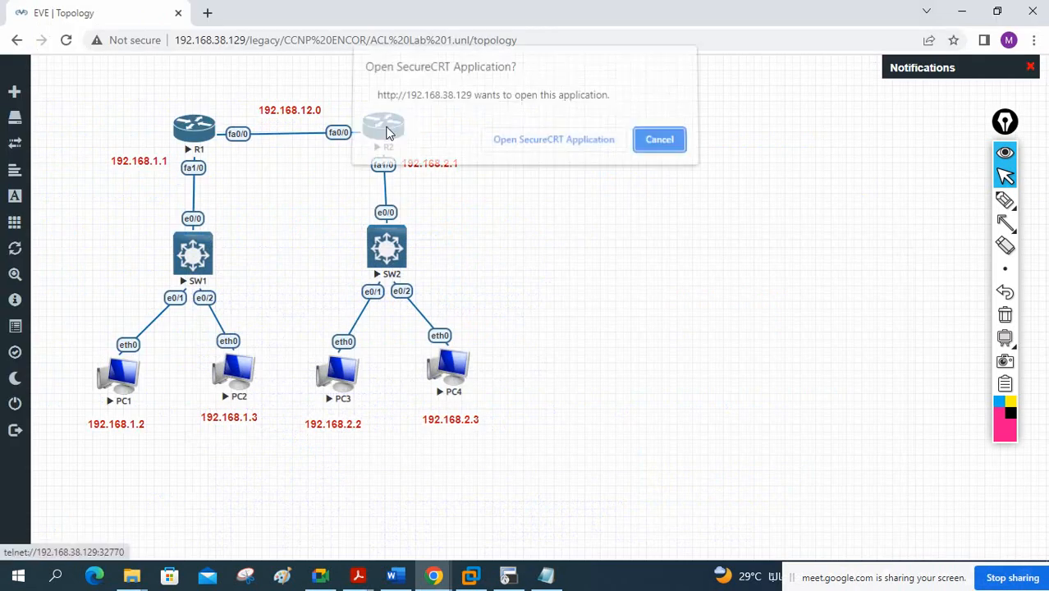
click(553, 144)
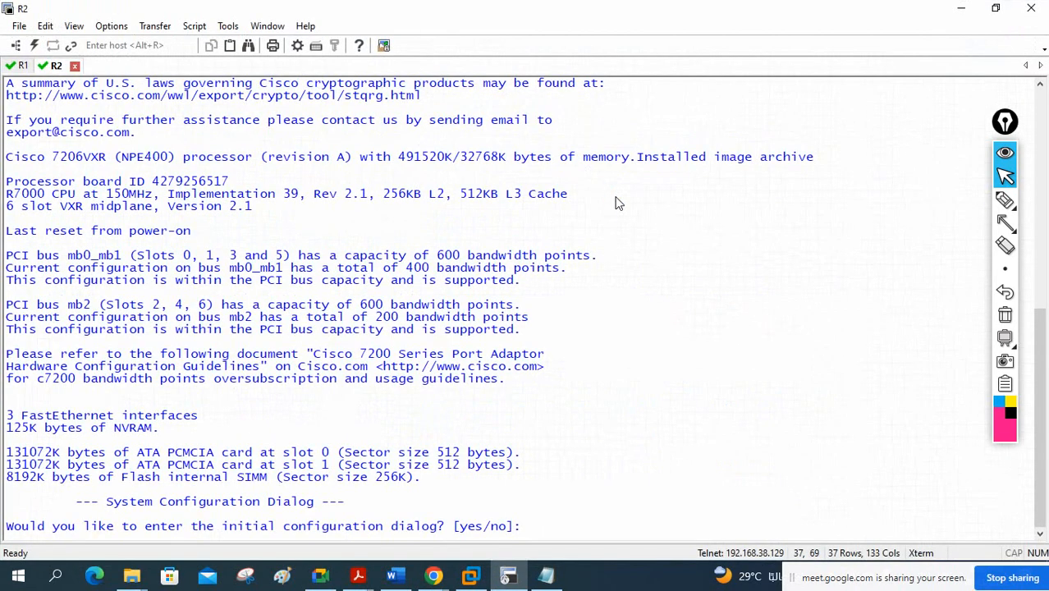
text(no)
key(Return)
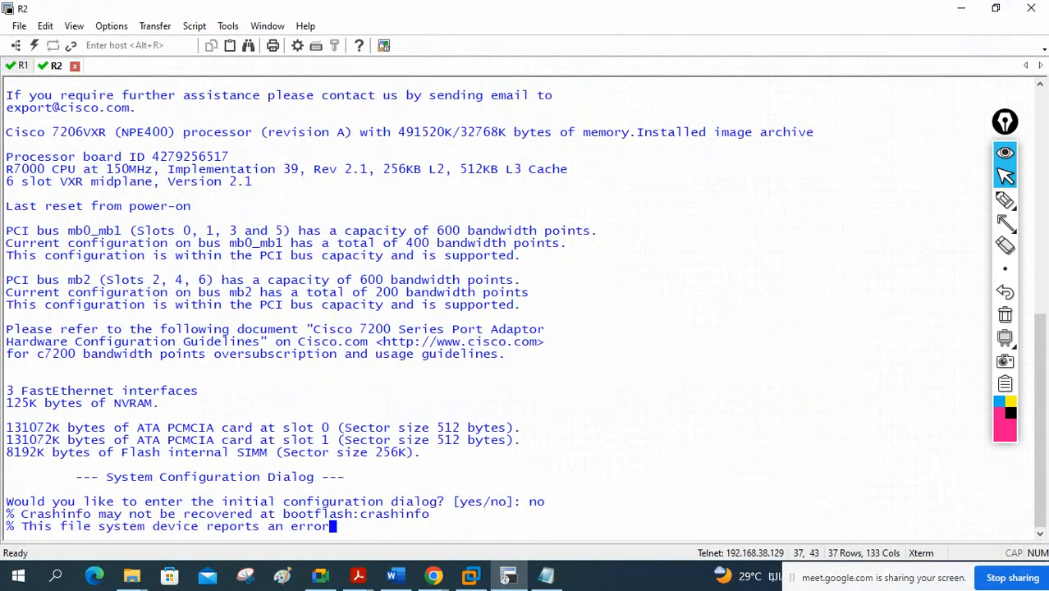
- Switch to the R1 session and copy the complete R1 configuration block from Notepad
click(19, 66)
click(546, 577)
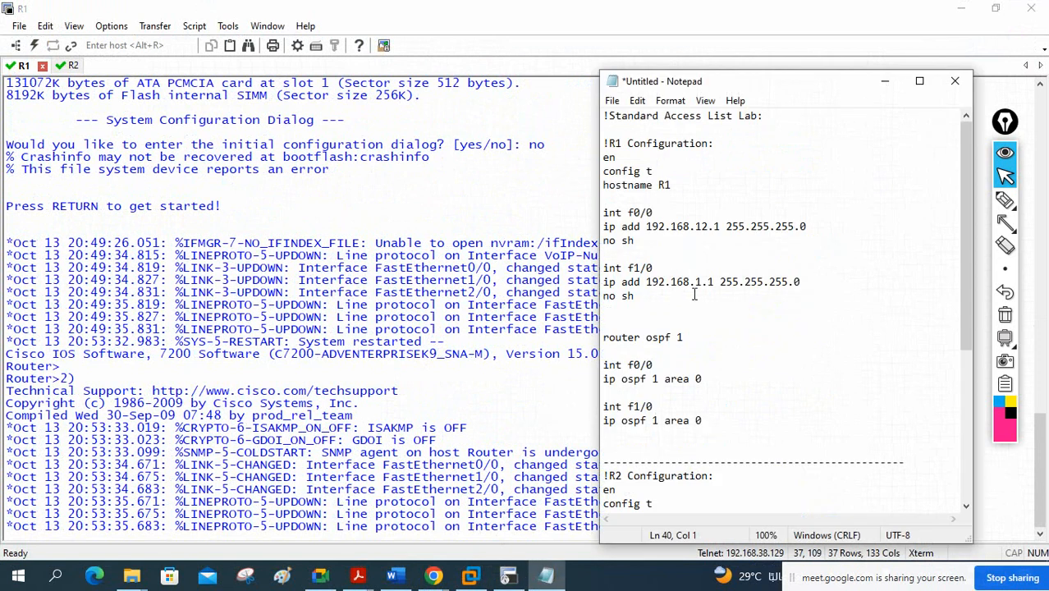
drag(605, 140, 755, 414)
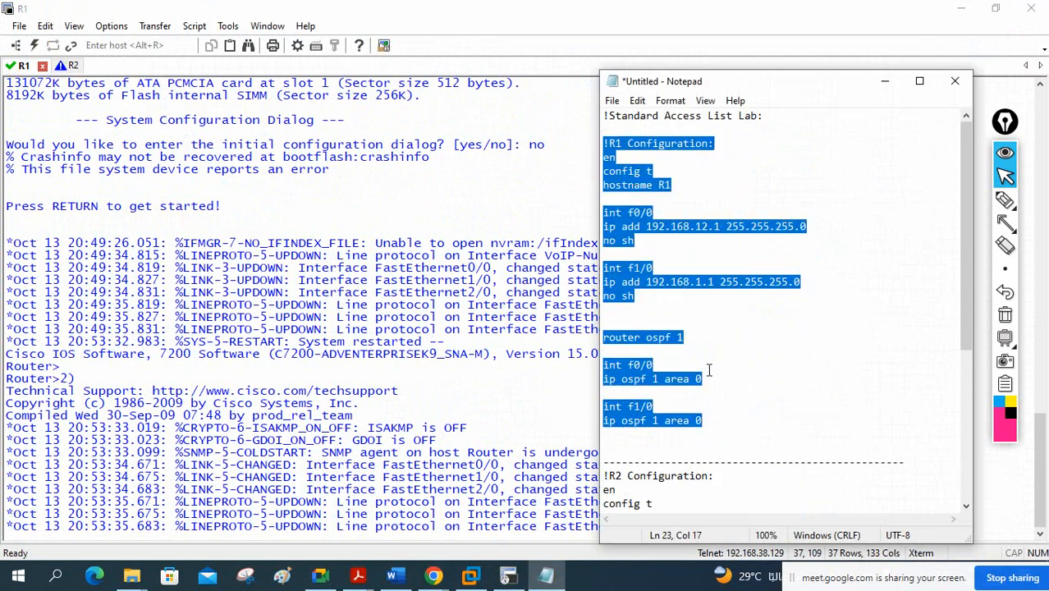
right_click(639, 216)
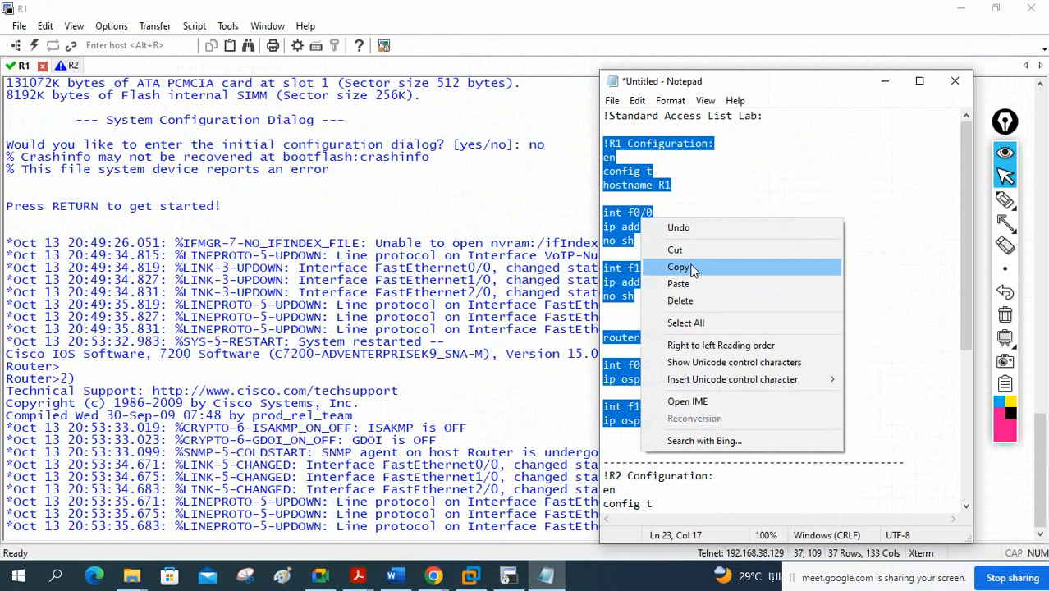
click(690, 267)
- Bring up a clean Router> prompt in the R1 console and paste the copied R1 configuration into it
click(479, 281)
key(Return)
key(Return)
key(Return)
key(Return)
key(Return)
key(Return)
key(Return)
key(Return)
key(Return)
key(Return)
key(Return)
key(Return)
key(Return)
key(Return)
key(Return)
key(Return)
key(Return)
key(Return)
key(Return)
key(Return)
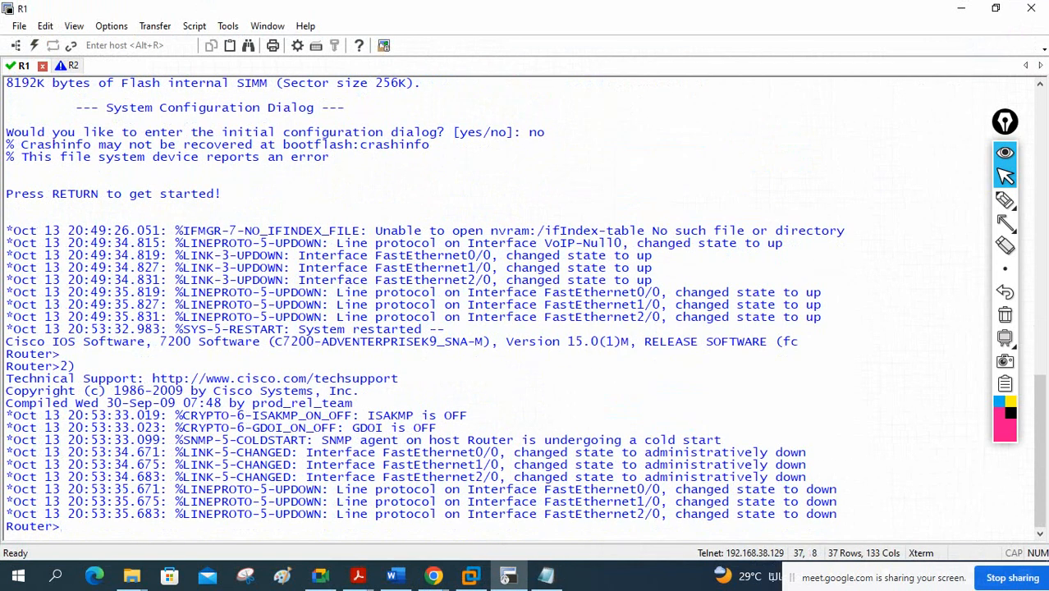
key(shift+Insert)
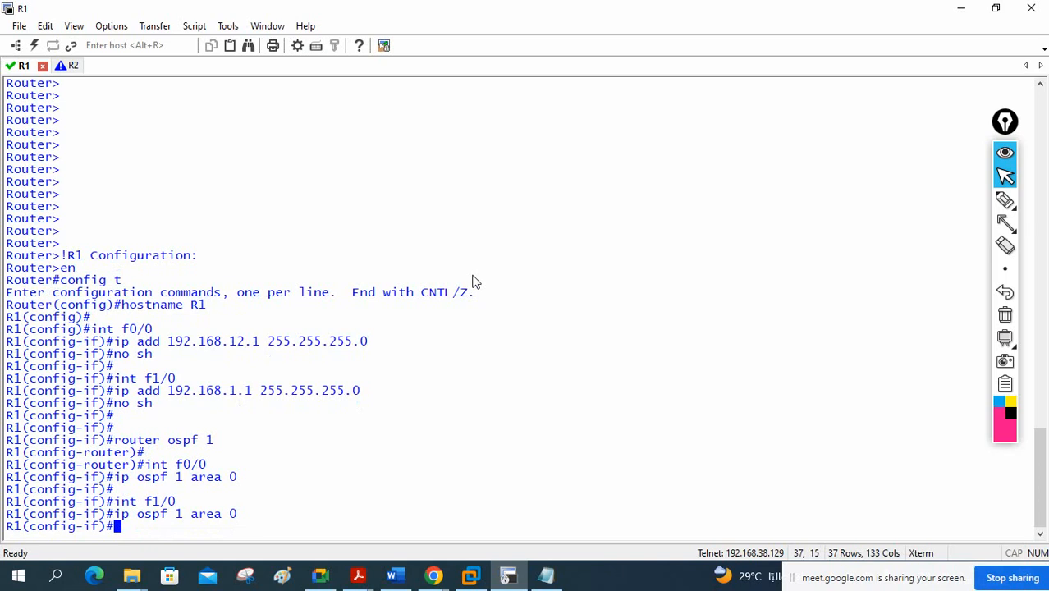
- Copy the complete R2 configuration block, from !R2 Configuration: to the last ip ospf 1 area 0 line, from Notepad
click(546, 575)
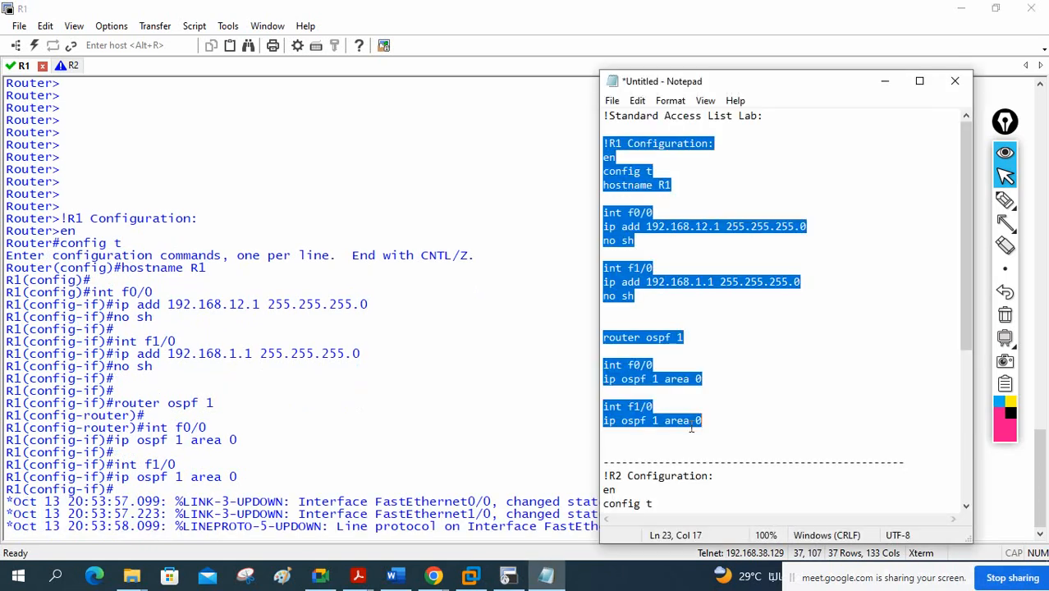
scroll(694, 423, down, 3)
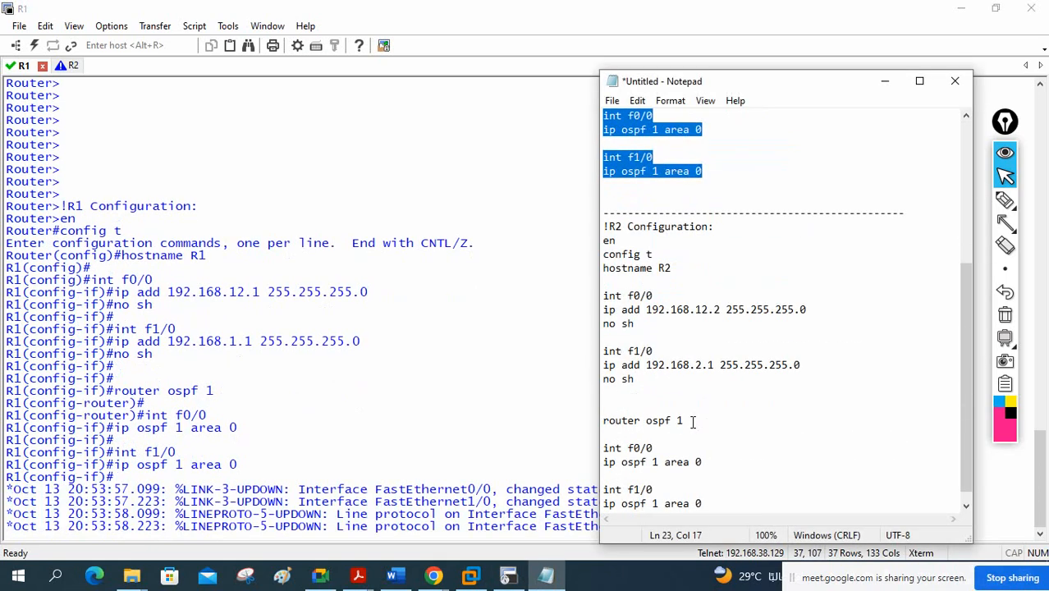
scroll(692, 420, down, 1)
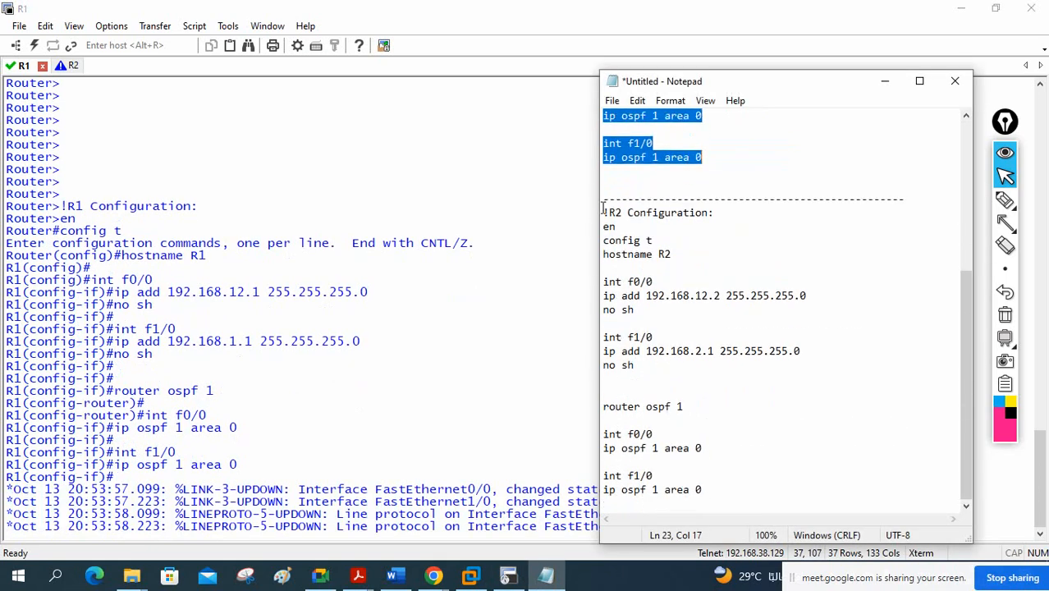
drag(603, 213, 706, 489)
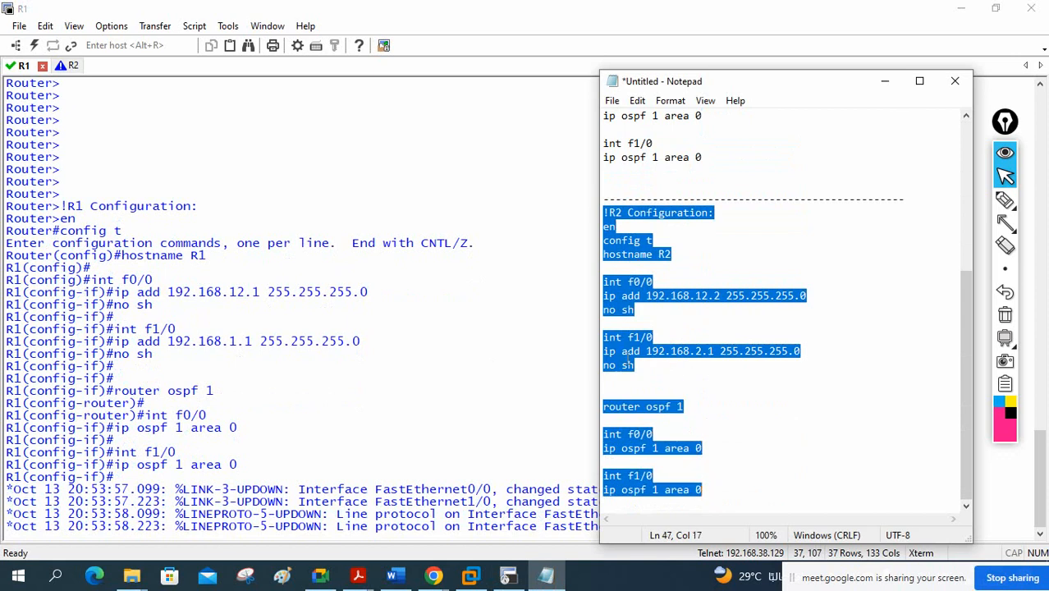
right_click(624, 345)
click(692, 157)
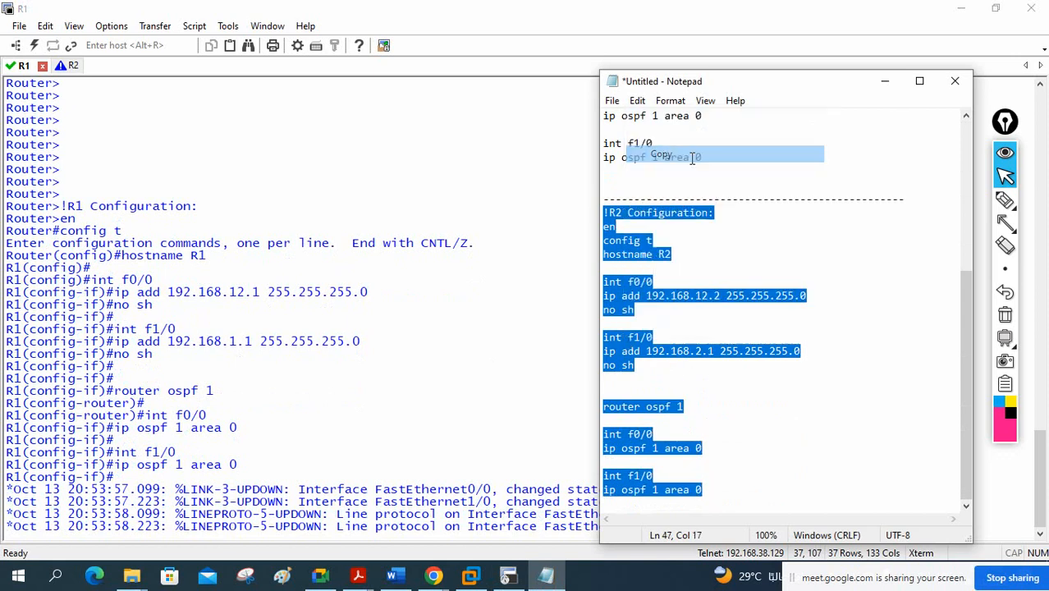
- Bring up a clean Router> prompt in the R2 console and paste the copied R2 configuration into it
click(72, 66)
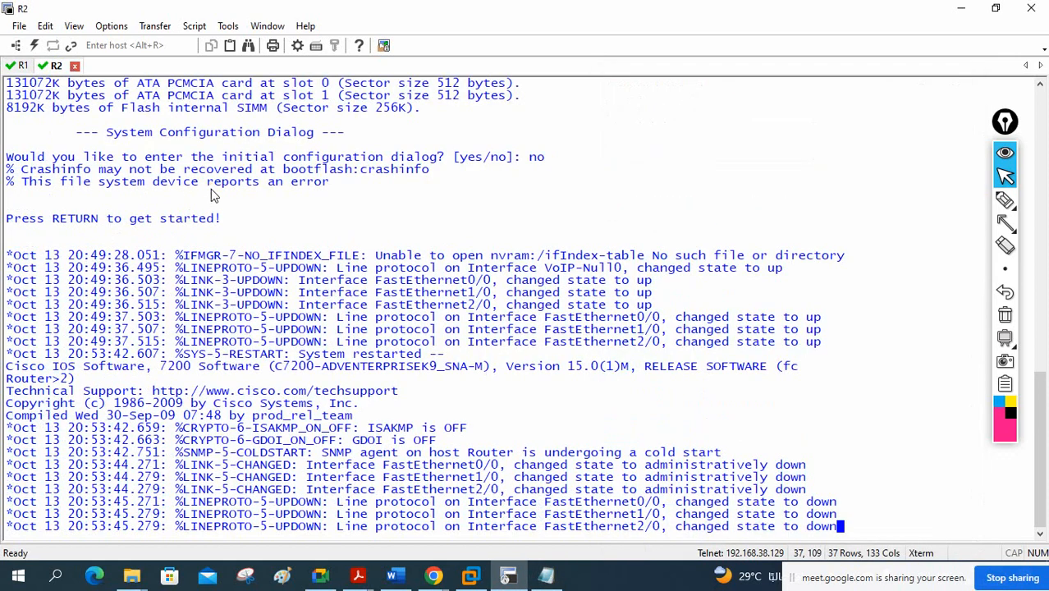
key(Return)
key(Return)
key(Return)
key(Return)
key(Return)
key(Return)
key(Return)
key(Return)
key(Return)
key(Return)
key(Return)
key(Return)
key(Return)
key(Return)
key(Return)
key(Return)
key(Return)
key(Return)
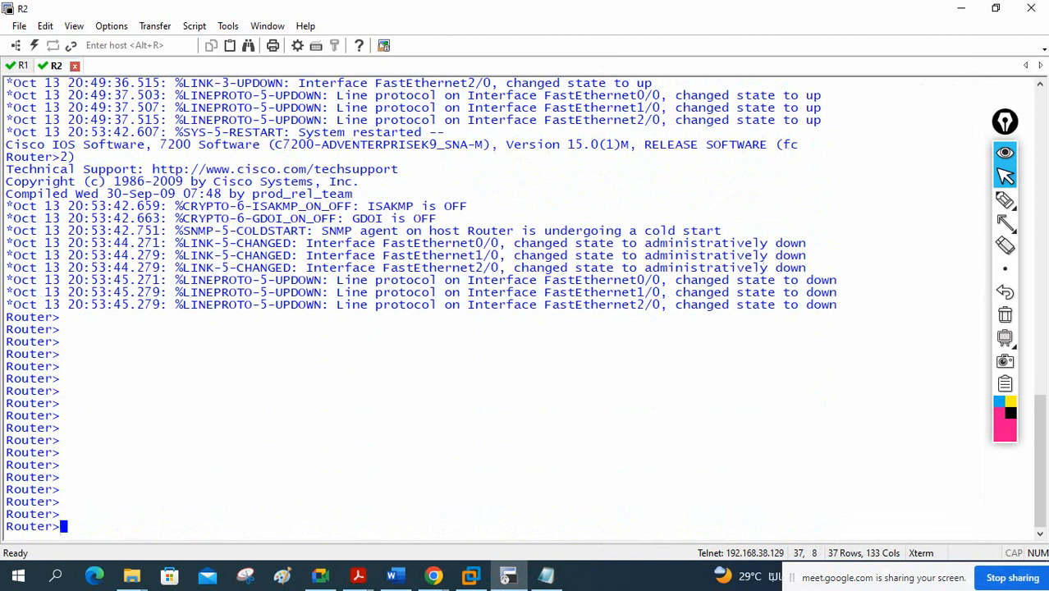
key(shift+Insert)
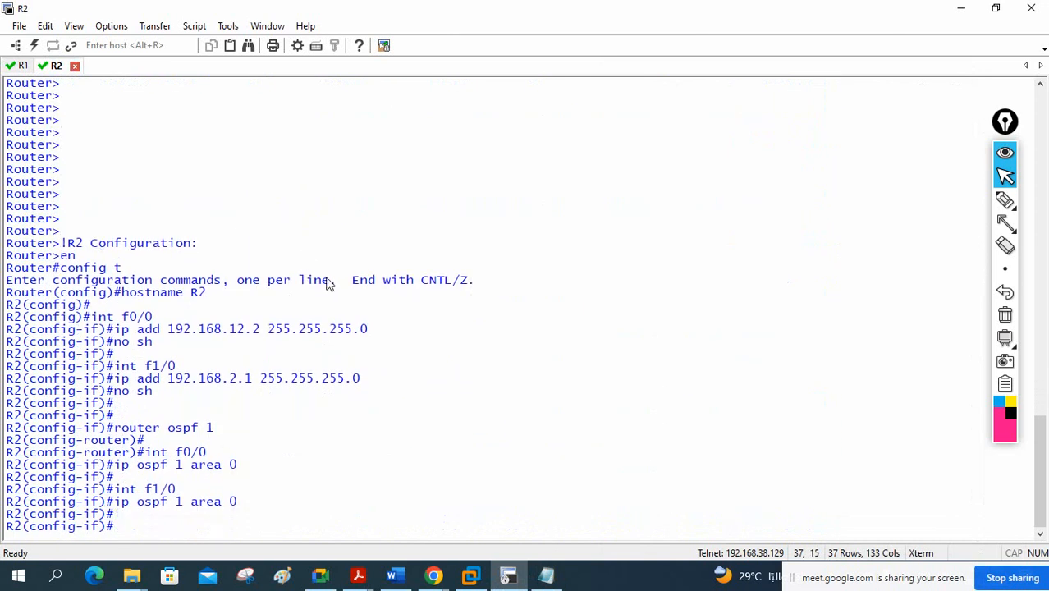
- Go back to the topology, open PC1's console in SecureCRT and display its IP settings with sh ip
click(960, 9)
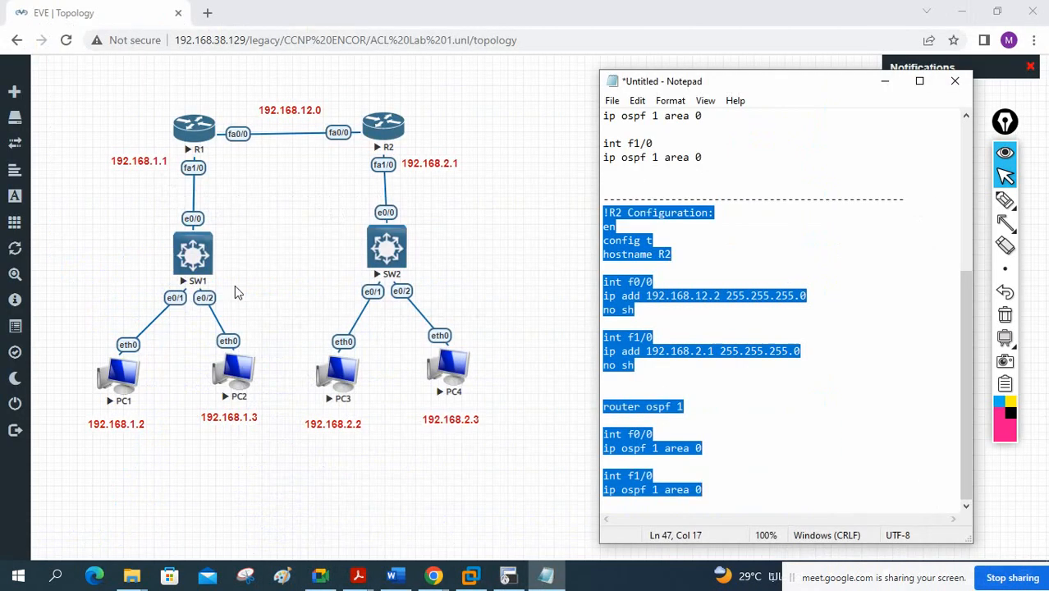
click(384, 126)
click(511, 154)
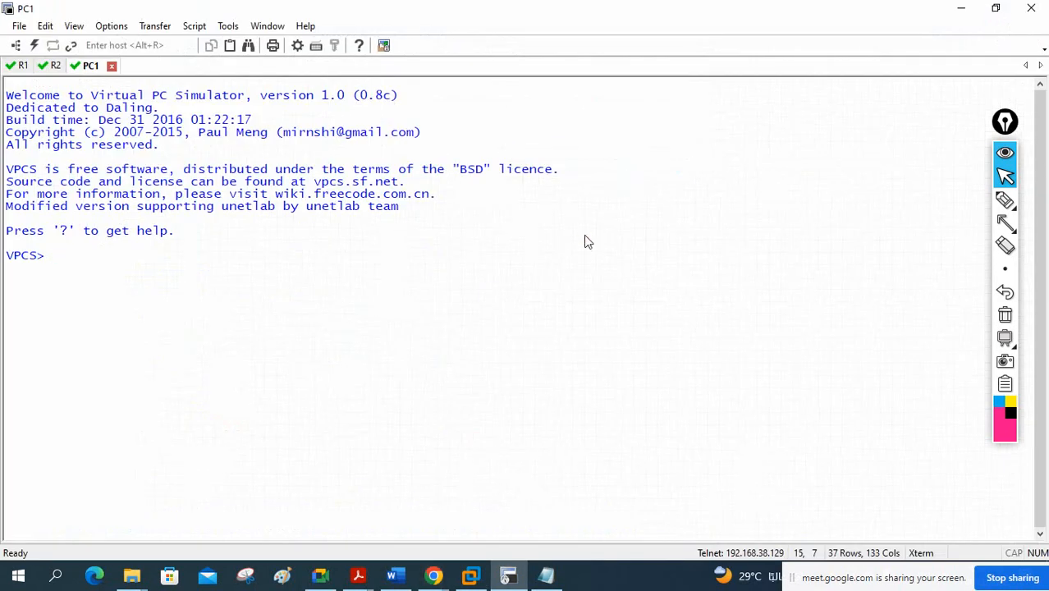
text(sh ip)
key(Return)
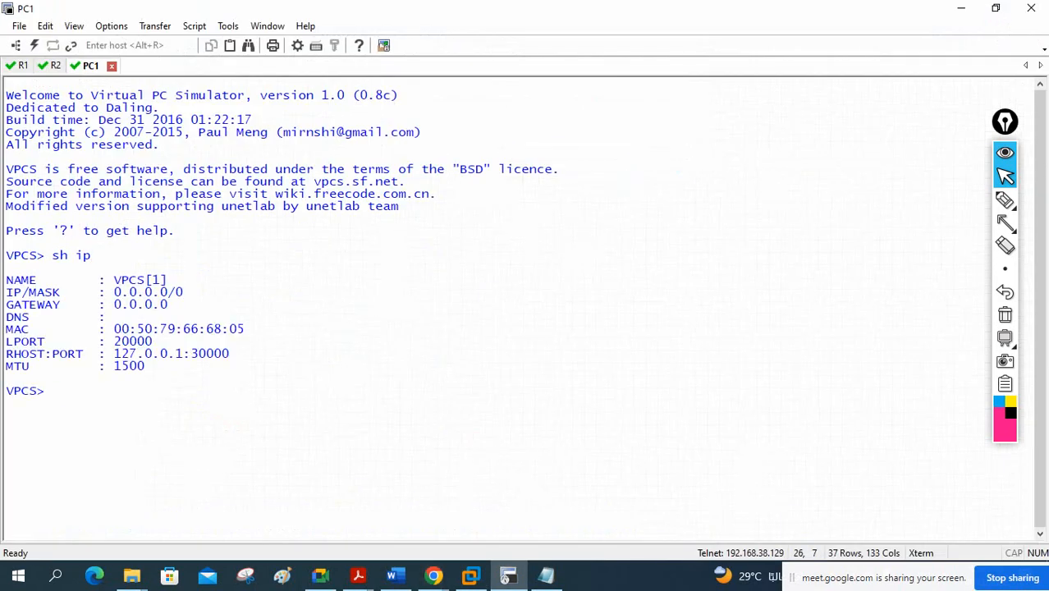
- Assign PC1 the address 192.168.1.2/24 with gateway 192.168.1.1 and highlight the gateway in the entered command
text(ip 192.16)
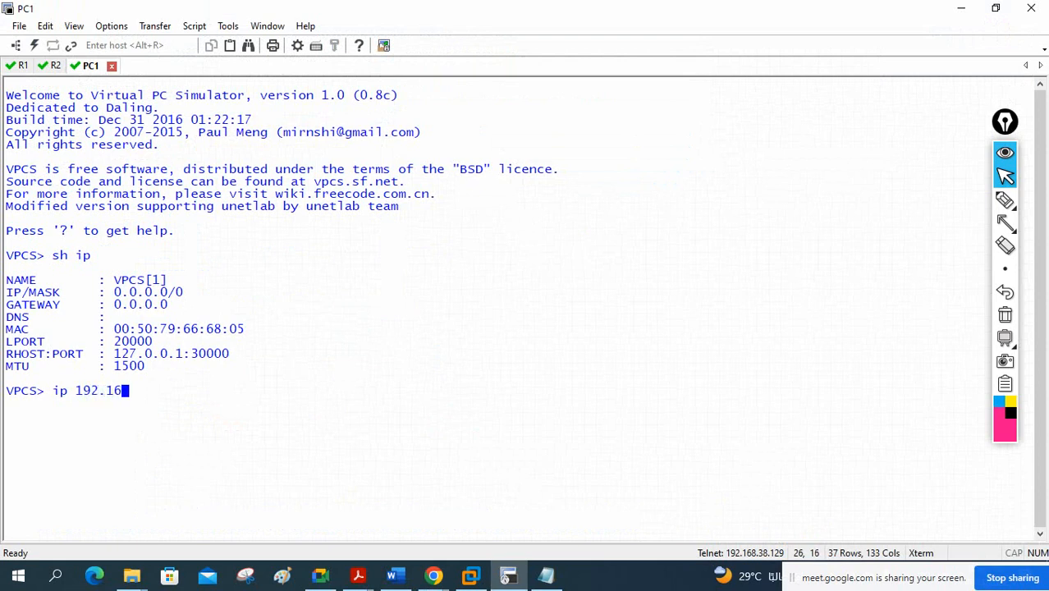
text(8.1.2/24 19)
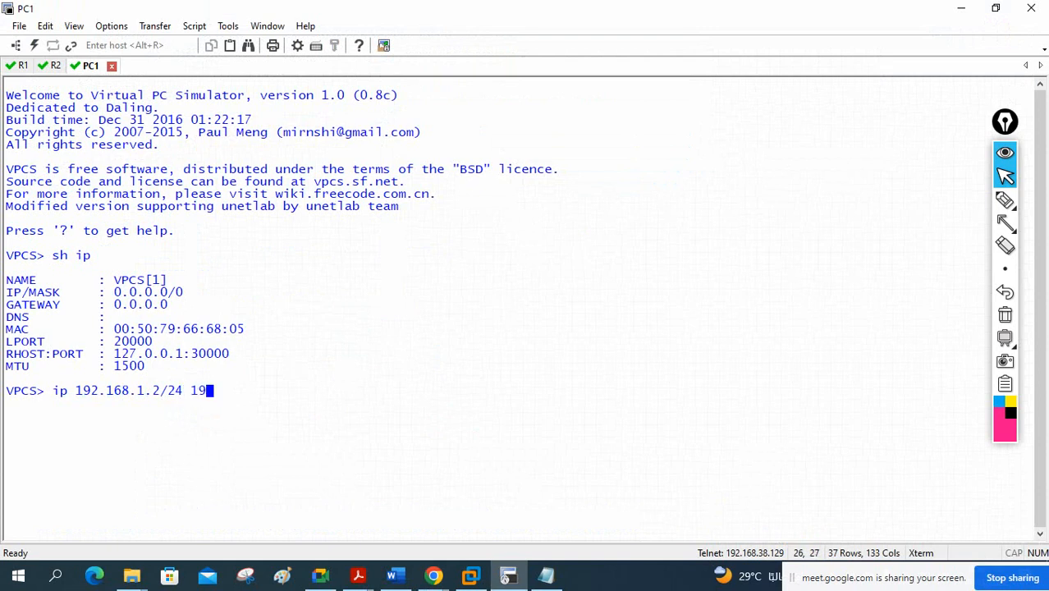
text(2.168.1.1)
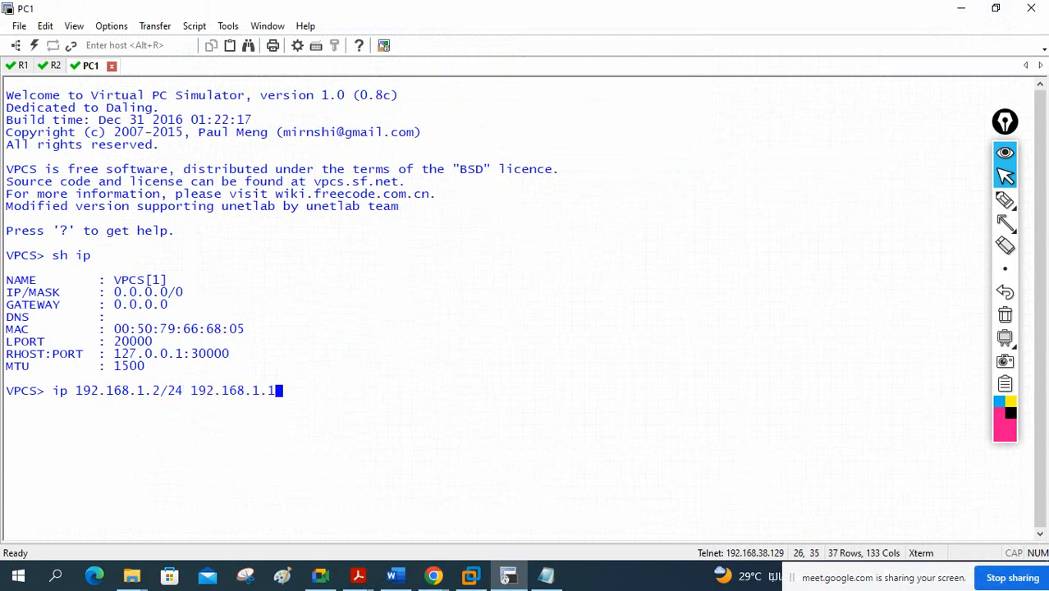
key(Return)
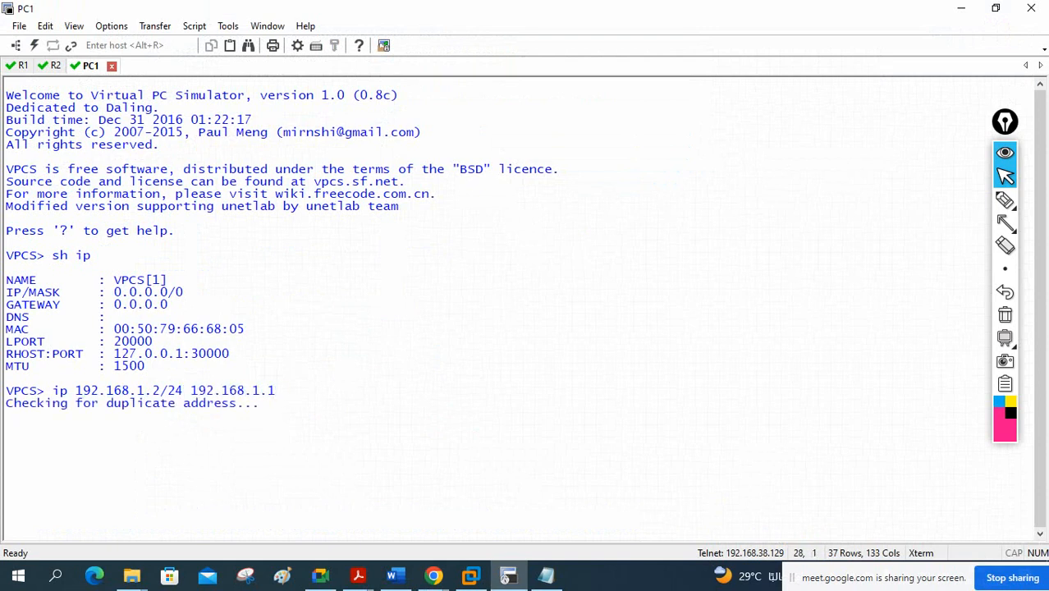
drag(74, 392, 271, 393)
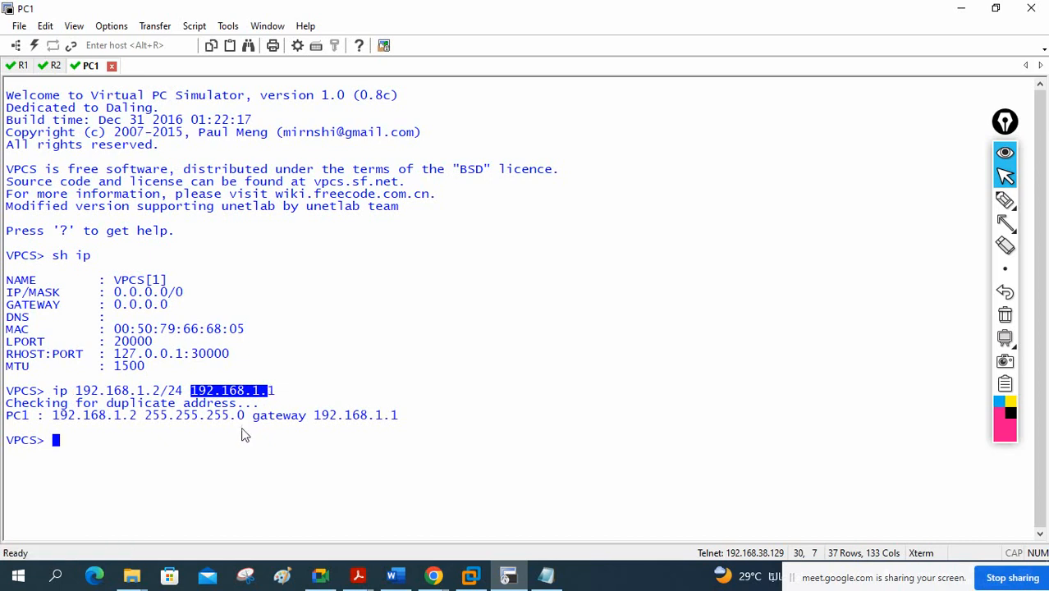
- Display PC1's IP settings with sh ip, save its configuration, and highlight the mask and gateway in the output
text(sh ip)
key(Return)
text(save)
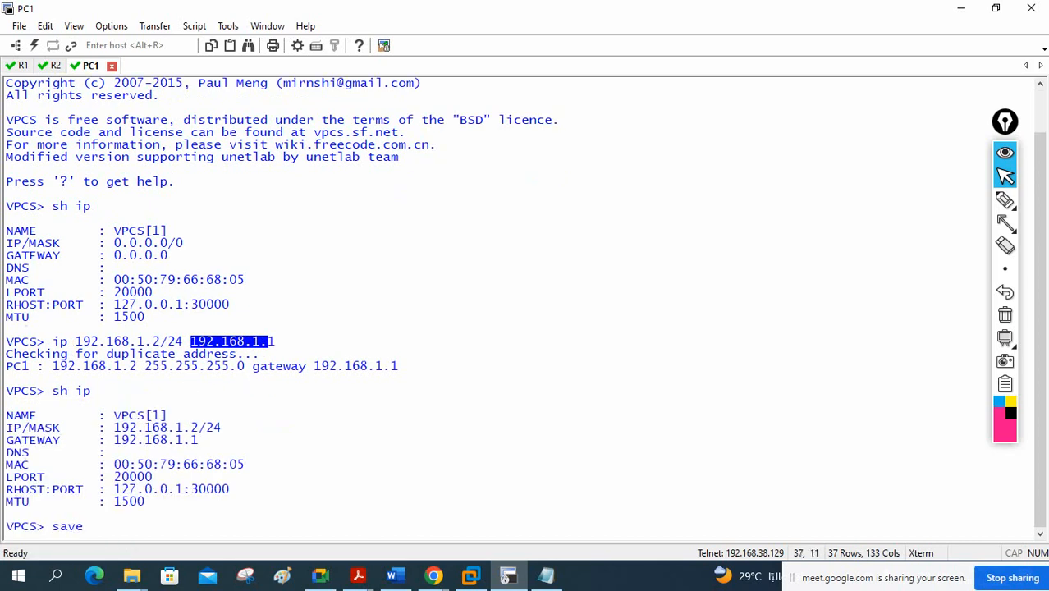
key(Return)
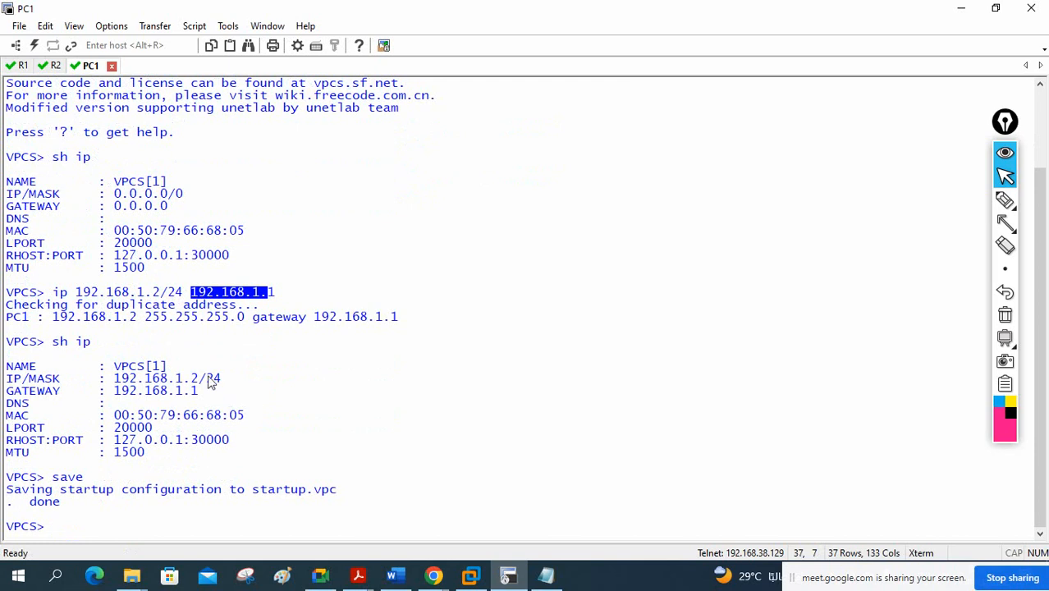
mouse_move(199, 379)
mouse_down()
mouse_move(115, 378)
mouse_move(211, 379)
mouse_up()
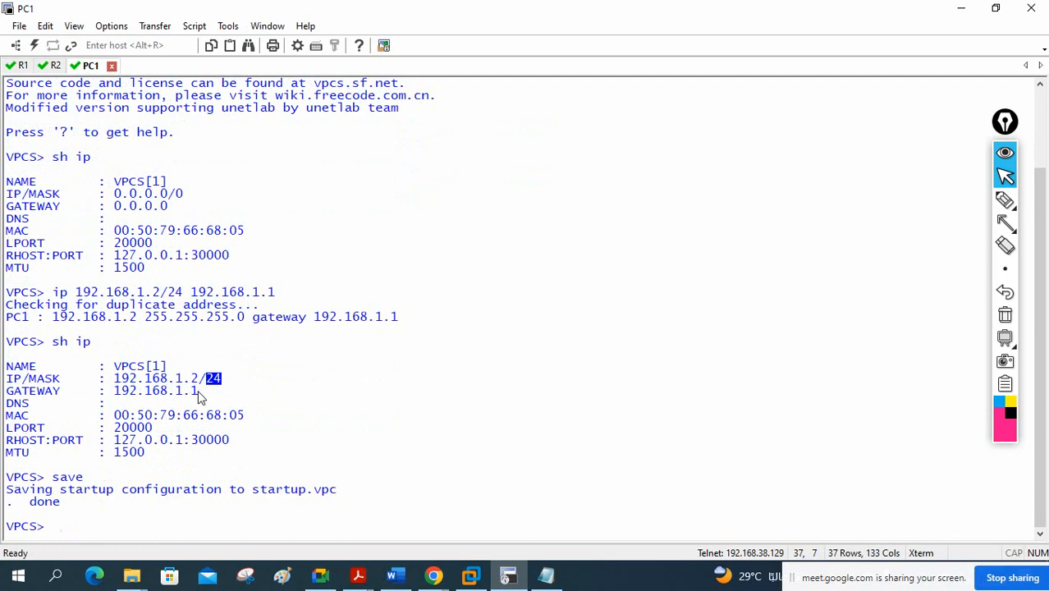
drag(199, 391, 115, 393)
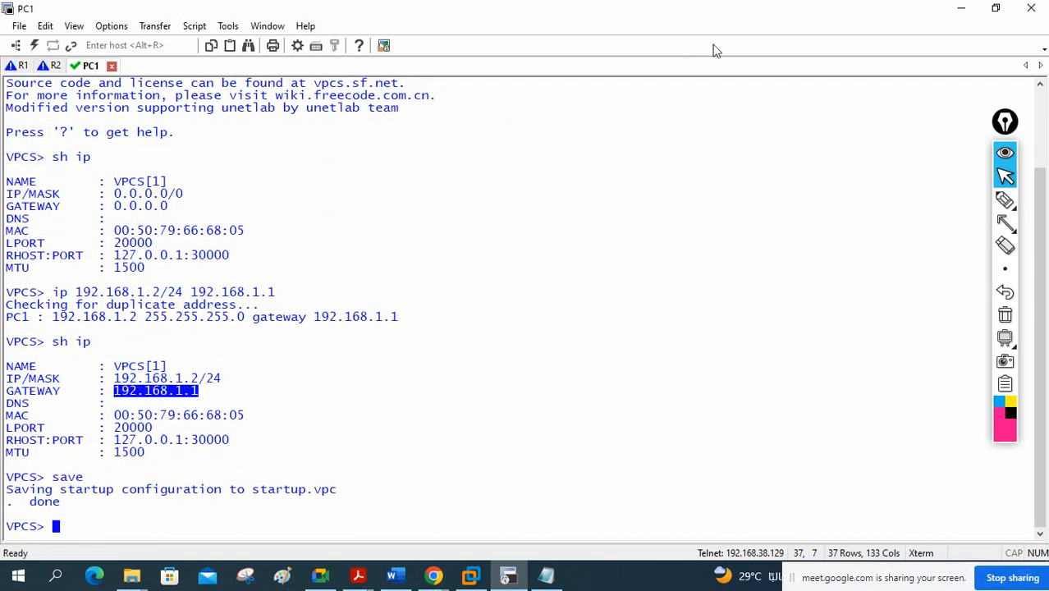
- Return to the topology, open PC3's console in SecureCRT and display its IP settings with sh ip
click(962, 8)
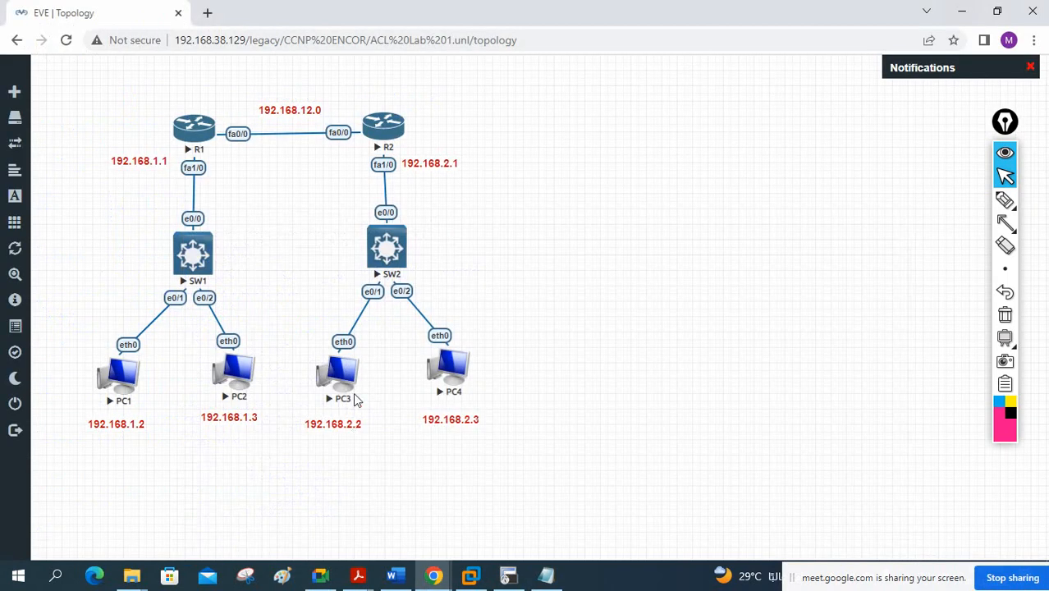
click(348, 382)
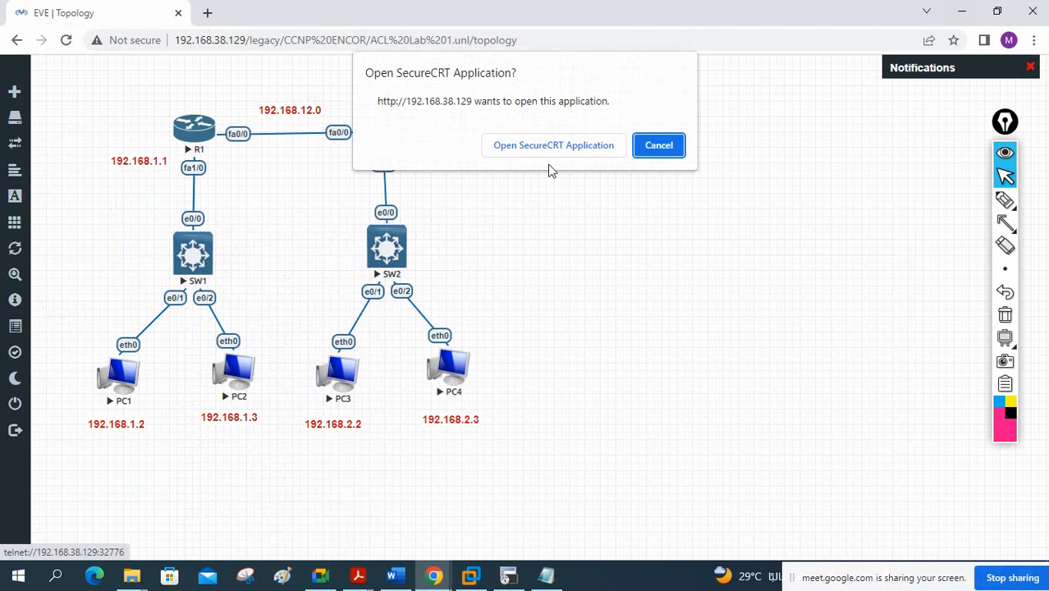
click(560, 141)
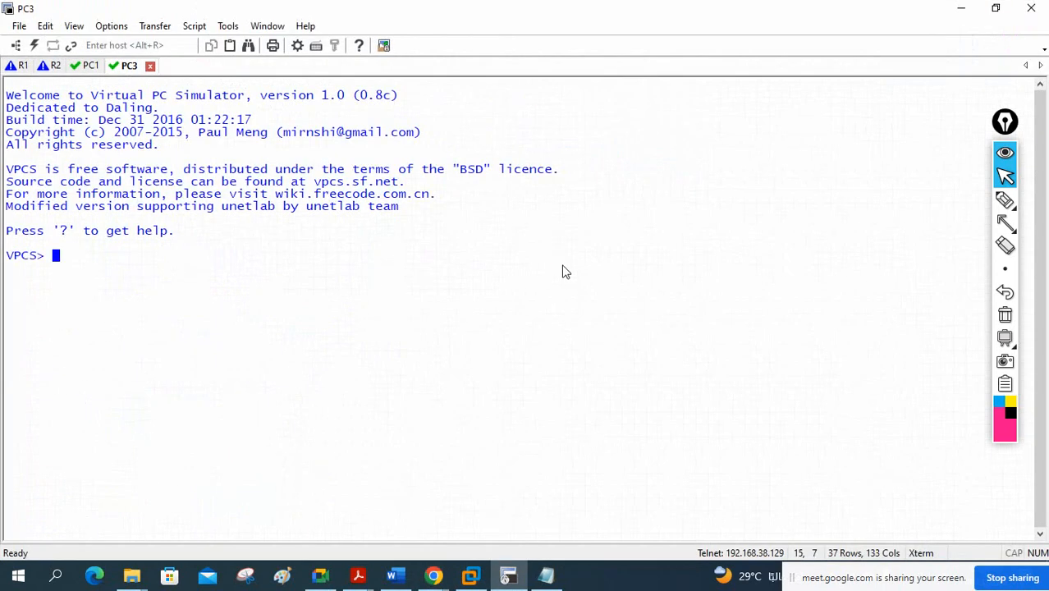
text(sh ip)
key(Return)
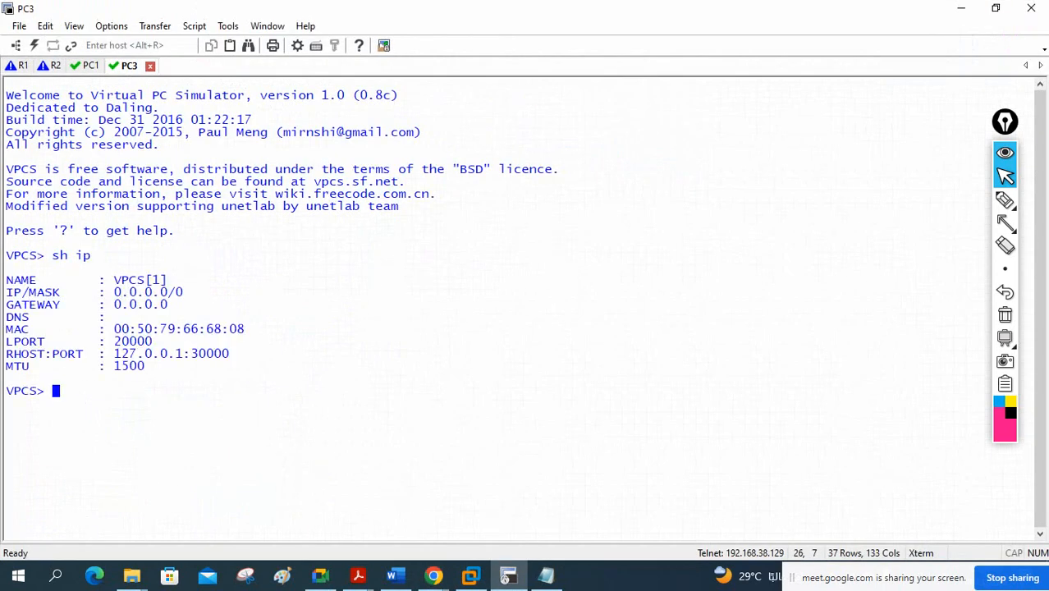
- Assign PC3 the address 192.168.2.2/24 with gateway 192.168.2.1
text(ip 192.168.2.)
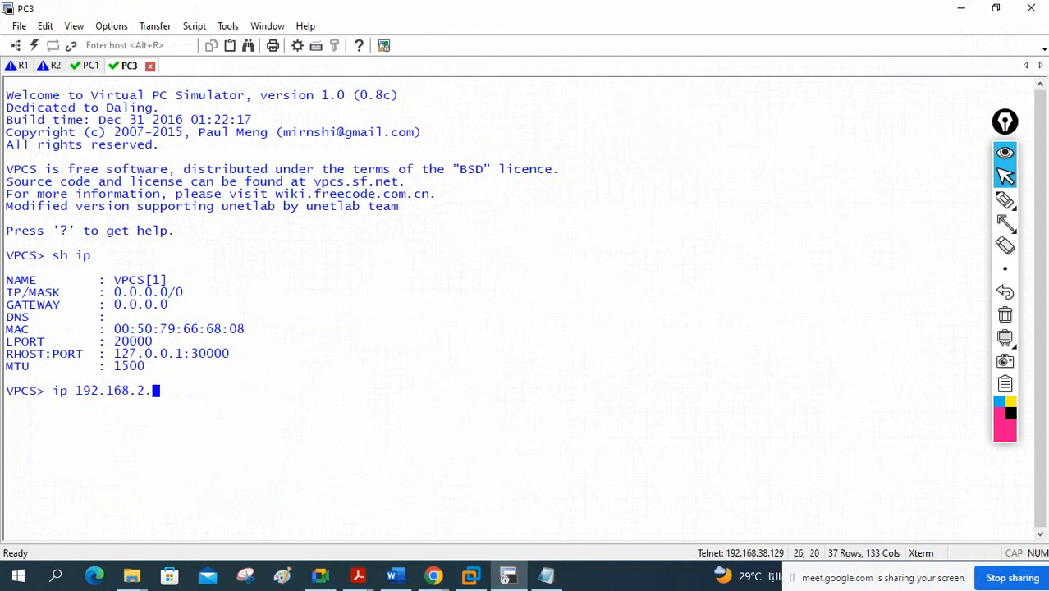
text(2/24 )
text(192.168.)
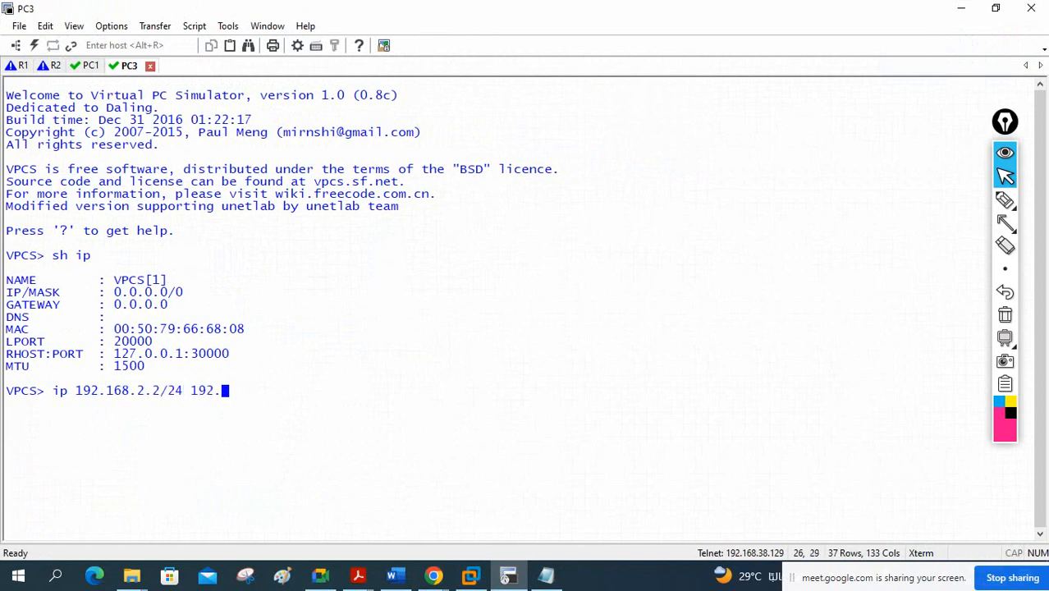
text(3)
key(BackSpace)
key(BackSpace)
text(2.1)
key(Return)
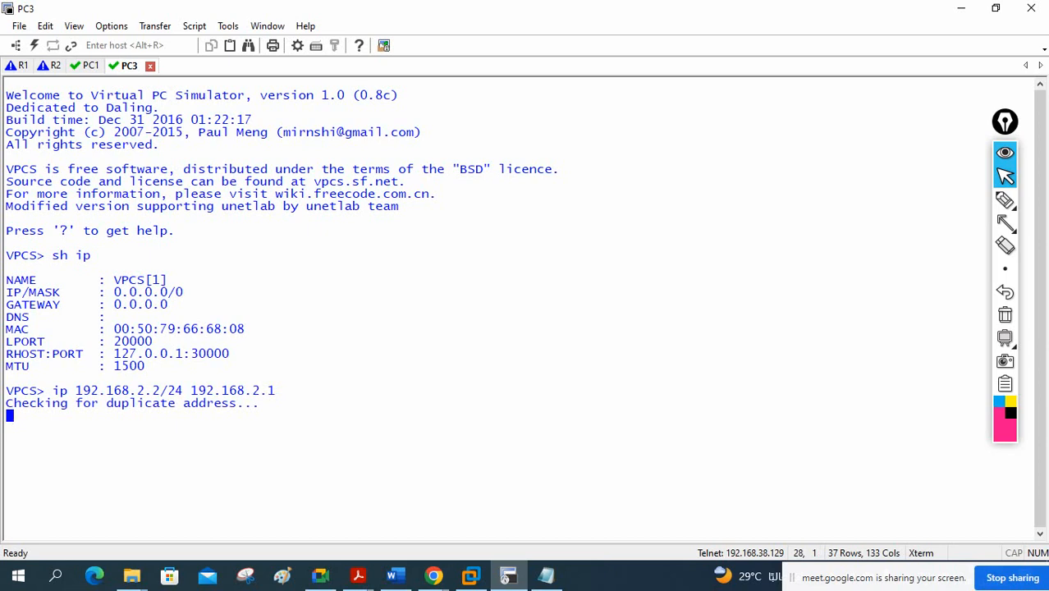
- Display PC3's IP settings with sh ip and save its configuration
text(sh ip)
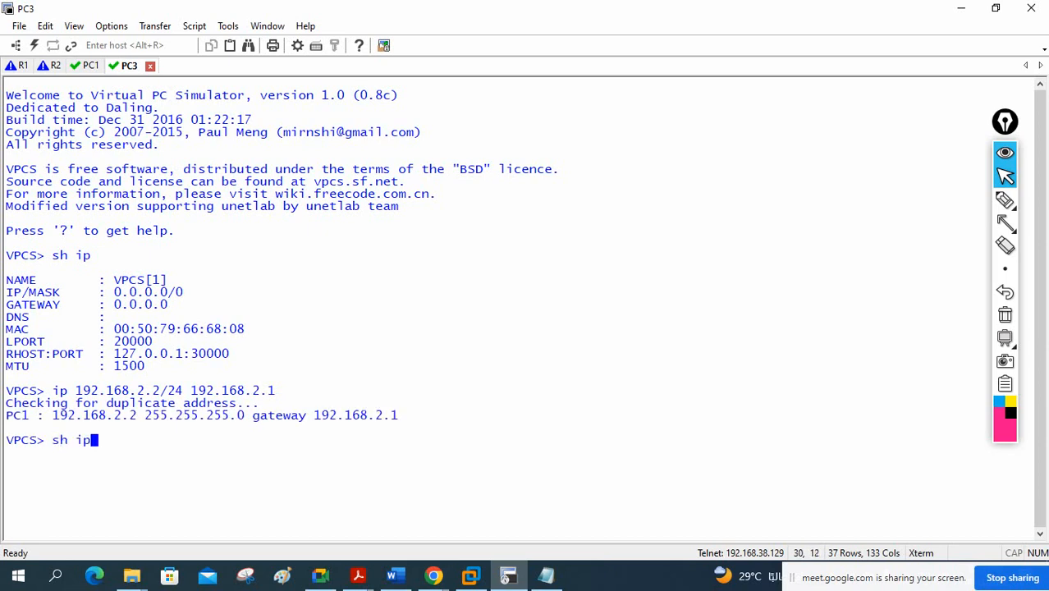
key(Return)
text(save)
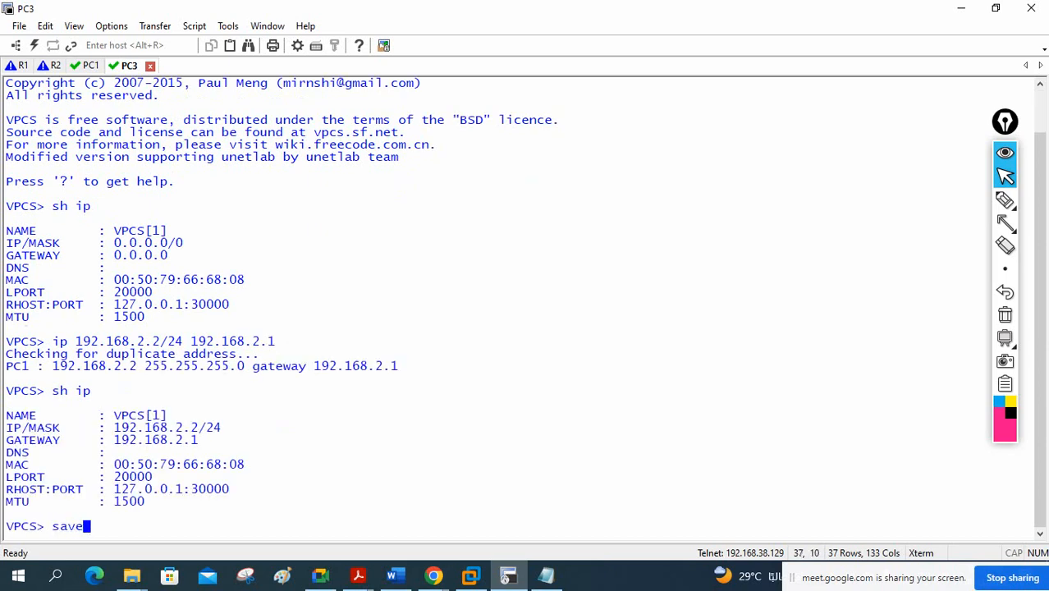
key(Return)
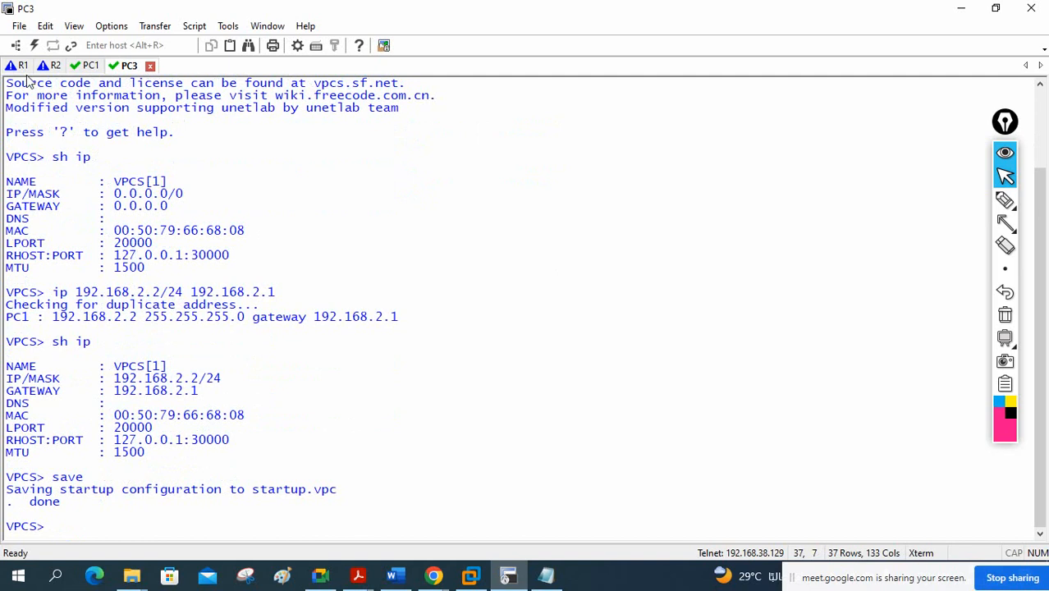
- Switch to PC1's console, shrink the window and place it beside the topology, and ping PC3 at 192.168.2.2
click(97, 68)
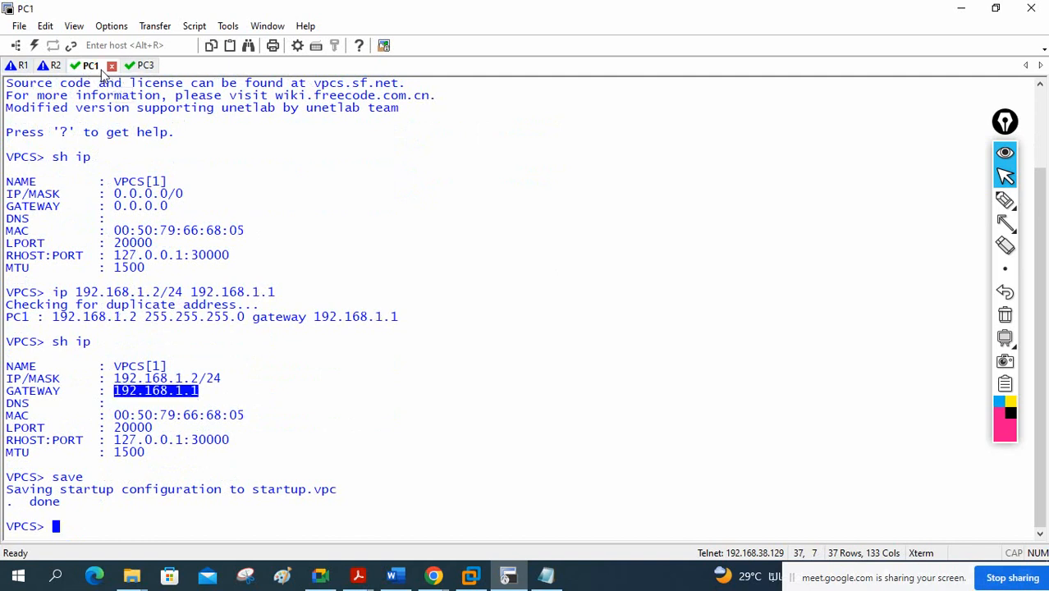
double_click(714, 8)
drag(614, 85, 874, 30)
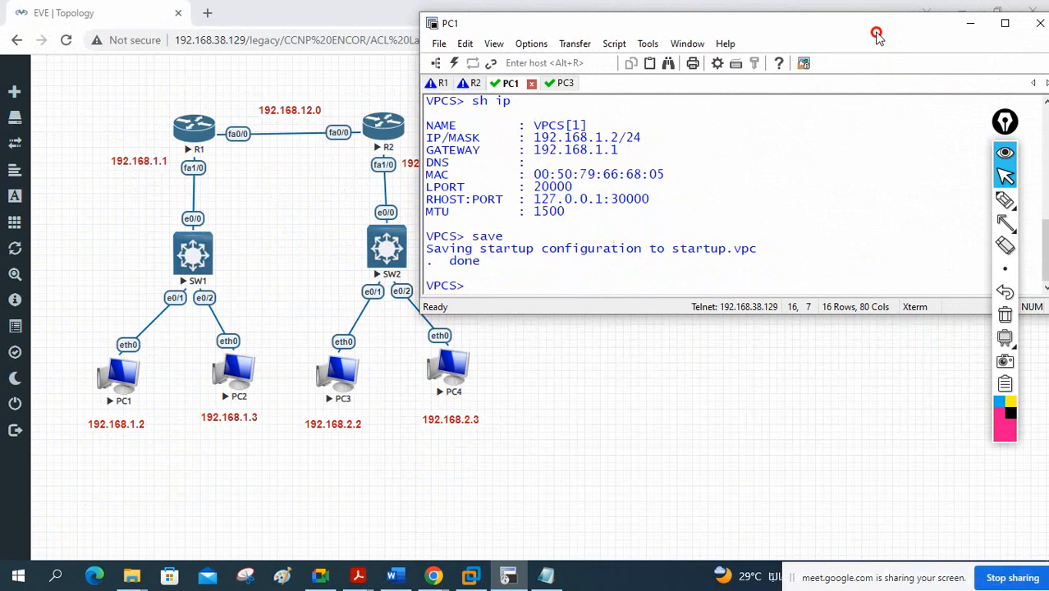
click(566, 248)
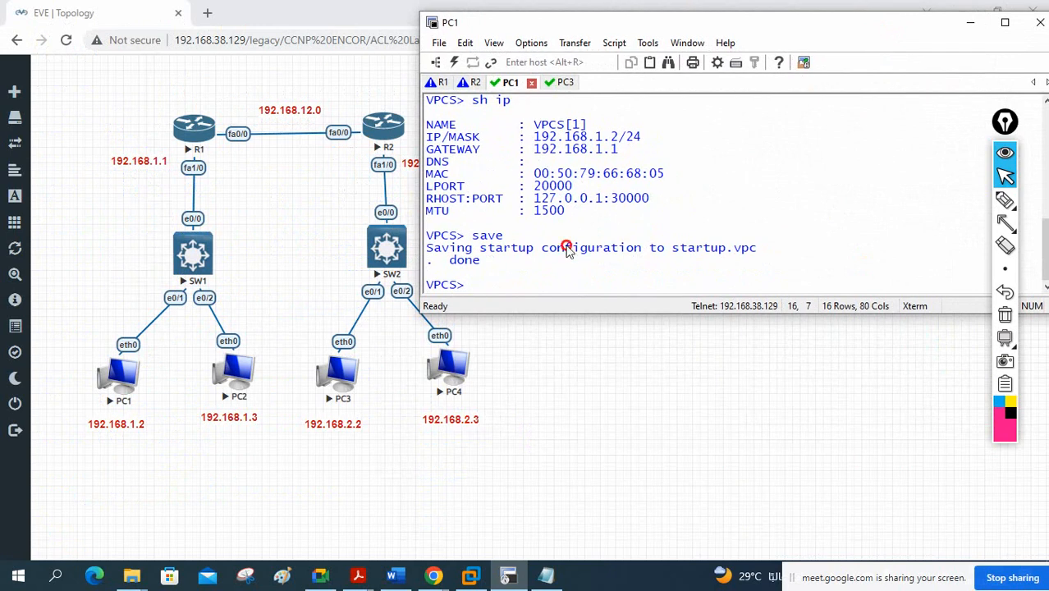
text(ping 192.)
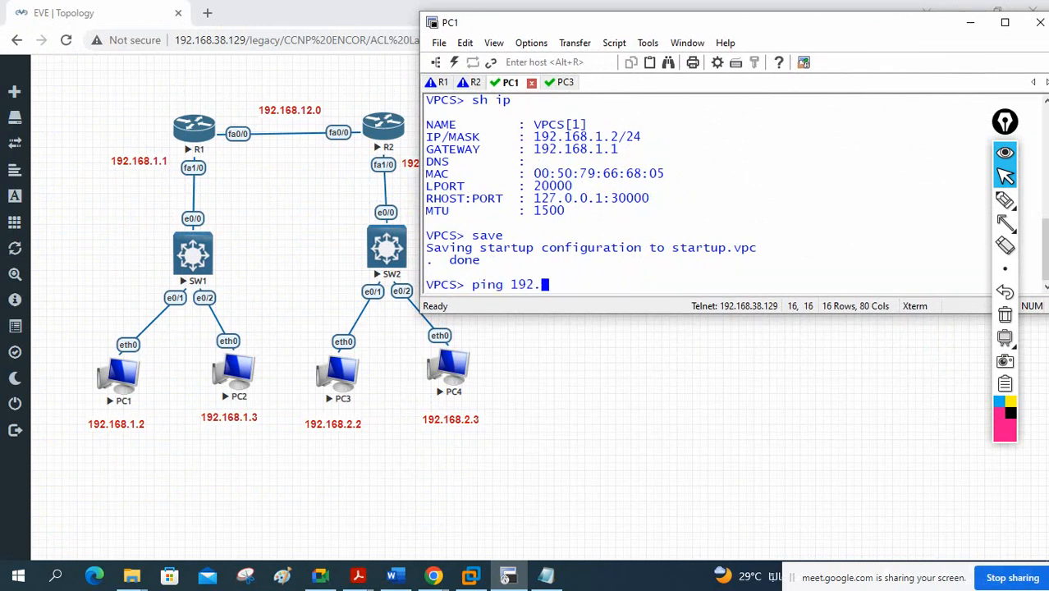
text(16)
text(8.2.)
text(2)
key(Return)
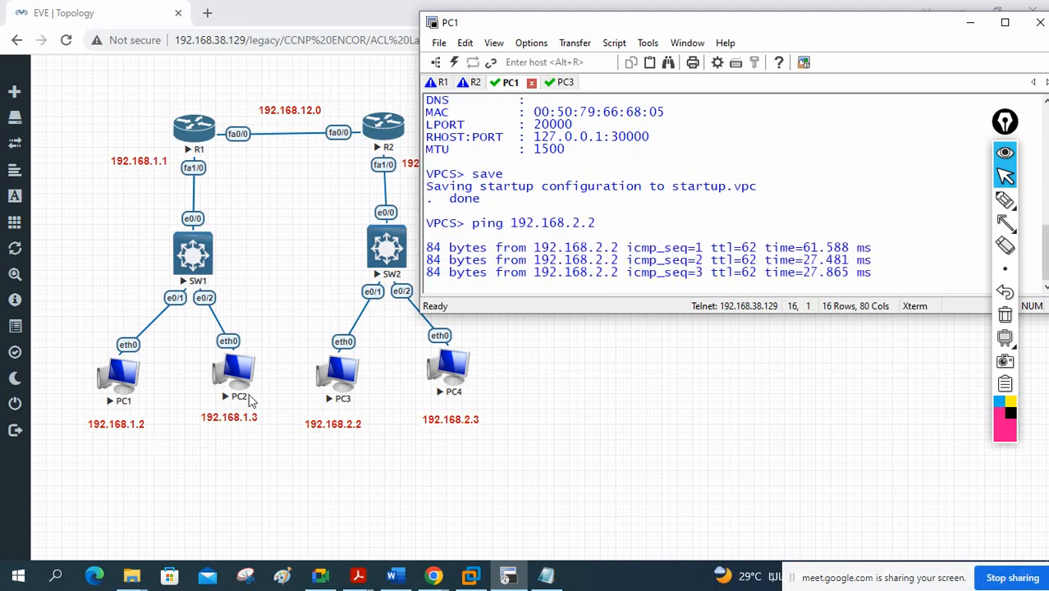
- Trace the ping path from PC1 to PC3 with the annotation pen, mark the ping target and PC1, and clear the drawings
click(1005, 200)
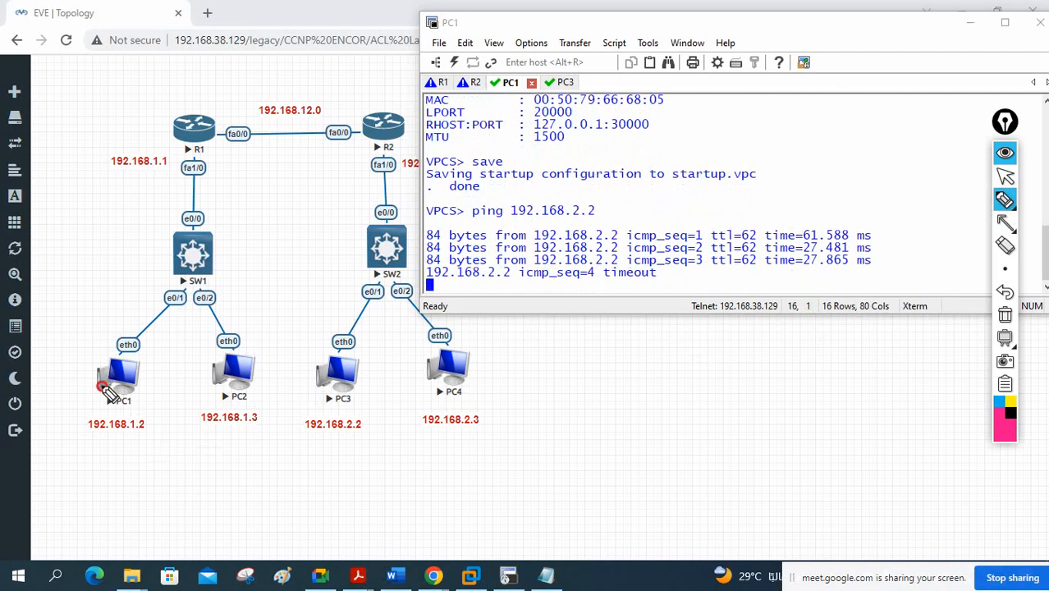
mouse_move(104, 387)
mouse_down()
mouse_move(164, 255)
mouse_move(176, 174)
mouse_move(326, 129)
mouse_move(375, 218)
mouse_move(342, 380)
mouse_up()
drag(348, 374, 359, 343)
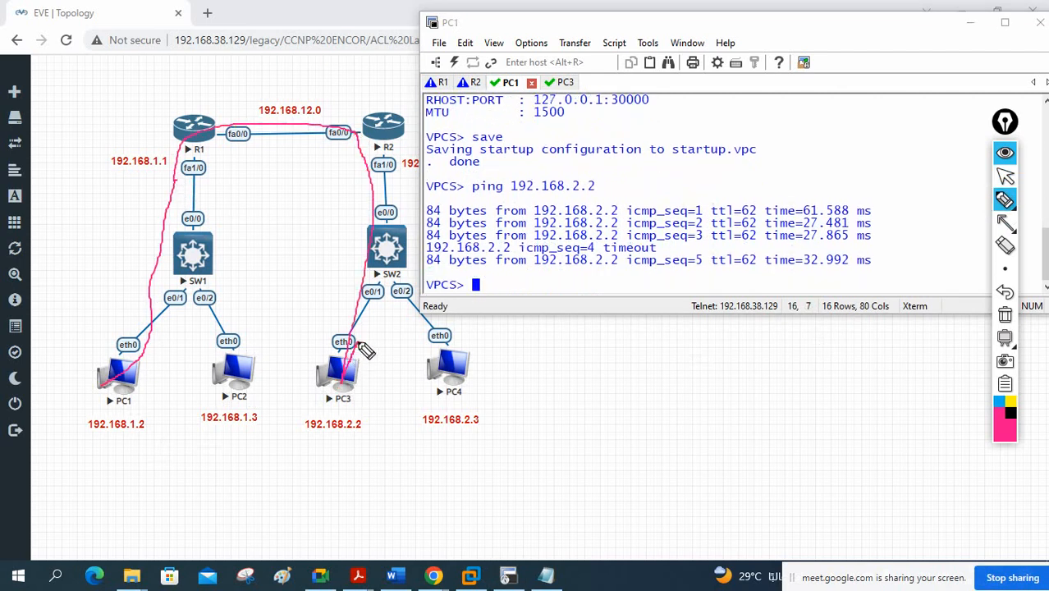
mouse_move(577, 197)
mouse_down()
mouse_move(598, 200)
mouse_move(376, 293)
mouse_move(354, 361)
mouse_move(374, 343)
mouse_up()
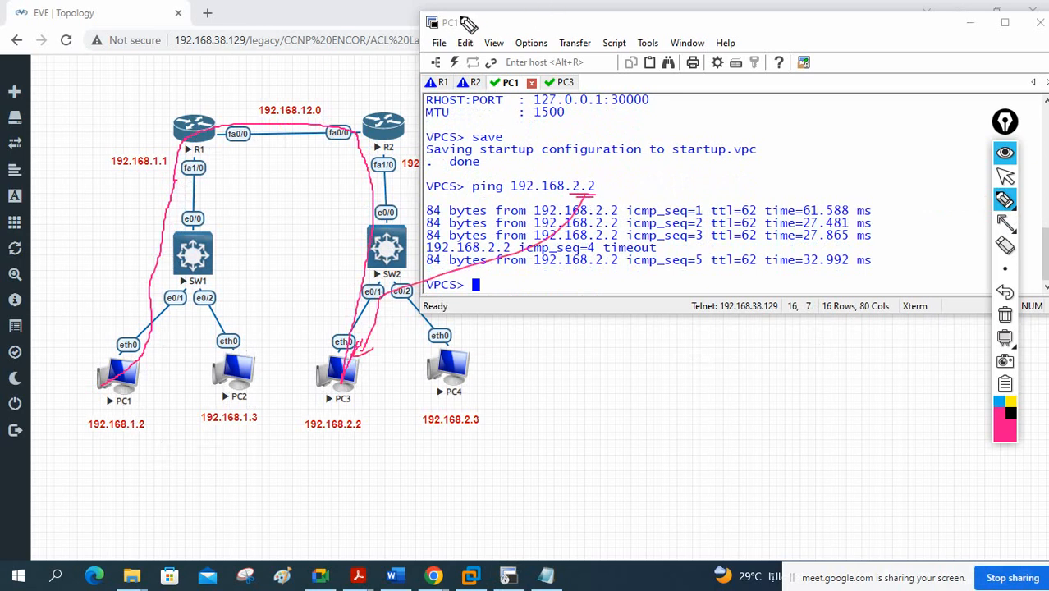
drag(469, 23, 479, 18)
drag(149, 371, 144, 386)
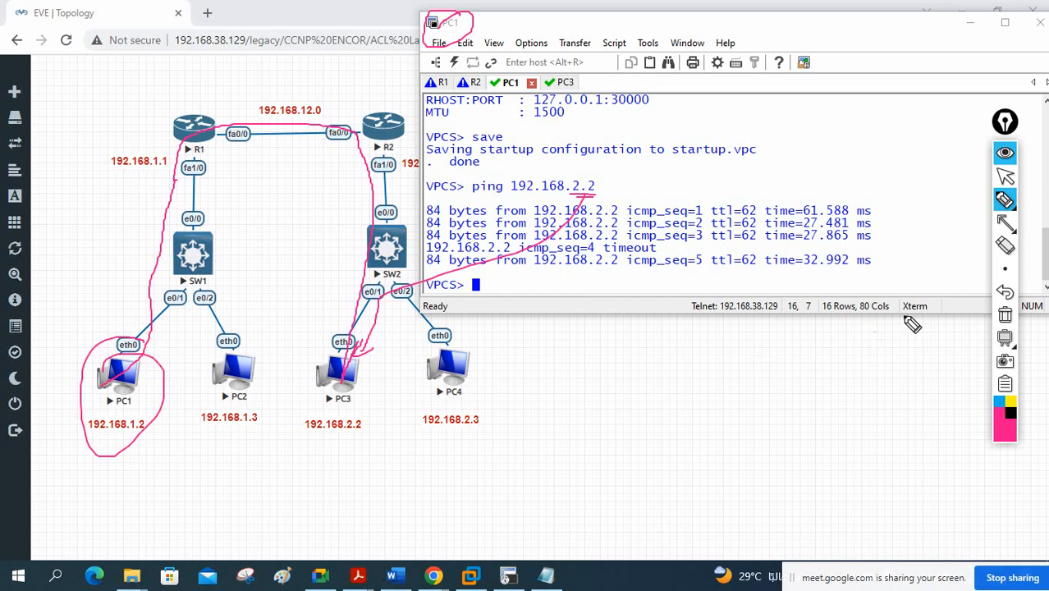
click(1005, 315)
click(1005, 176)
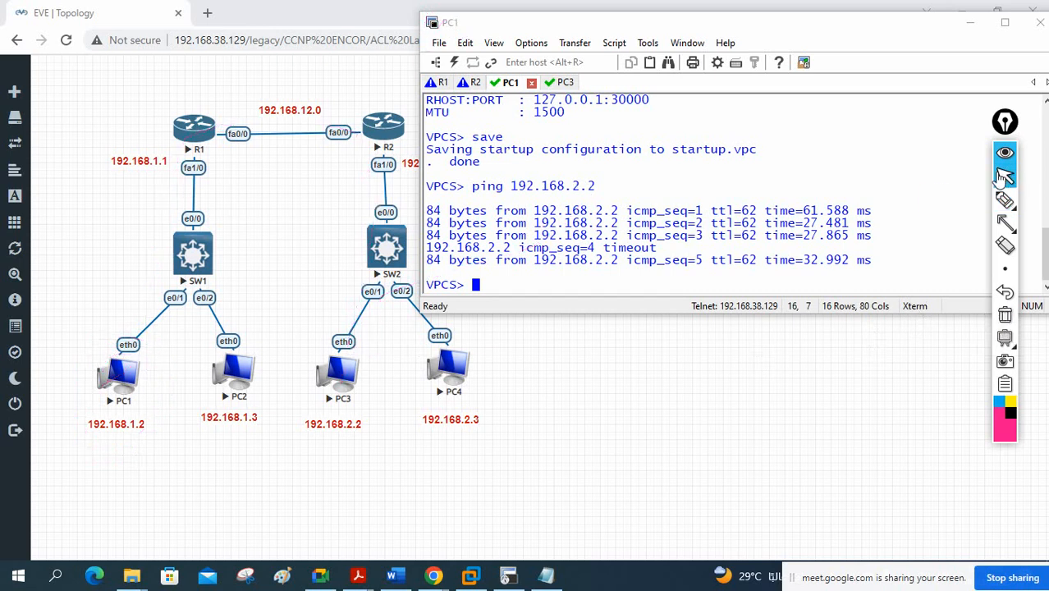
- Minimize the console, circle PC1 and draw an arrow to PC3 on the topology, and clear the annotations
click(970, 22)
click(1005, 199)
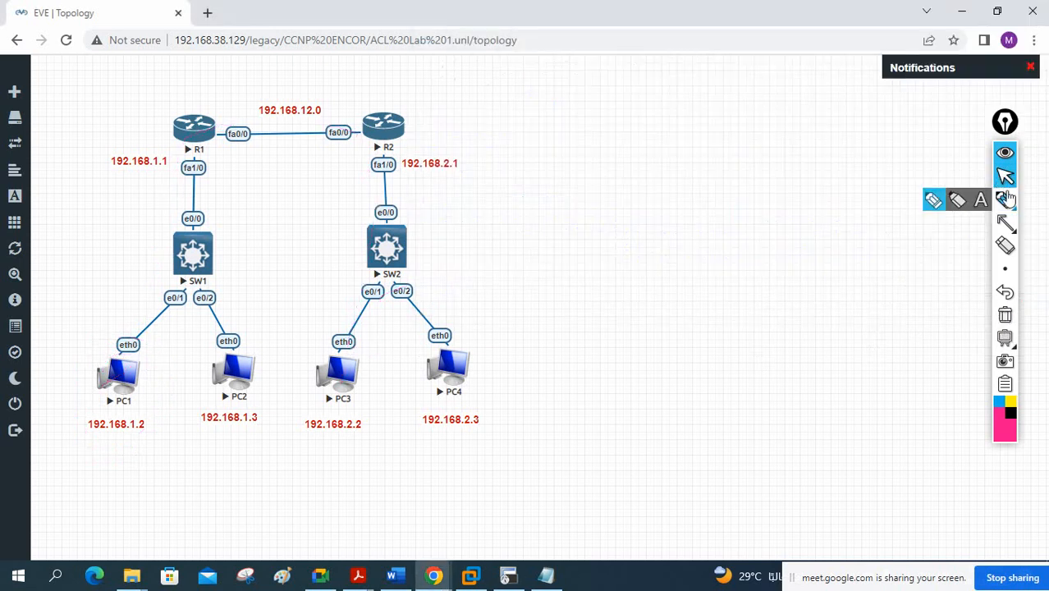
mouse_move(147, 348)
mouse_down()
mouse_move(117, 339)
mouse_move(151, 342)
mouse_move(157, 358)
mouse_move(341, 371)
mouse_up()
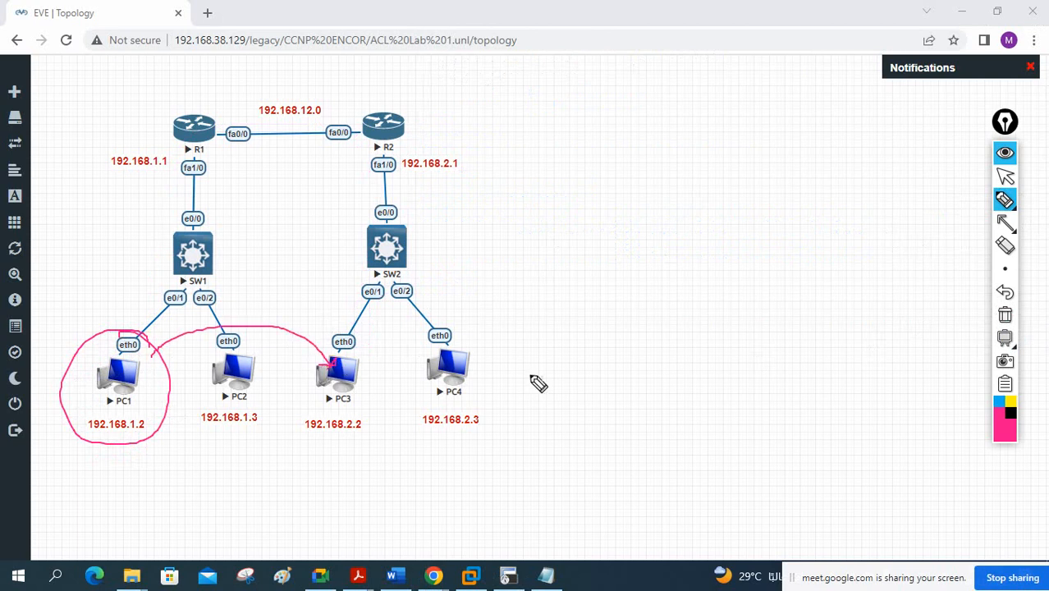
click(1007, 316)
click(1006, 177)
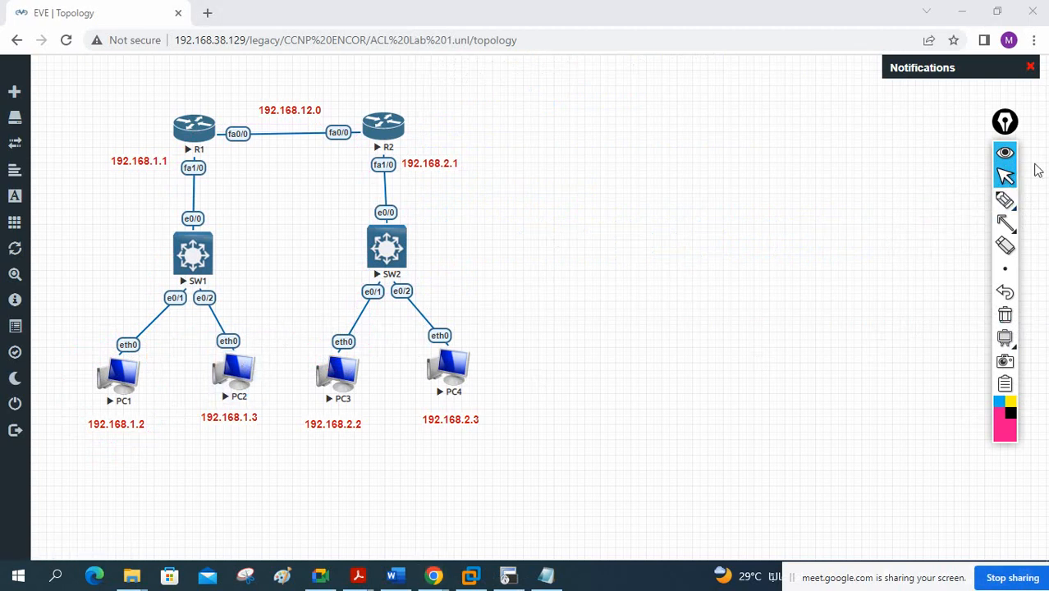
- Open PC2's console in SecureCRT and assign it IP address 192.168.1.3/24 with gateway 192.168.1.1
click(245, 376)
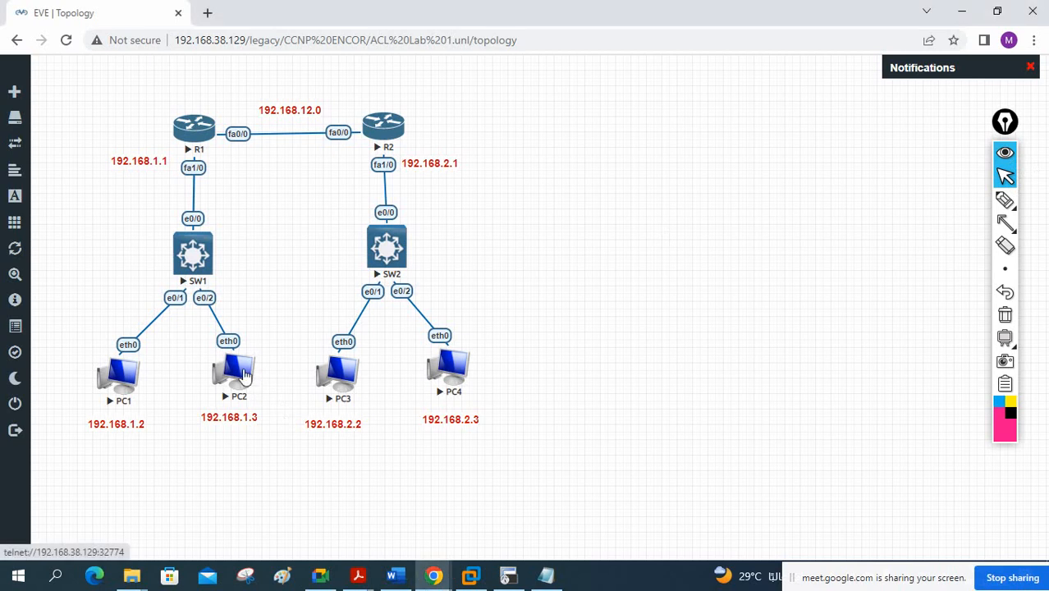
click(246, 376)
click(558, 145)
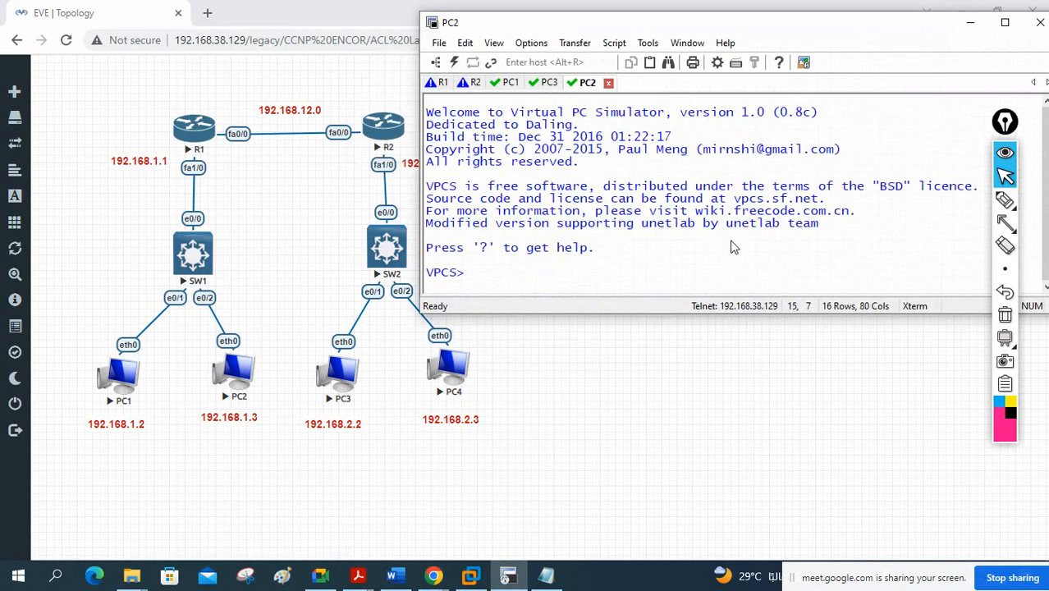
text(ip 192.168.1.3)
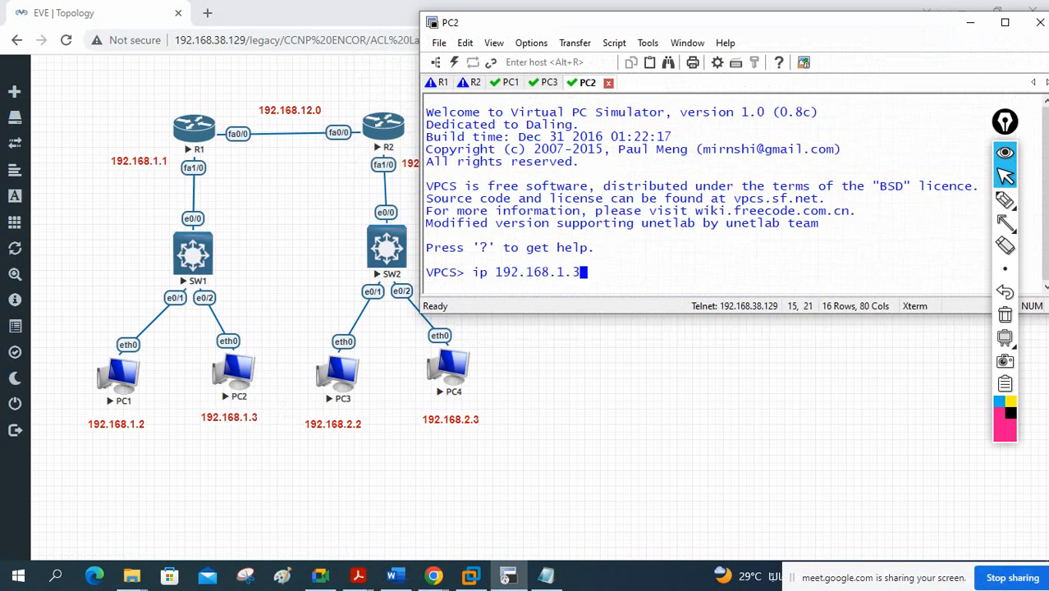
text(/24 192.168.)
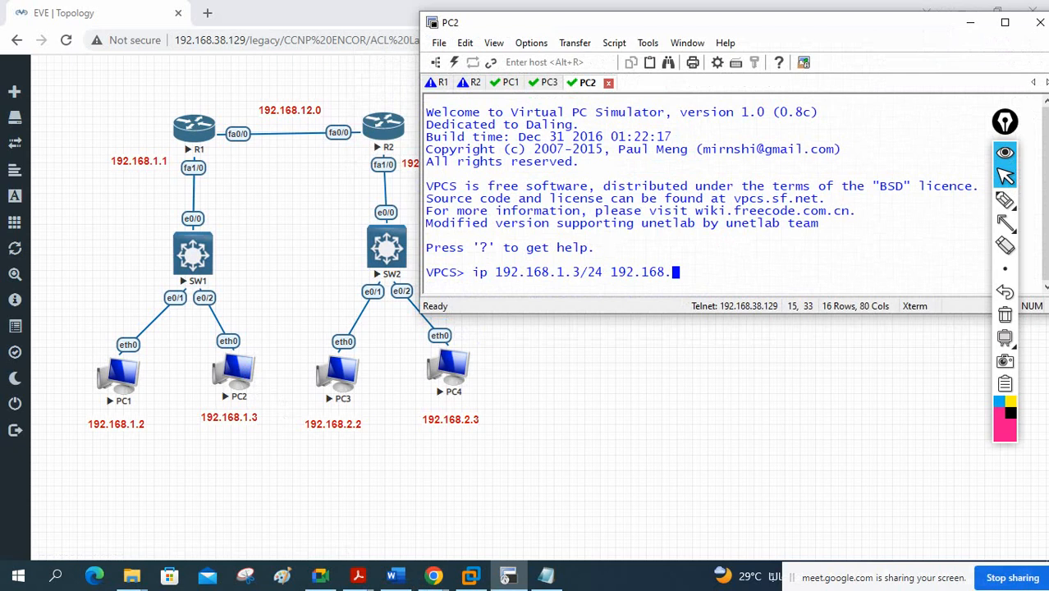
text(1.1)
key(Return)
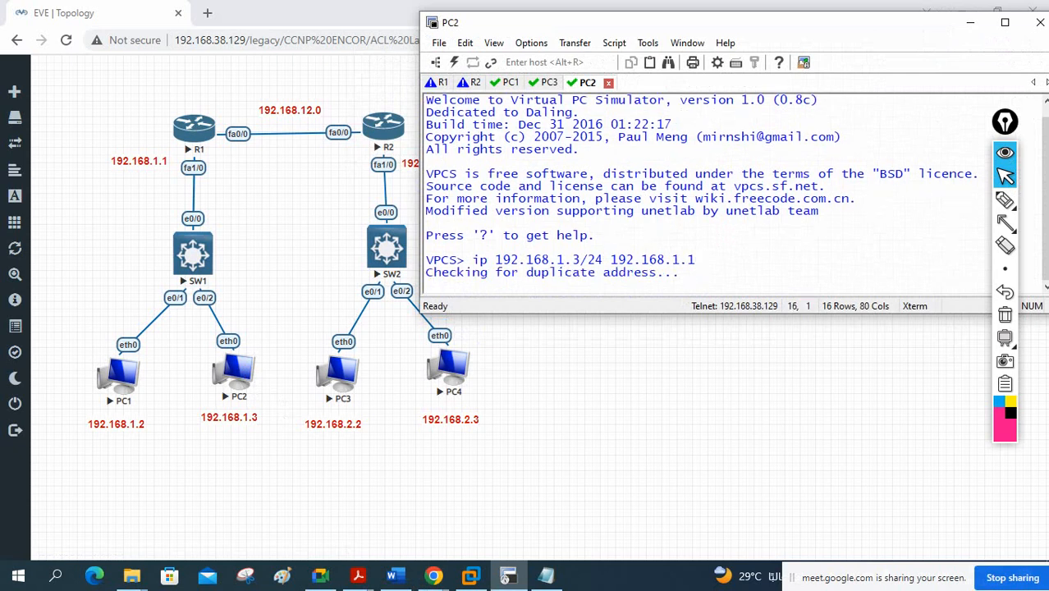
- Save PC2's configuration, display its IP settings with sh ip, and save once more
text(save)
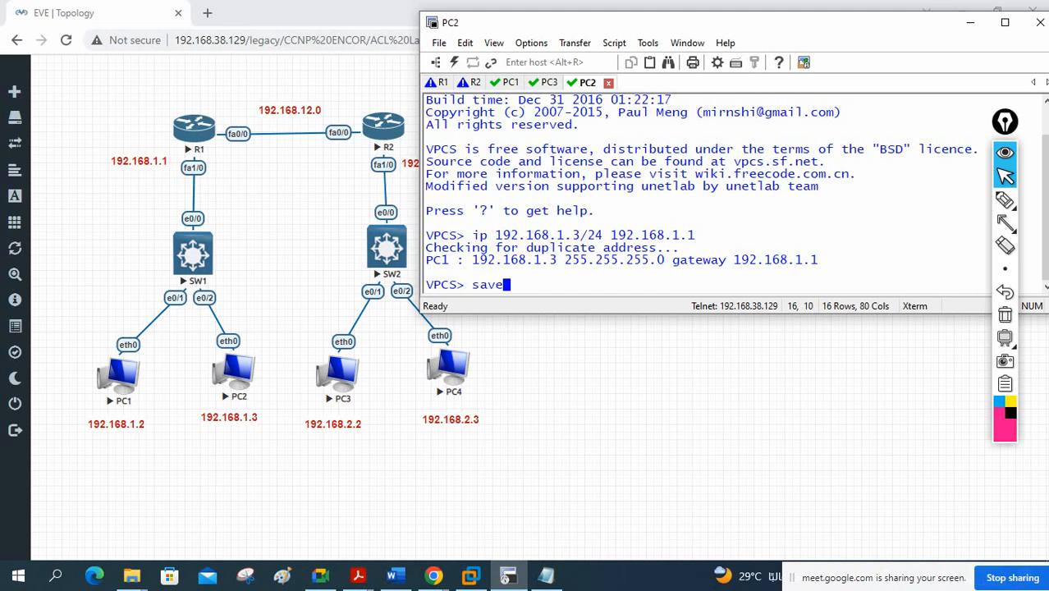
key(Return)
text(sh ip)
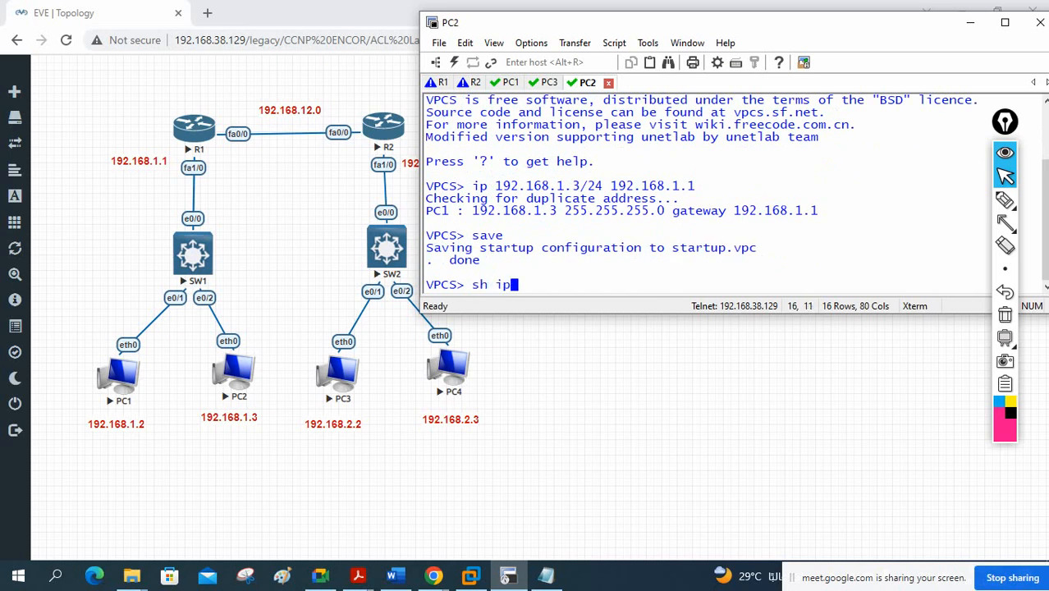
key(Return)
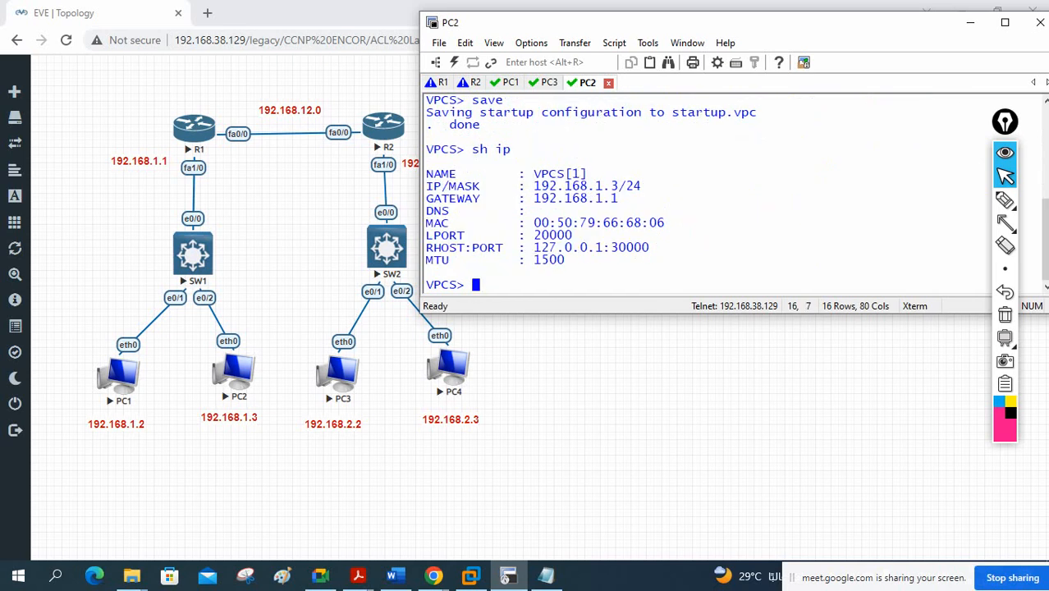
text(save)
key(Return)
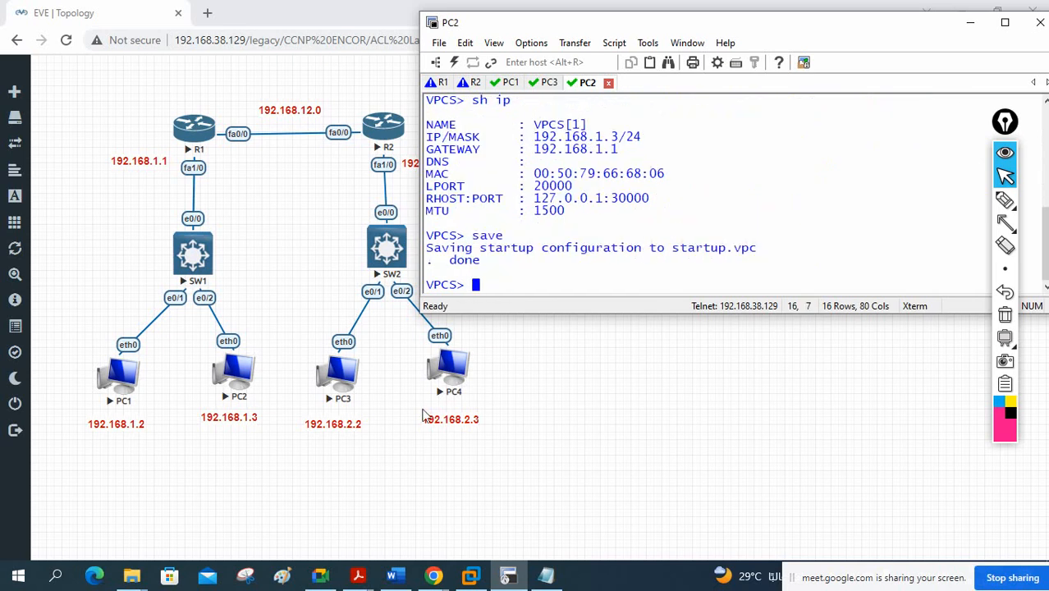
- Open PC4's console from the topology in SecureCRT and display its IP settings with sh ip
click(454, 364)
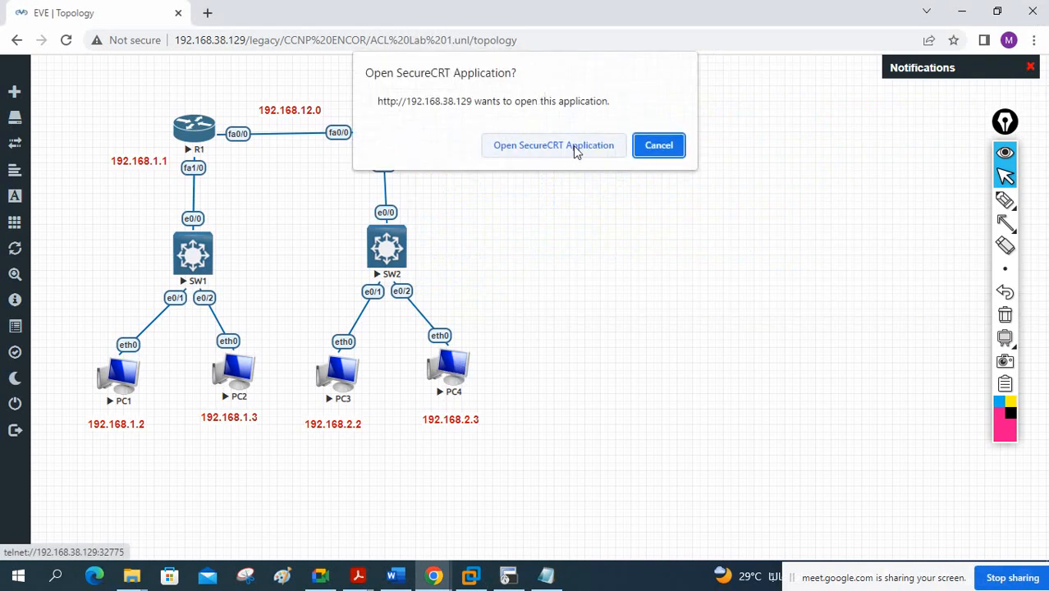
click(549, 145)
text(sh ip)
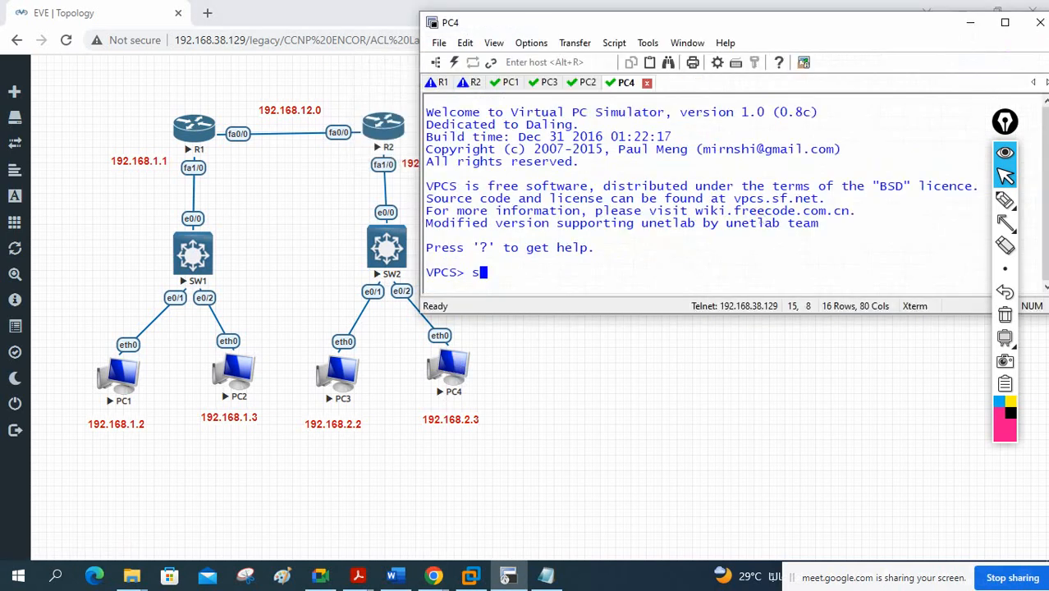
key(Return)
- Assign PC4 the IP address 192.168.2.3/24 with gateway 192.168.2.1
text(i)
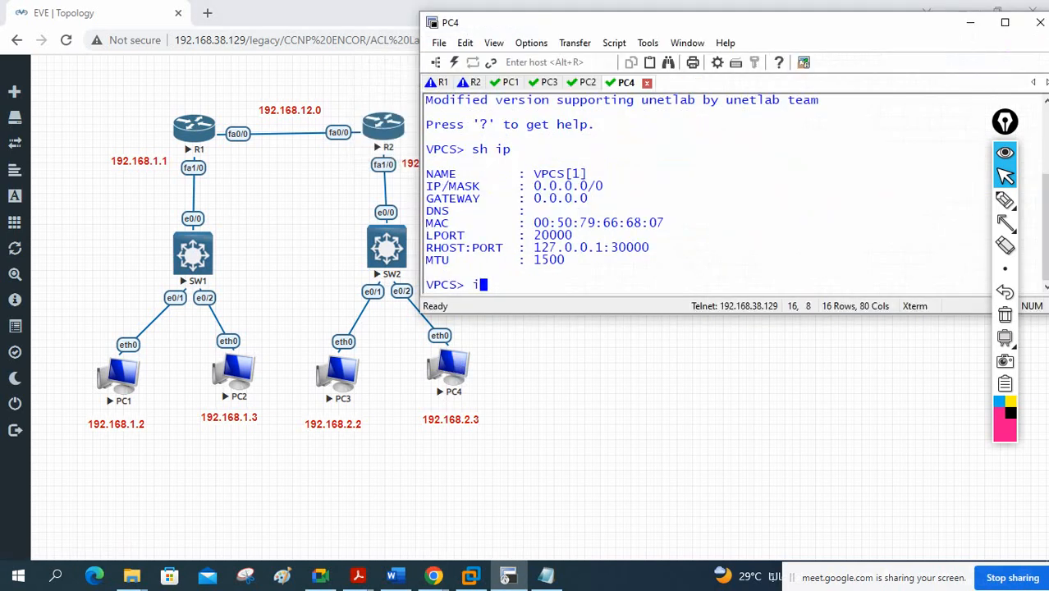
text(p 192.168.2)
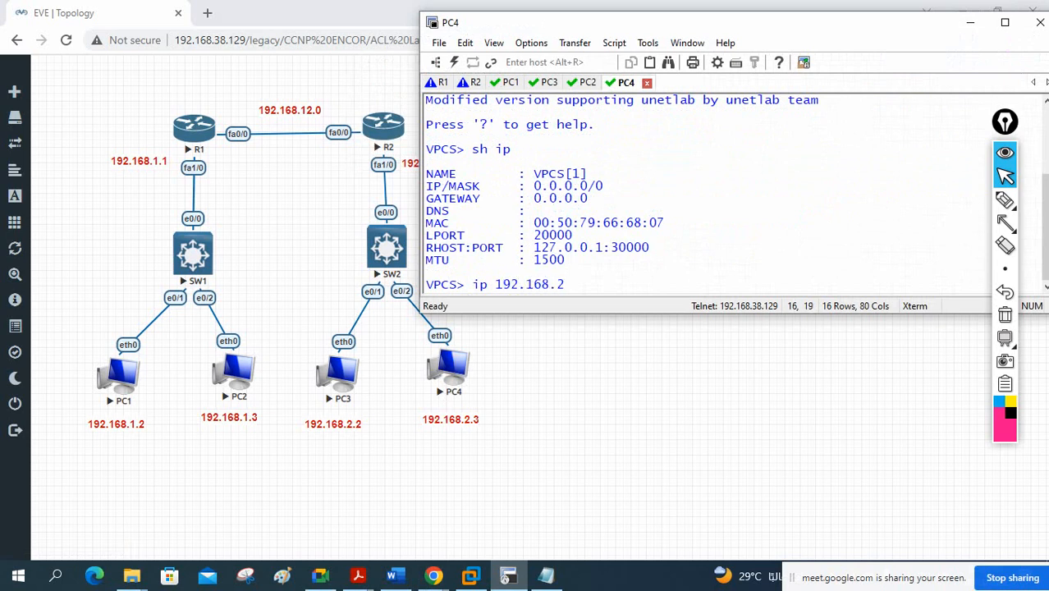
text(.3/24 192.168.)
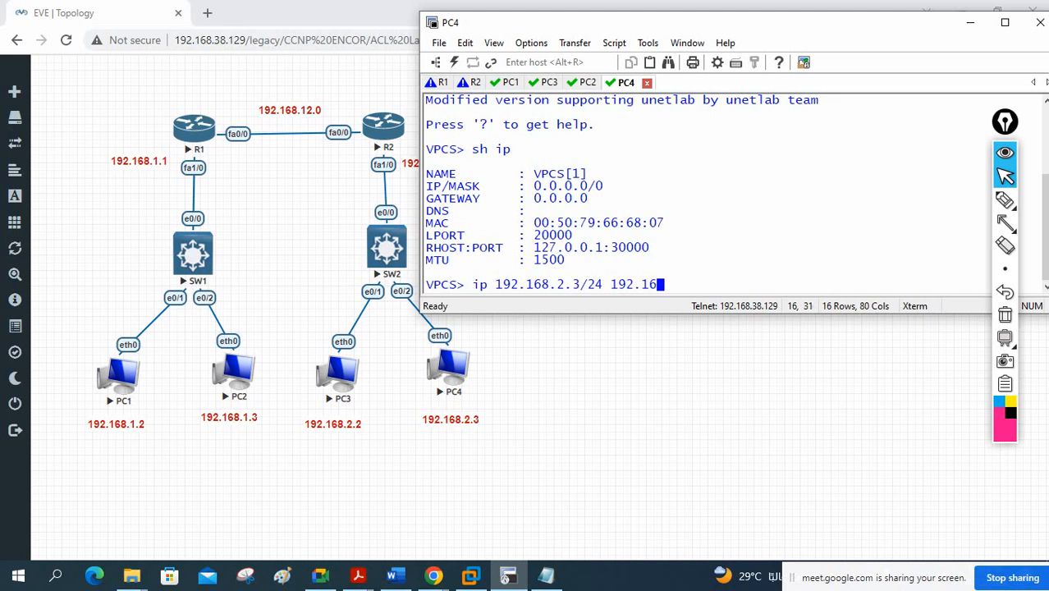
text(2.1)
key(Return)
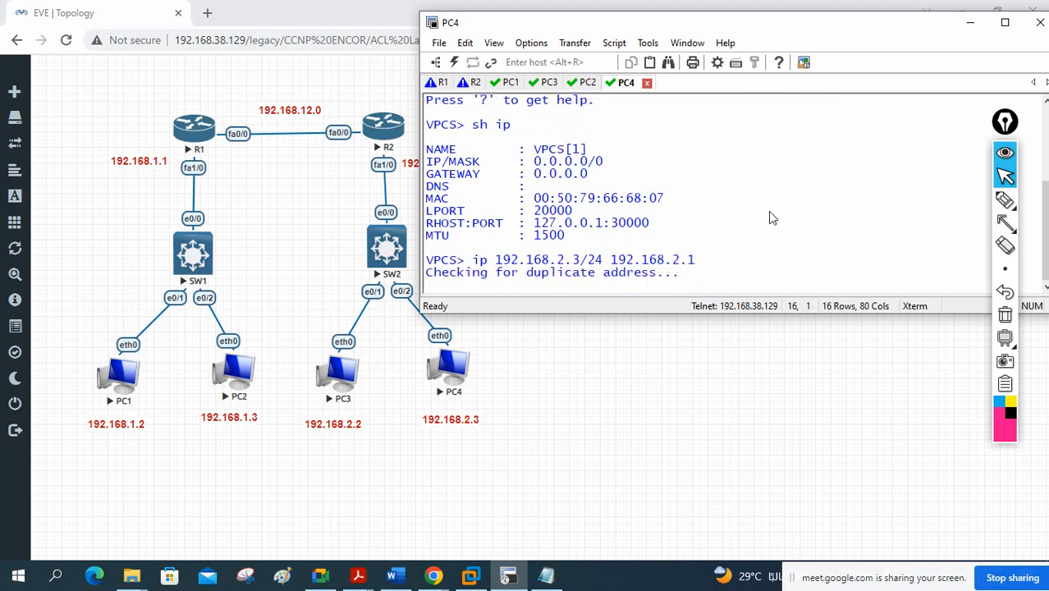
- Save PC4's configuration and display its IP settings with sh ip
text(save)
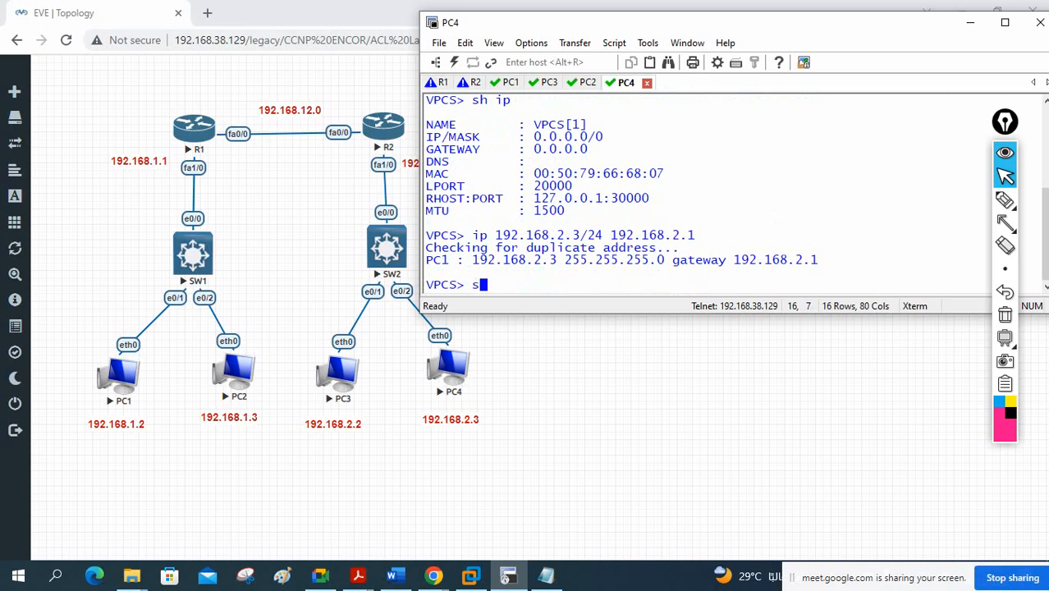
key(Return)
text(sh ip)
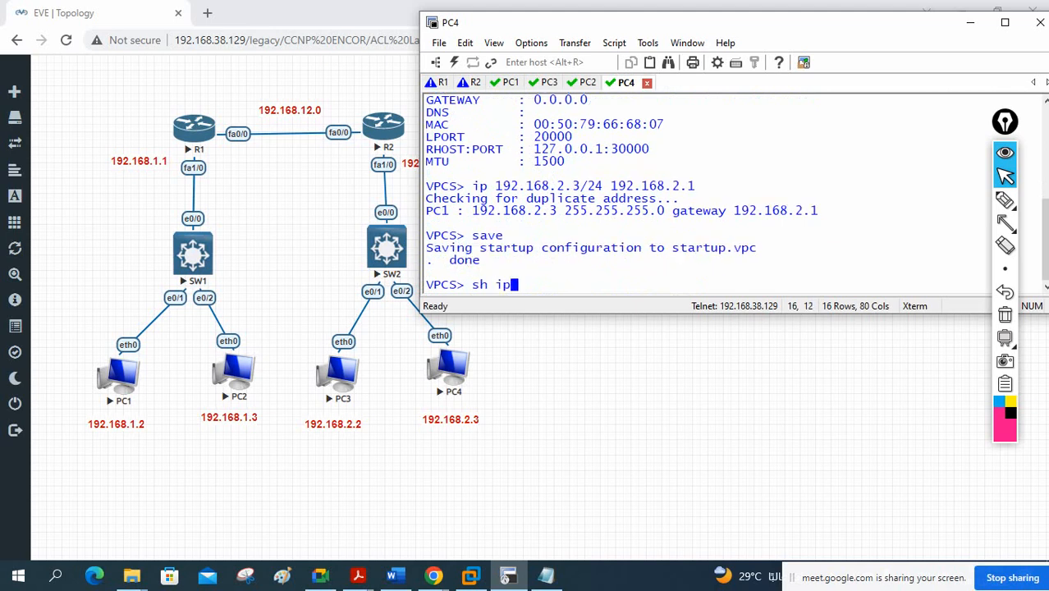
key(Return)
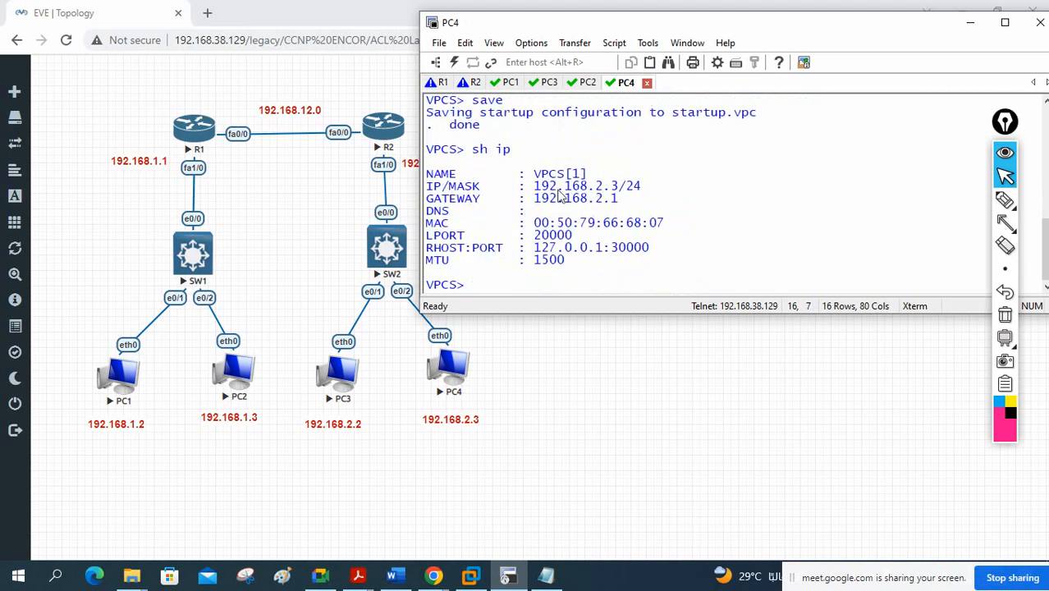
- Check the IP settings of PC2 and PC3 by running sh ip in each console
click(585, 82)
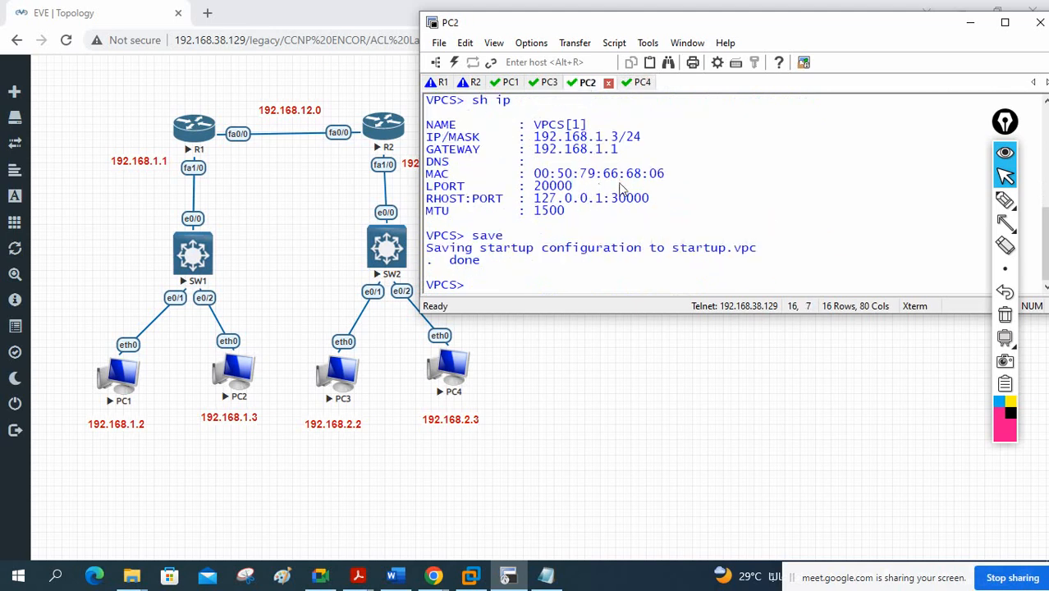
text(sh ip)
key(Return)
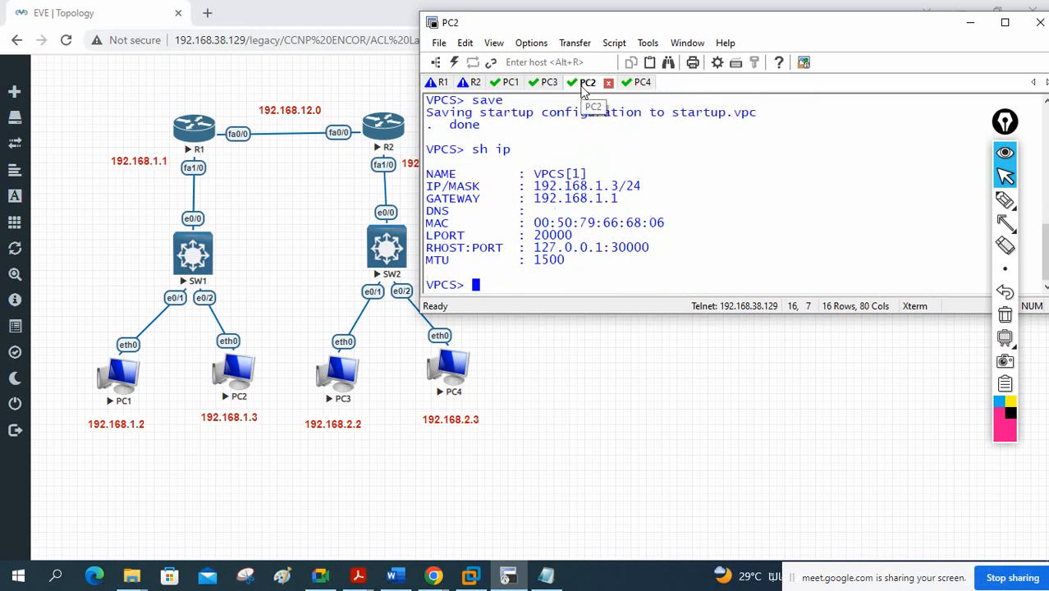
click(548, 82)
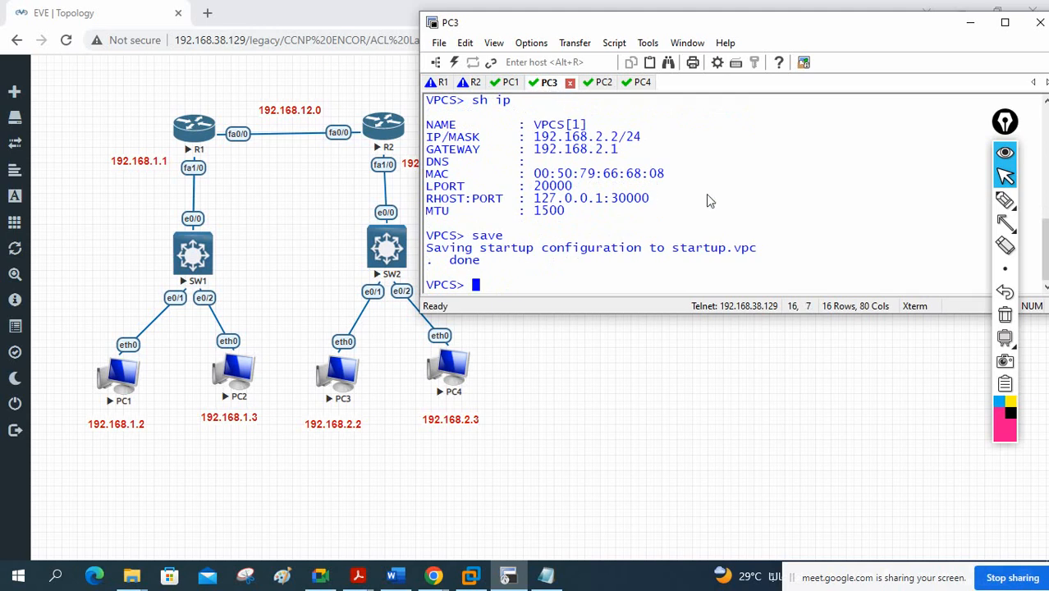
text(sh ip)
key(Return)
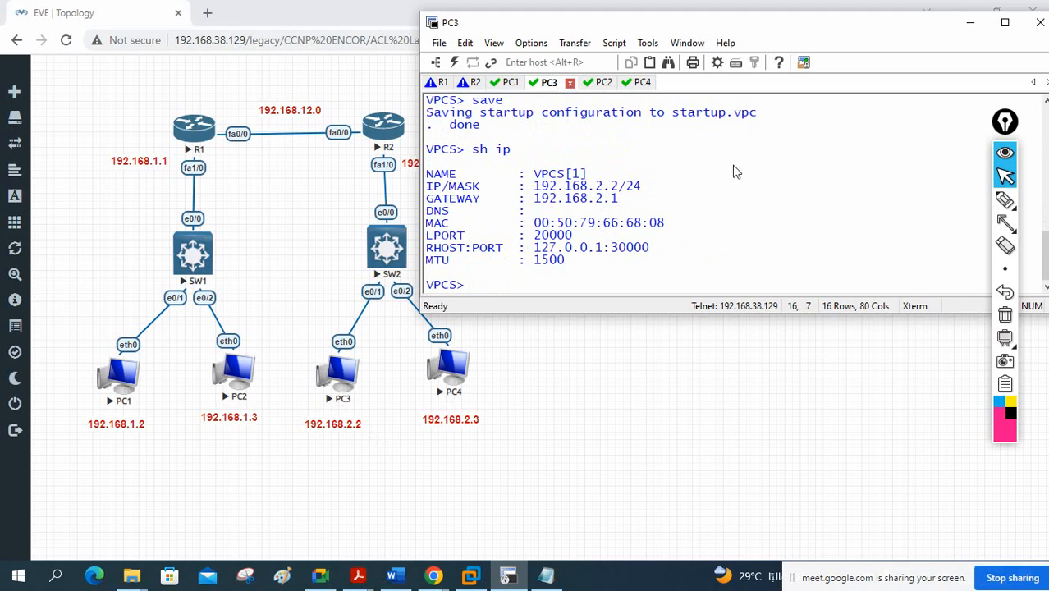
- Return to PC1's console and repeat the ping to PC3 at 192.168.2.2
click(510, 82)
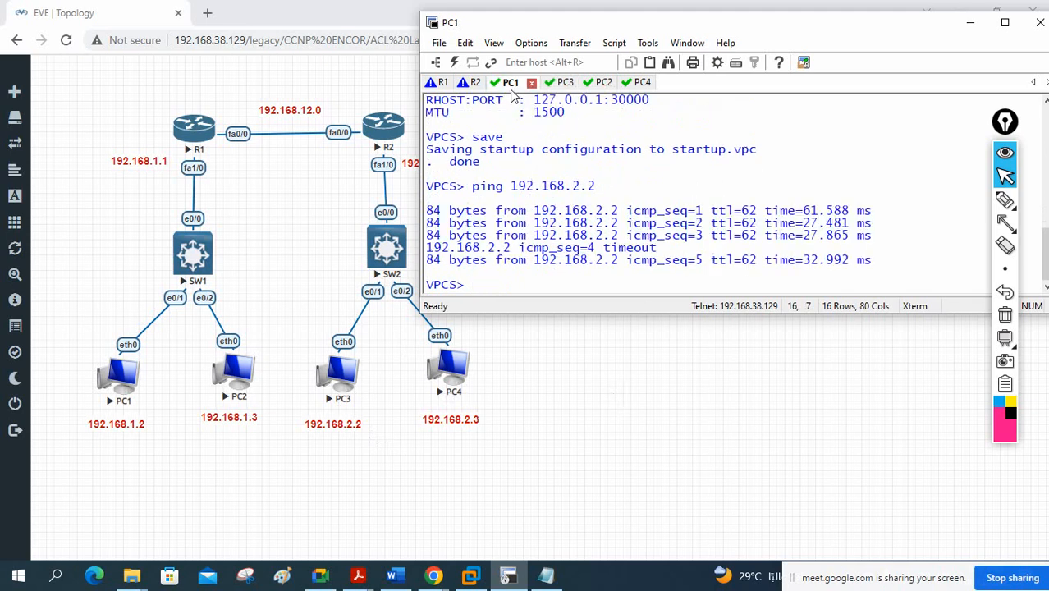
click(557, 84)
click(509, 84)
key(Up)
key(Return)
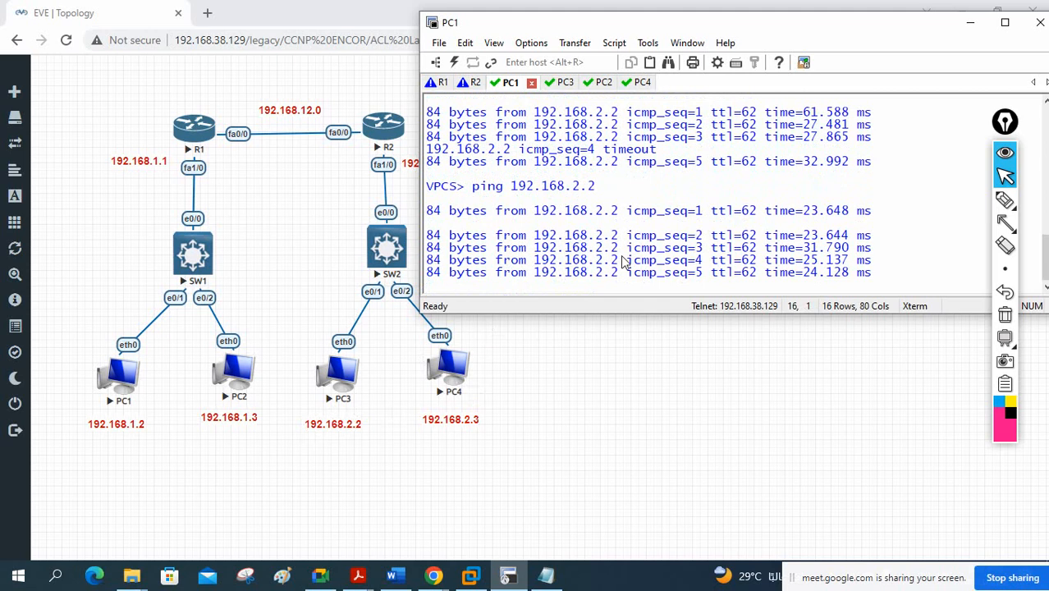
key(Return)
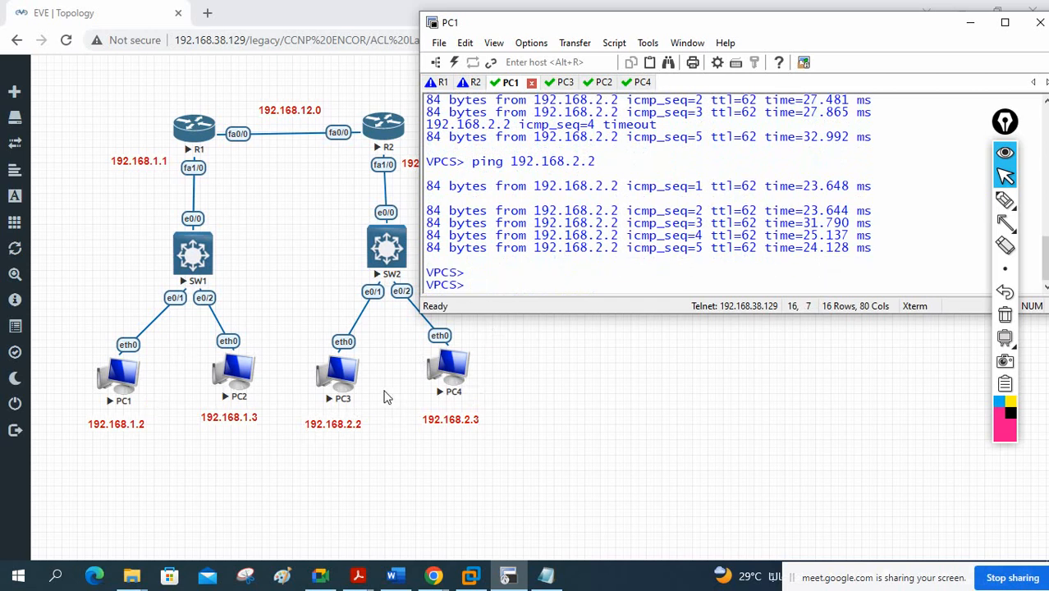
- Switch to the Notepad lab notes and place the cursor after the "!Standard Access List Lab:" heading
click(551, 576)
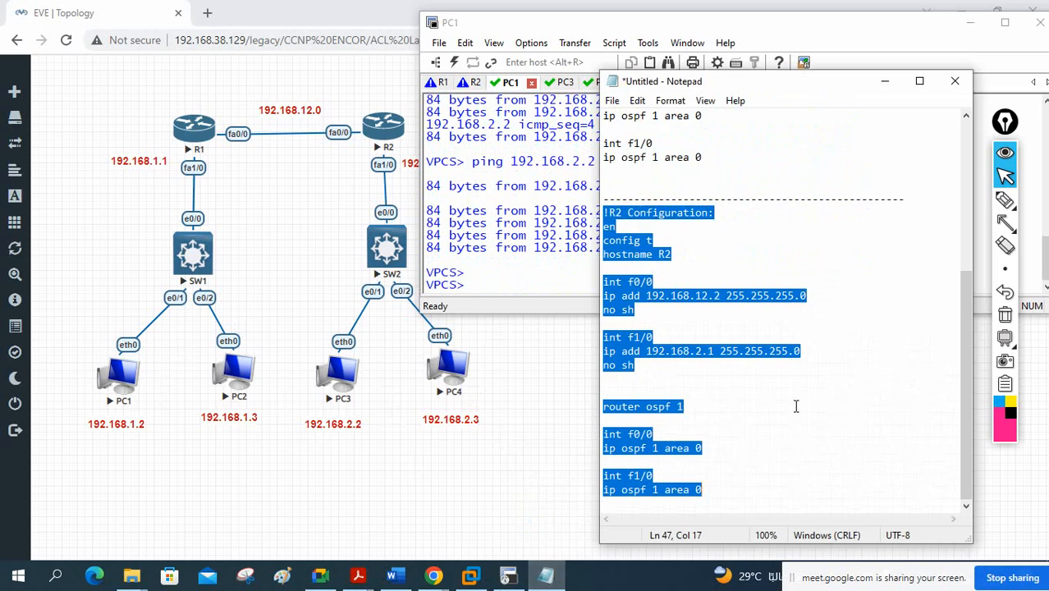
scroll(711, 202, up, 6)
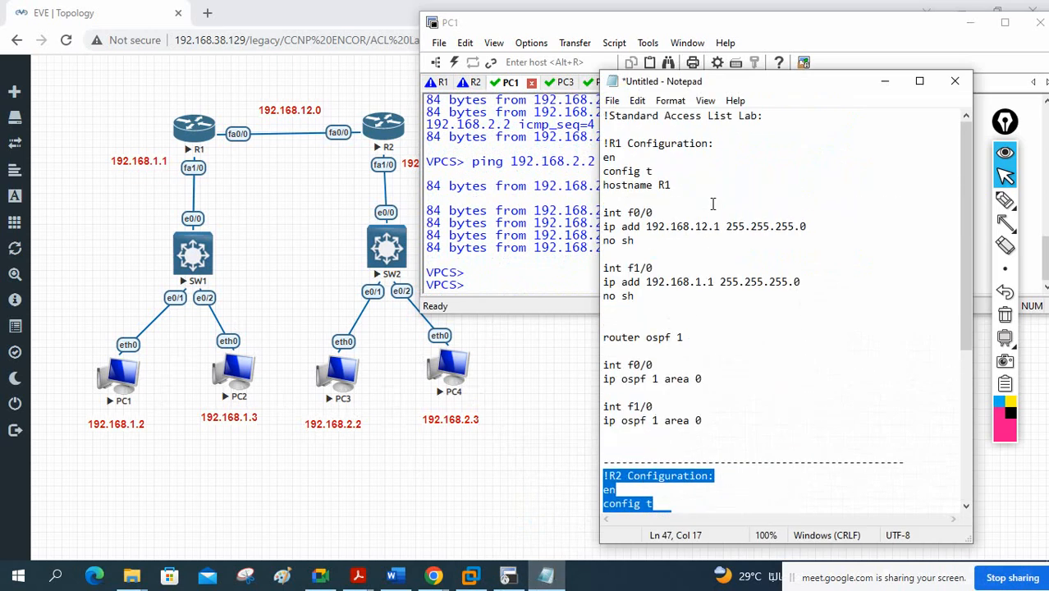
click(791, 119)
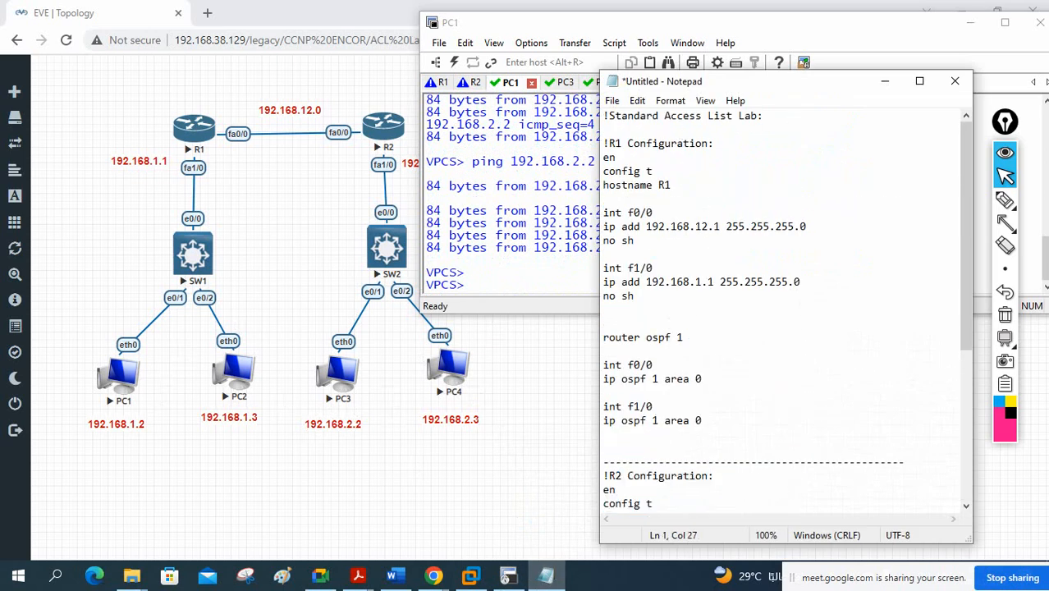
key(Return)
key(Return)
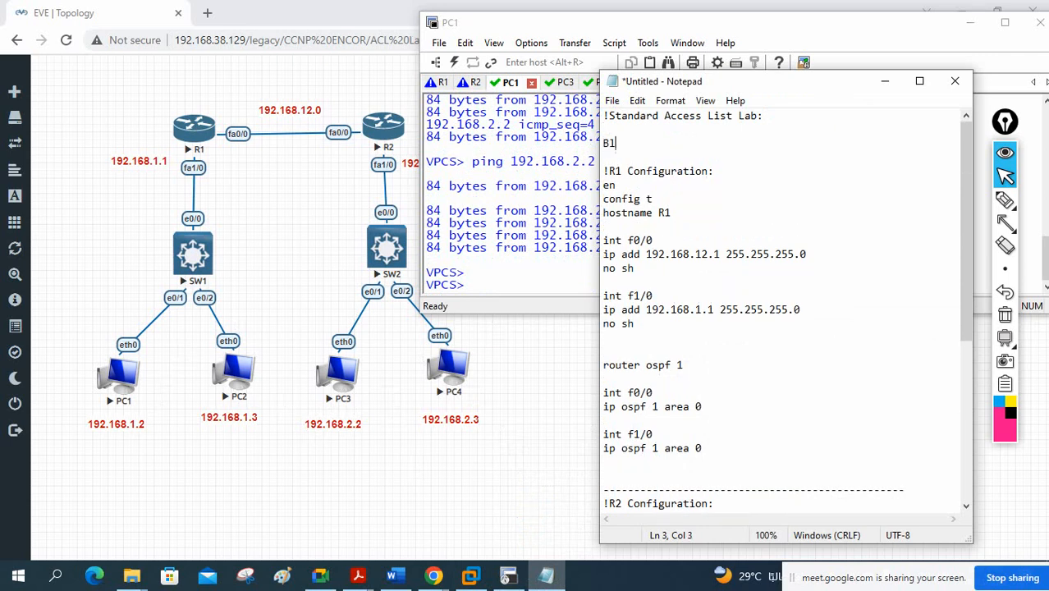
text(Block PC1)
key(BackSpace)
key(BackSpace)
key(BackSpace)
key(BackSpace)
key(BackSpace)
key(BackSpace)
key(BackSpace)
key(BackSpace)
key(BackSpace)
key(BackSpace)
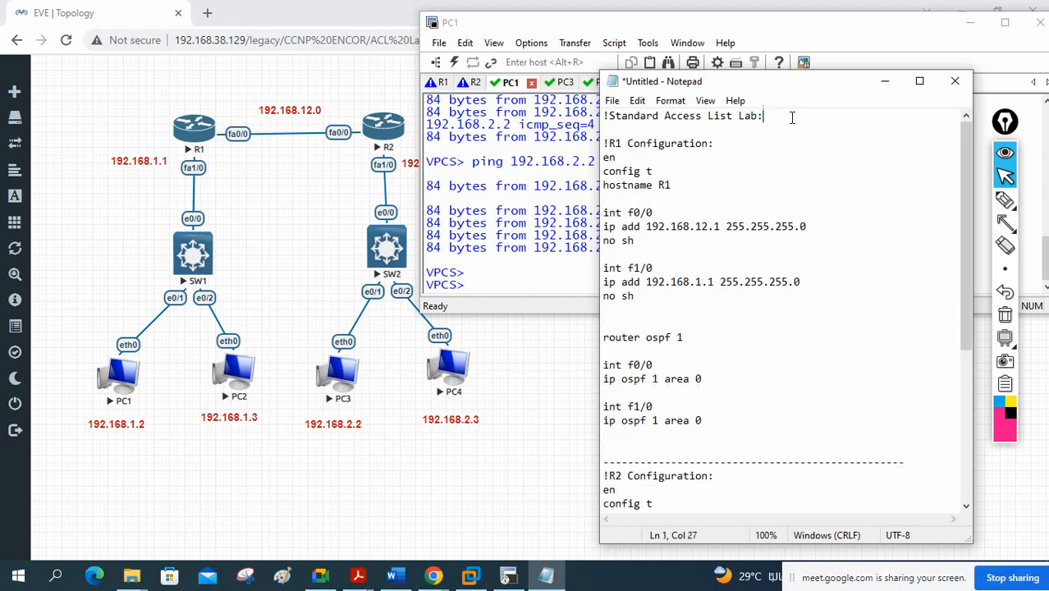
- Add the lab requirement "! PC1 Cannot communicate with PC3." beneath the heading, separated by a blank line
key(Return)
key(Return)
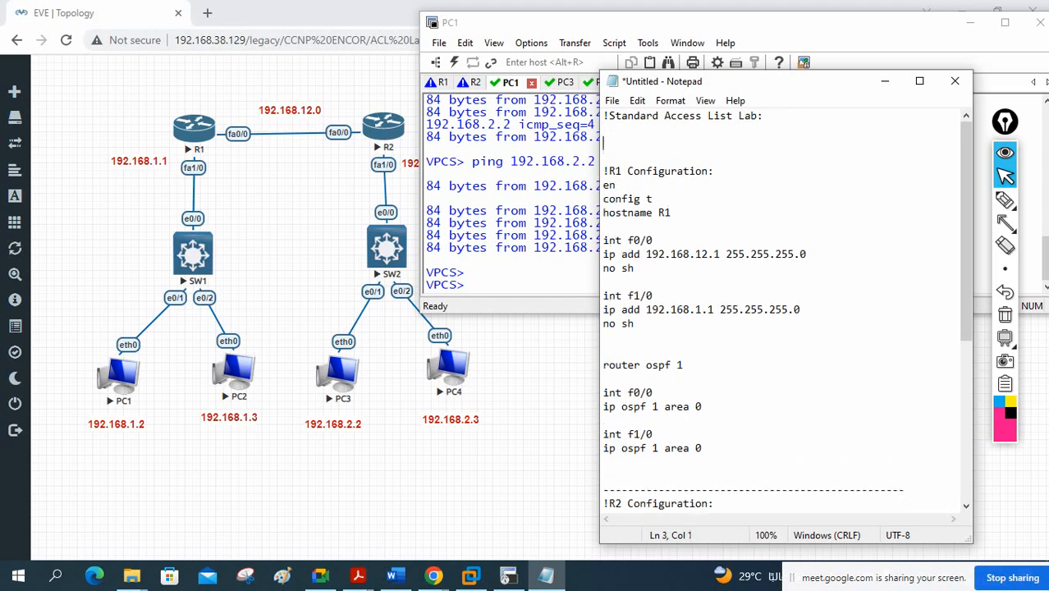
text(! PC1 Cannot com)
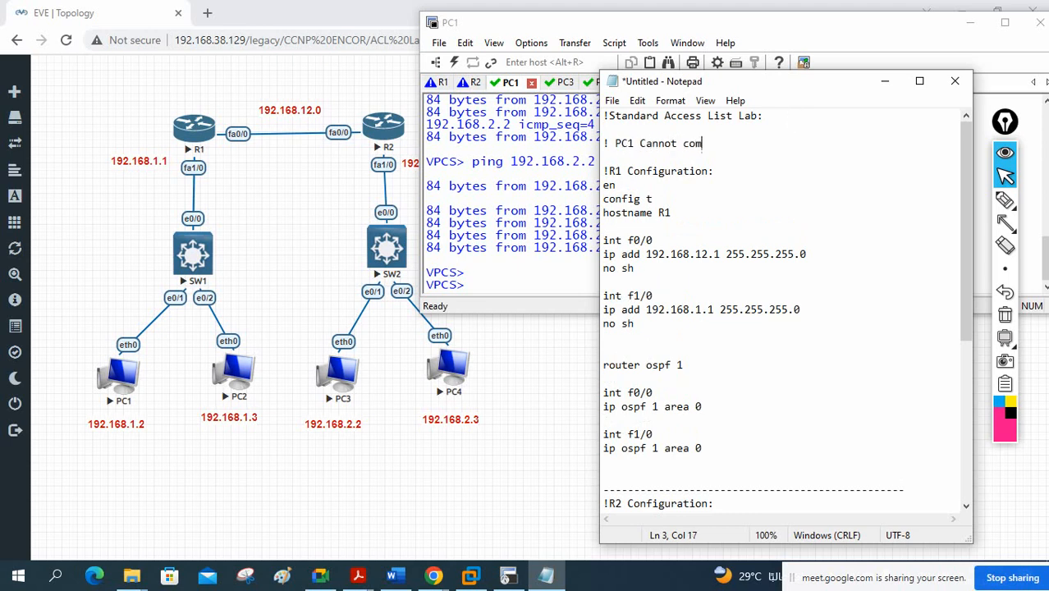
text(municate with PC3.)
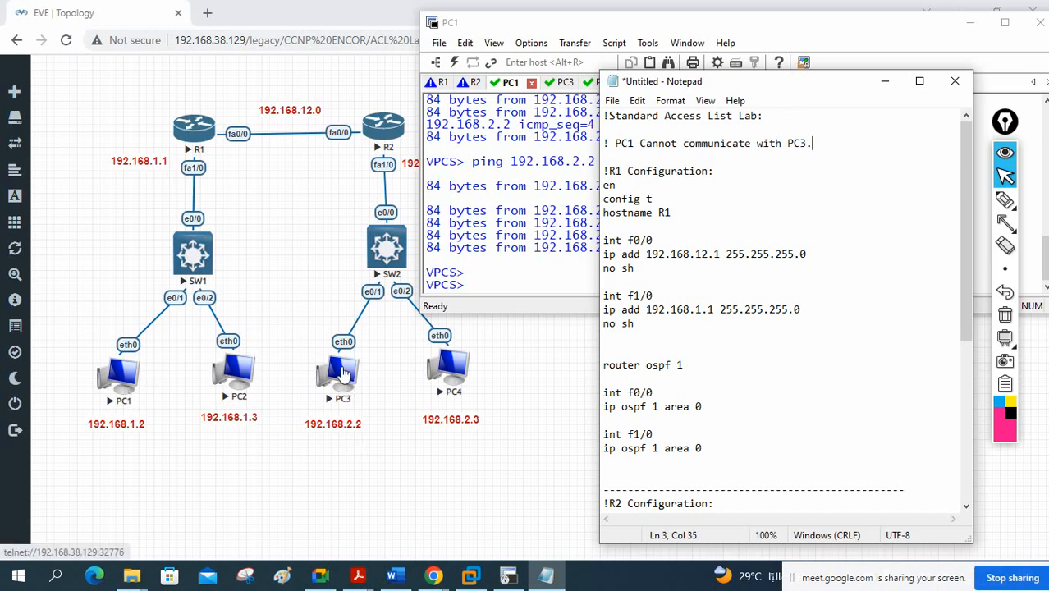
click(746, 341)
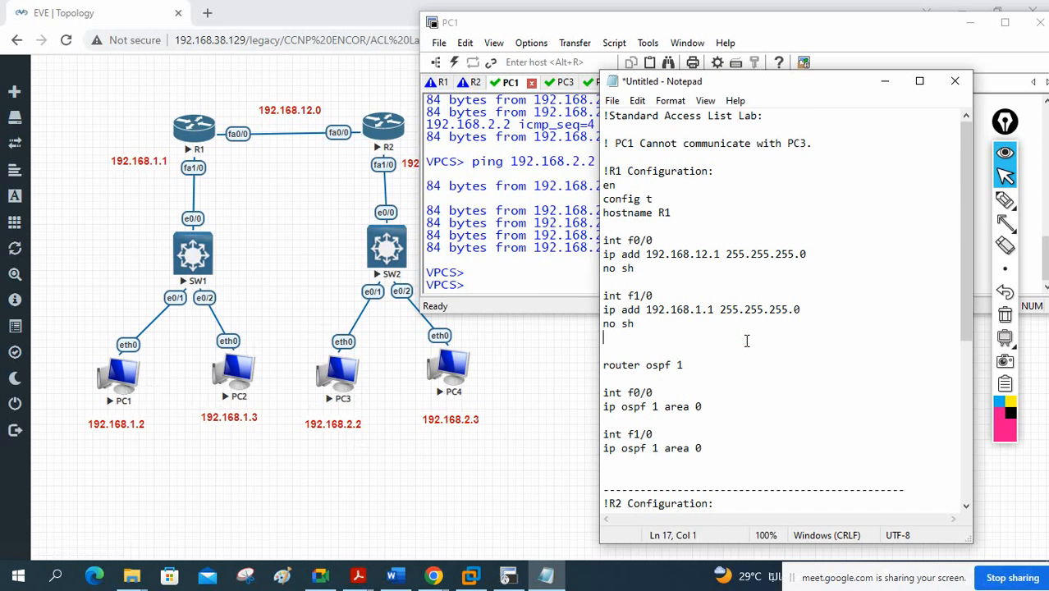
- Annotate the topology with the pen, circling PC1 and PC2 as the source and PC3 and PC4 as the destination
click(1005, 200)
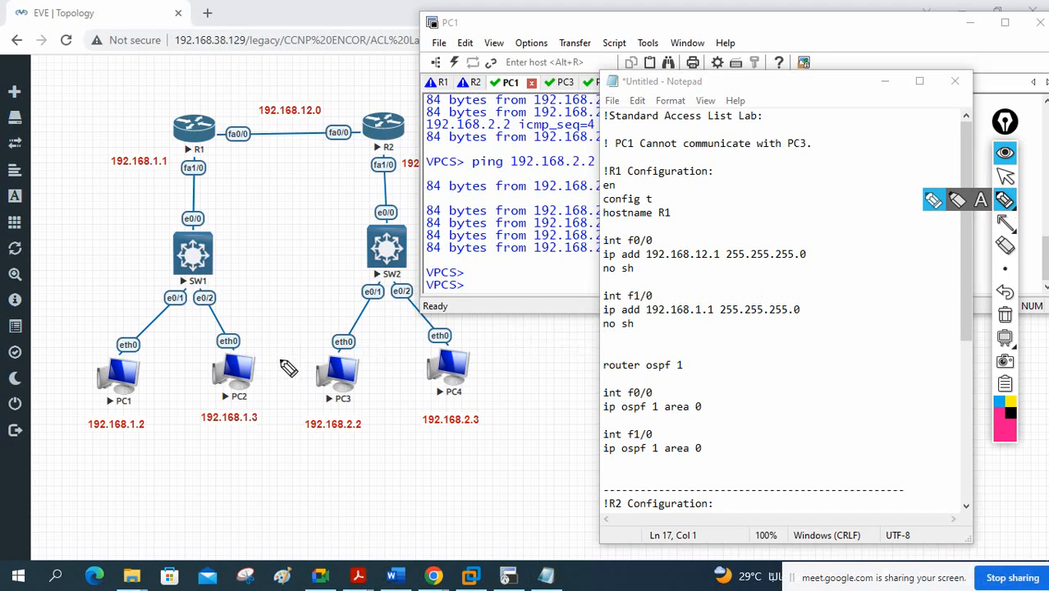
mouse_move(384, 363)
mouse_down()
mouse_move(384, 379)
mouse_move(435, 352)
mouse_up()
drag(117, 331, 198, 297)
mouse_move(189, 329)
mouse_down()
mouse_move(150, 359)
mouse_move(211, 330)
mouse_up()
mouse_move(218, 298)
mouse_down()
mouse_move(258, 386)
mouse_move(168, 297)
mouse_up()
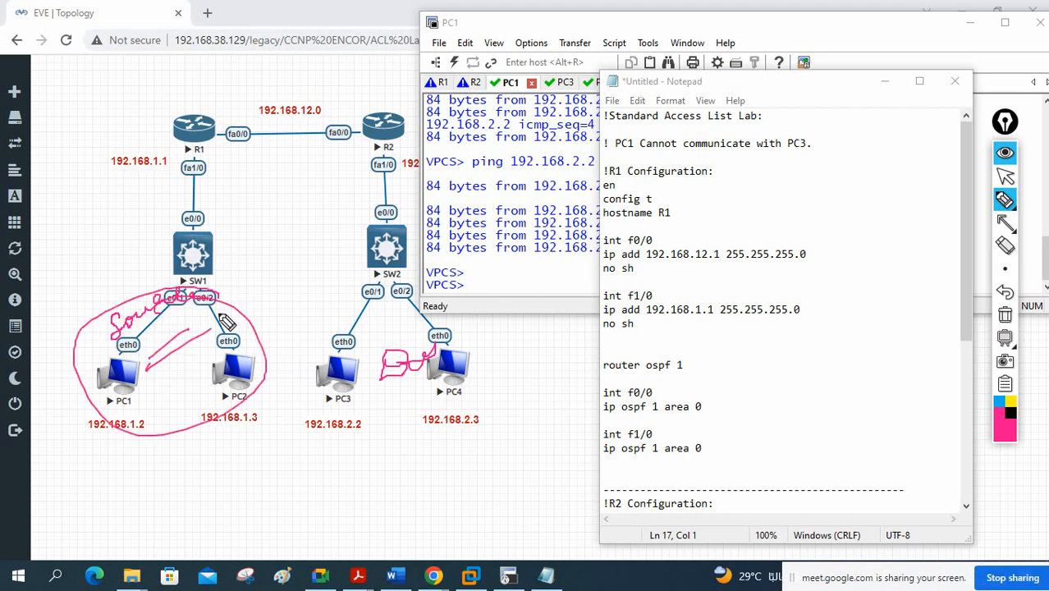
drag(323, 333, 379, 333)
mouse_move(437, 312)
mouse_down()
mouse_move(393, 417)
mouse_move(378, 308)
mouse_up()
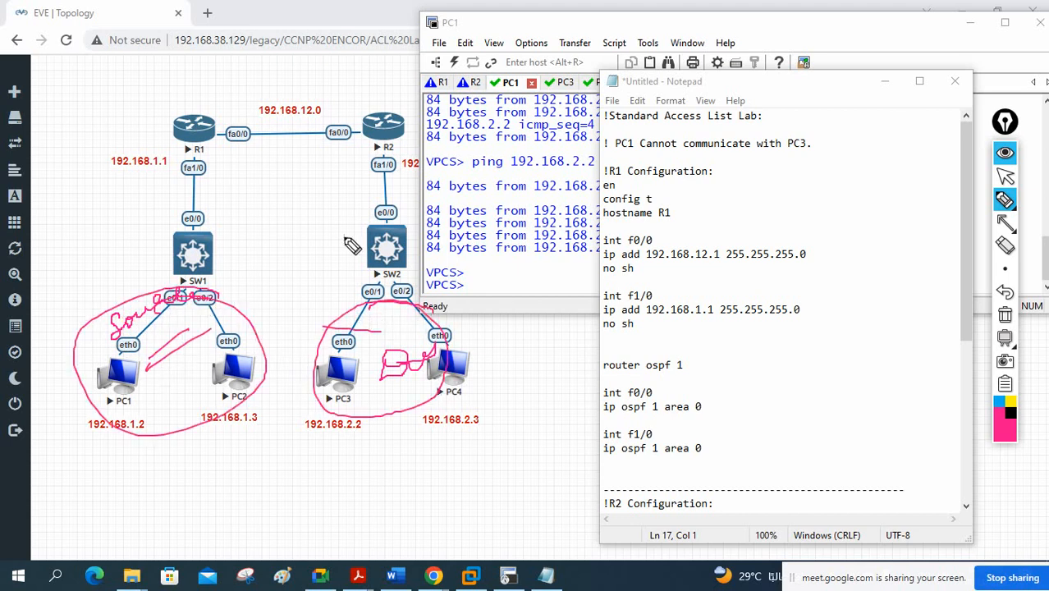
- Mark router R2 and underline the Standard Access List heading with the pen, and clear all ink
mouse_move(358, 69)
mouse_down()
mouse_move(379, 119)
mouse_move(383, 110)
mouse_move(380, 102)
mouse_move(361, 115)
mouse_up()
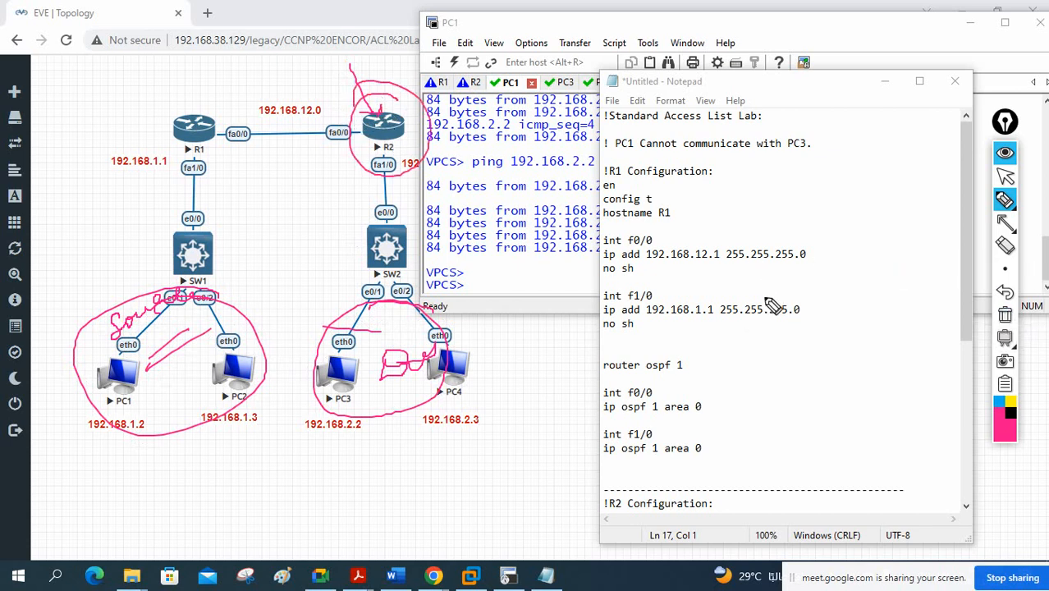
drag(665, 128, 724, 125)
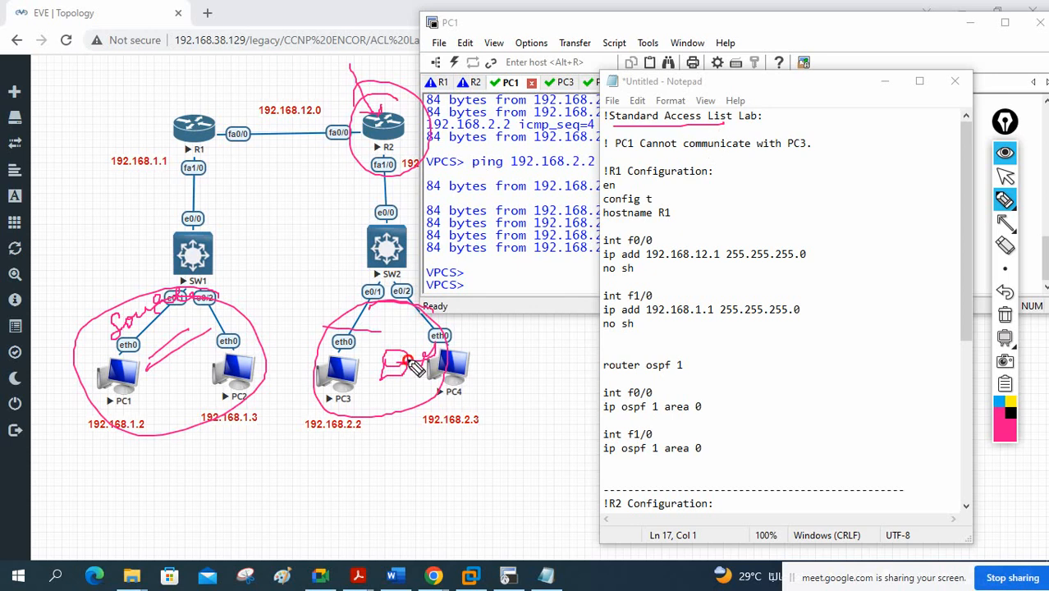
click(1005, 317)
click(1005, 176)
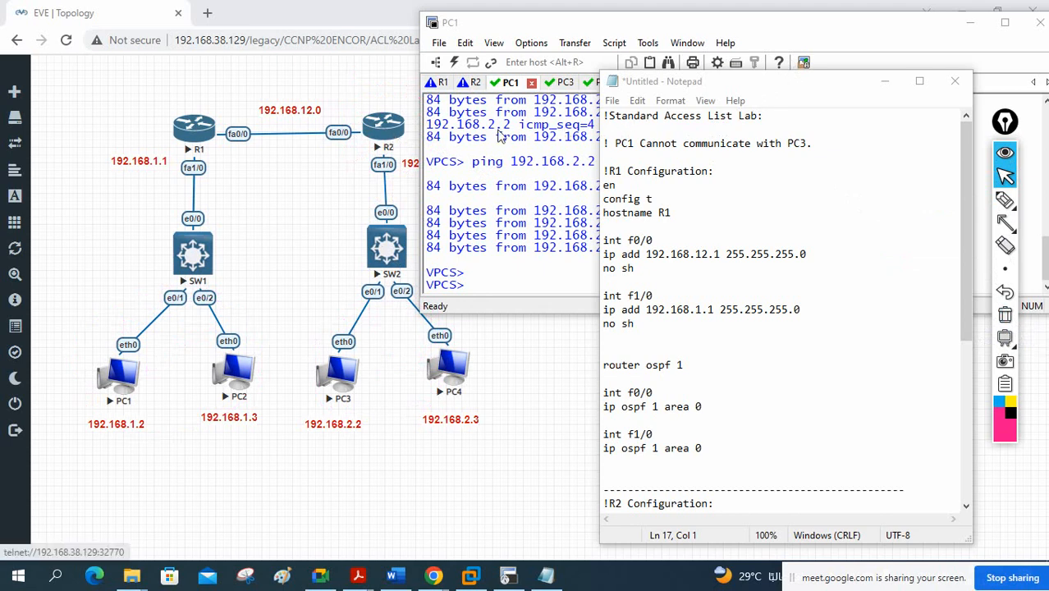
- Add the heading "!Acl Configuration:" at the end of the R2 configuration in the notes, separated by blank lines
drag(968, 162, 954, 318)
click(729, 487)
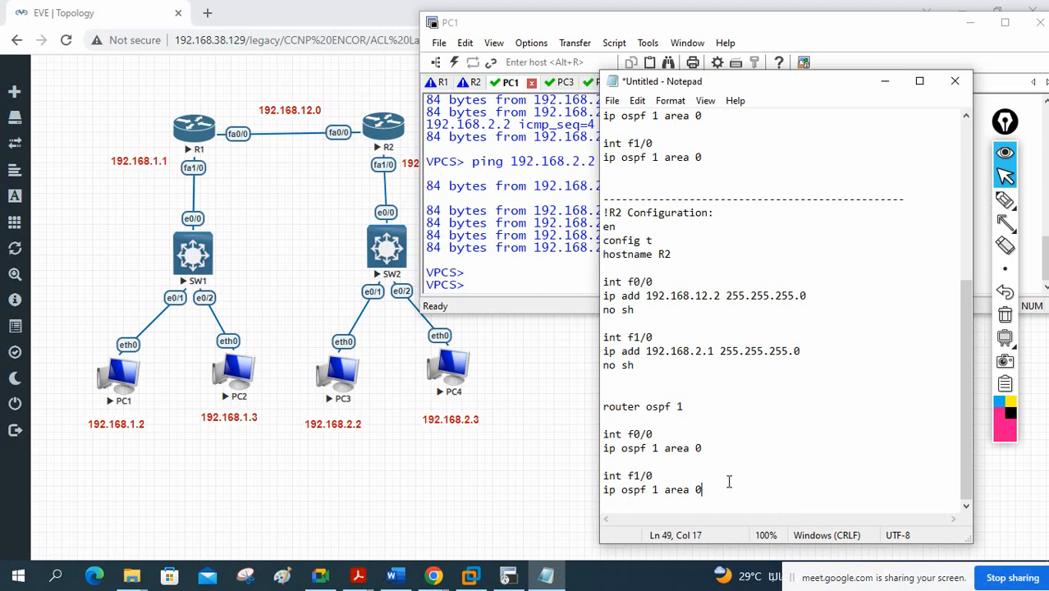
key(Return)
key(Return)
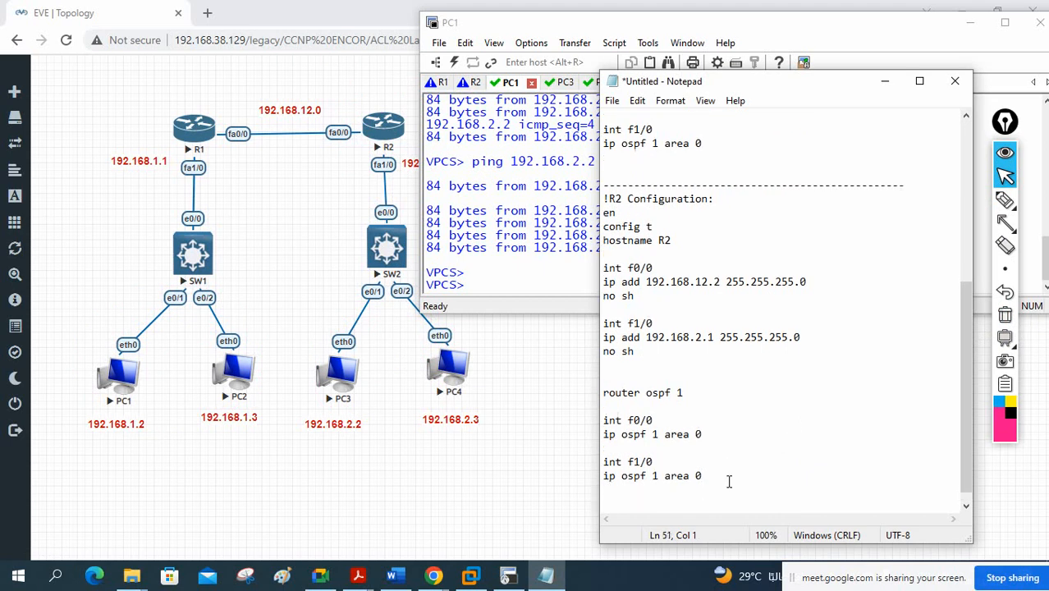
key(Return)
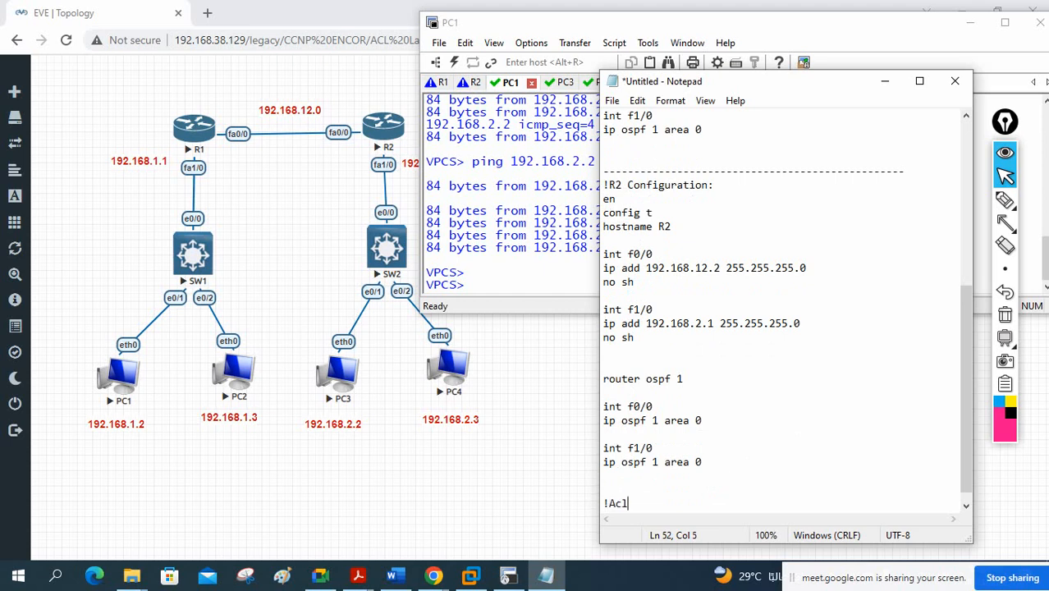
text(!Acl Configuration:)
- Write the ACL lines "access-list 10 deny host 192.168.1.2" and "access-list 10 permit any" below the Acl Configuration heading
key(Return)
key(Return)
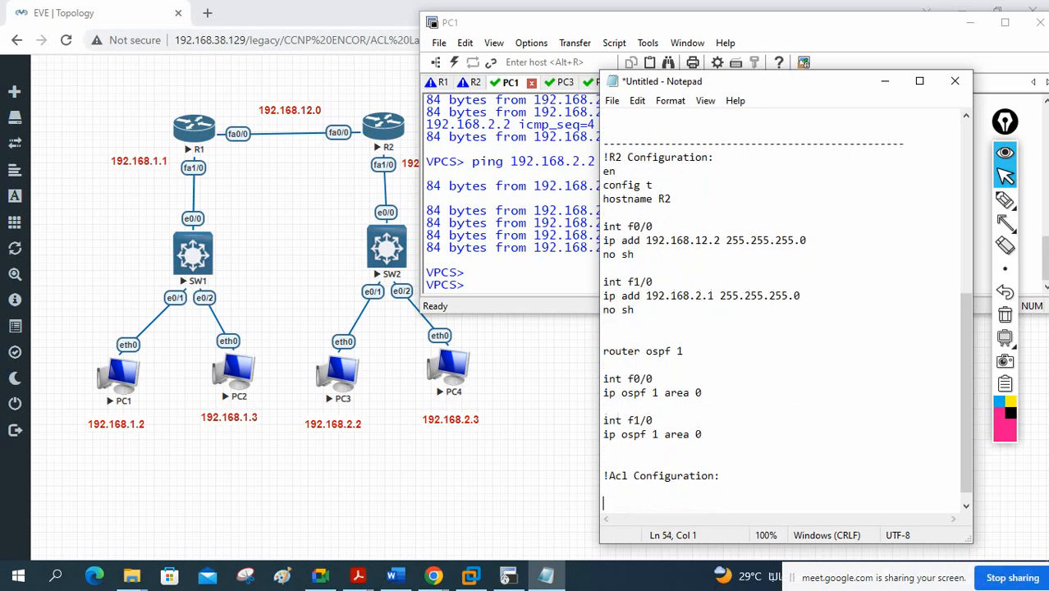
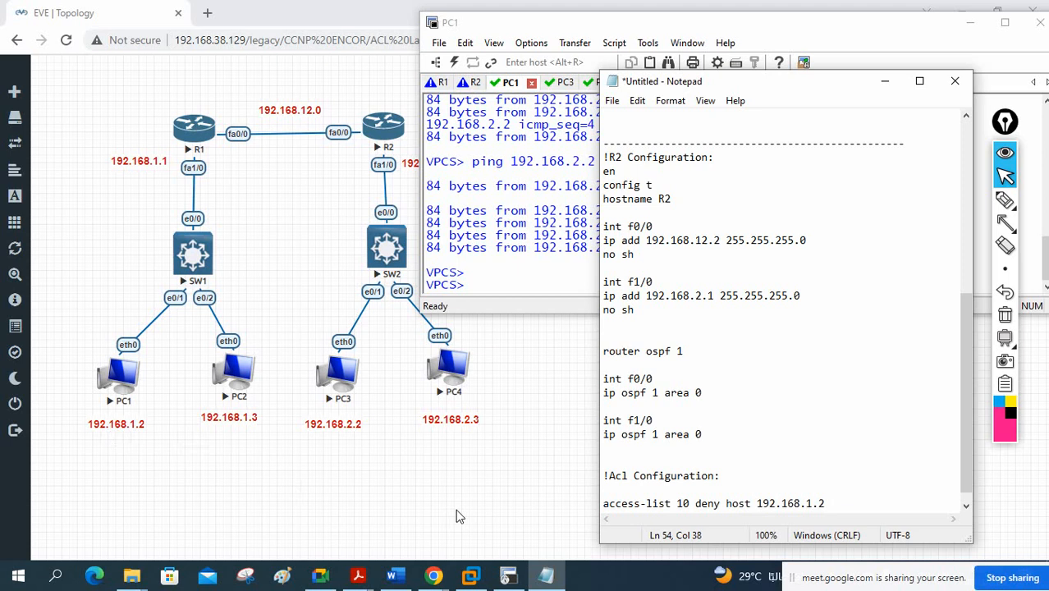
key(Return)
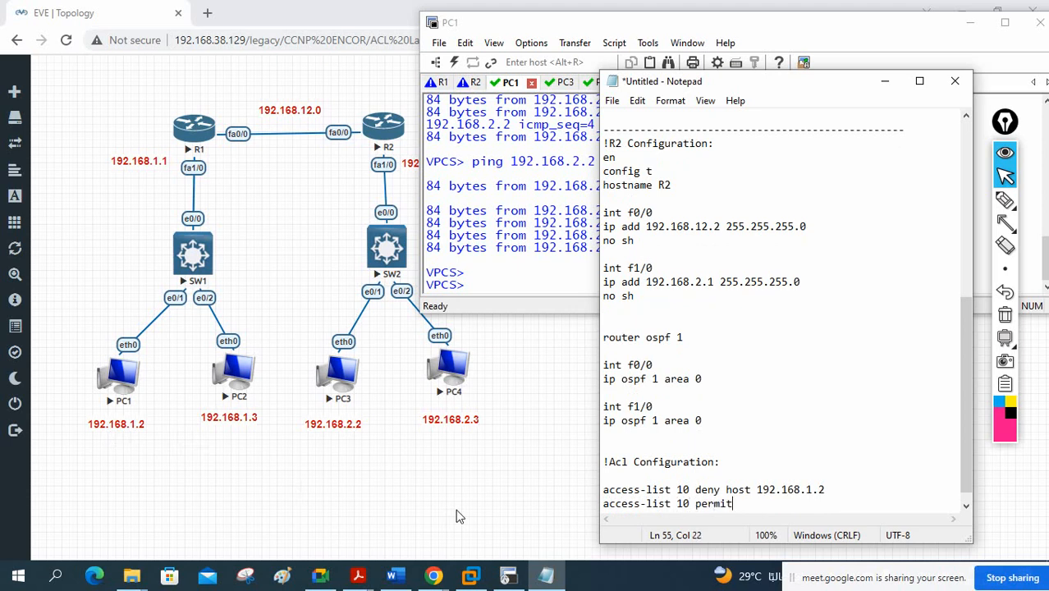
key(Return)
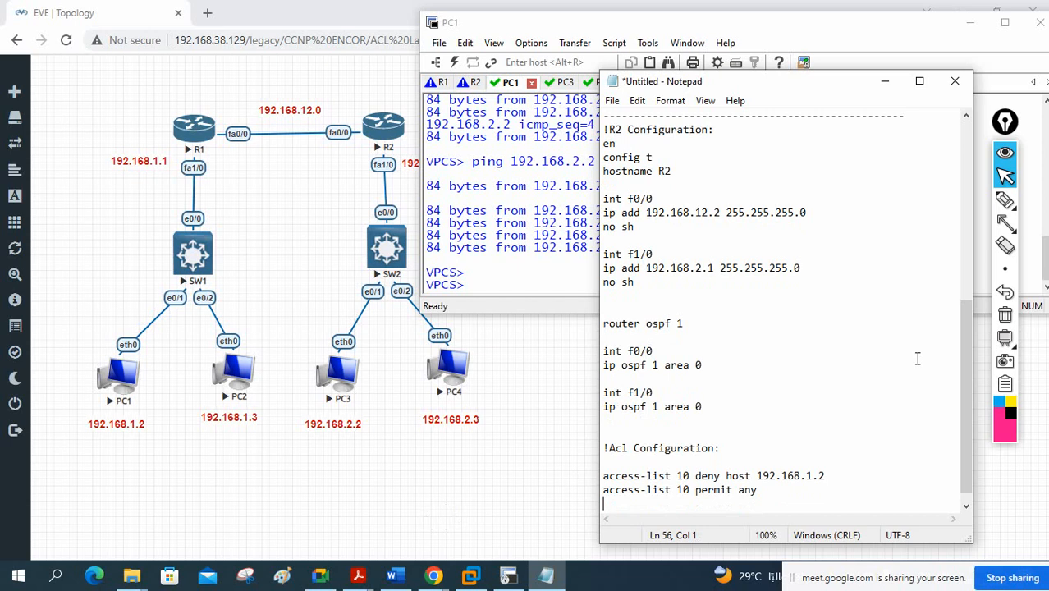
- Sketch a top-to-bottom arrow labelled "Top" at its upper end in the blank area beside the R2 configuration
click(1005, 200)
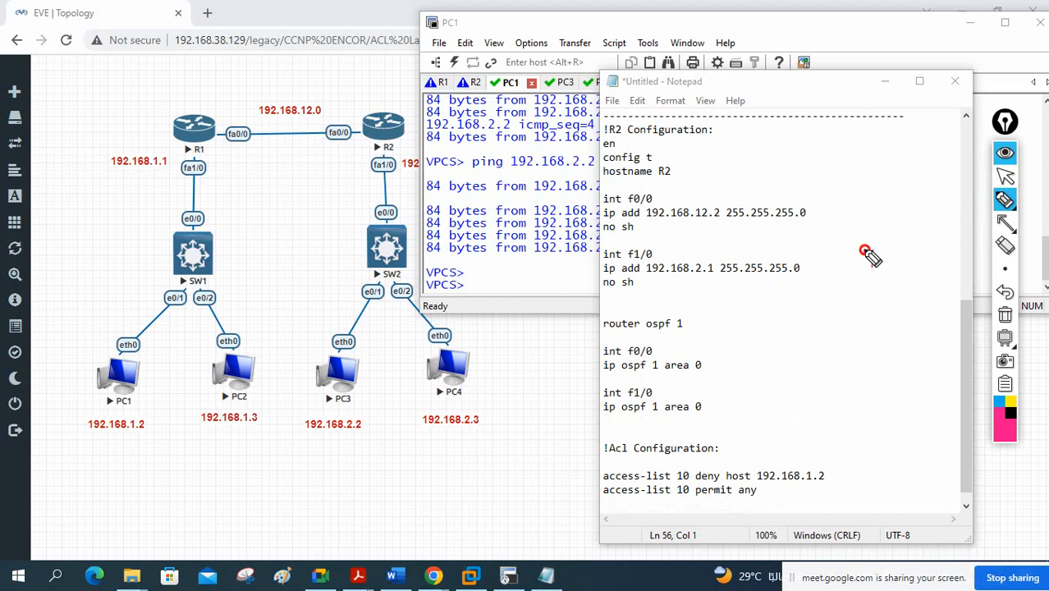
drag(864, 246, 890, 244)
mouse_move(876, 245)
mouse_down()
mouse_move(877, 267)
mouse_move(897, 259)
mouse_move(903, 270)
mouse_up()
drag(902, 247, 909, 258)
mouse_move(860, 376)
mouse_down()
mouse_move(862, 395)
mouse_move(905, 377)
mouse_up()
mouse_move(886, 273)
mouse_down()
mouse_move(894, 367)
mouse_move(901, 365)
mouse_up()
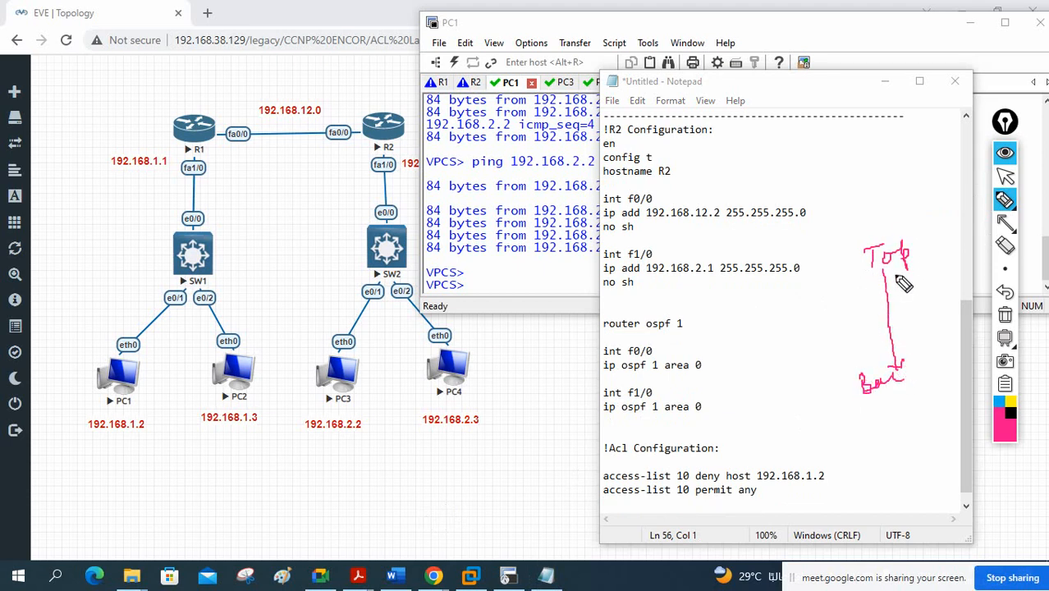
- Add pointing arrows and "deny" to the top-to-bottom sketch, strike through the permit any line, and clear the ink
mouse_move(902, 281)
mouse_down()
mouse_move(942, 267)
mouse_move(943, 253)
mouse_move(892, 286)
mouse_move(904, 287)
mouse_up()
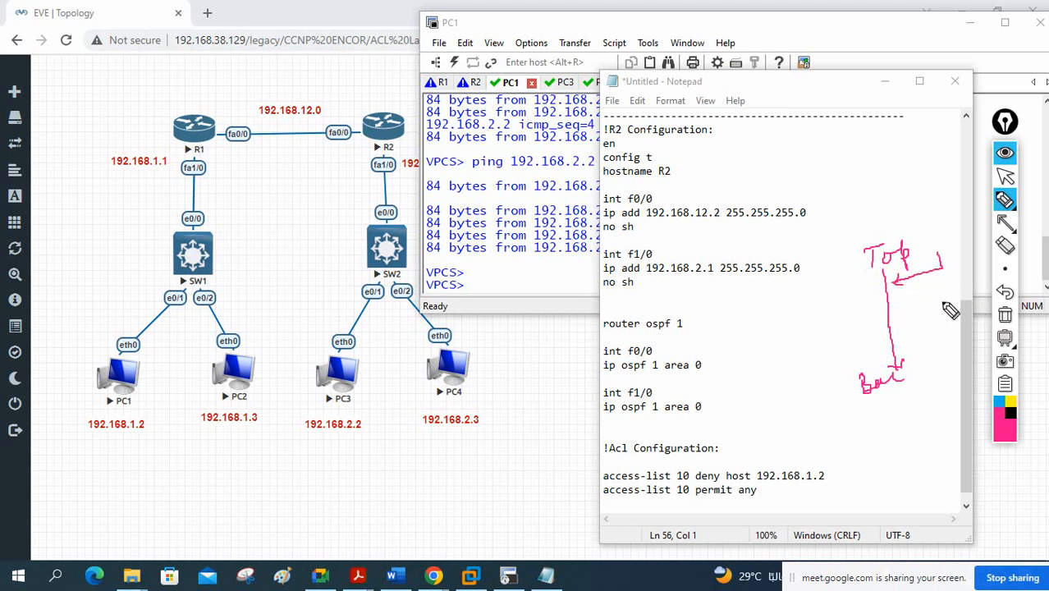
mouse_move(949, 287)
mouse_down()
mouse_move(929, 355)
mouse_move(914, 362)
mouse_up()
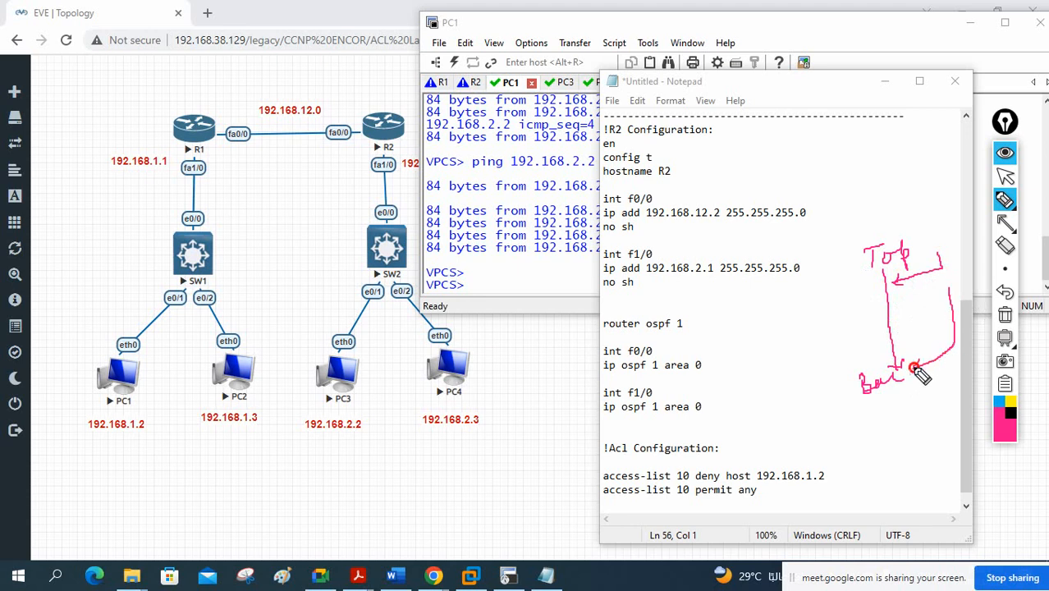
drag(916, 398, 963, 389)
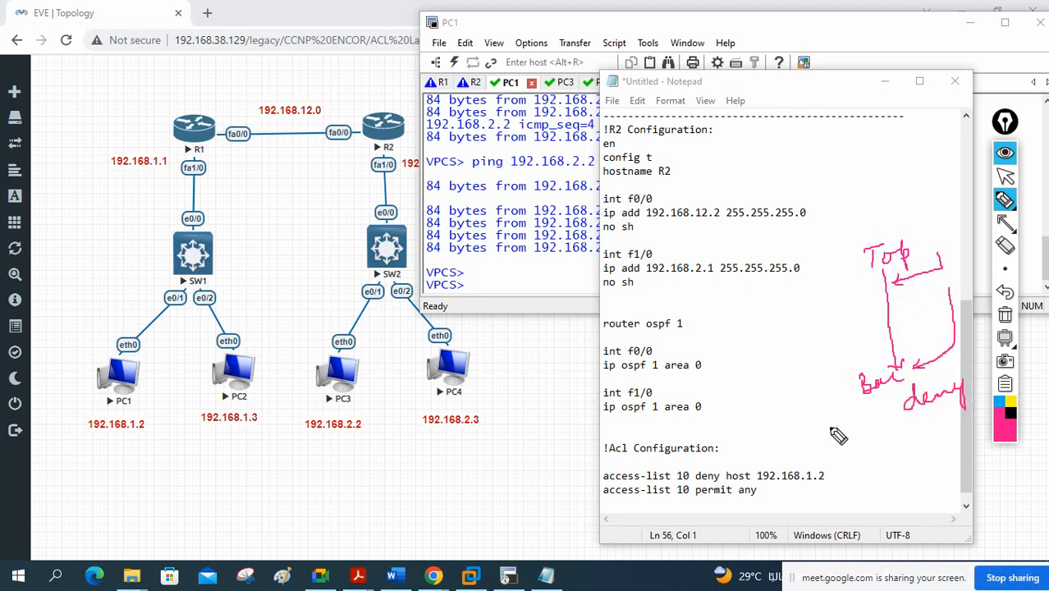
mouse_move(701, 500)
mouse_down()
mouse_move(736, 498)
mouse_move(611, 491)
mouse_up()
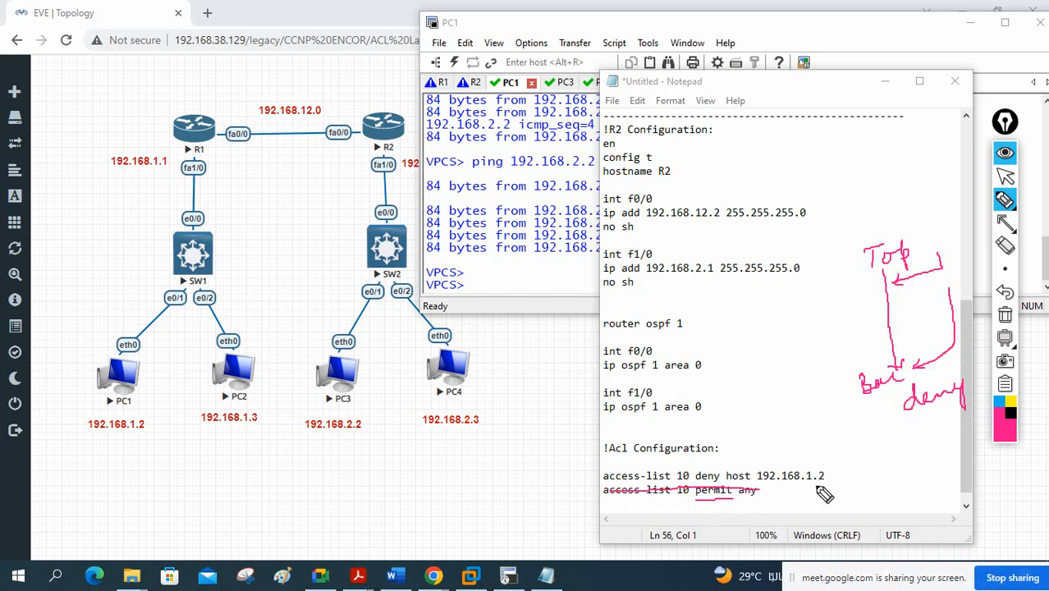
click(1005, 315)
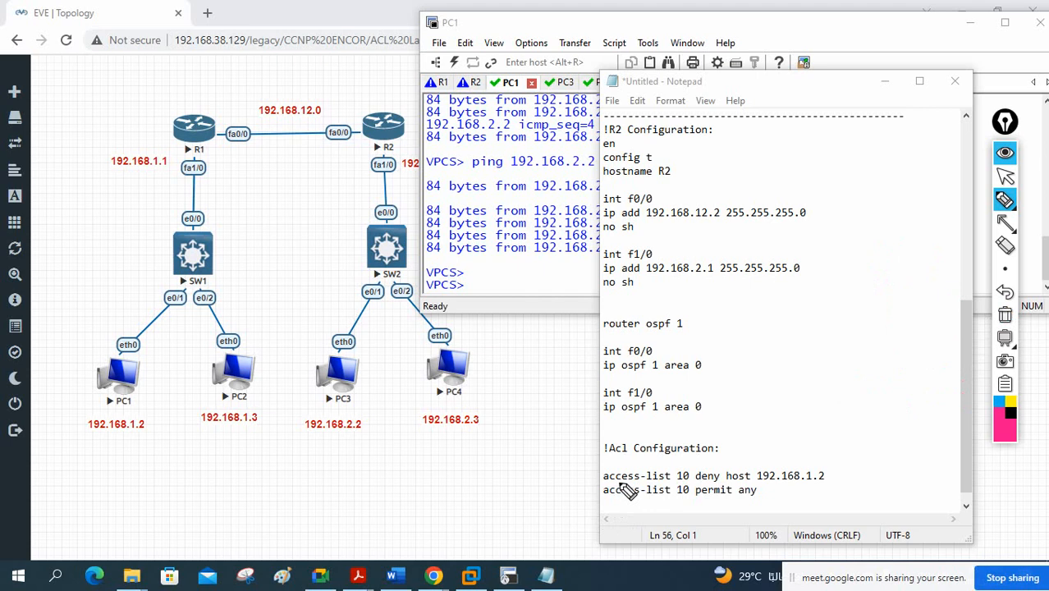
- Underline access list number 10 and handwrite the ranges 1-99 and 1300-1999 beside the configuration, circled together
drag(676, 483, 692, 484)
drag(809, 359, 810, 379)
drag(810, 364, 858, 363)
drag(866, 346, 880, 359)
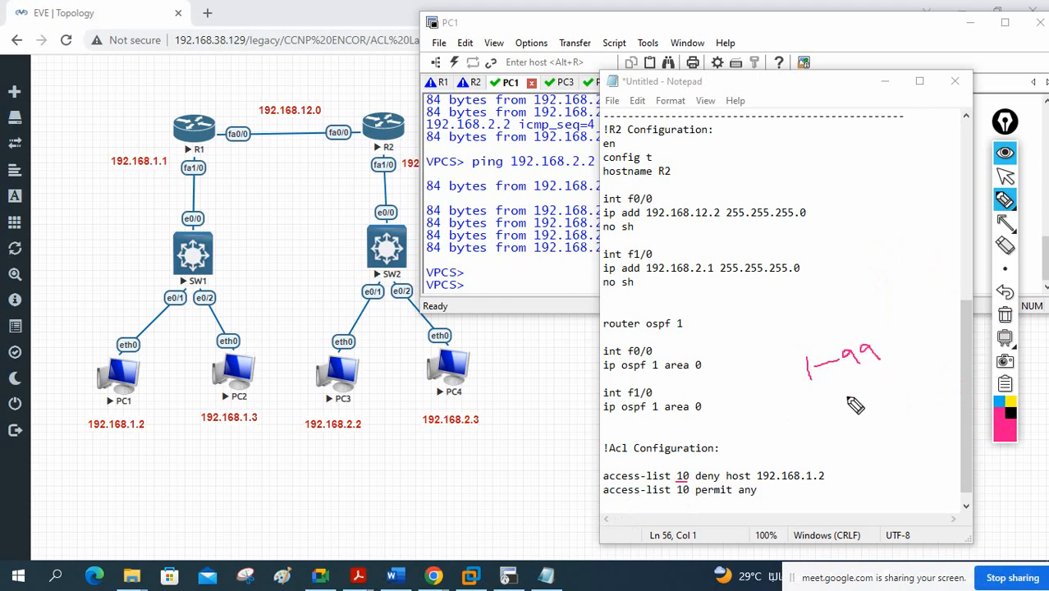
drag(847, 396, 851, 406)
mouse_move(858, 393)
mouse_down()
mouse_move(890, 397)
mouse_move(917, 356)
mouse_move(957, 351)
mouse_up()
mouse_move(938, 321)
mouse_down()
mouse_move(913, 319)
mouse_move(791, 408)
mouse_move(946, 384)
mouse_move(915, 328)
mouse_up()
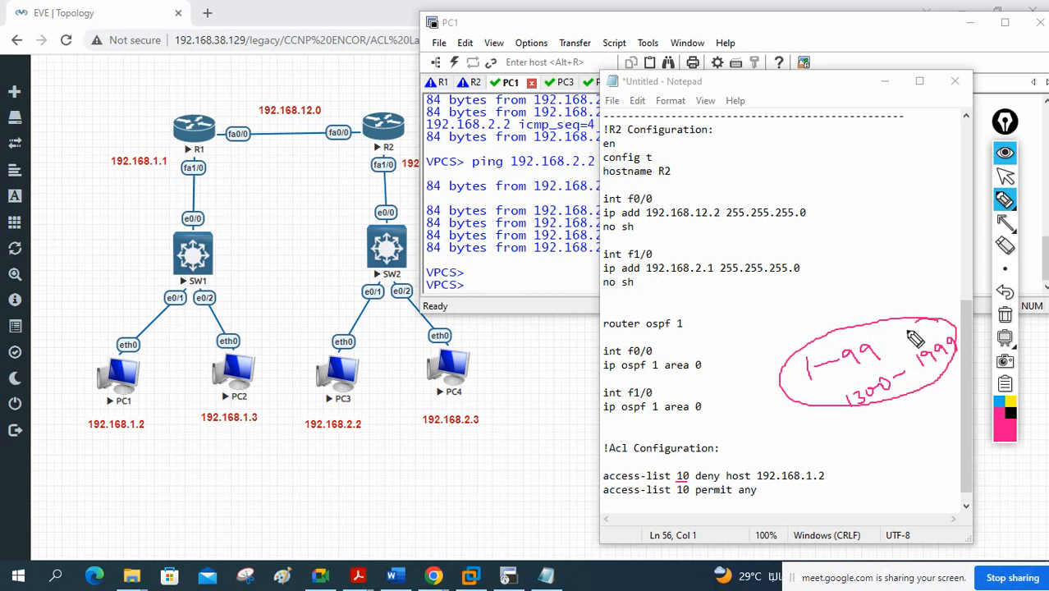
- Handwrite and circle the ranges 100-199 and 2000-2699, link the 1-99 range to number 10, and clear the ink
mouse_move(796, 437)
mouse_down()
mouse_move(793, 448)
mouse_move(867, 427)
mouse_move(872, 415)
mouse_move(902, 421)
mouse_up()
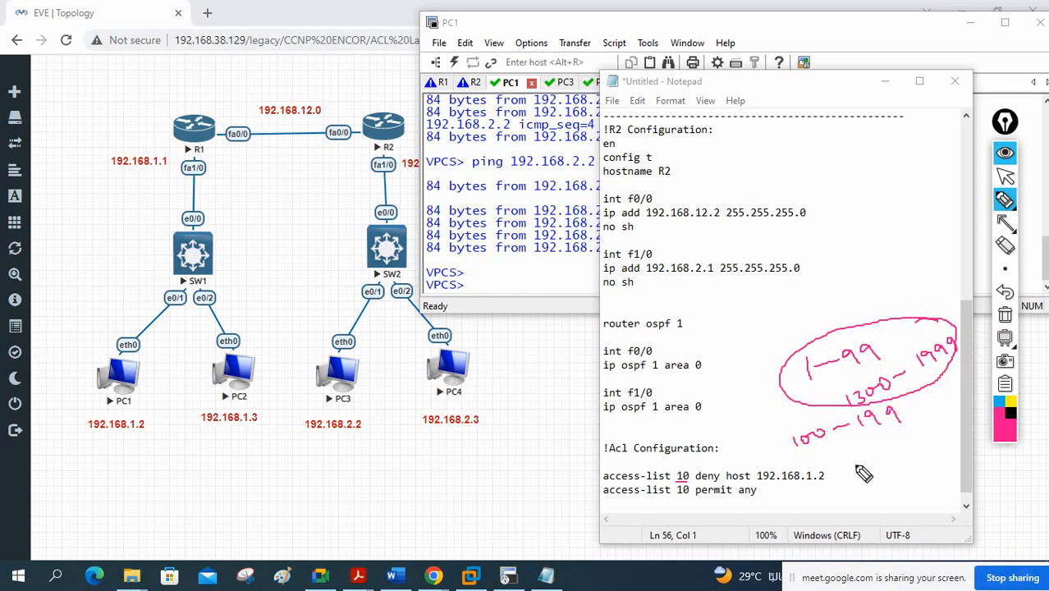
mouse_move(855, 462)
mouse_down()
mouse_move(870, 471)
mouse_move(920, 442)
mouse_move(927, 423)
mouse_move(960, 410)
mouse_move(959, 394)
mouse_move(862, 409)
mouse_move(920, 487)
mouse_move(964, 394)
mouse_up()
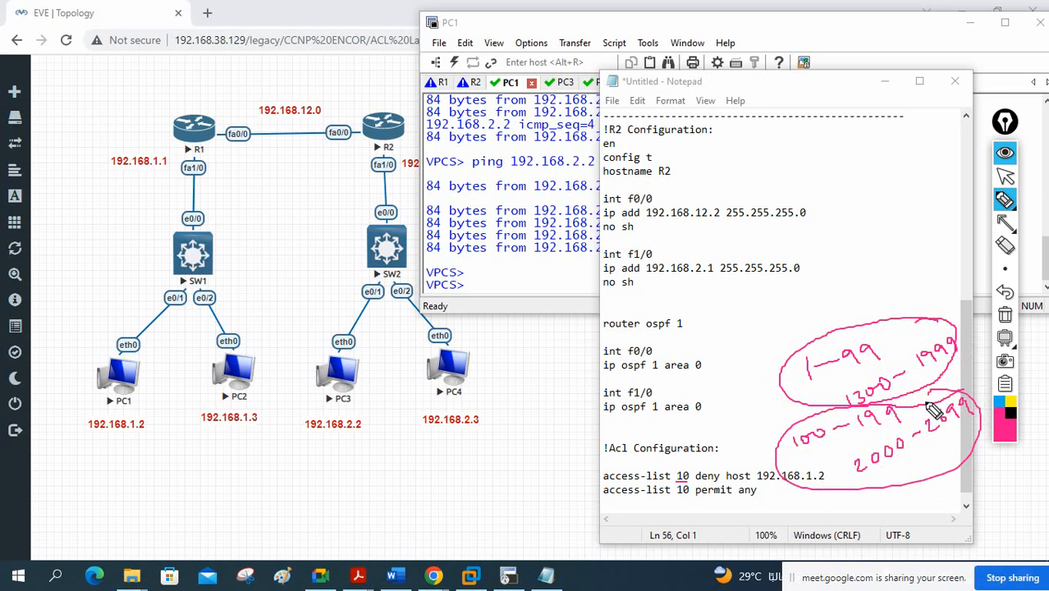
drag(846, 376, 894, 369)
drag(806, 396, 692, 475)
click(1005, 314)
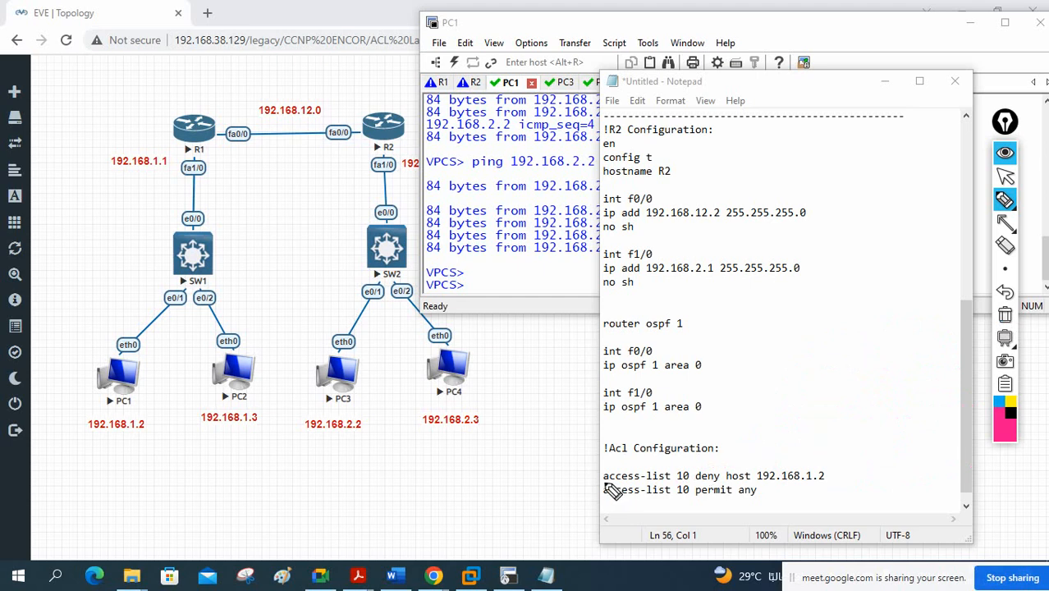
- Underline "access-list" and circle 10 in the deny line, handwrite a short note above, and clear the ink
mouse_move(605, 484)
mouse_down()
mouse_move(694, 481)
mouse_move(684, 468)
mouse_up()
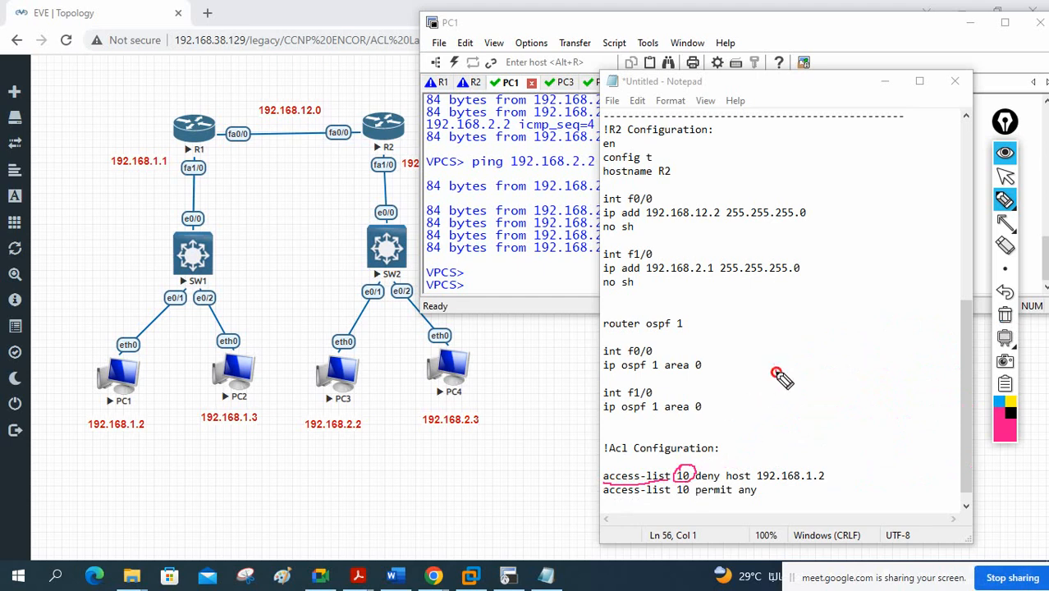
mouse_move(777, 373)
mouse_down()
mouse_move(787, 387)
mouse_move(797, 372)
mouse_move(826, 375)
mouse_up()
drag(834, 361, 836, 375)
click(1005, 316)
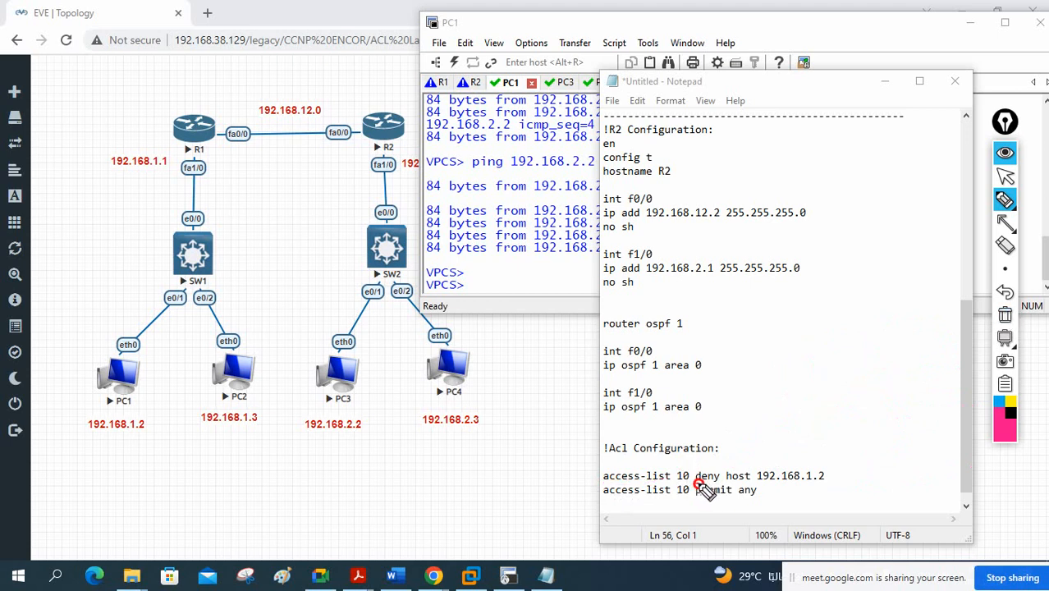
- Underline "deny" and the host address, circle "host" in the first ACL line, and clear the ink
drag(699, 484, 798, 483)
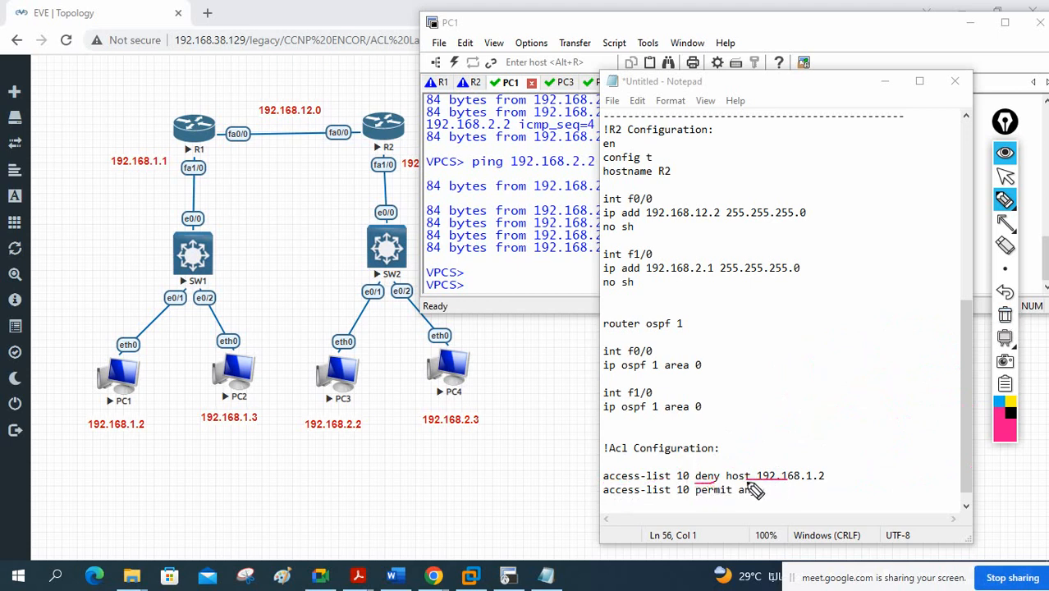
mouse_move(743, 465)
mouse_down()
mouse_move(734, 469)
mouse_move(756, 491)
mouse_up()
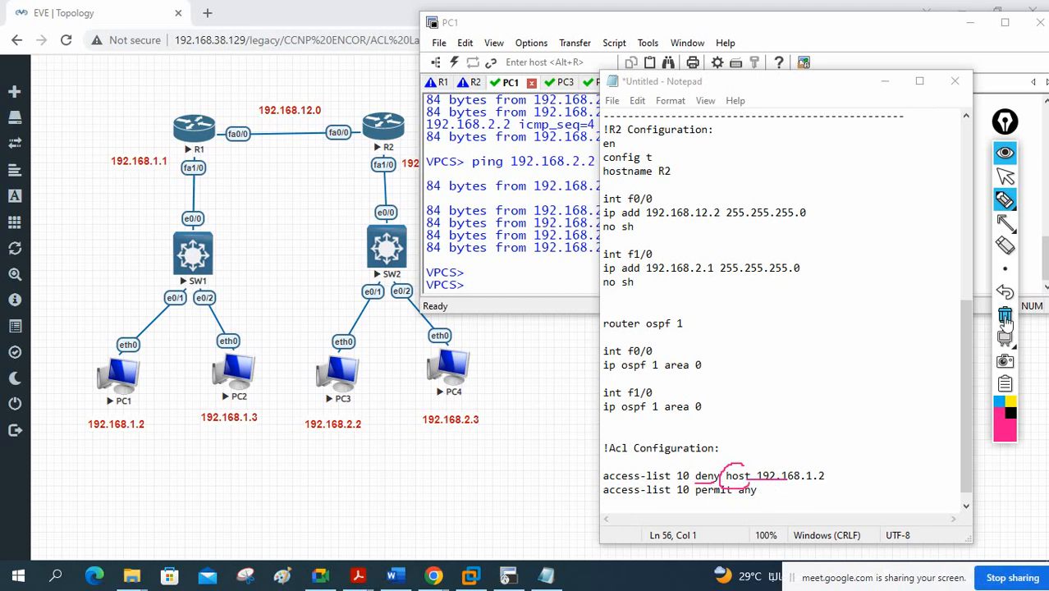
click(1005, 316)
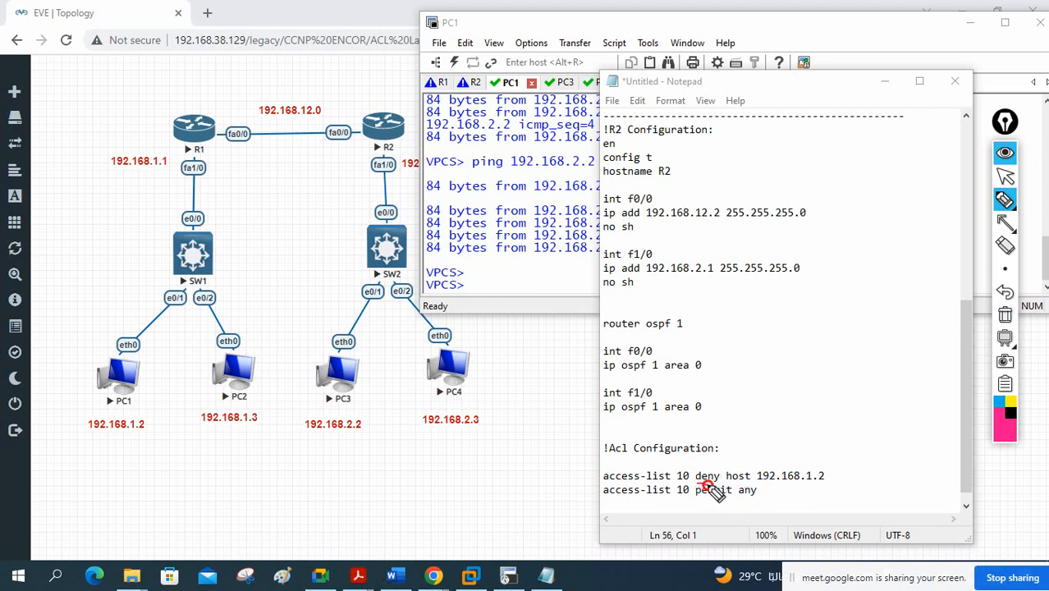
- Underline "deny" and scribble over "host" in the first ACL line with the pen, and clear the ink
drag(709, 483, 698, 484)
drag(726, 482, 750, 483)
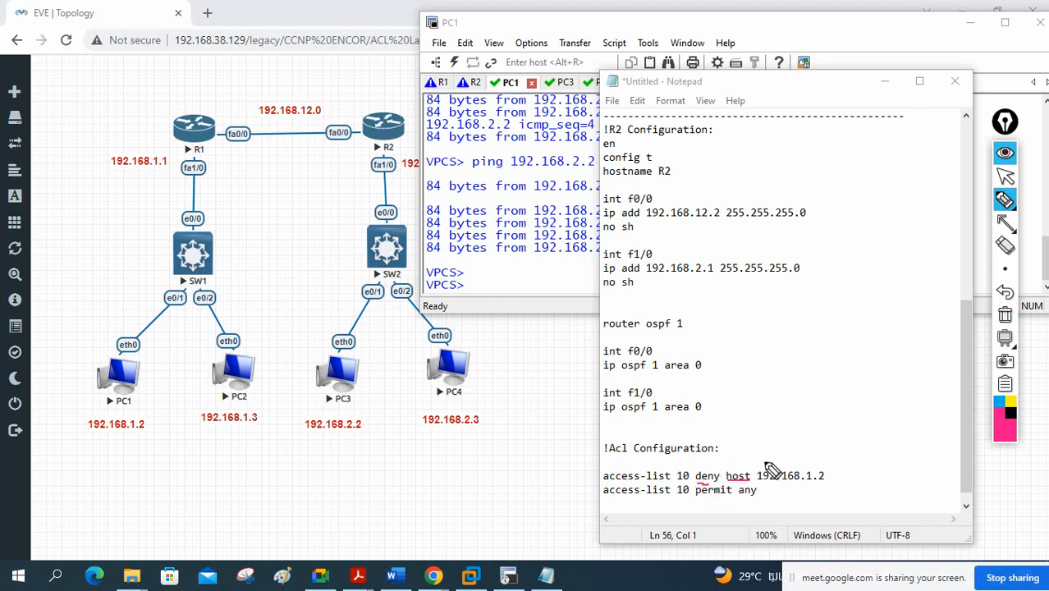
mouse_move(736, 483)
mouse_down()
mouse_move(727, 476)
mouse_move(747, 478)
mouse_up()
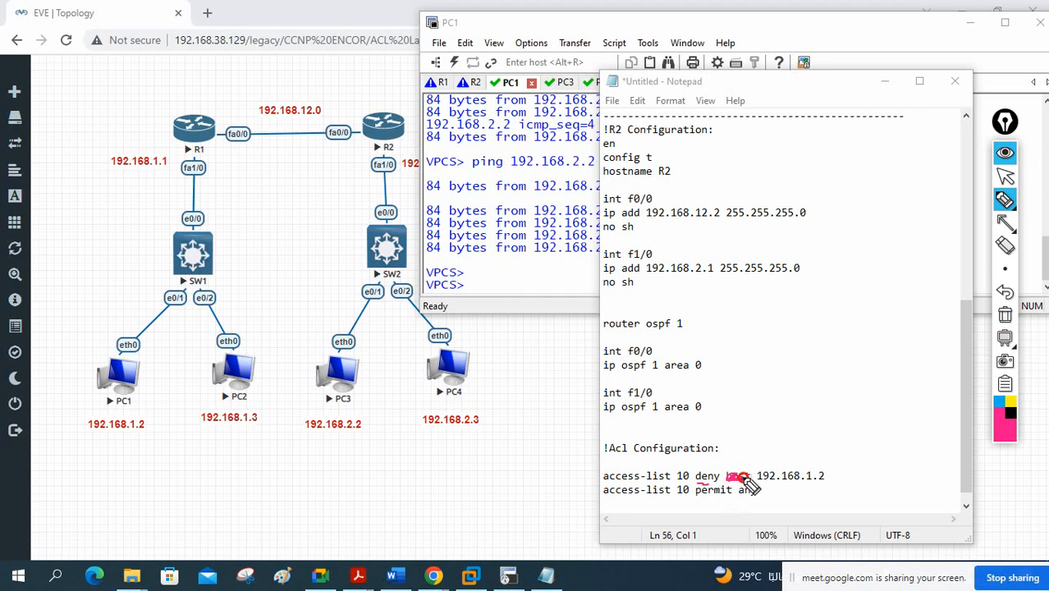
click(1005, 317)
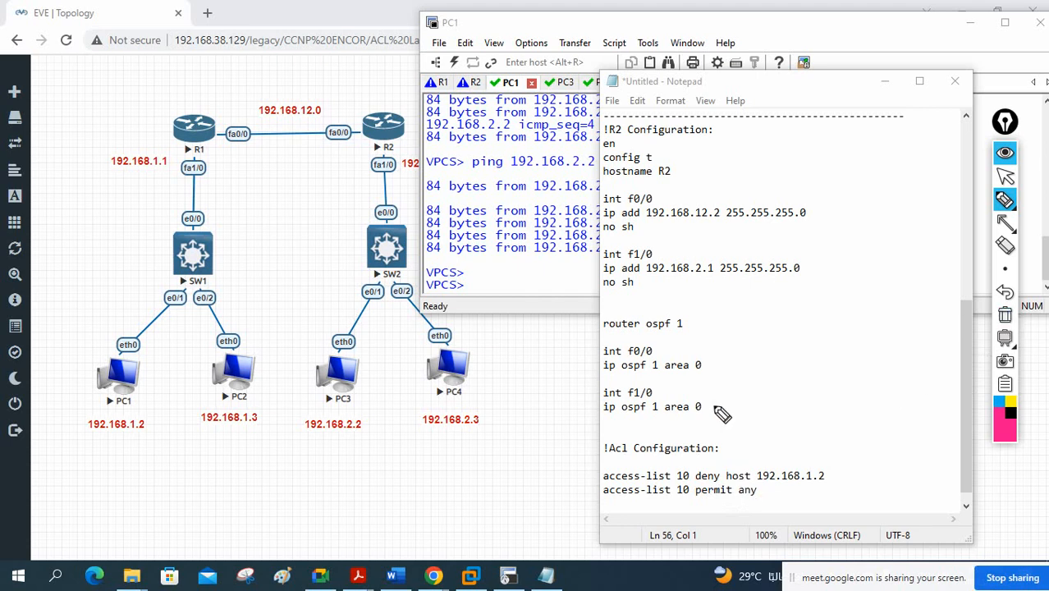
- Circle PC1 in the topology, underline "host", and tick both access-list 10 lines with the pen
mouse_move(152, 370)
mouse_down()
mouse_move(124, 338)
mouse_move(168, 417)
mouse_move(164, 374)
mouse_up()
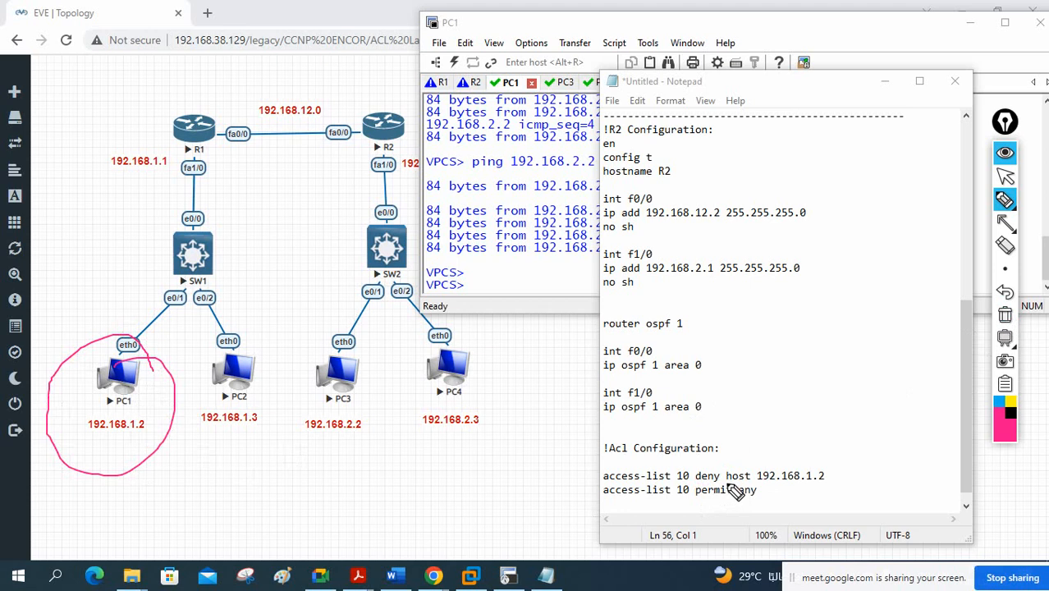
drag(726, 483, 750, 483)
drag(829, 474, 844, 467)
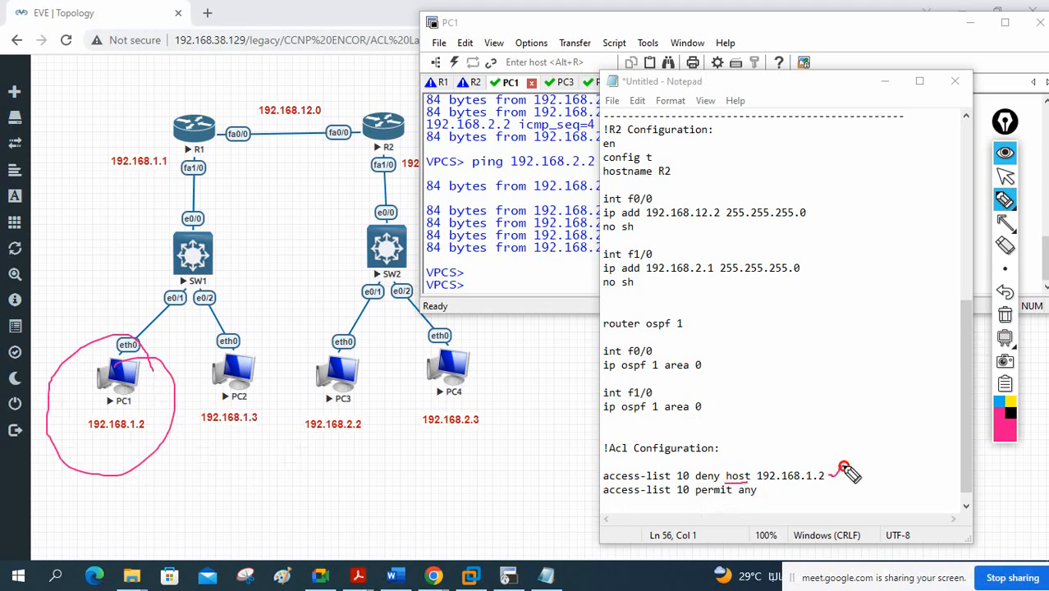
mouse_move(604, 498)
mouse_down()
mouse_move(720, 502)
mouse_move(775, 481)
mouse_up()
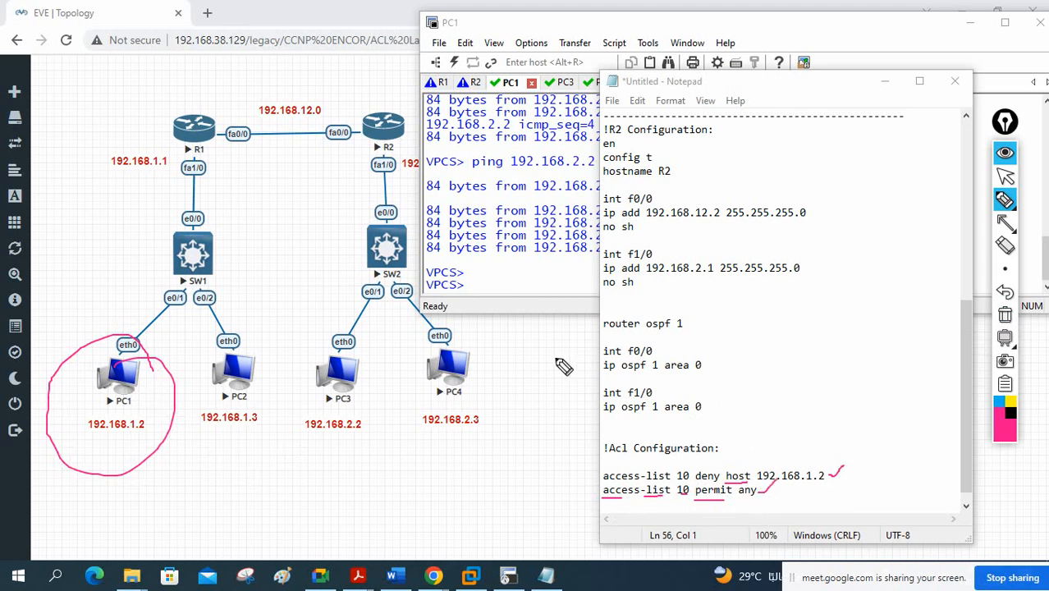
- Trace the traffic path from PC1 to R2 with the pen, mark around R2's interfaces, and clear the ink
mouse_move(346, 103)
mouse_down()
mouse_move(356, 88)
mouse_move(361, 114)
mouse_up()
mouse_move(125, 376)
mouse_down()
mouse_move(144, 277)
mouse_move(318, 99)
mouse_move(398, 104)
mouse_up()
mouse_move(311, 93)
mouse_down()
mouse_move(330, 110)
mouse_move(312, 126)
mouse_up()
mouse_move(389, 120)
mouse_down()
mouse_move(418, 230)
mouse_move(399, 296)
mouse_up()
click(1003, 316)
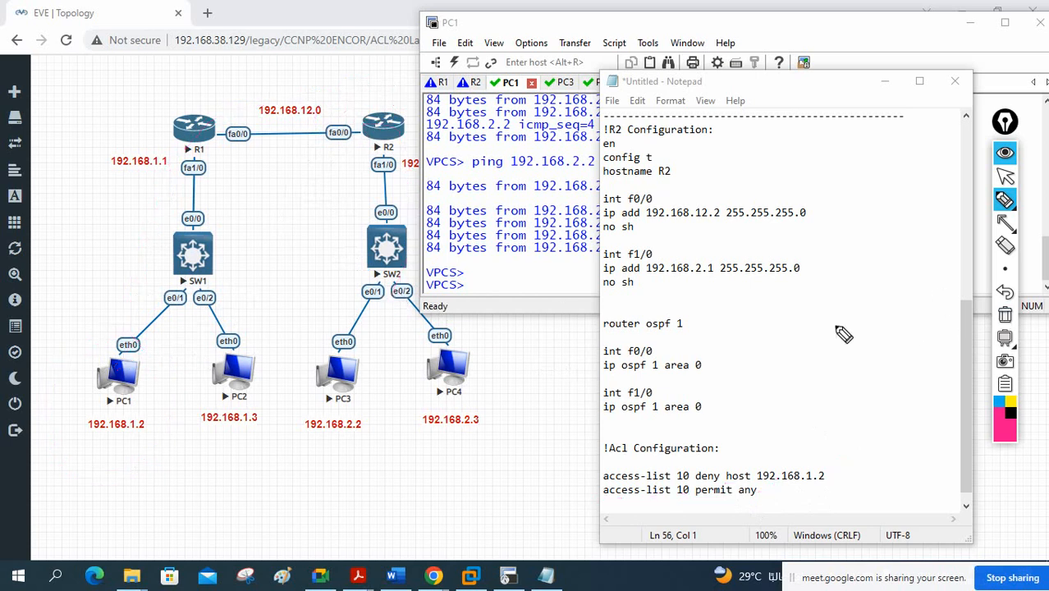
- Handwrite "ACL" with a circled 2, draw an arrow to the access-list lines, and clear the ink
mouse_move(791, 320)
mouse_down()
mouse_move(832, 303)
mouse_move(878, 305)
mouse_move(833, 336)
mouse_move(857, 406)
mouse_move(775, 491)
mouse_move(819, 479)
mouse_up()
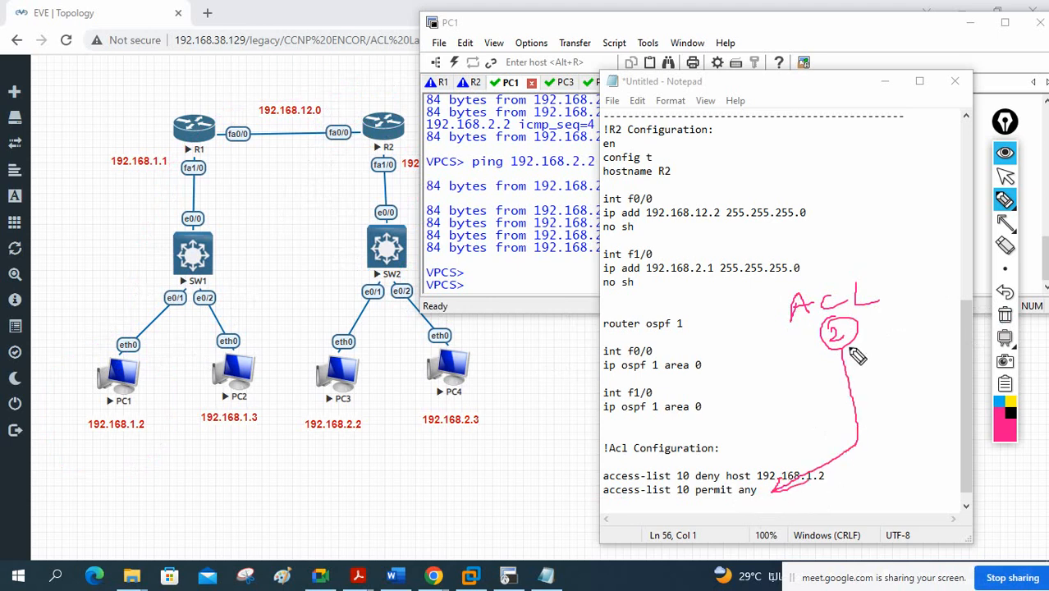
mouse_move(860, 363)
mouse_down()
mouse_move(883, 394)
mouse_move(861, 470)
mouse_up()
click(1005, 314)
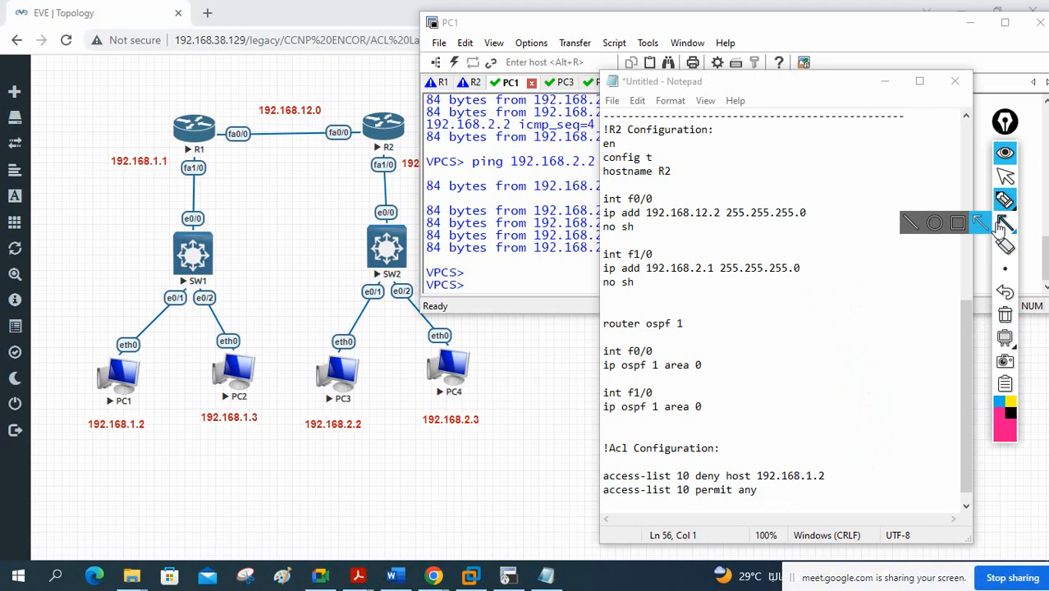
click(1005, 179)
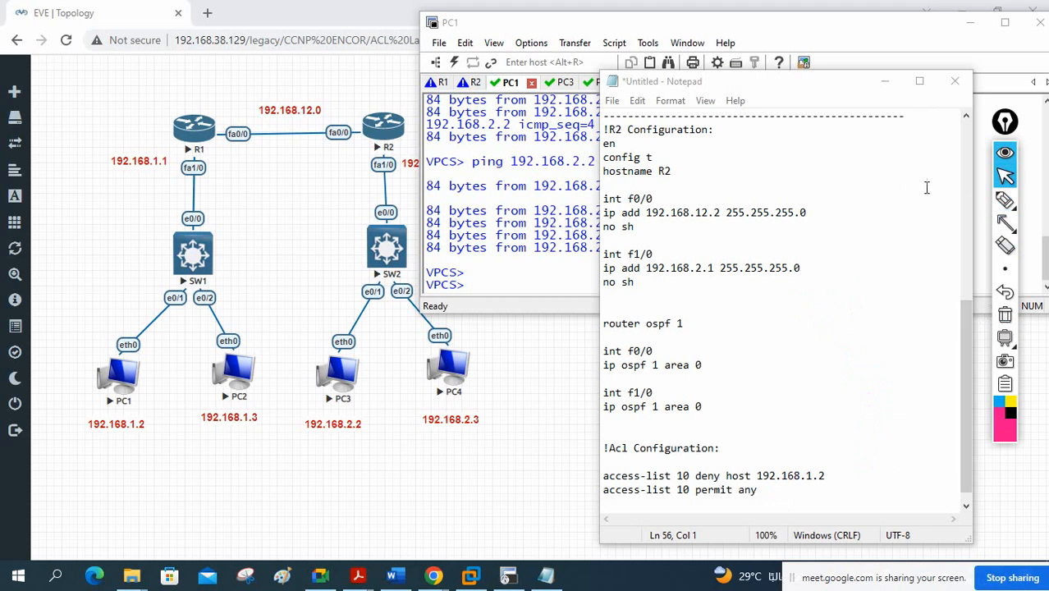
- Circle R2's fa0/0 and fa1/0 interfaces, point arrows at them, and trace the path from PC1 through R2
click(1005, 199)
mouse_move(341, 118)
mouse_down()
mouse_move(339, 157)
mouse_move(345, 115)
mouse_up()
mouse_move(395, 149)
mouse_down()
mouse_move(365, 171)
mouse_move(399, 153)
mouse_up()
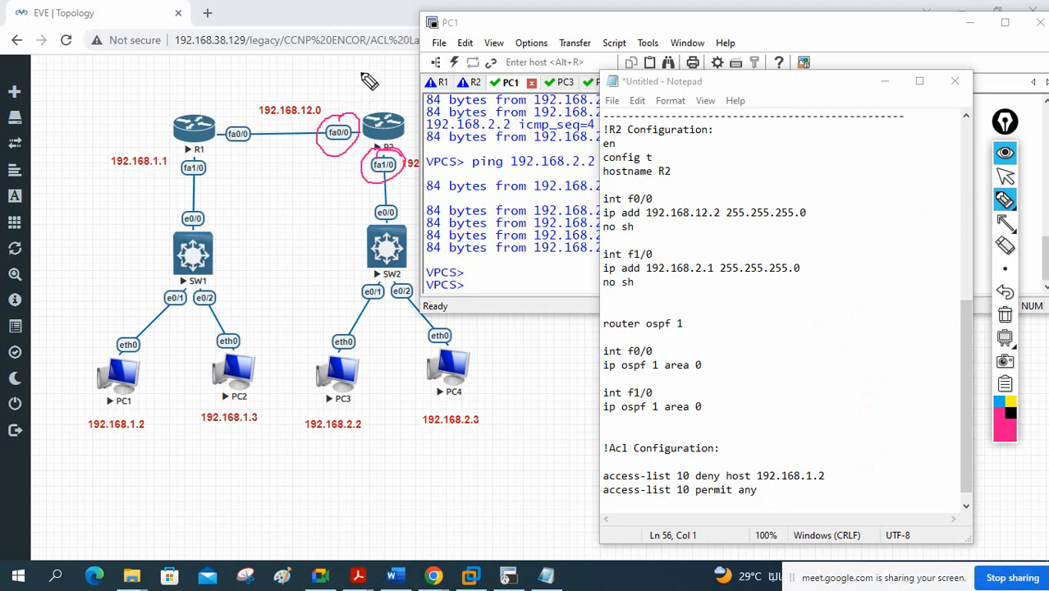
mouse_move(361, 70)
mouse_down()
mouse_move(350, 105)
mouse_move(359, 96)
mouse_up()
drag(318, 189, 373, 179)
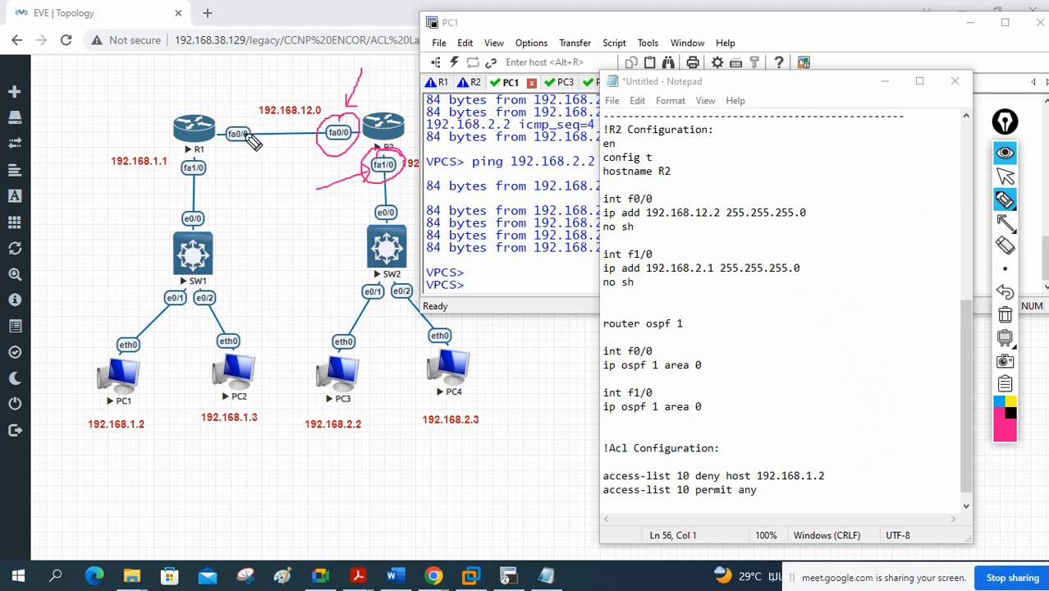
mouse_move(77, 365)
mouse_down()
mouse_move(139, 317)
mouse_move(156, 266)
mouse_move(164, 138)
mouse_move(218, 97)
mouse_move(289, 110)
mouse_move(374, 103)
mouse_move(364, 118)
mouse_move(392, 102)
mouse_up()
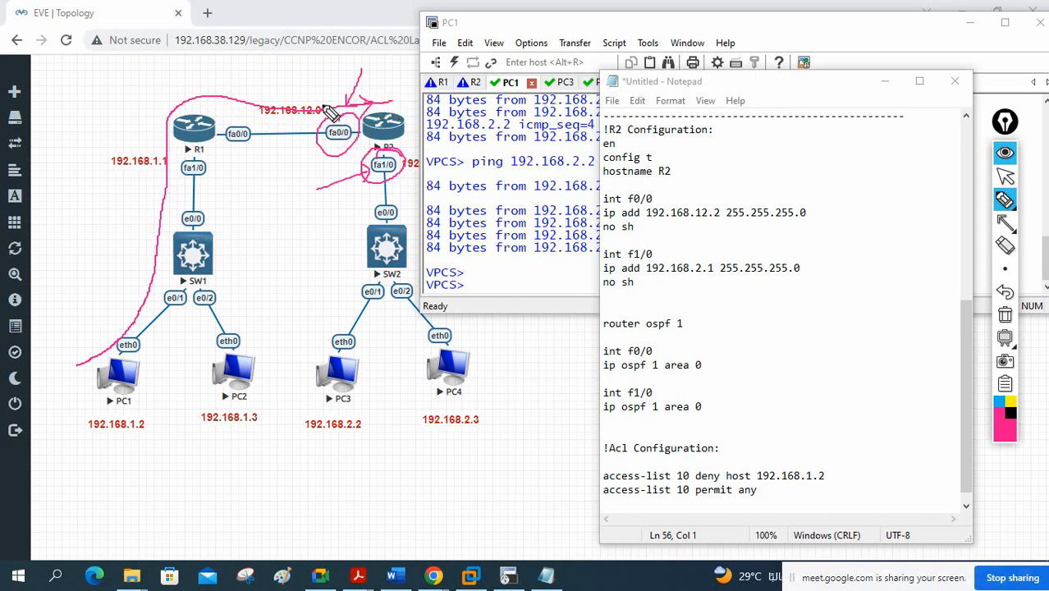
drag(405, 132, 401, 195)
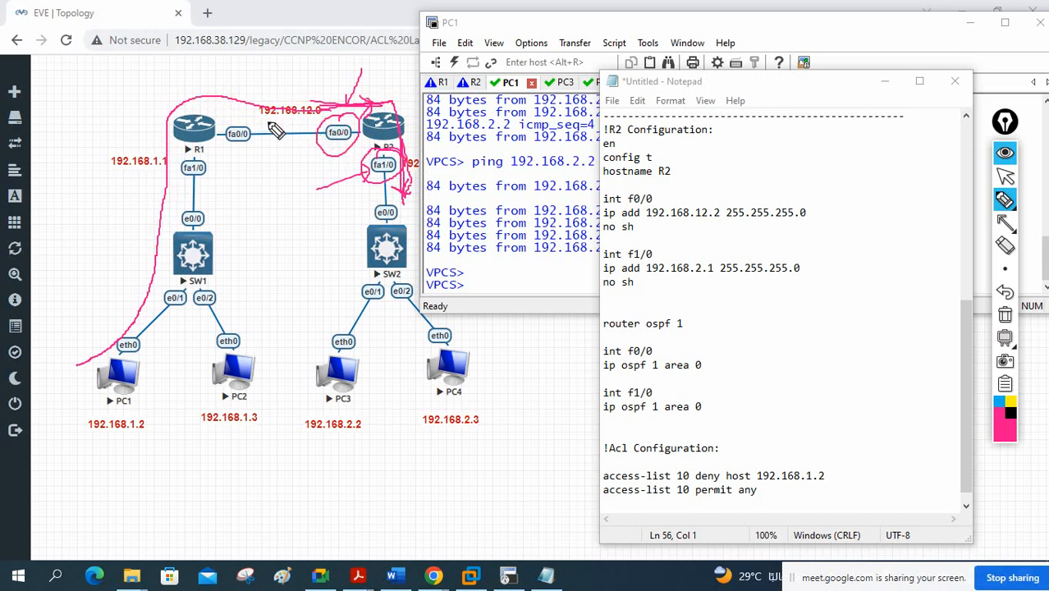
- Emphasize R2's fa0/0, handwrite "in" and "out" beside R2's two interfaces, and clear the ink
mouse_move(345, 146)
mouse_down()
mouse_move(335, 116)
mouse_move(366, 146)
mouse_move(317, 150)
mouse_move(346, 120)
mouse_up()
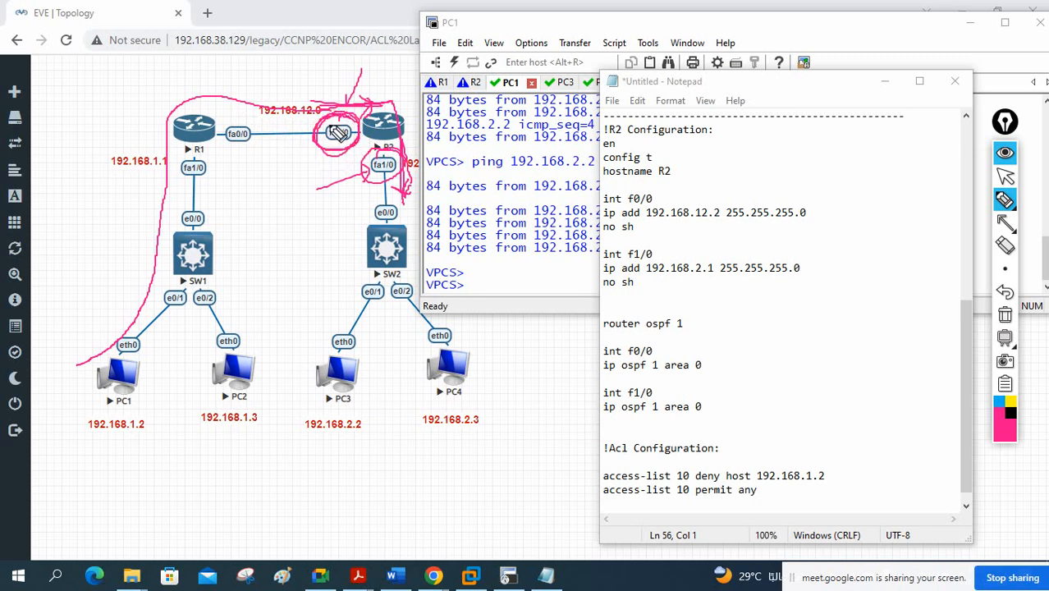
mouse_move(267, 151)
mouse_down()
mouse_move(366, 142)
mouse_move(362, 154)
mouse_move(406, 173)
mouse_move(387, 146)
mouse_up()
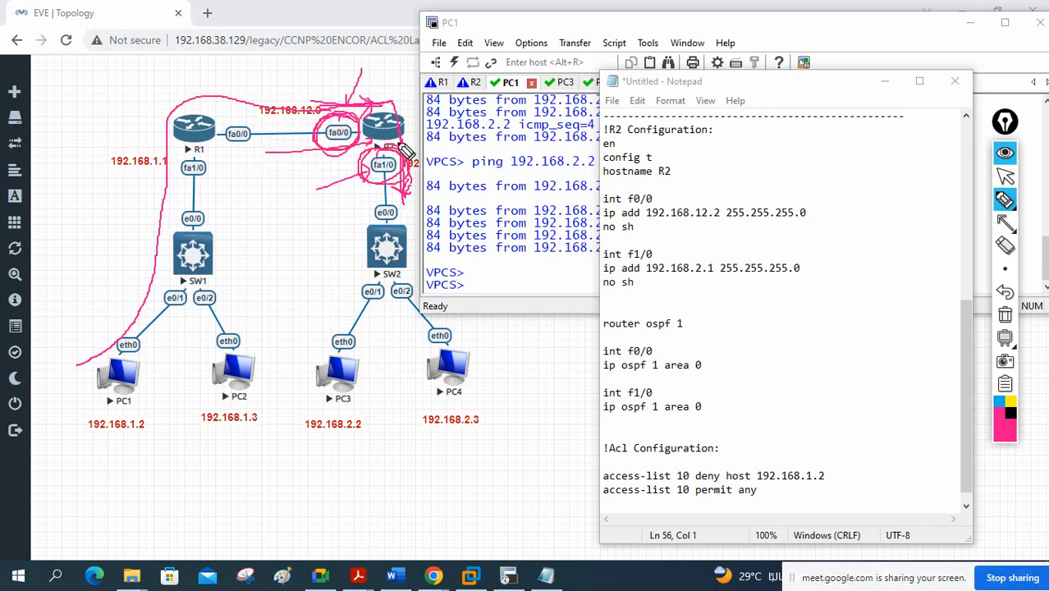
mouse_move(289, 196)
mouse_down()
mouse_move(295, 174)
mouse_move(321, 176)
mouse_up()
drag(299, 160, 304, 156)
mouse_move(407, 172)
mouse_down()
mouse_move(302, 238)
mouse_move(346, 230)
mouse_move(350, 214)
mouse_up()
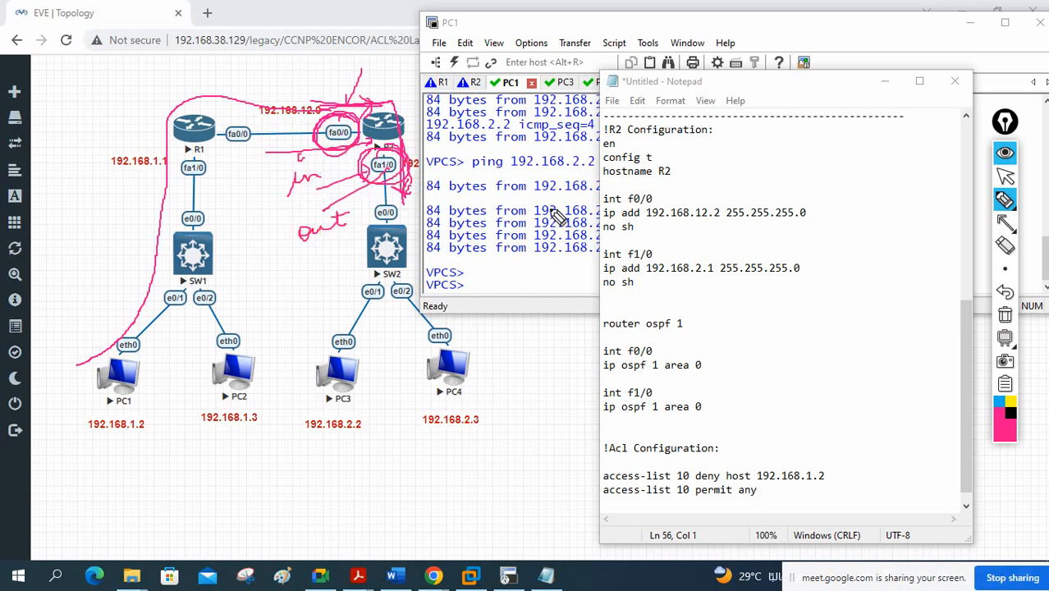
click(1005, 315)
- Circle R2's fa0/0, mark fa1/0 and the path between them, cross out fa0/0, and clear the ink
mouse_move(363, 108)
mouse_down()
mouse_move(343, 106)
mouse_move(367, 137)
mouse_up()
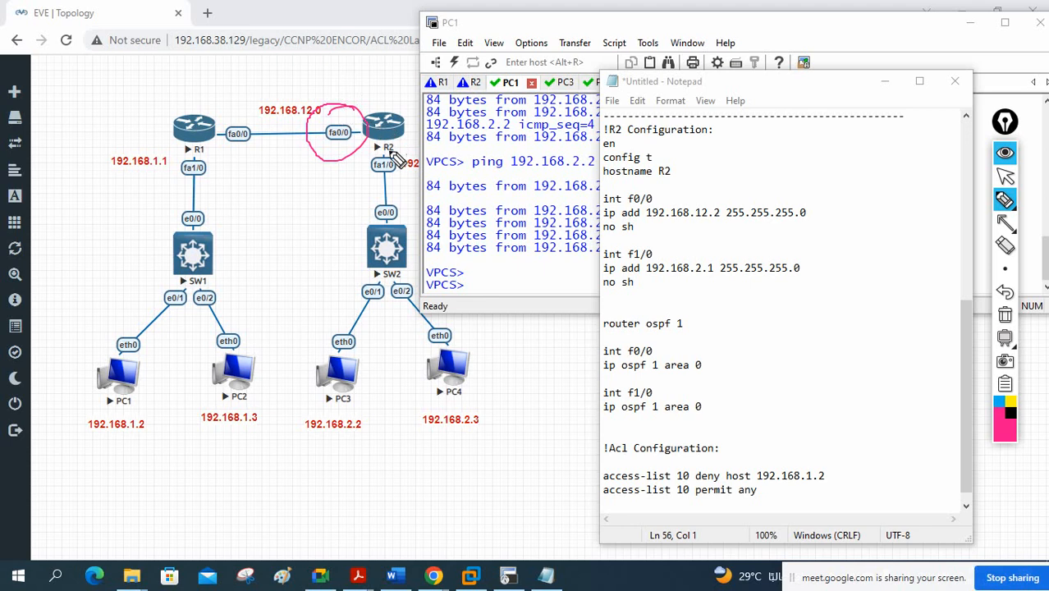
mouse_move(399, 167)
mouse_down()
mouse_move(408, 159)
mouse_move(404, 167)
mouse_up()
drag(348, 133, 378, 121)
drag(391, 132, 386, 182)
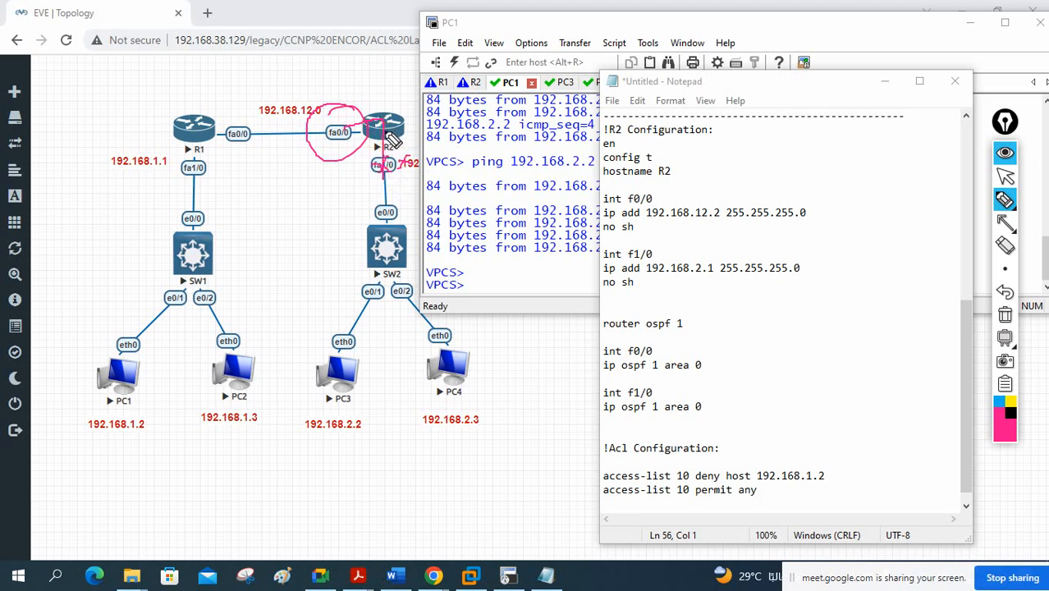
drag(338, 120, 361, 155)
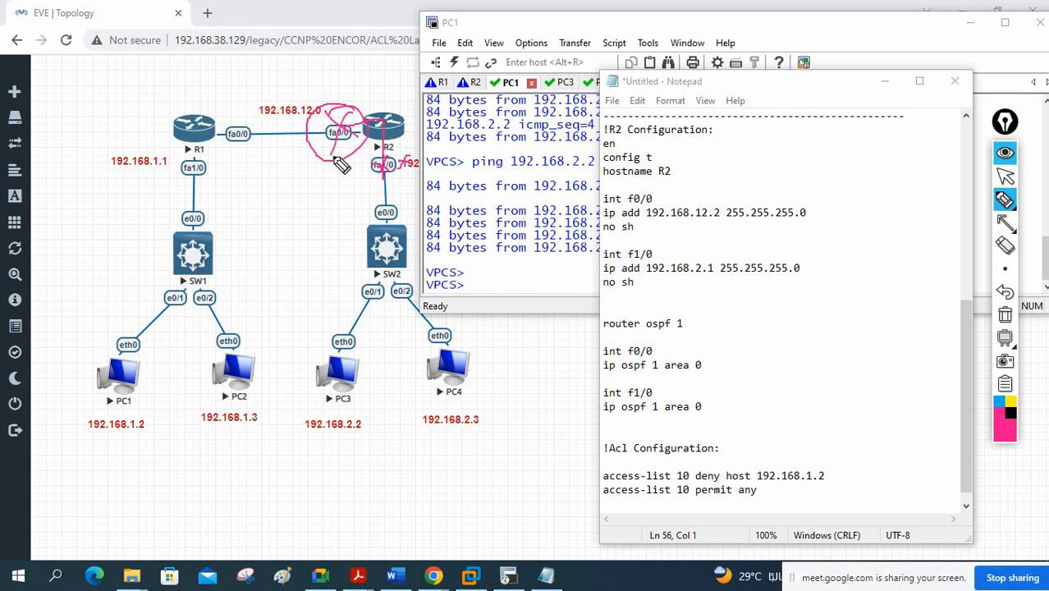
click(1005, 314)
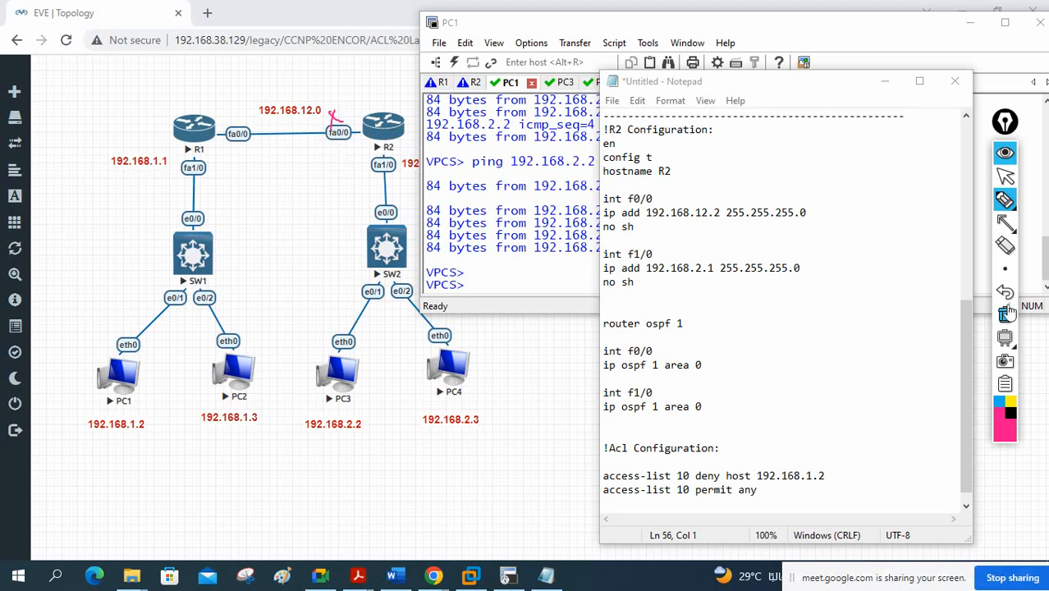
- Circle R2's fa0/0, draw an arrow from R1 into R2, and clear the ink
mouse_move(358, 122)
mouse_down()
mouse_move(353, 152)
mouse_move(343, 144)
mouse_up()
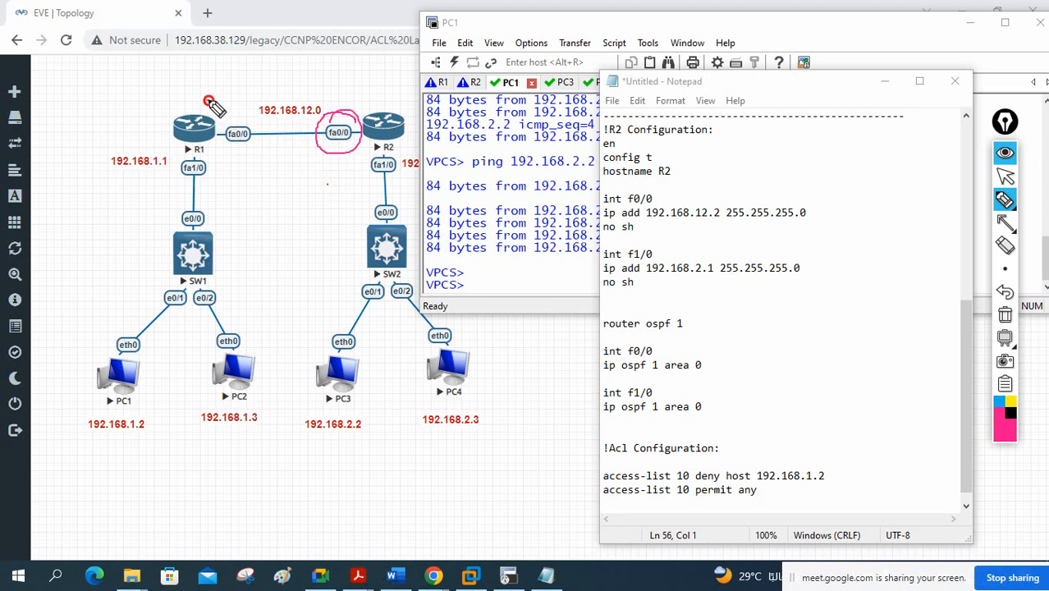
mouse_move(206, 99)
mouse_down()
mouse_move(347, 97)
mouse_move(378, 120)
mouse_up()
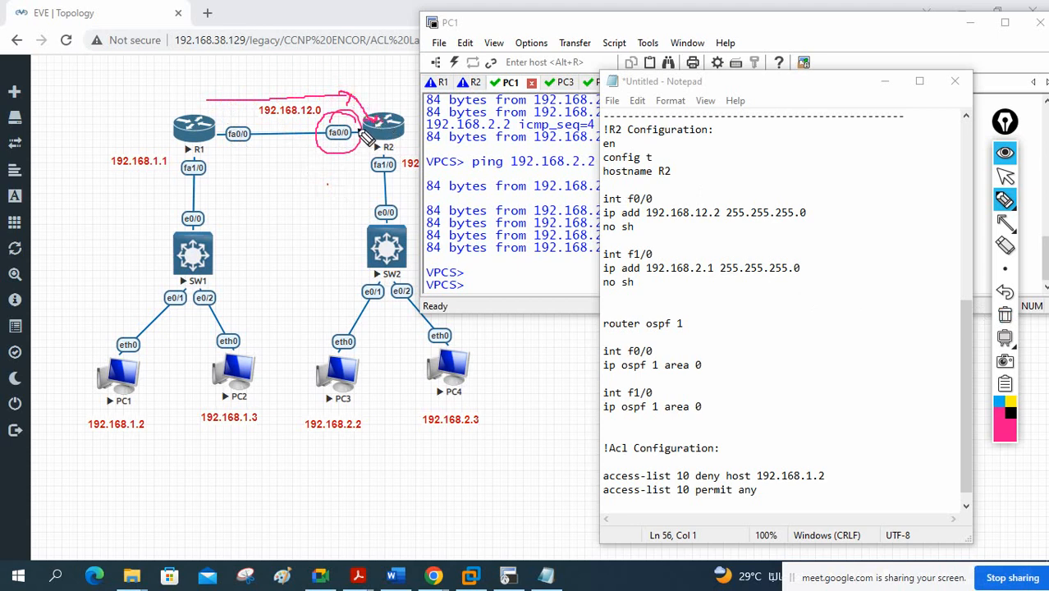
click(1005, 315)
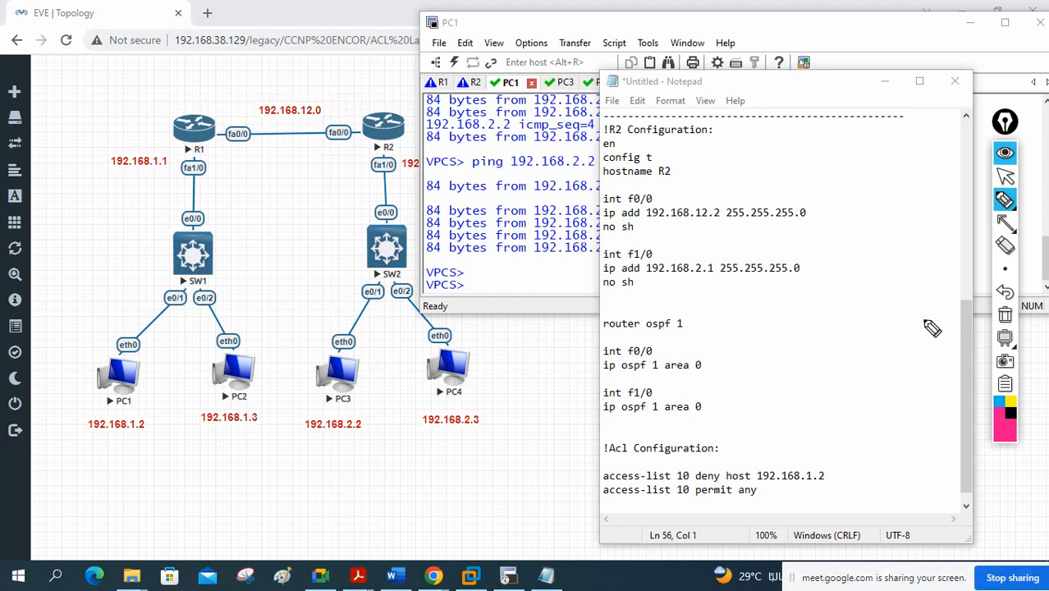
- Add the lines "int f0/0" and "ip access-group 10" below the permit line in the R2 ACL configuration
click(1005, 176)
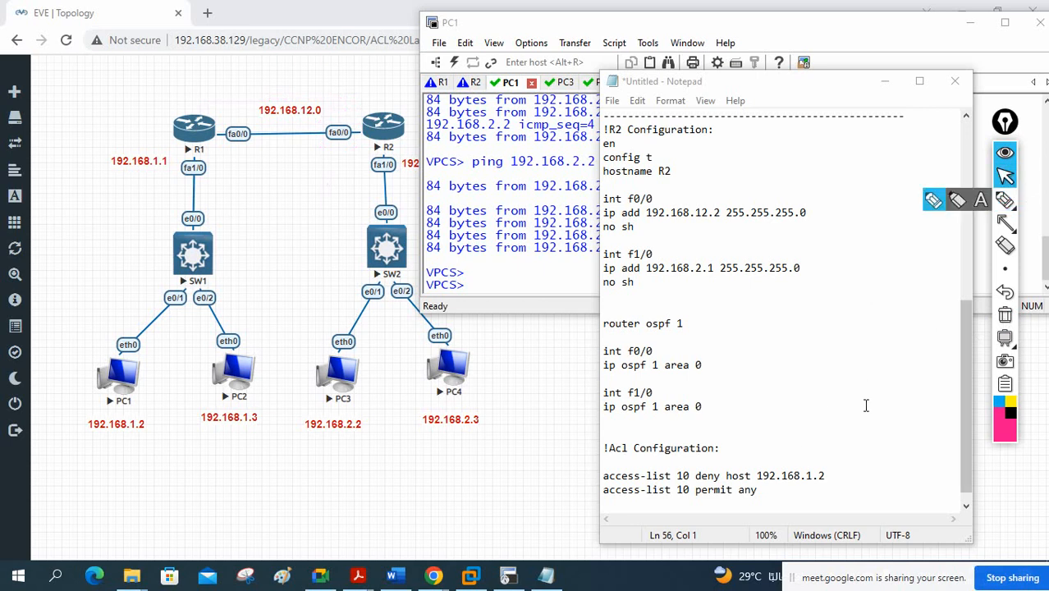
click(763, 490)
key(Return)
key(Return)
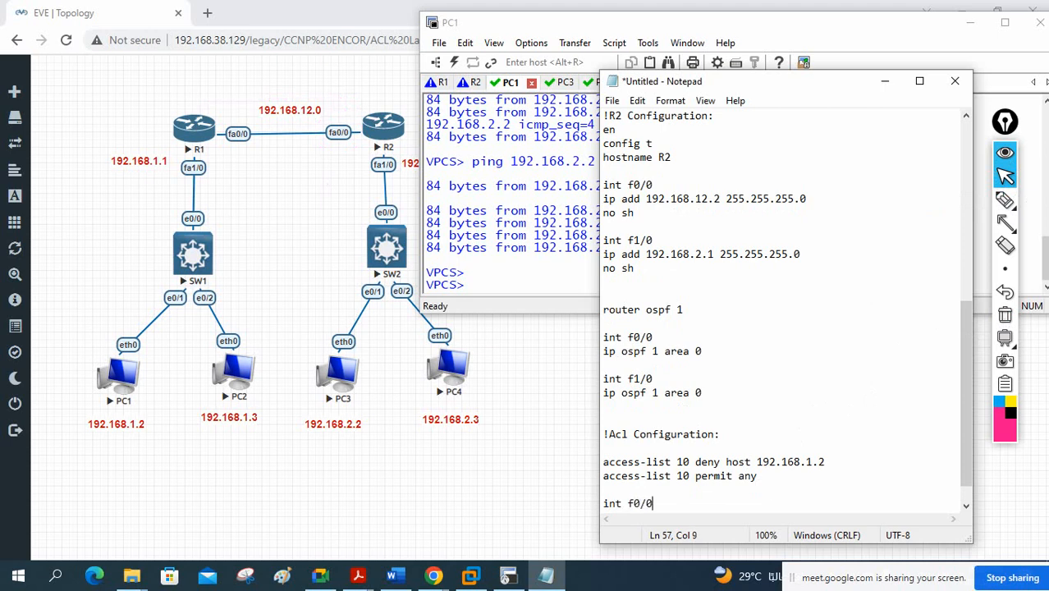
key(Return)
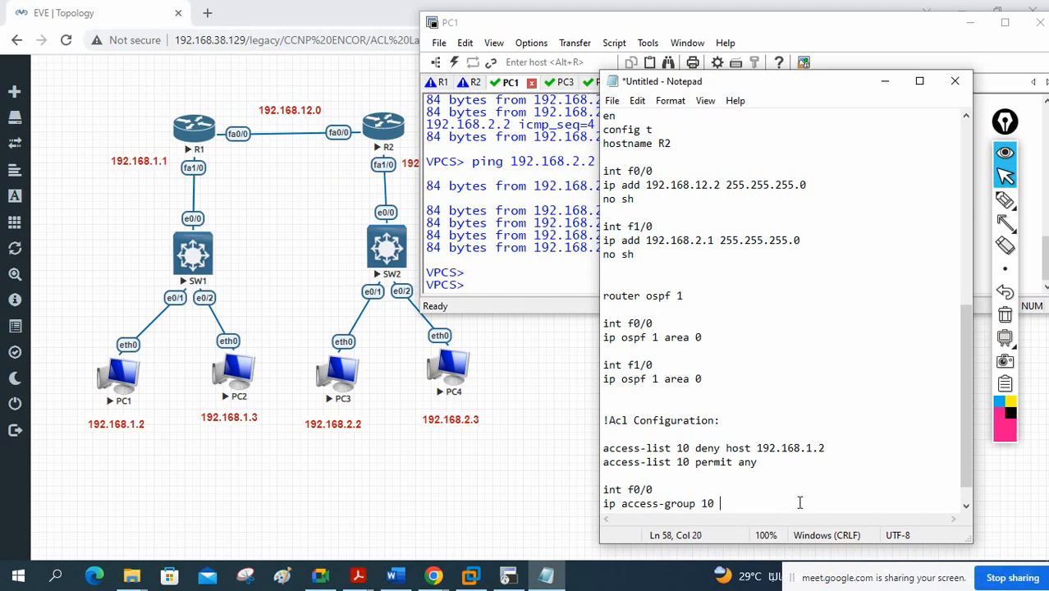
- Trace the path from PC1 to R2, circle fa0/0, and handwrite "in" after "ip access-group 10"
click(1005, 200)
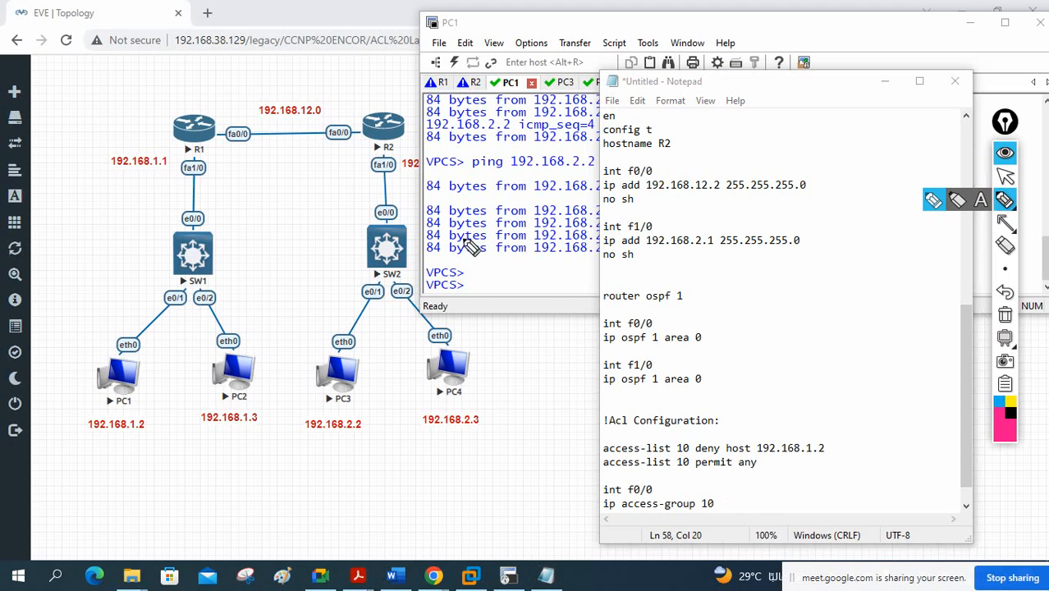
mouse_move(78, 371)
mouse_down()
mouse_move(144, 297)
mouse_move(161, 122)
mouse_move(247, 98)
mouse_move(372, 99)
mouse_move(415, 176)
mouse_up()
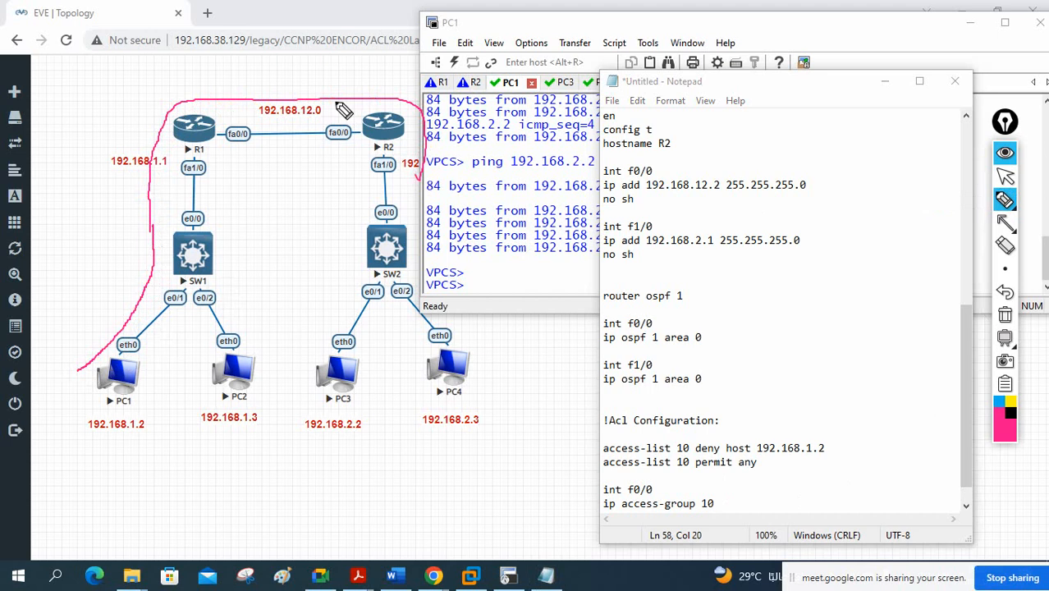
mouse_move(326, 90)
mouse_down()
mouse_move(350, 98)
mouse_move(336, 118)
mouse_move(349, 123)
mouse_move(316, 135)
mouse_move(333, 144)
mouse_move(312, 138)
mouse_move(371, 134)
mouse_up()
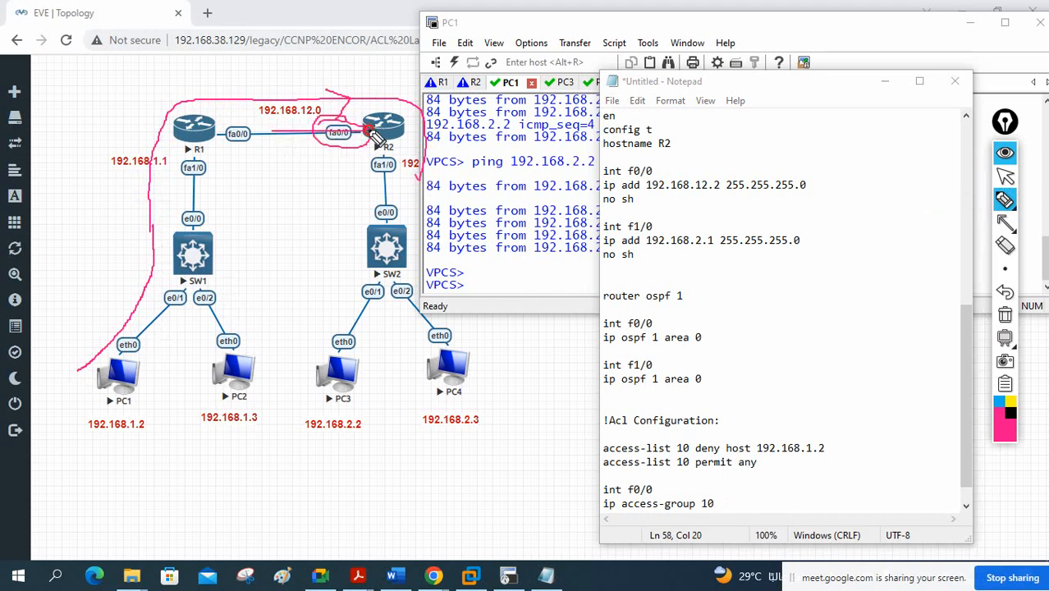
drag(721, 509, 747, 505)
click(721, 492)
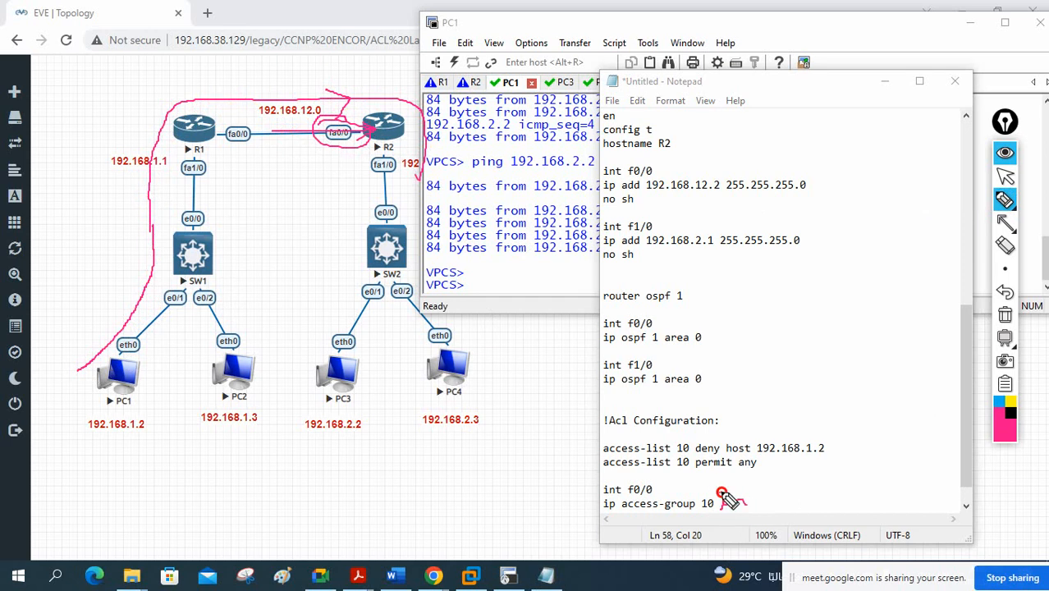
- Circle R2's fa1/0, overwrite f0/0 as f1/0, handwrite and underline "out" after "ip access-group 10", and clear the ink
mouse_move(396, 161)
mouse_down()
mouse_move(384, 152)
mouse_move(391, 143)
mouse_up()
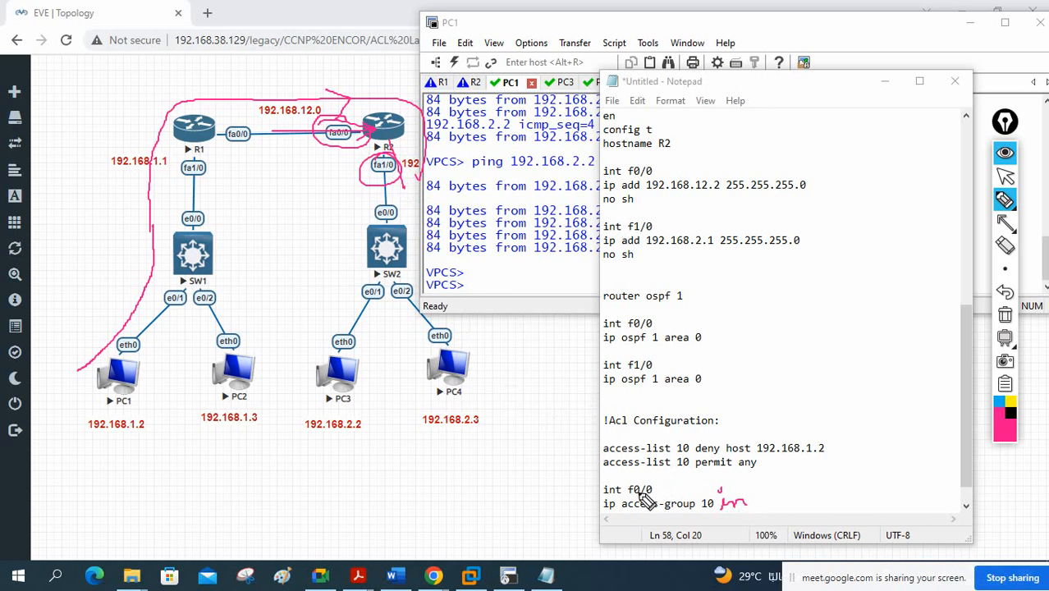
drag(637, 488, 637, 491)
drag(723, 503, 805, 487)
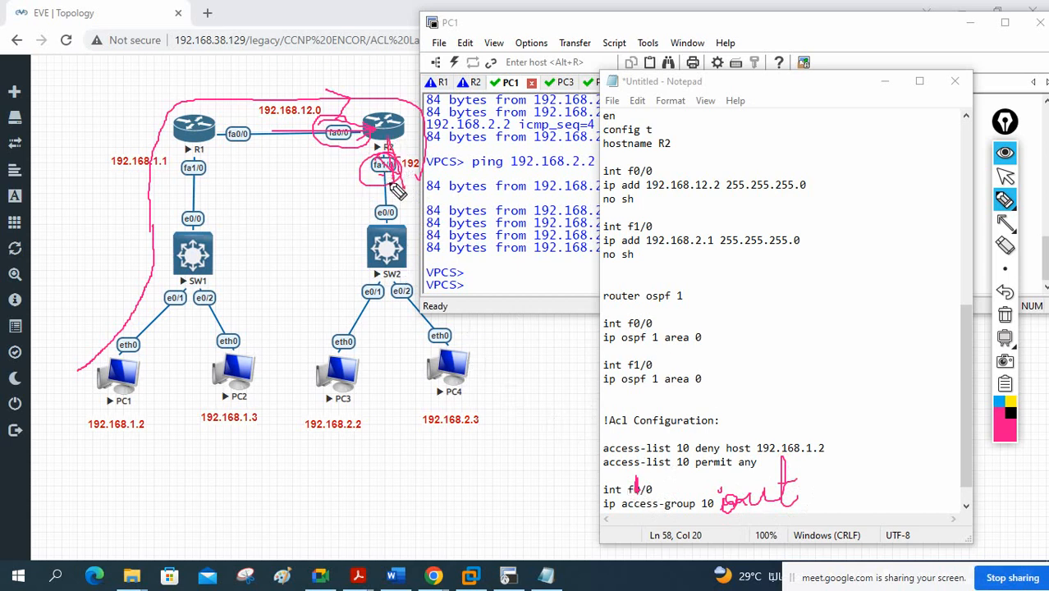
mouse_move(393, 163)
mouse_down()
mouse_move(381, 174)
mouse_move(401, 186)
mouse_up()
drag(733, 515, 792, 516)
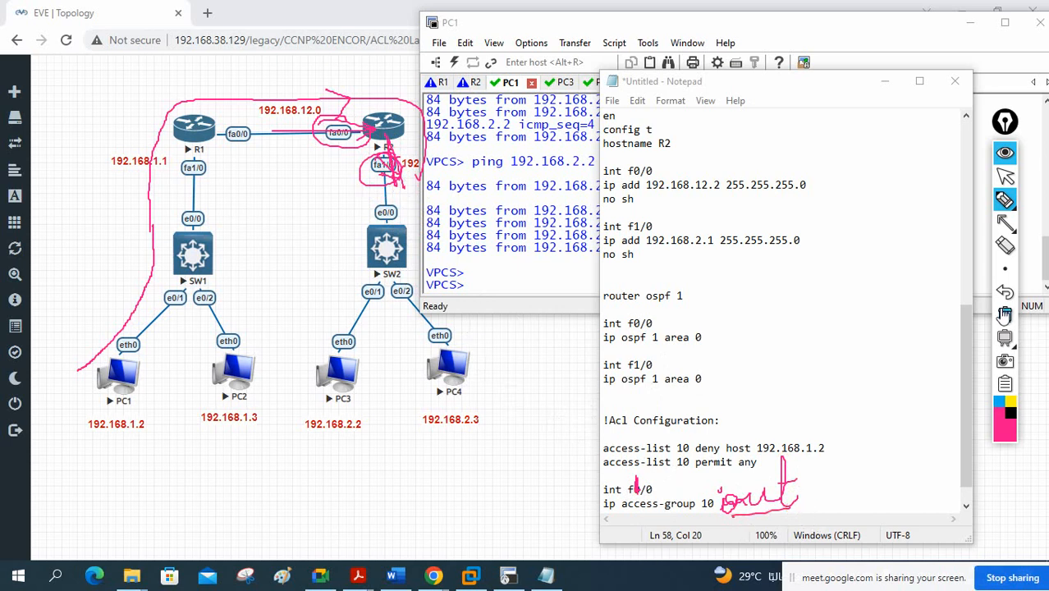
click(1005, 315)
- Circle R2's fa0/0 with the pen, handwrite "in" beside the access-group line, and clear the ink
mouse_move(343, 121)
mouse_down()
mouse_move(351, 159)
mouse_move(305, 138)
mouse_move(400, 123)
mouse_up()
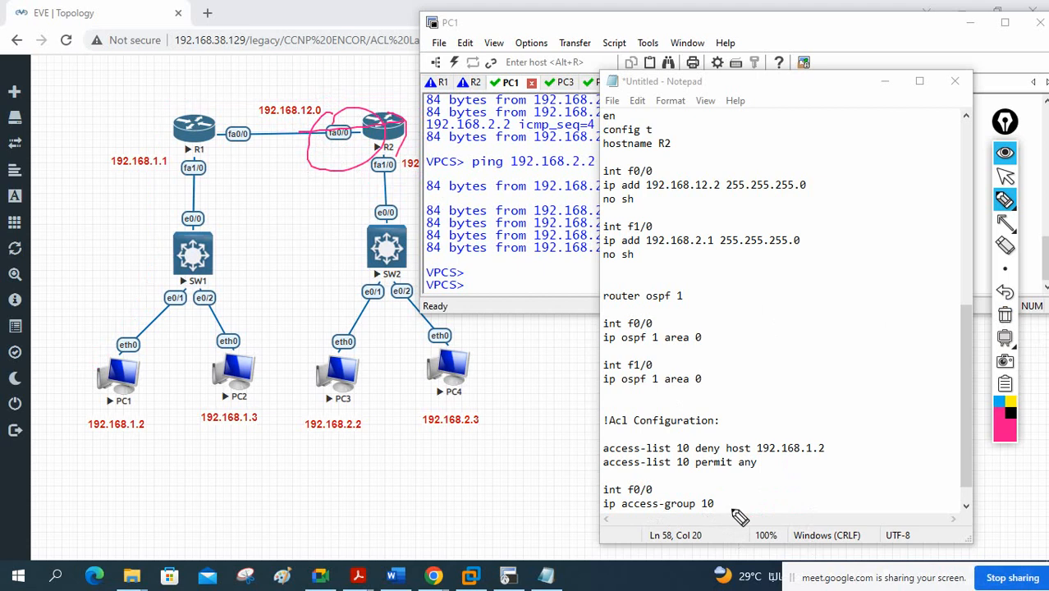
mouse_move(730, 504)
mouse_down()
mouse_move(743, 504)
mouse_move(734, 501)
mouse_up()
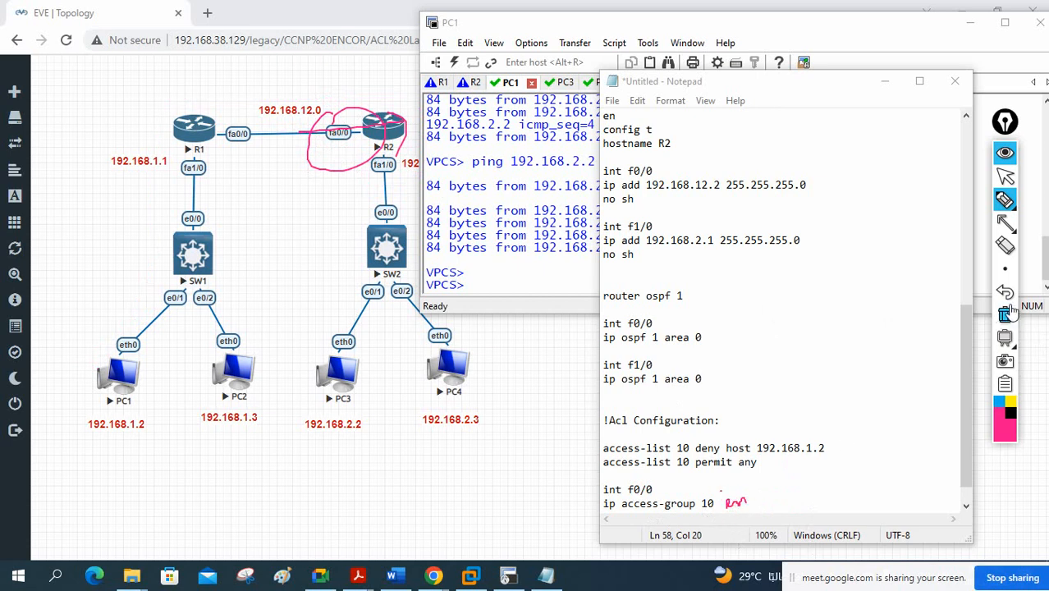
click(1004, 316)
- Complete the access-group line under int f0/0 so it reads "ip access-group 10 in"
click(1005, 175)
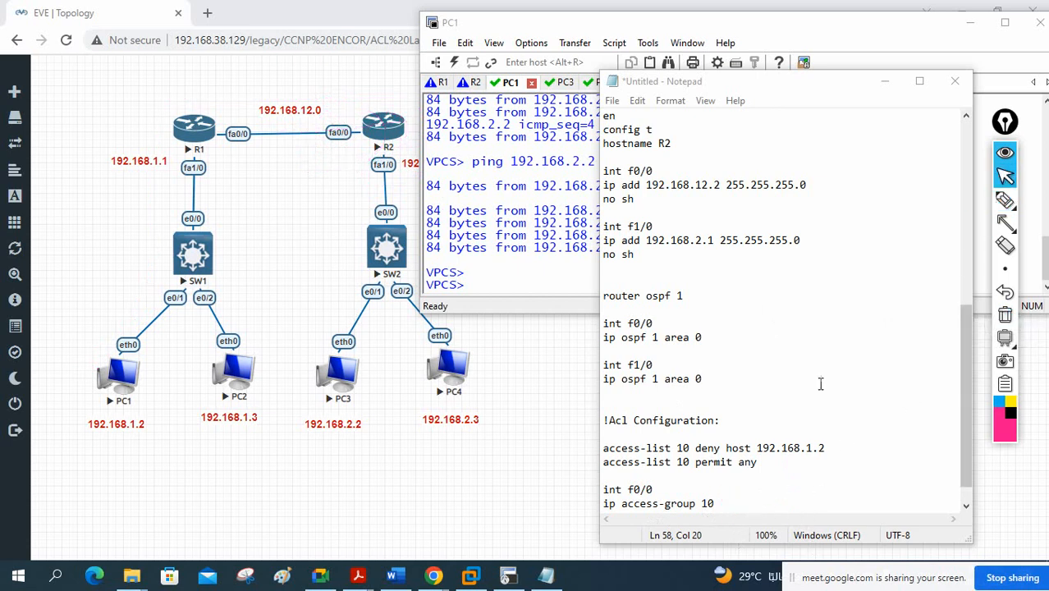
click(734, 504)
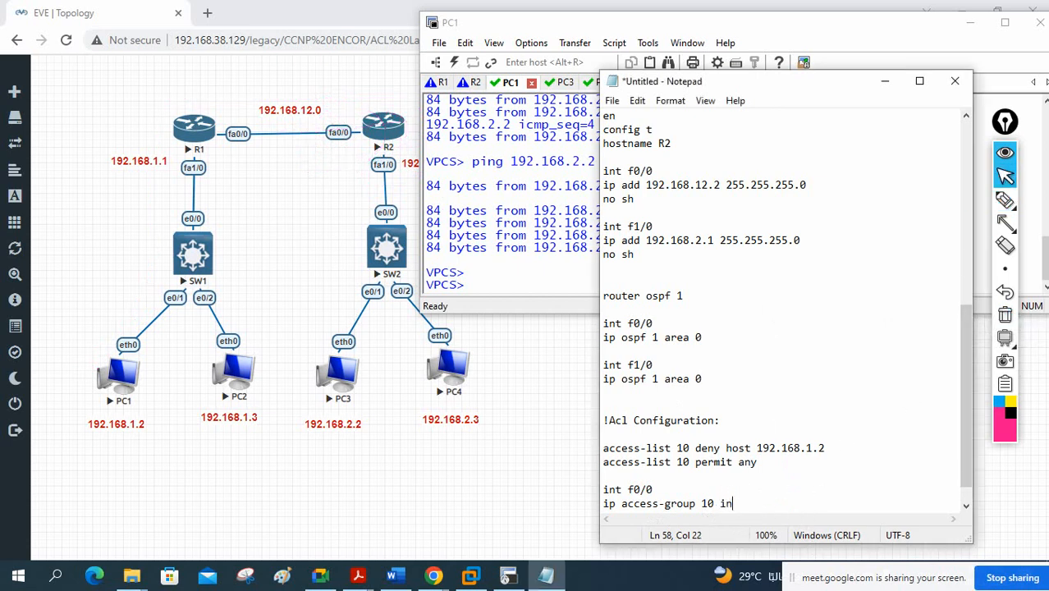
- Finish the access-group line with "in" and copy the four ACL commands from "access-list 10 deny host 192.168.1.2" through "ip access-group 10 in"
text(in)
key(Return)
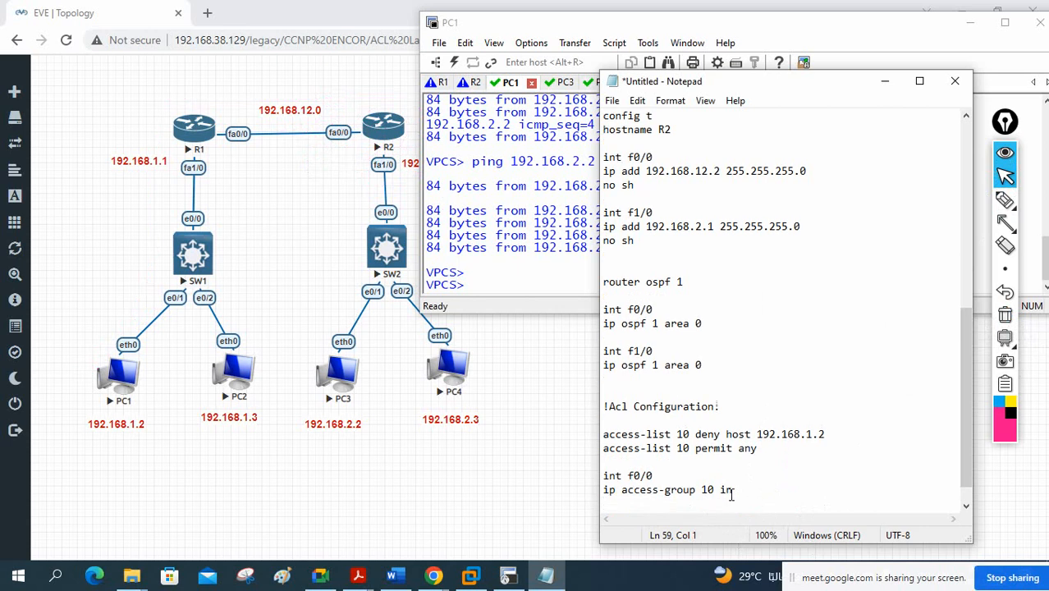
drag(737, 490, 598, 441)
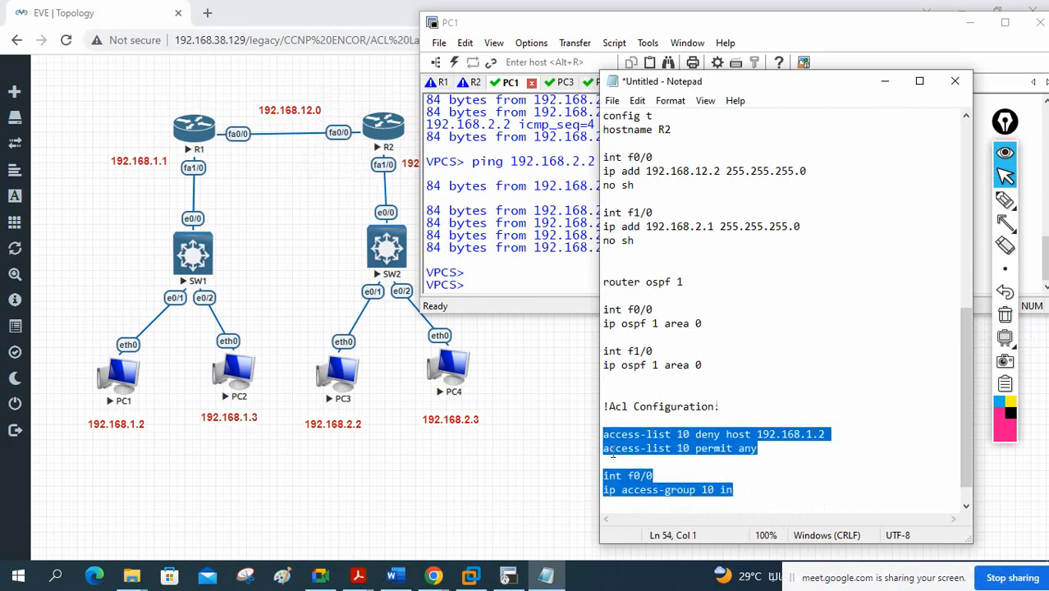
- Switch to R2's console and enter global configuration mode with "en" and "config t"
click(475, 83)
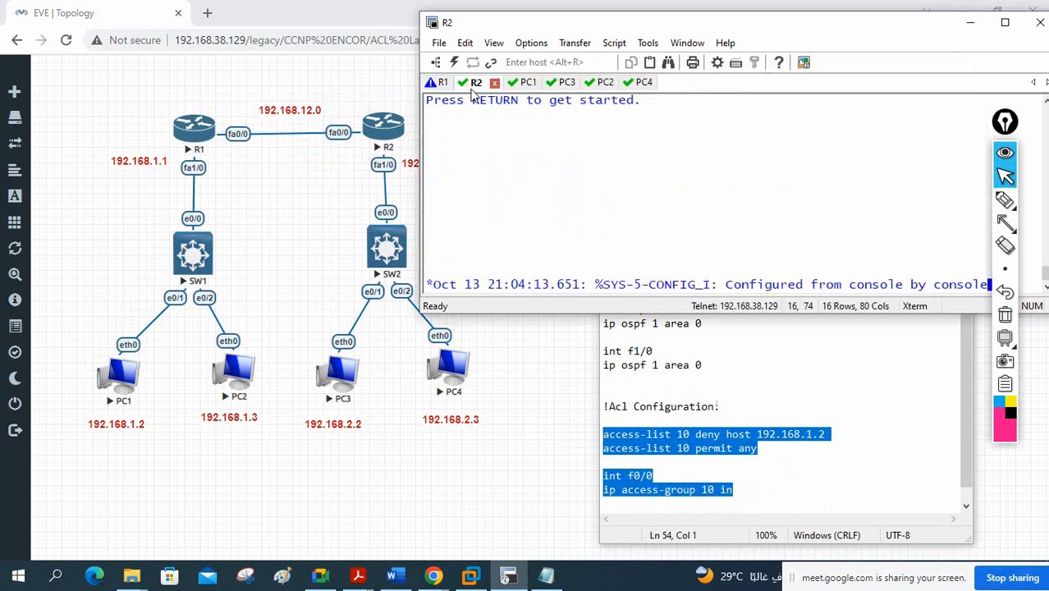
key(Return)
key(Return)
key(Return)
key(Return)
key(Return)
key(Return)
key(Return)
key(Return)
key(Return)
key(Return)
key(Return)
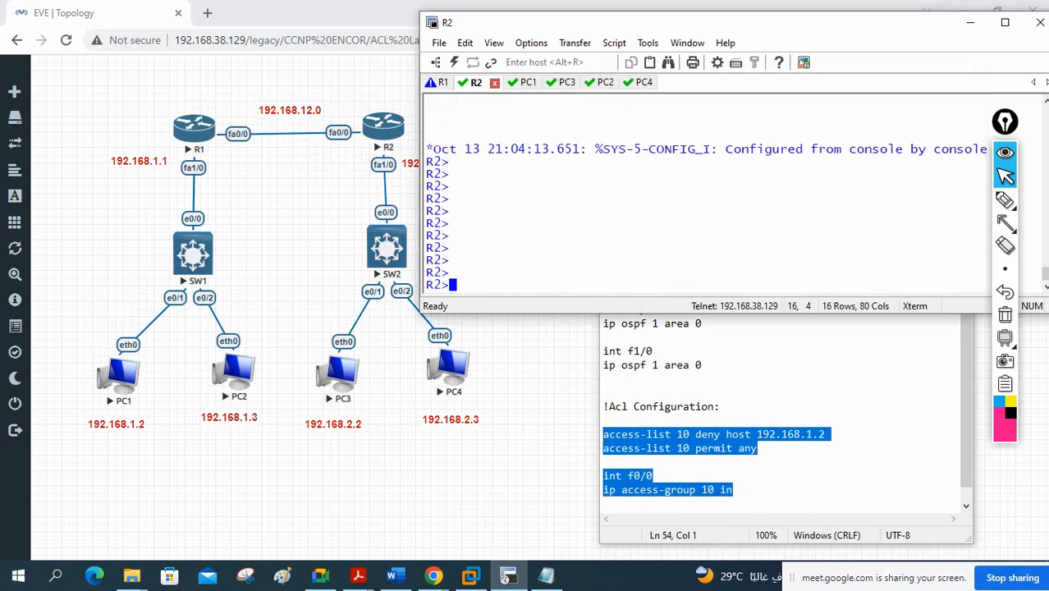
text(en)
key(Return)
text(config)
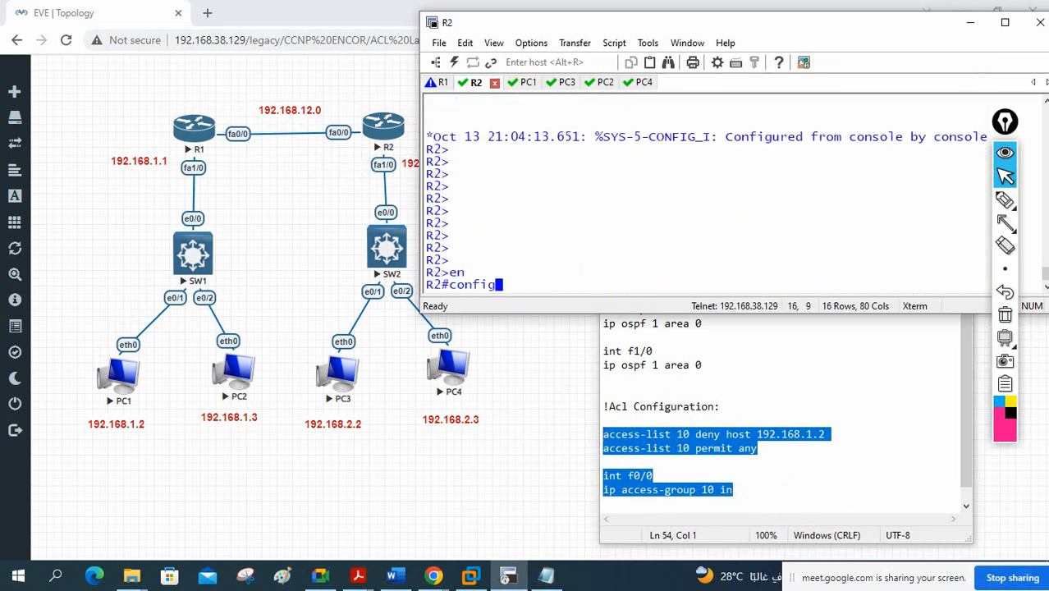
text( t)
key(Return)
- Paste the copied commands into R2's configuration to create access list 10 and apply it inbound on f0/0
key(Return)
key(Return)
key(Return)
key(Return)
key(Return)
key(Return)
key(Return)
key(Return)
key(Return)
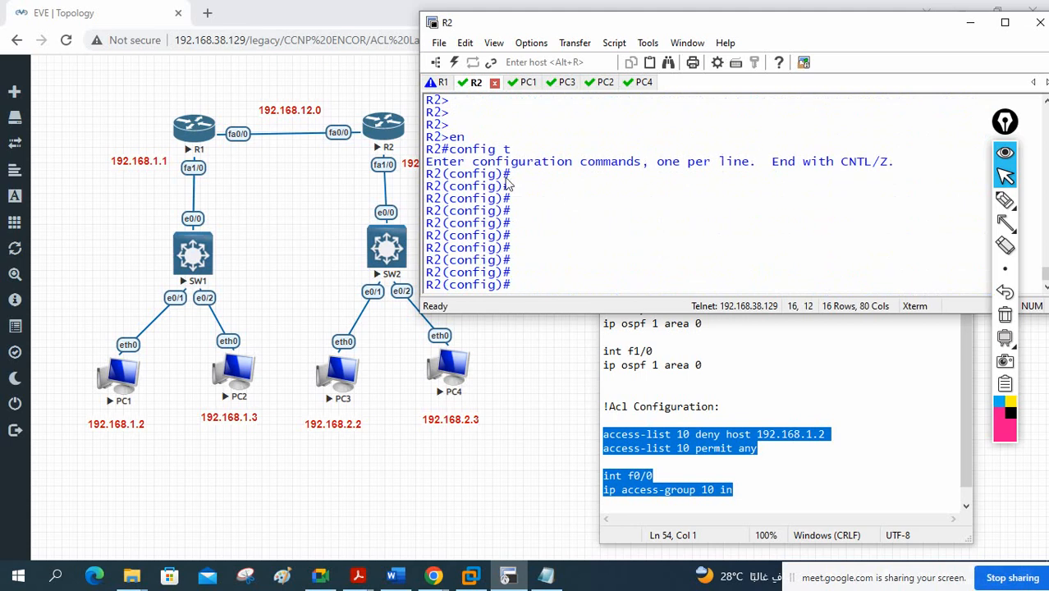
right_click(556, 216)
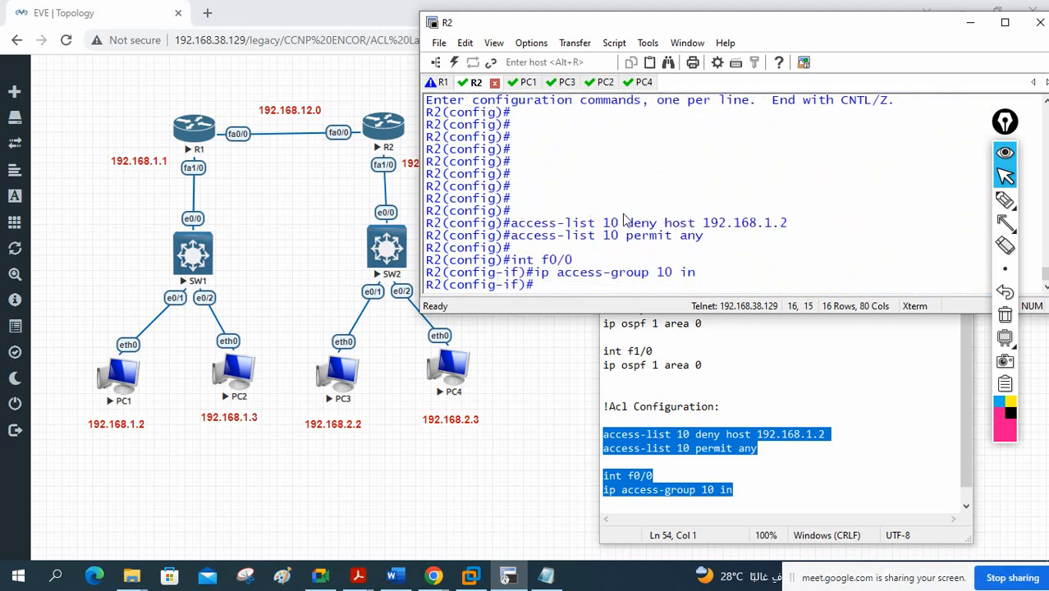
- Ping 192.168.2.2 from PC1's console and maximize the terminal window to read the replies
click(528, 82)
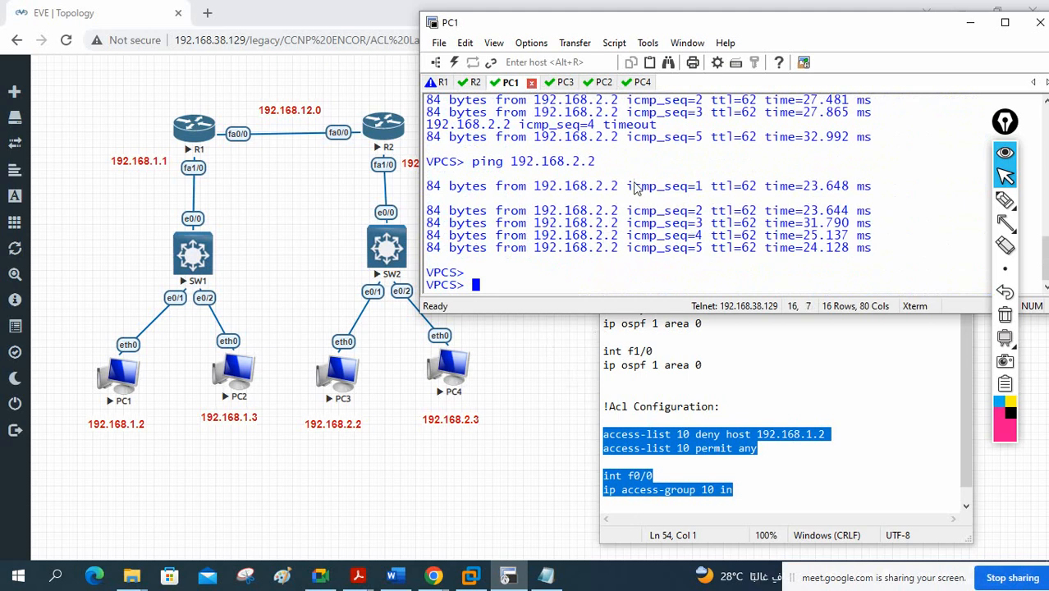
key(Up)
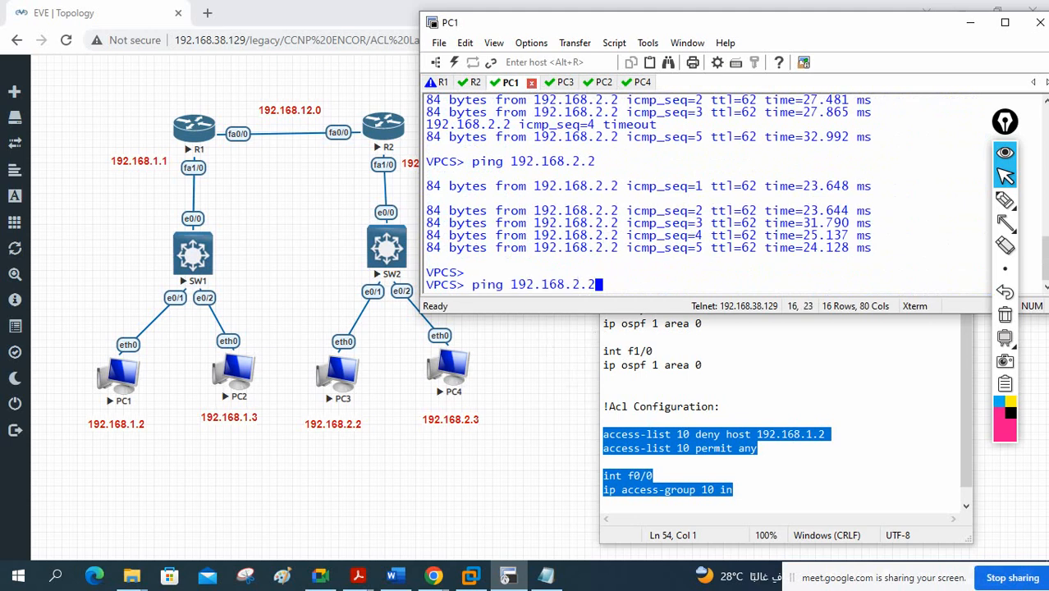
key(Return)
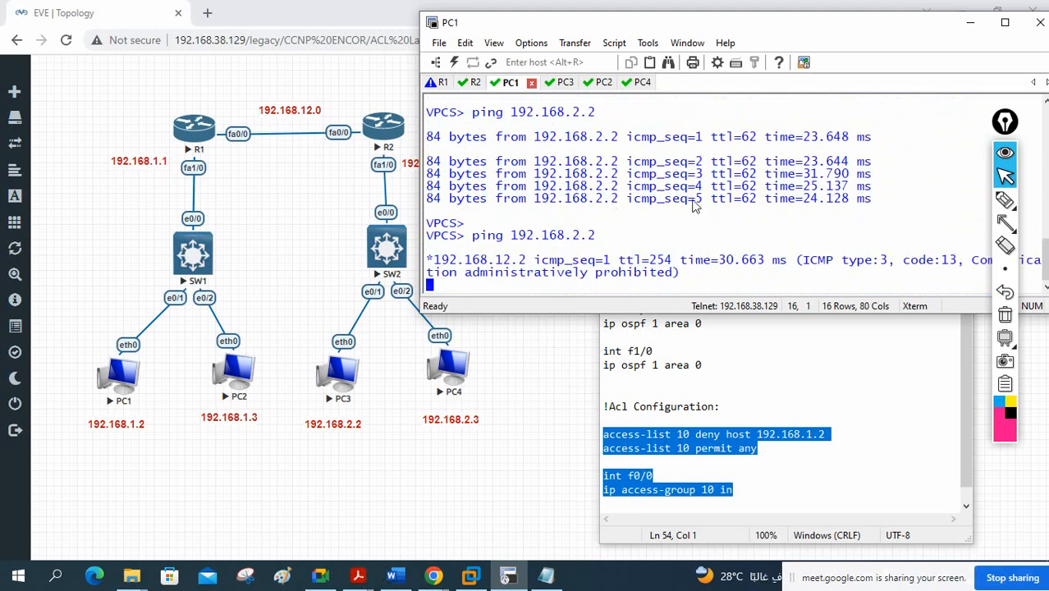
drag(685, 30, 522, 37)
click(841, 33)
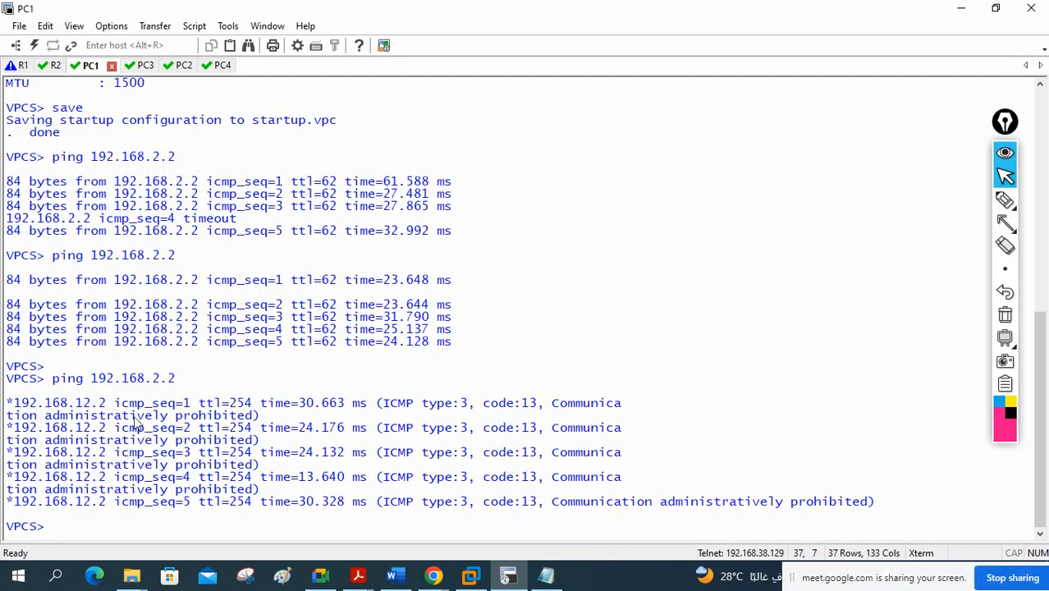
- Repeat the ping to 192.168.2.2 from PC1 twice and highlight the text "Communication administratively prohibited" in the output
key(Up)
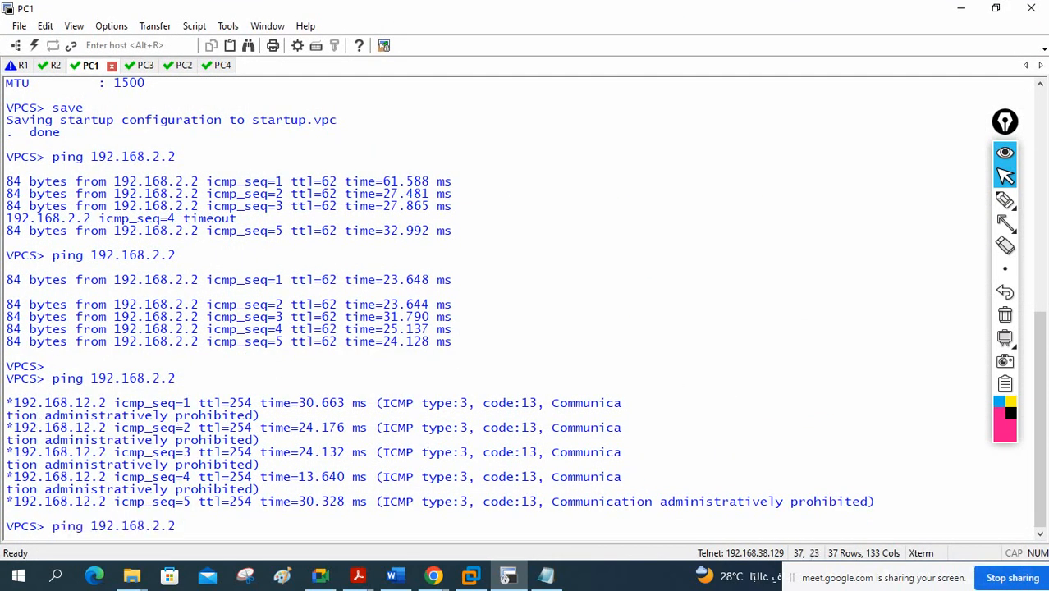
key(Return)
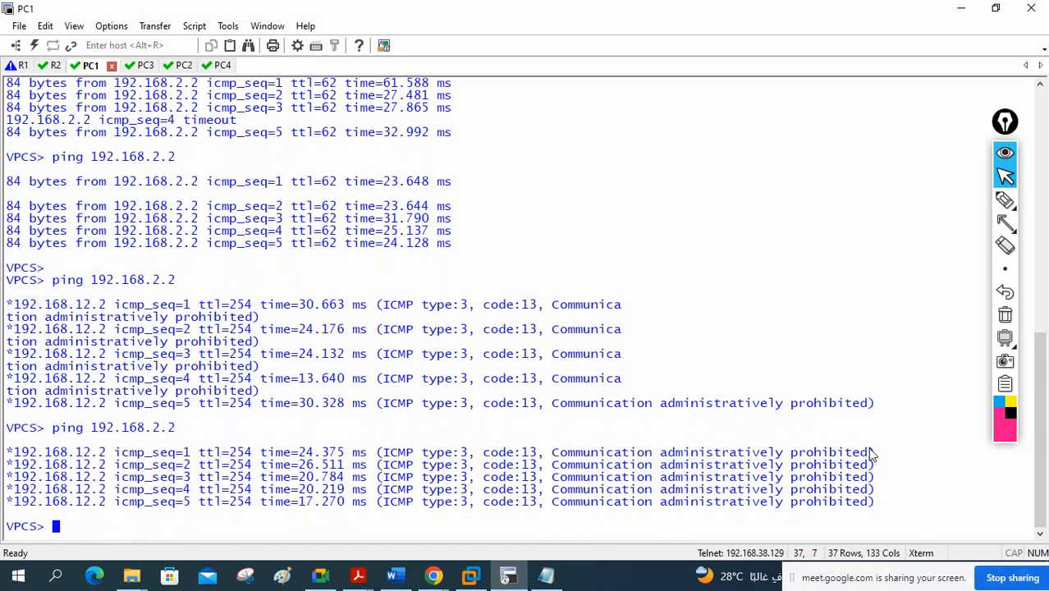
drag(877, 458, 546, 454)
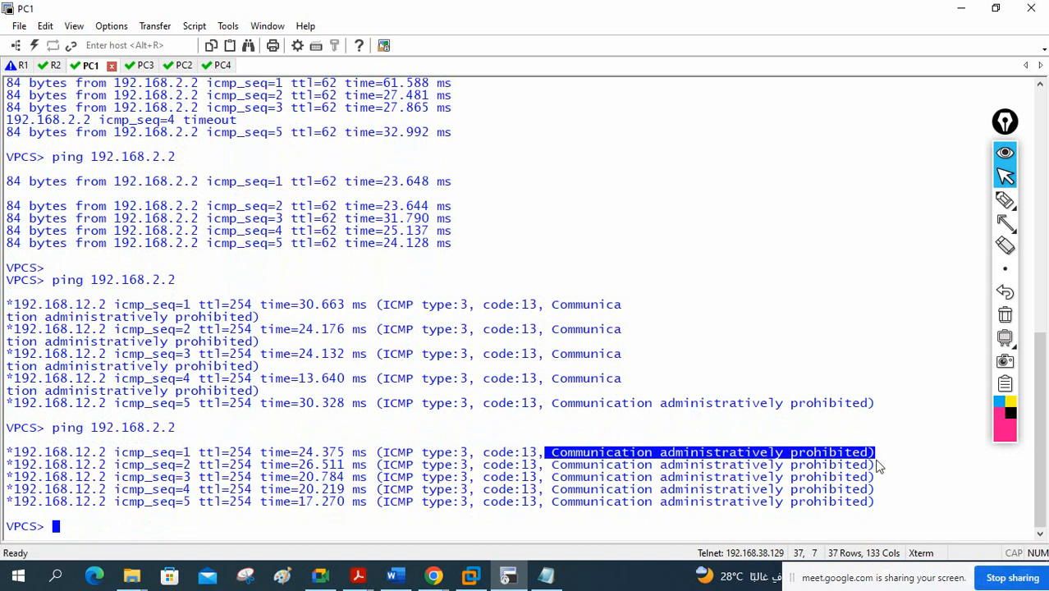
key(Up)
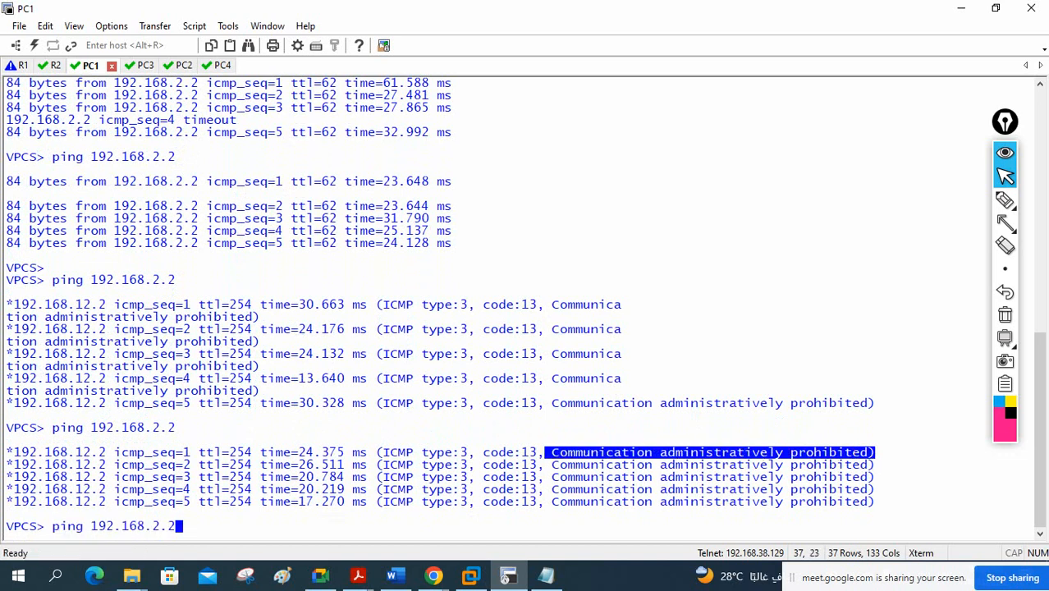
key(Return)
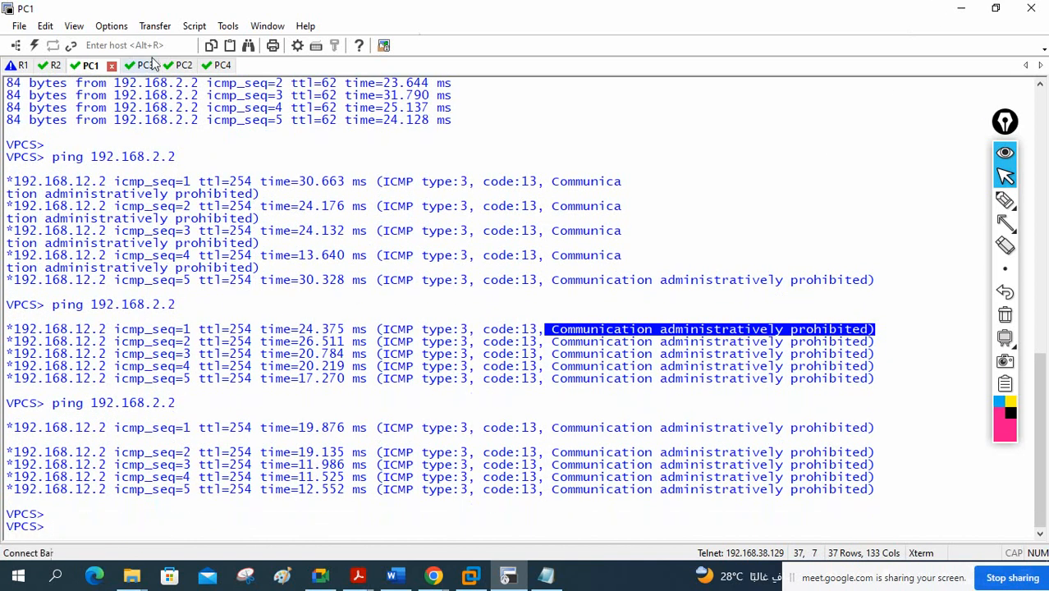
- Restore the terminal window to its smaller size and ping 192.168.2.2 from PC2's console
double_click(402, 17)
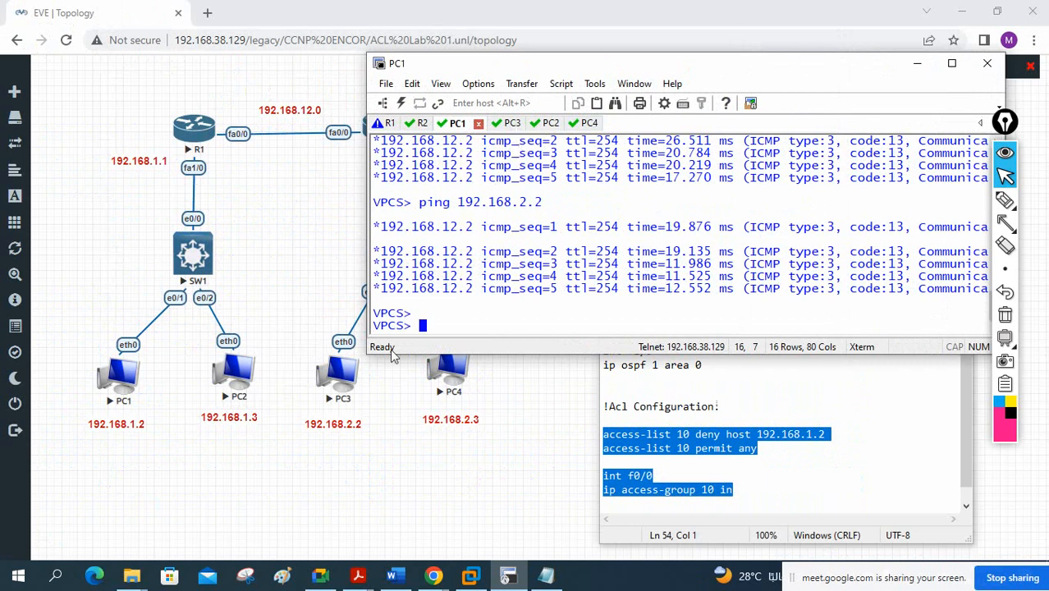
click(552, 123)
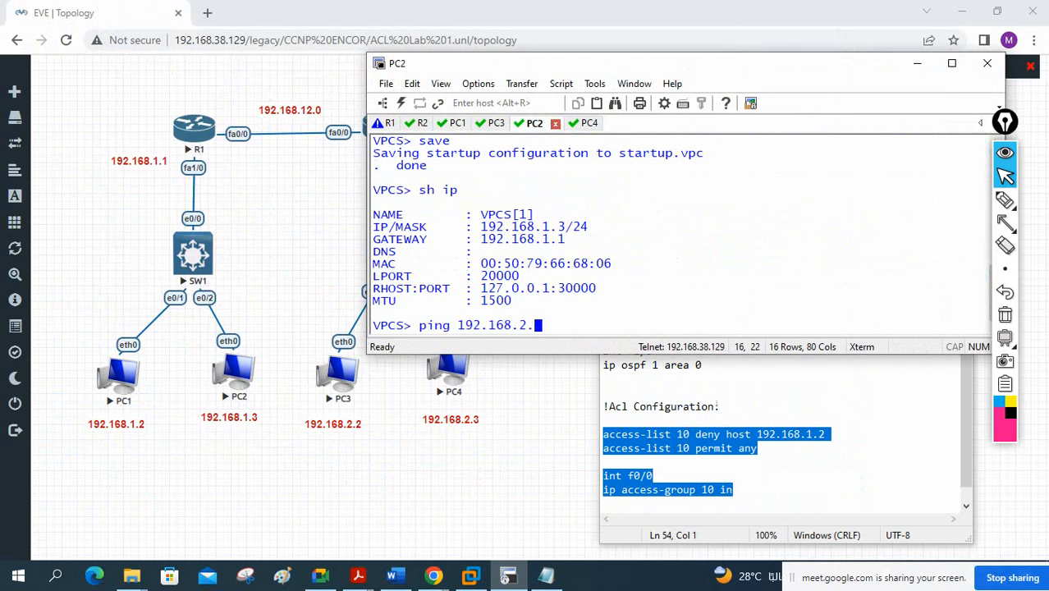
key(Return)
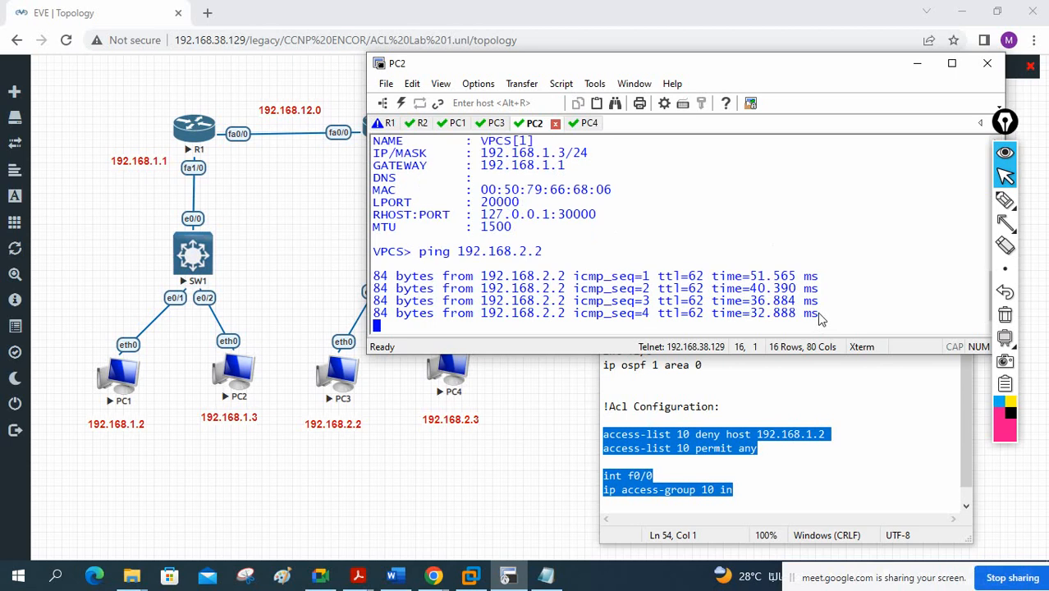
- Trace the path from PC1 through R1 to PC3 with the pen and cross it out near R1's fa0/0
click(1005, 200)
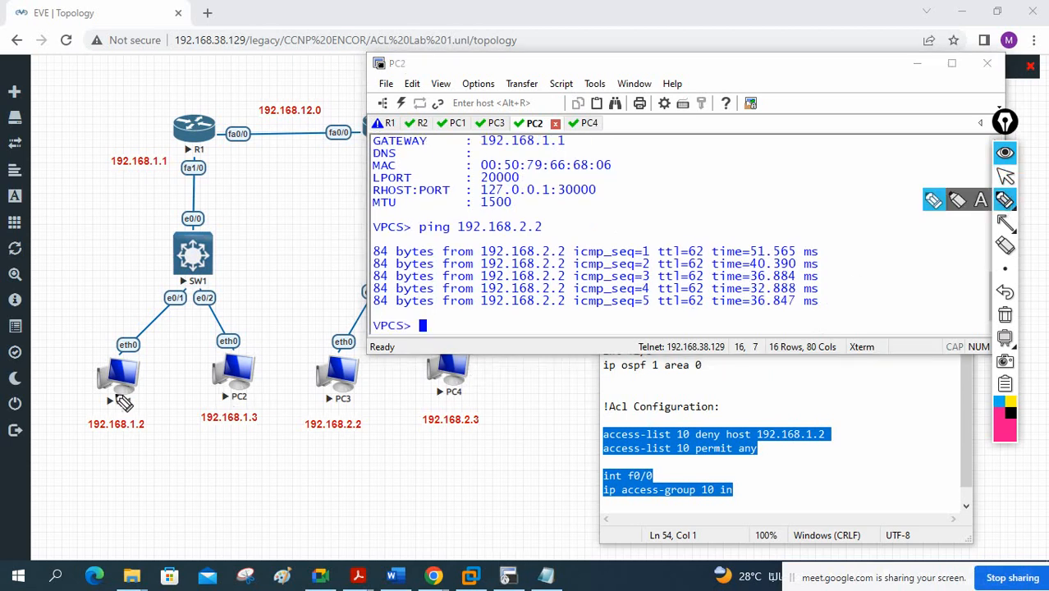
drag(122, 386, 151, 286)
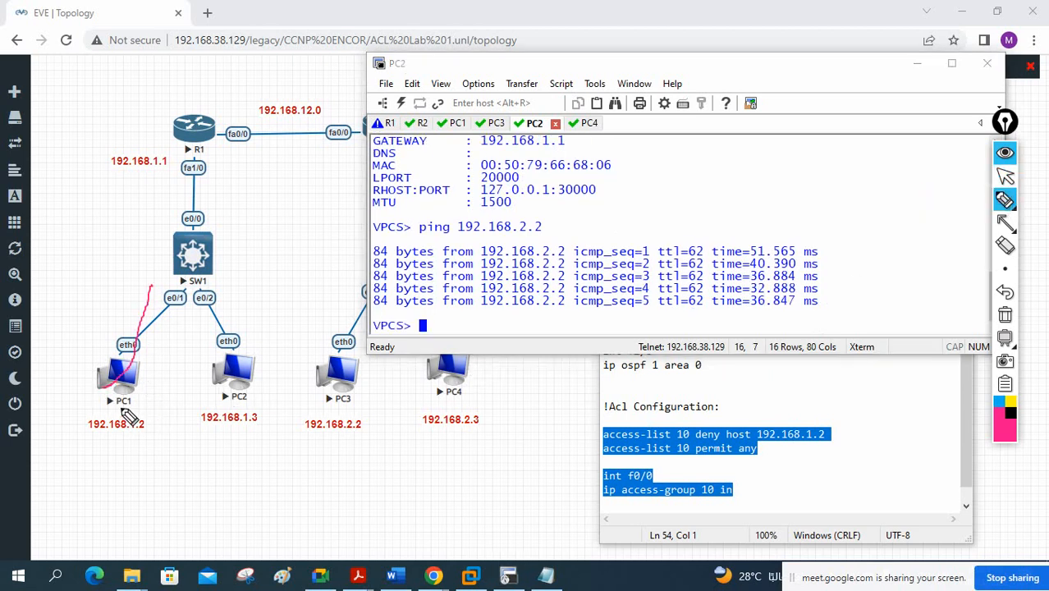
mouse_move(154, 349)
mouse_down()
mouse_move(148, 312)
mouse_move(234, 119)
mouse_move(360, 279)
mouse_move(351, 386)
mouse_up()
drag(226, 105, 262, 123)
drag(241, 88, 220, 156)
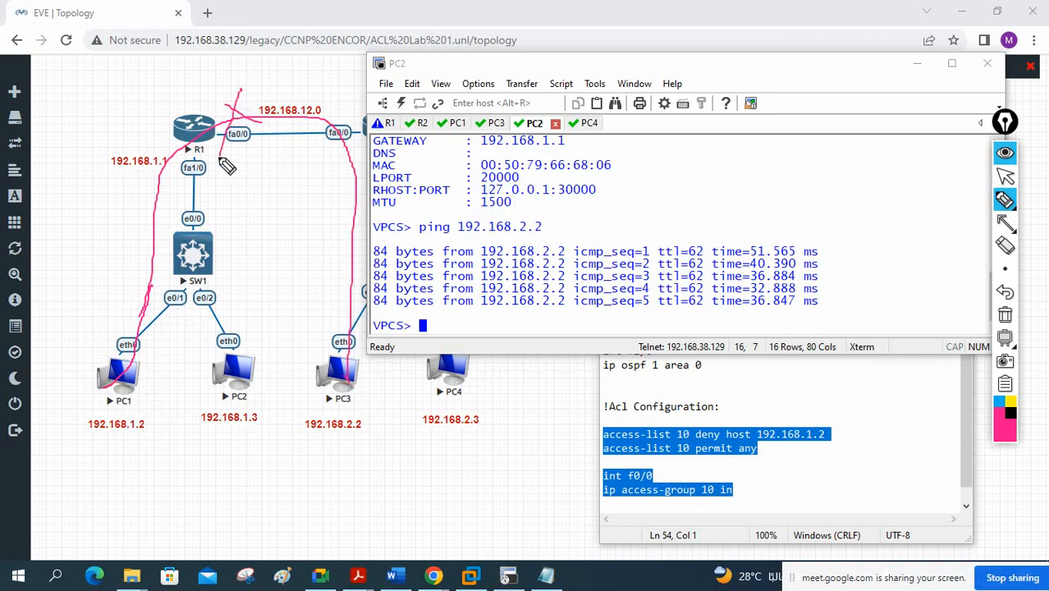
- Trace the path from PC2 to PC3, add a check mark beside PC2, mark PC2 and PC1, and clear the ink
mouse_move(263, 378)
mouse_down()
mouse_move(209, 319)
mouse_move(194, 215)
mouse_move(246, 135)
mouse_move(359, 271)
mouse_move(343, 384)
mouse_up()
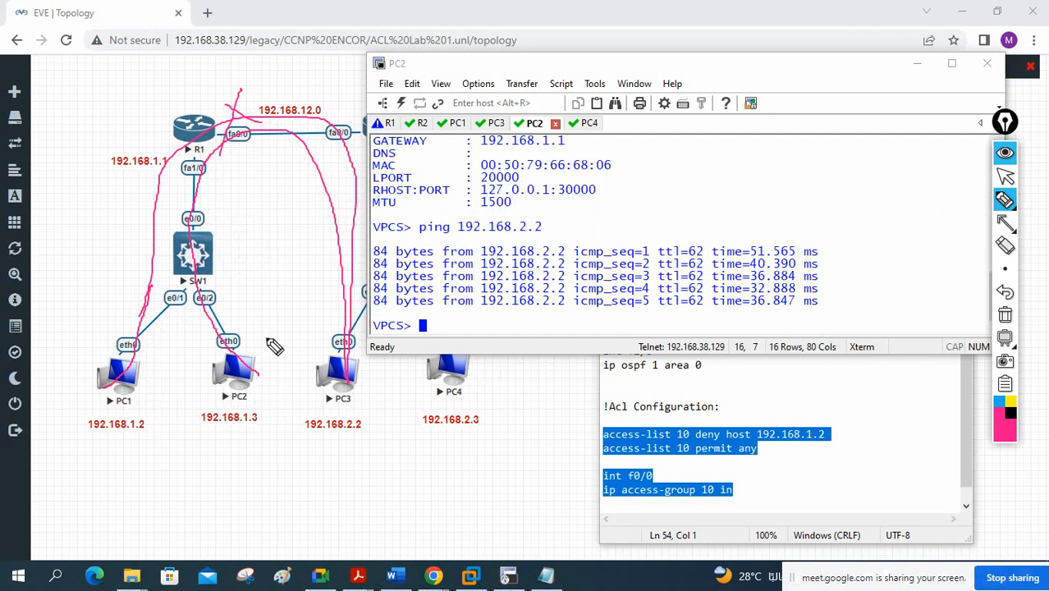
drag(250, 345, 297, 304)
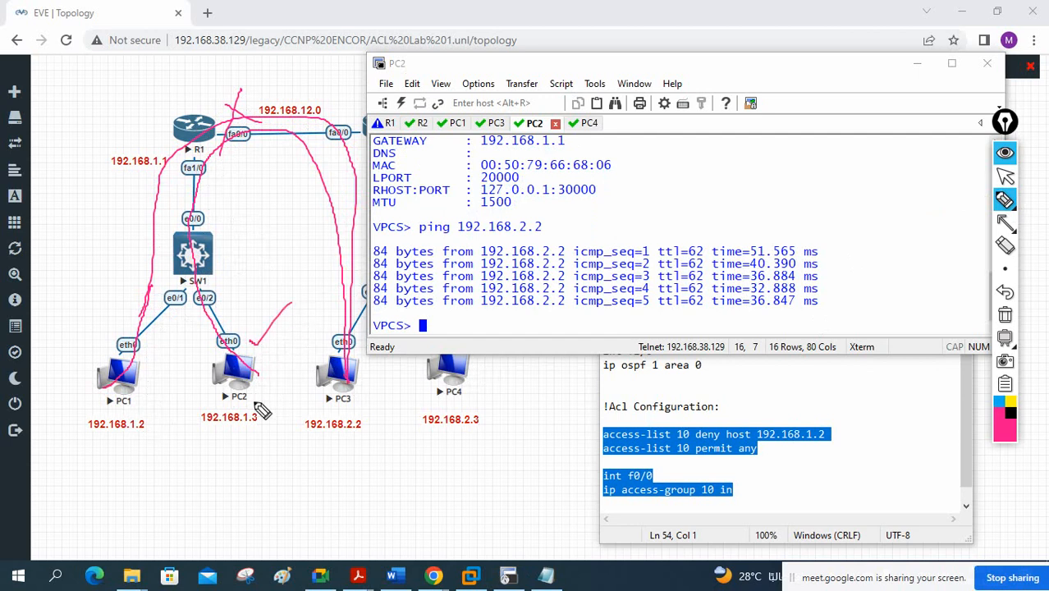
click(266, 402)
mouse_move(265, 403)
mouse_down()
mouse_move(263, 448)
mouse_move(243, 408)
mouse_move(228, 444)
mouse_move(251, 425)
mouse_move(210, 435)
mouse_up()
drag(152, 350, 82, 343)
click(1005, 315)
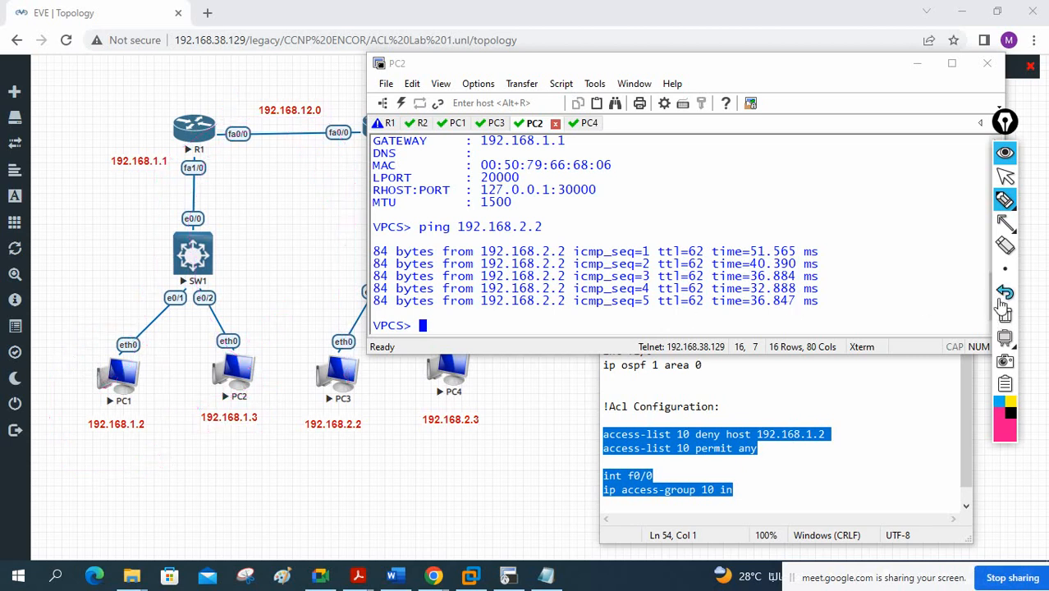
- Repeat the ping to 192.168.2.2 from PC2 and move the terminal window aside to uncover R2 and SW2
click(1007, 179)
click(645, 265)
key(Up)
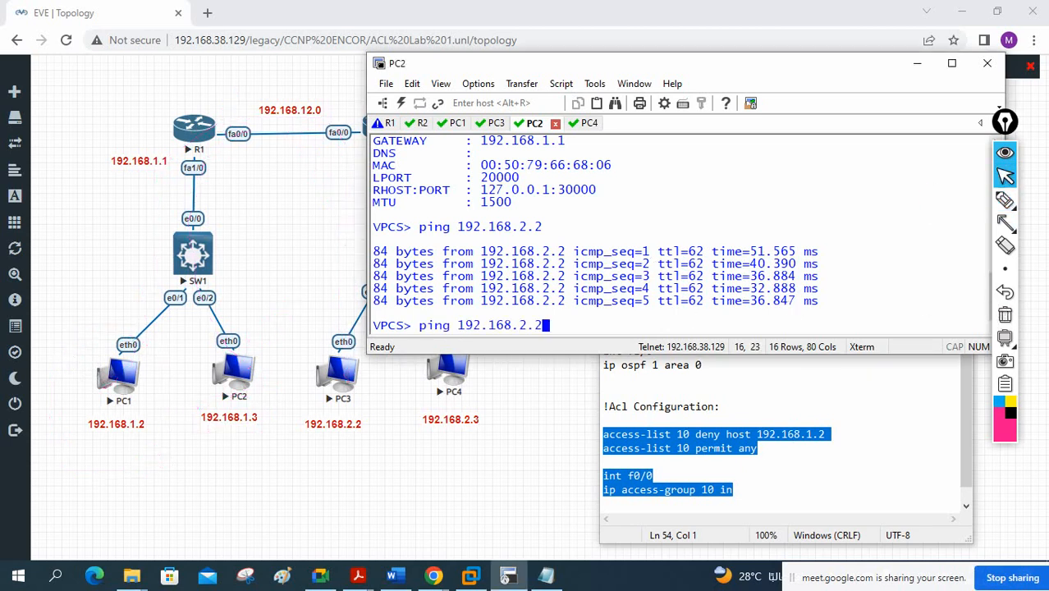
key(Return)
drag(728, 69, 831, 63)
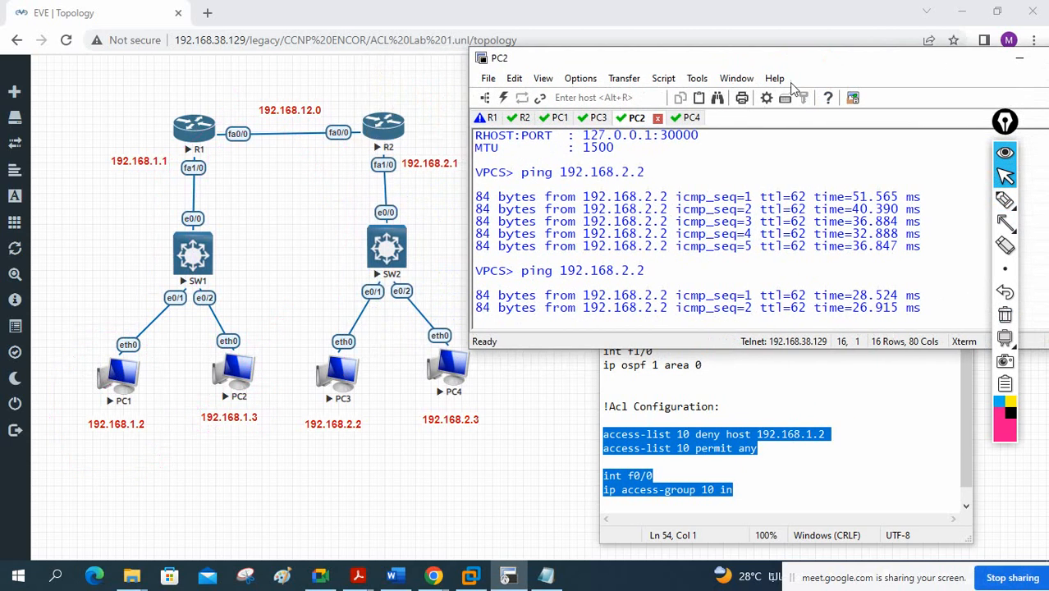
- Trace PC2's path through R1 and R2 to PC3, add pen marks for it and PC1's path, and clear the ink
click(1005, 199)
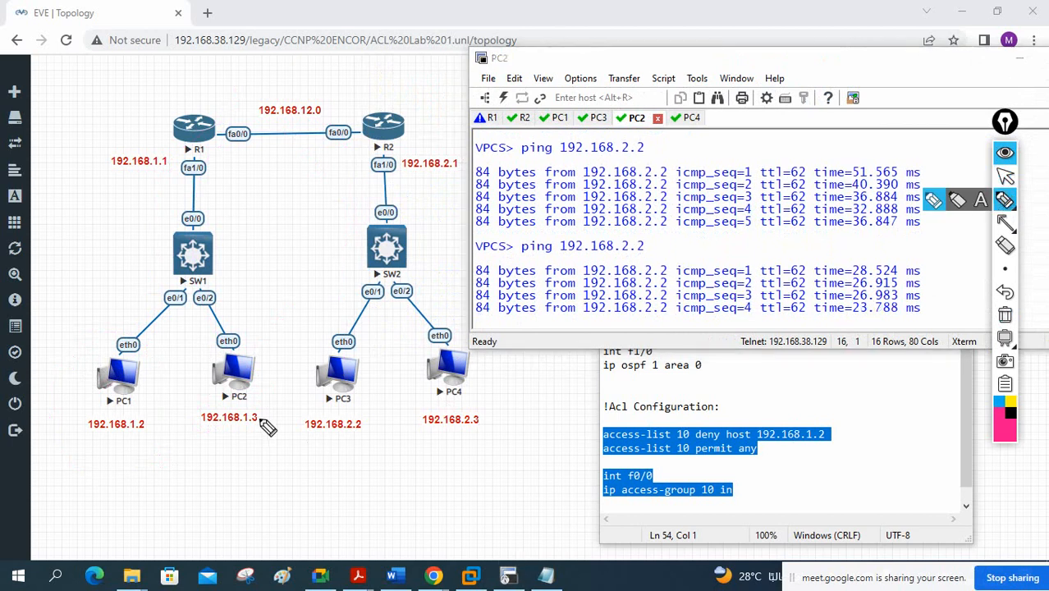
mouse_move(251, 411)
mouse_down()
mouse_move(205, 191)
mouse_move(379, 209)
mouse_move(353, 390)
mouse_up()
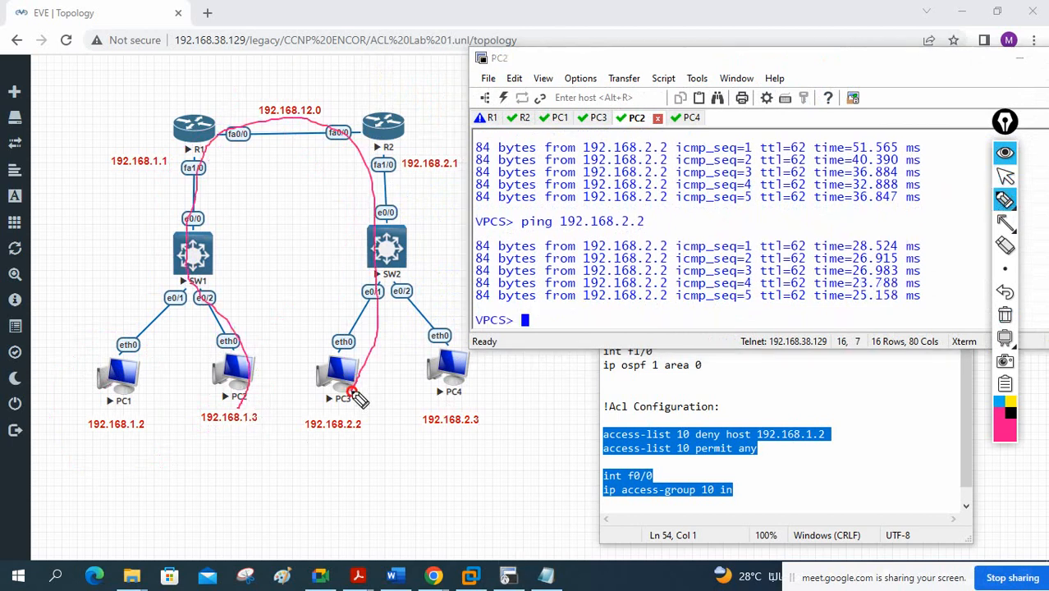
drag(284, 344, 343, 297)
mouse_move(278, 331)
mouse_down()
mouse_move(294, 348)
mouse_move(341, 276)
mouse_up()
mouse_move(103, 378)
mouse_down()
mouse_move(127, 365)
mouse_move(160, 296)
mouse_move(176, 205)
mouse_move(332, 140)
mouse_move(366, 280)
mouse_up()
mouse_move(304, 174)
mouse_down()
mouse_move(357, 193)
mouse_move(330, 218)
mouse_up()
click(1005, 314)
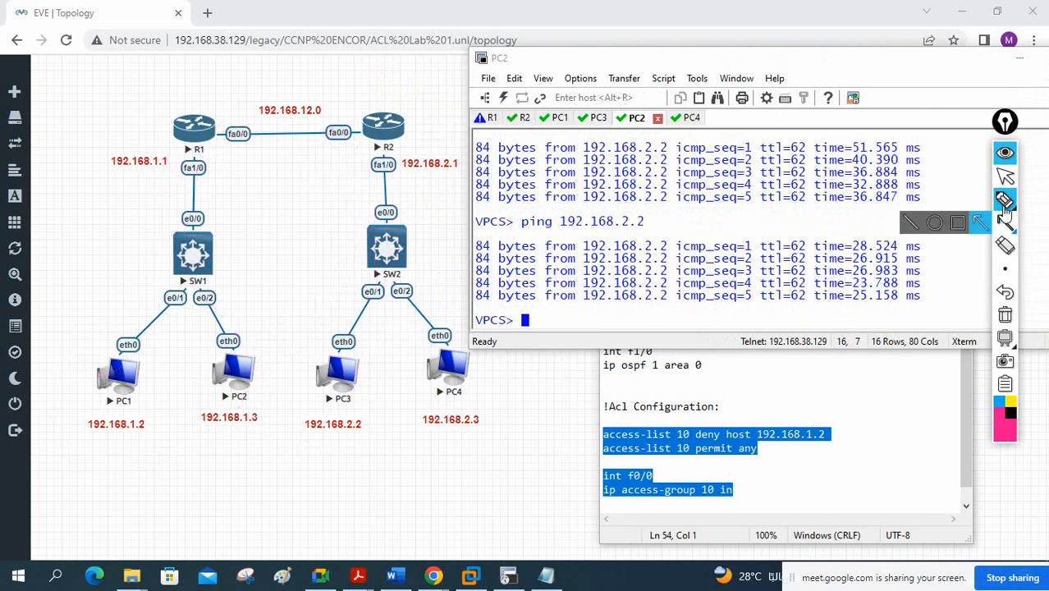
- Circle 192.168.1.2 in the deny line with the pen, draw a cross beside it, and clear the ink
click(1005, 176)
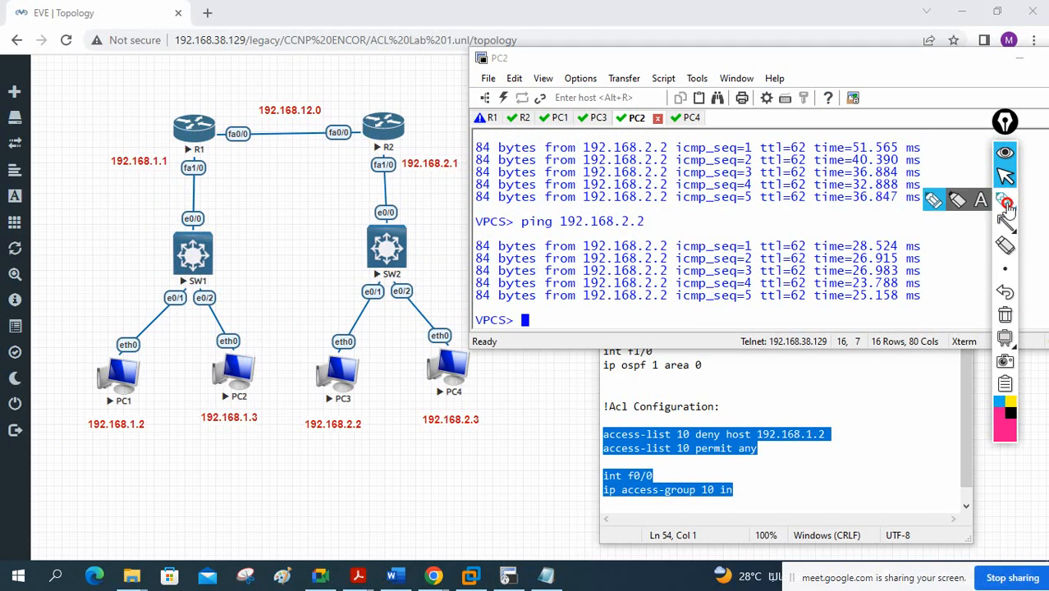
click(1005, 199)
mouse_move(828, 425)
mouse_down()
mouse_move(767, 454)
mouse_move(826, 425)
mouse_move(864, 423)
mouse_move(868, 448)
mouse_up()
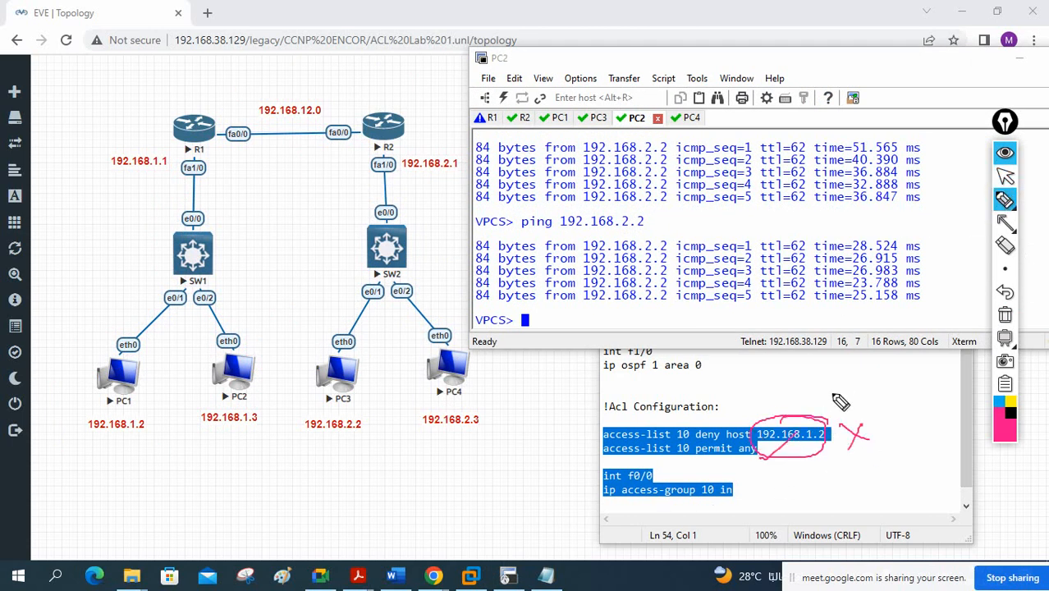
click(1005, 314)
click(1005, 176)
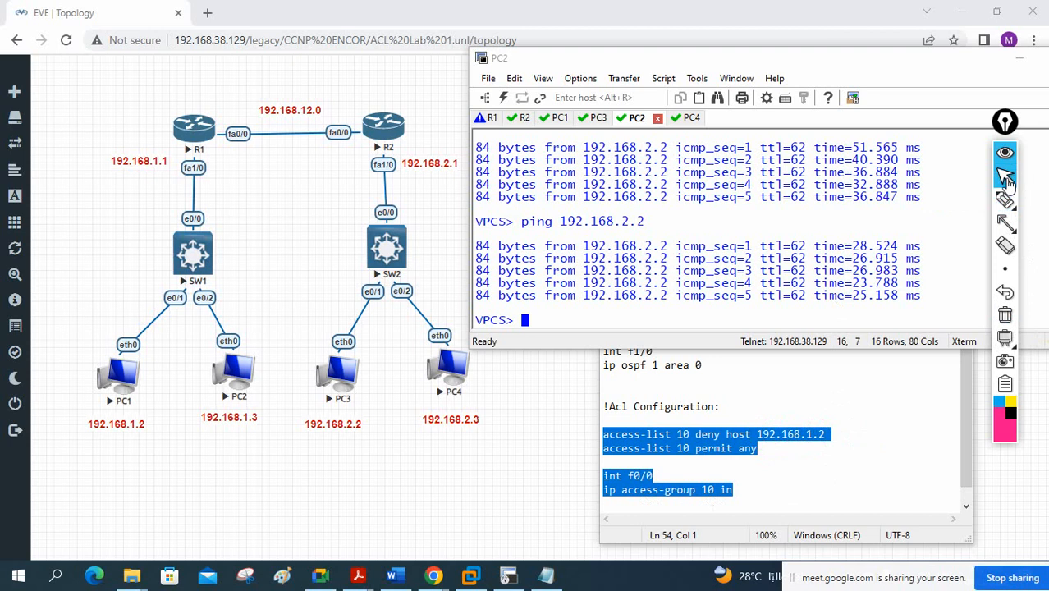
- Maximize the terminal window showing PC2's console
click(806, 61)
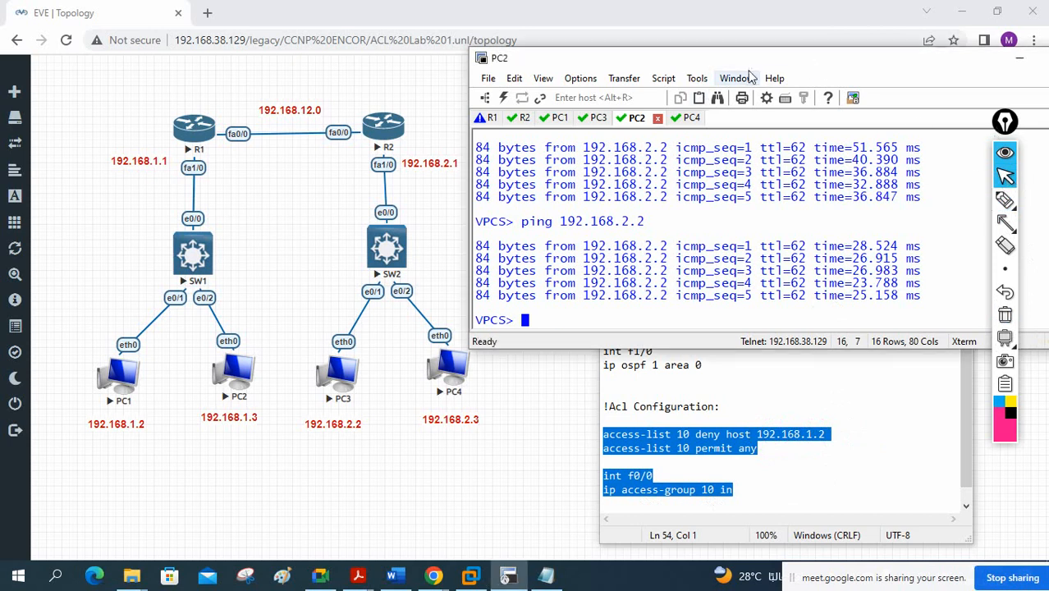
double_click(618, 60)
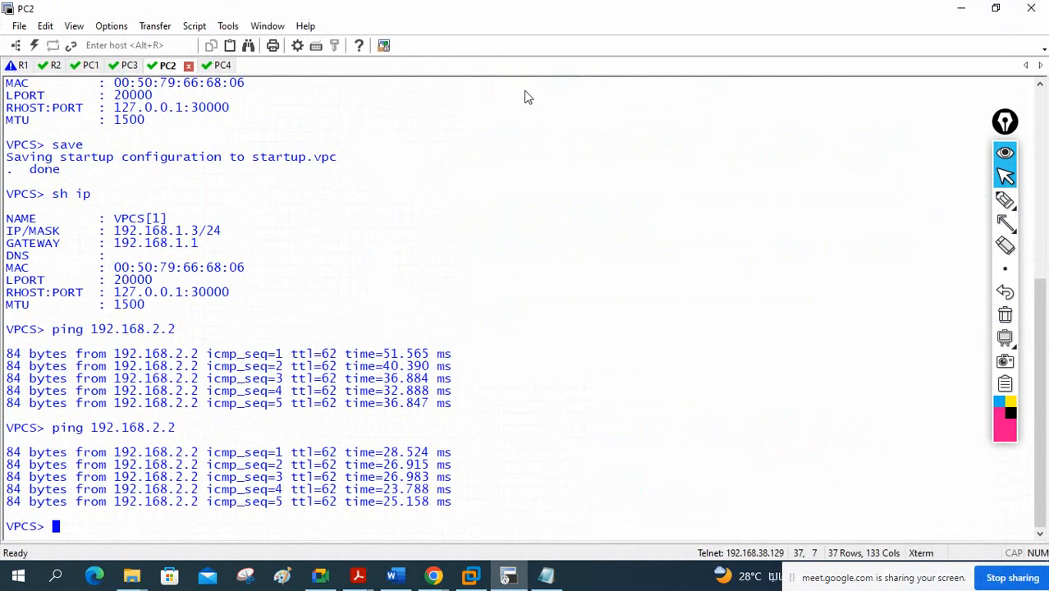
- Switch to R2's console and exit interface configuration mode to the privileged prompt
click(52, 66)
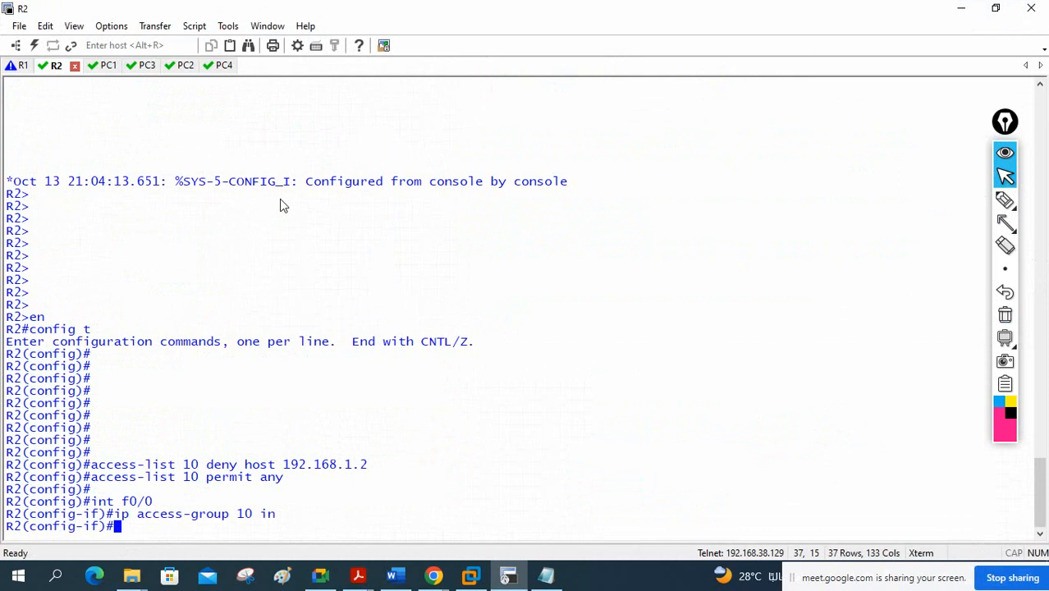
key(ctrl+z)
key(Return)
key(Return)
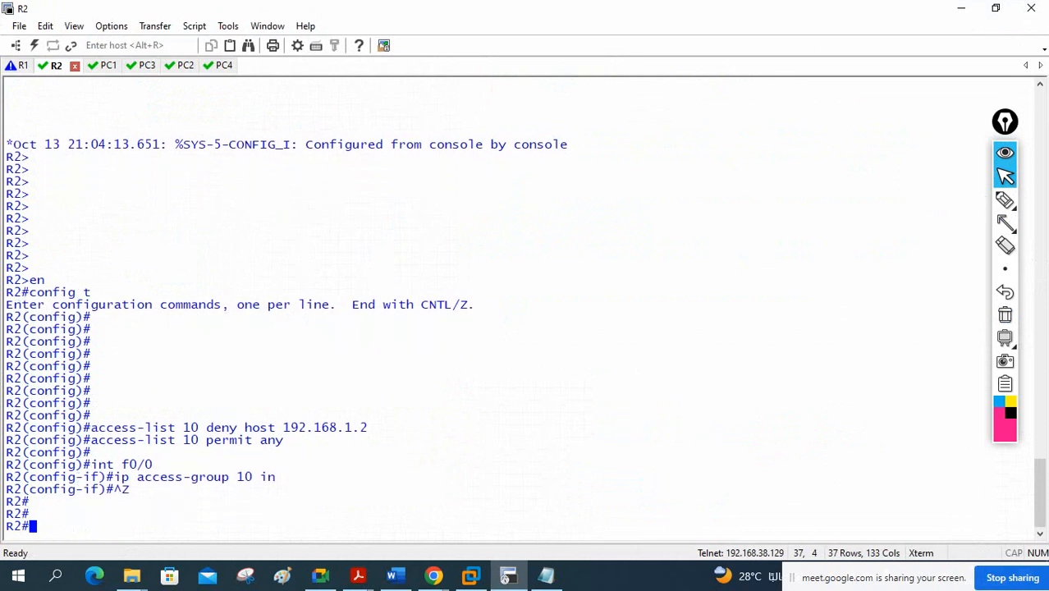
key(Return)
key(Return)
key(Return)
- Display R2's access lists with sh ip access-lists
text(sh)
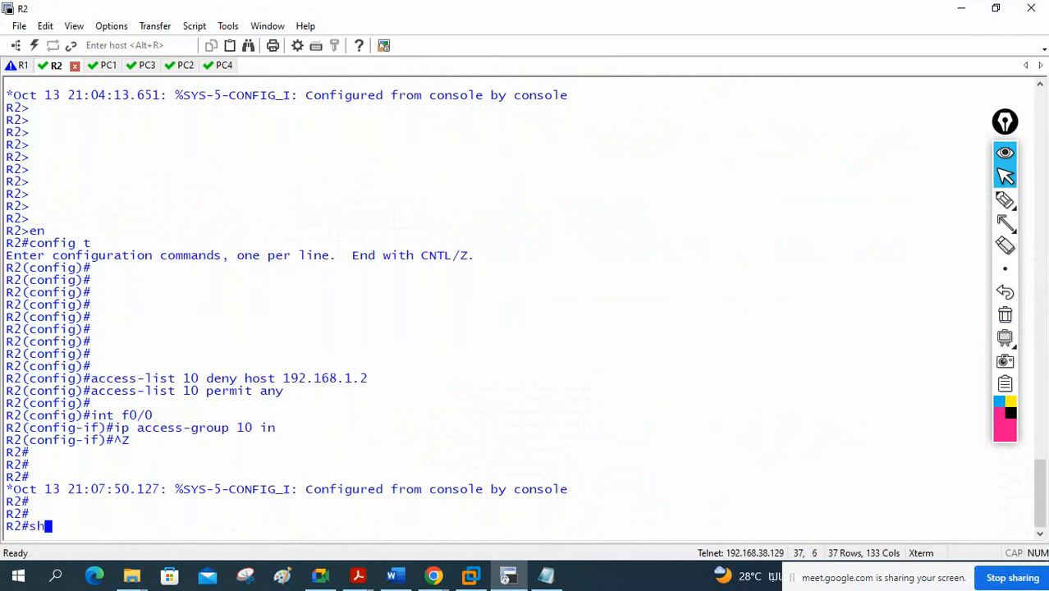
text( acc)
key(Tab)
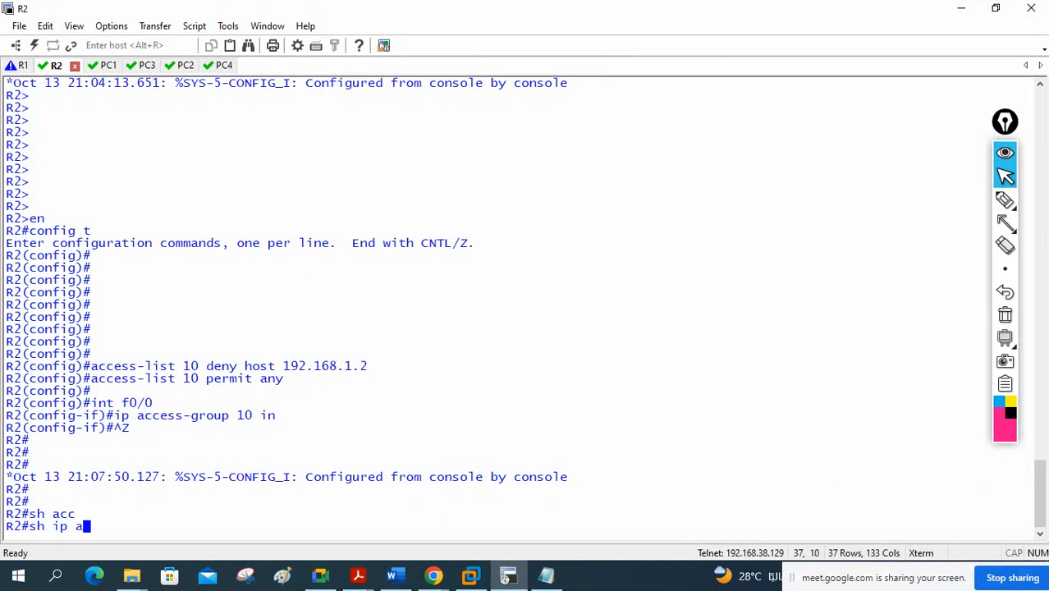
key(Tab)
text(e)
key(Tab)
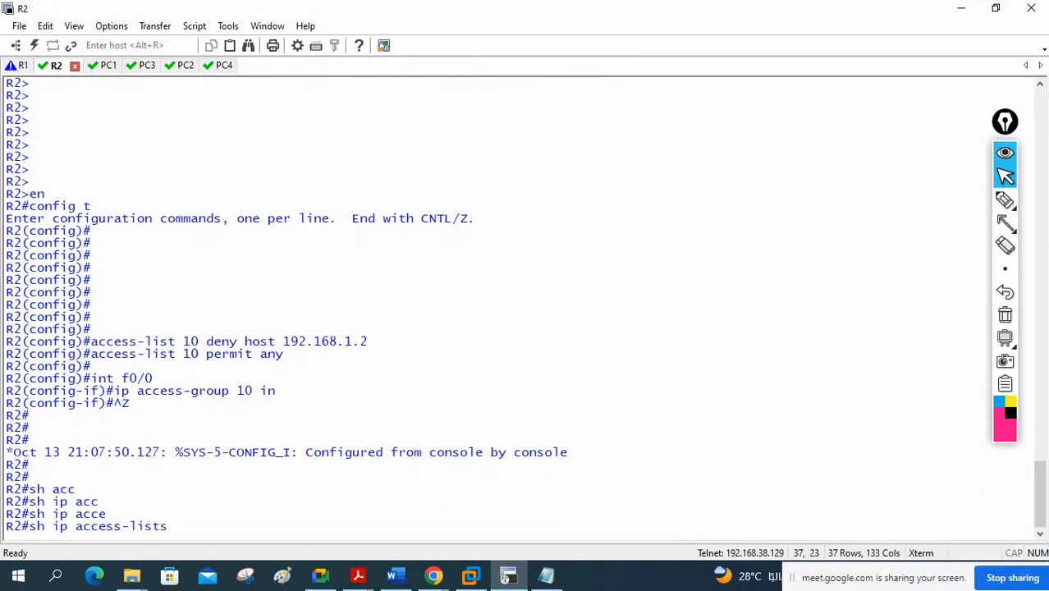
key(Return)
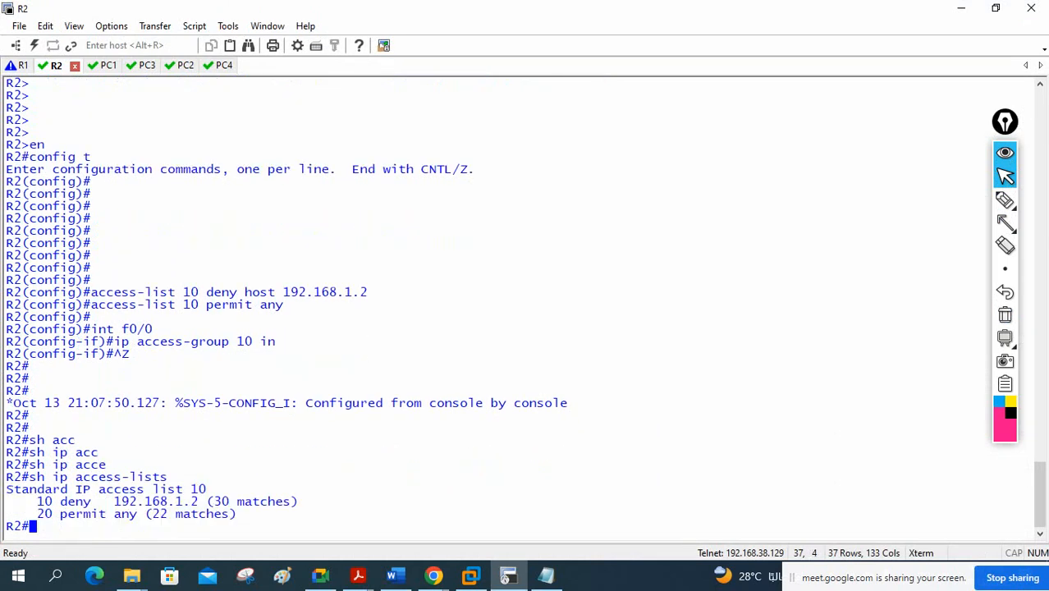
- Mark the deny entry and sequence numbers 10 and 20 with the pen, write 30 beneath them, and clear the ink
click(1005, 200)
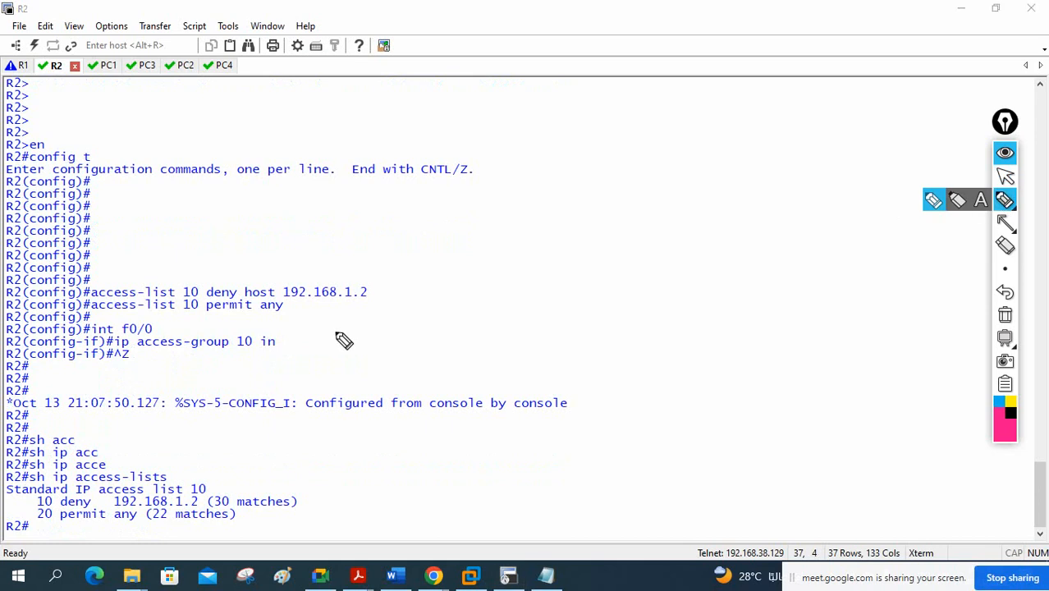
drag(60, 508, 188, 509)
mouse_move(52, 494)
mouse_down()
mouse_move(37, 506)
mouse_move(58, 498)
mouse_move(42, 516)
mouse_move(49, 542)
mouse_move(39, 541)
mouse_up()
drag(51, 532, 55, 531)
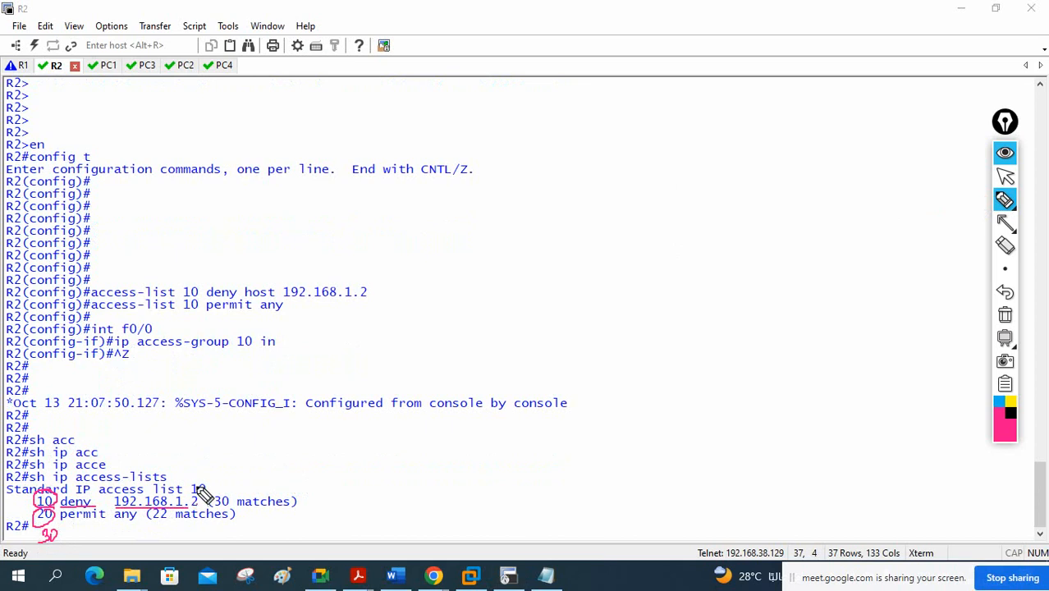
drag(197, 491, 201, 492)
drag(114, 527, 138, 526)
click(1005, 316)
- Pen-mark the deny and permit entries with their match counts, clear the ink, and return to the pointer
drag(210, 507, 298, 507)
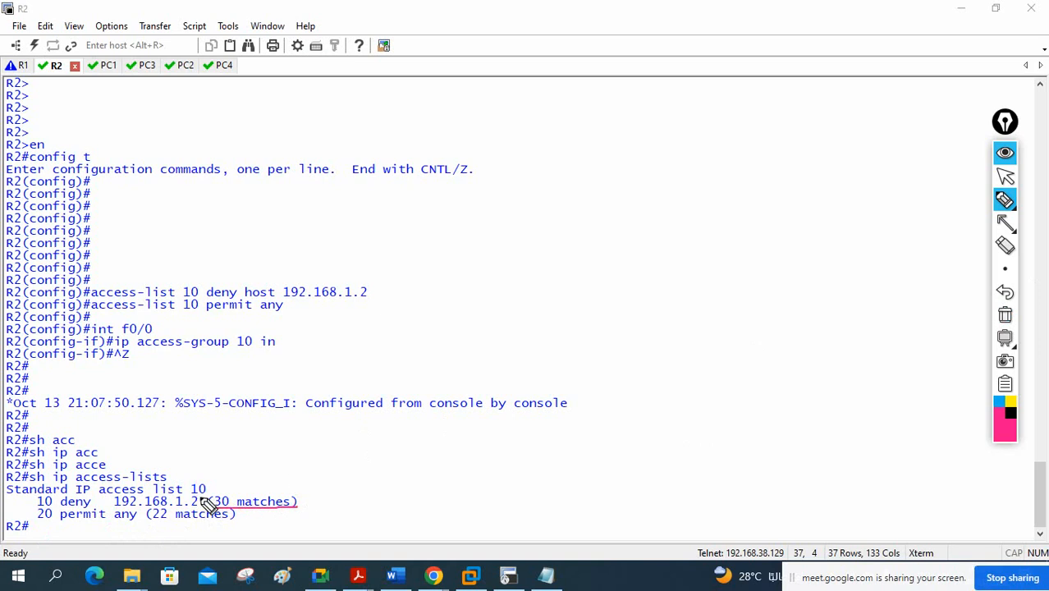
mouse_move(202, 497)
mouse_down()
mouse_move(131, 492)
mouse_move(136, 516)
mouse_move(212, 511)
mouse_move(206, 487)
mouse_up()
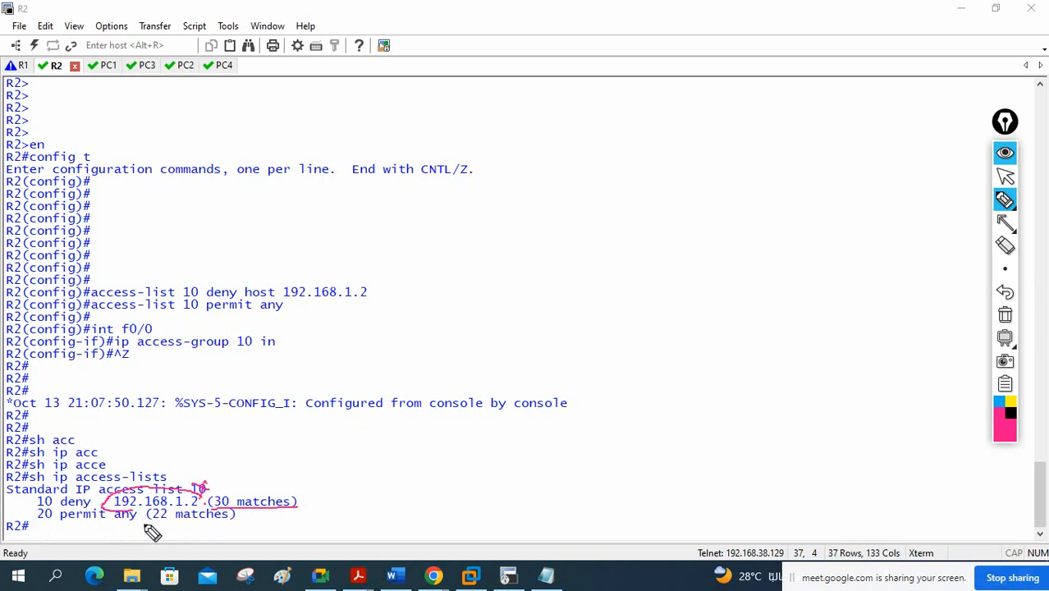
drag(146, 519, 235, 518)
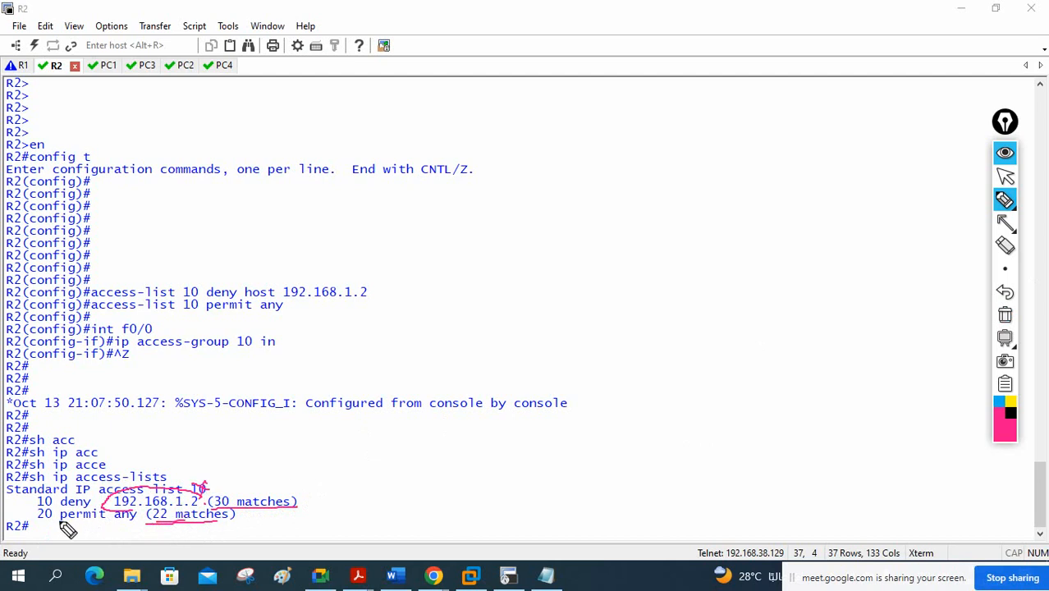
drag(60, 520, 135, 519)
drag(223, 528, 299, 497)
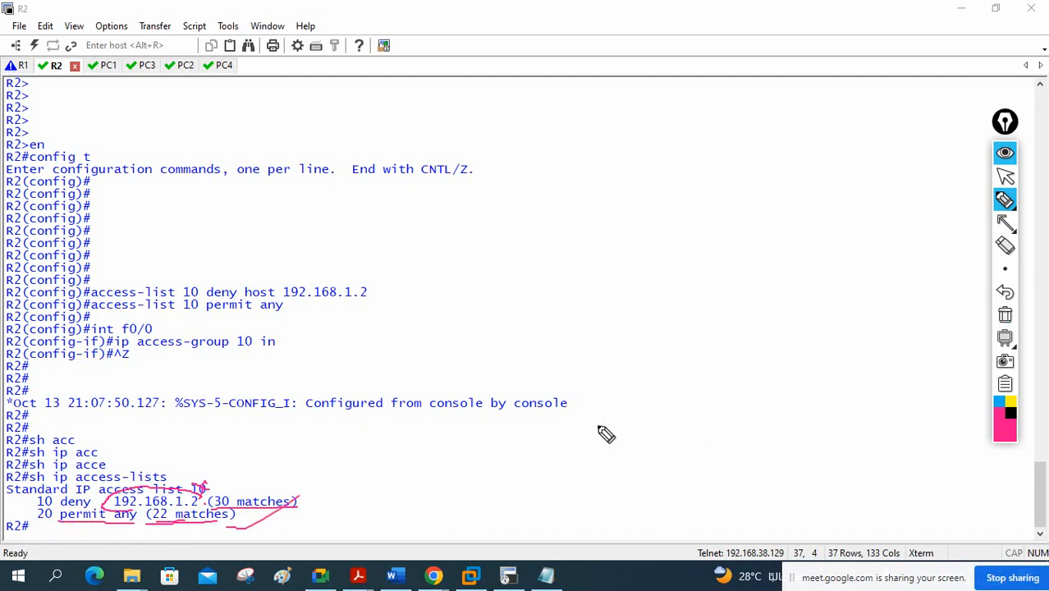
click(1005, 315)
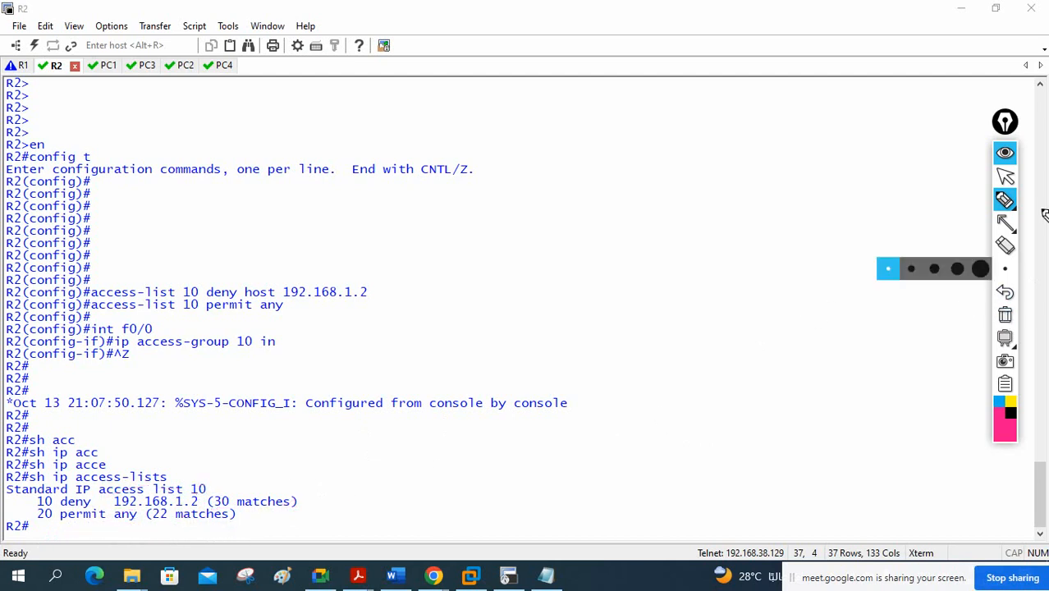
click(1006, 176)
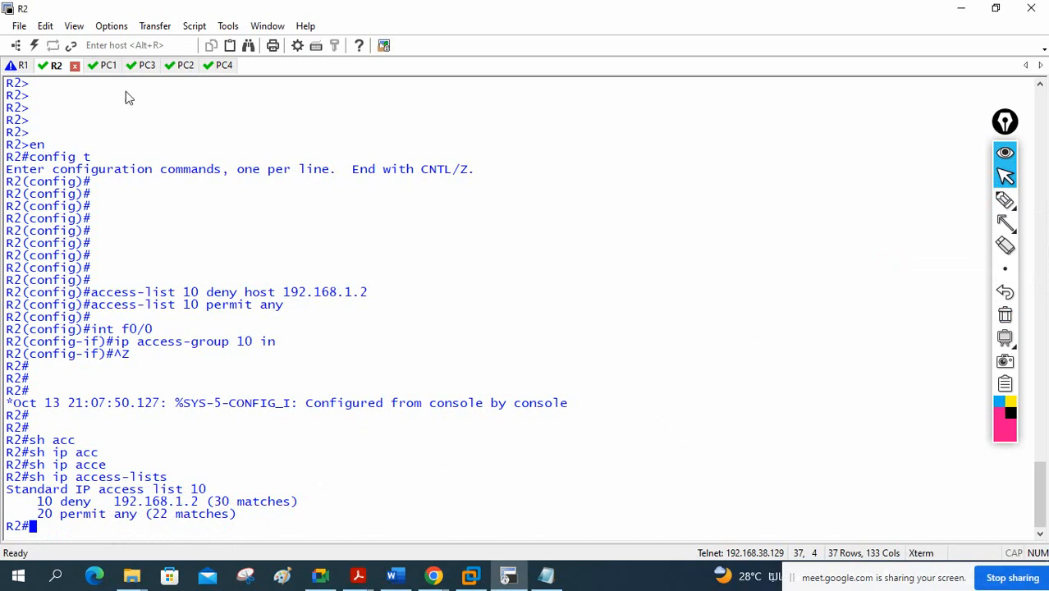
- Repeat the ping to 192.168.2.2 from PC1's console
click(102, 66)
key(Up)
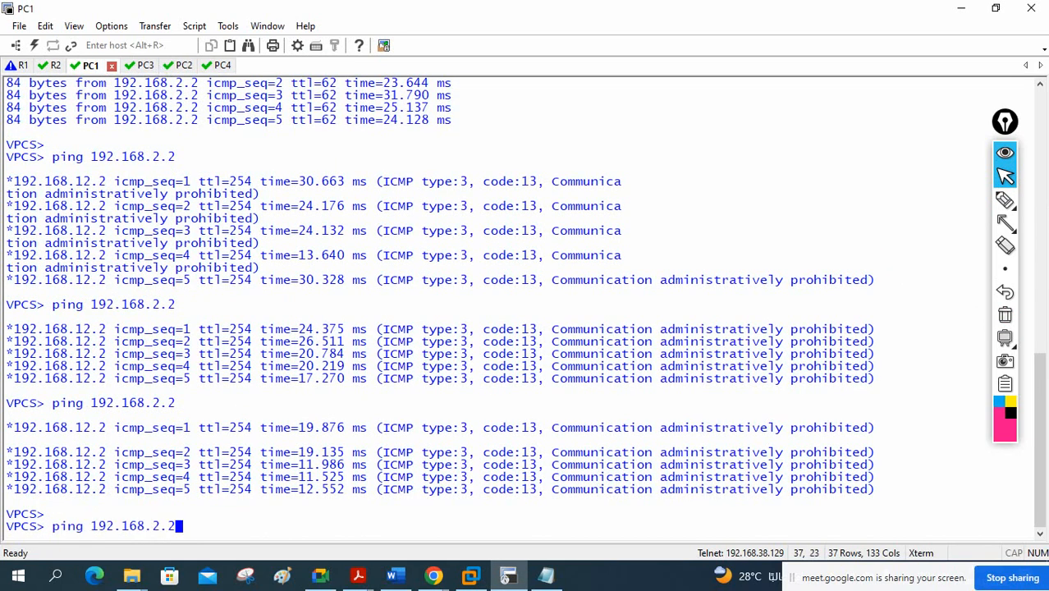
key(Return)
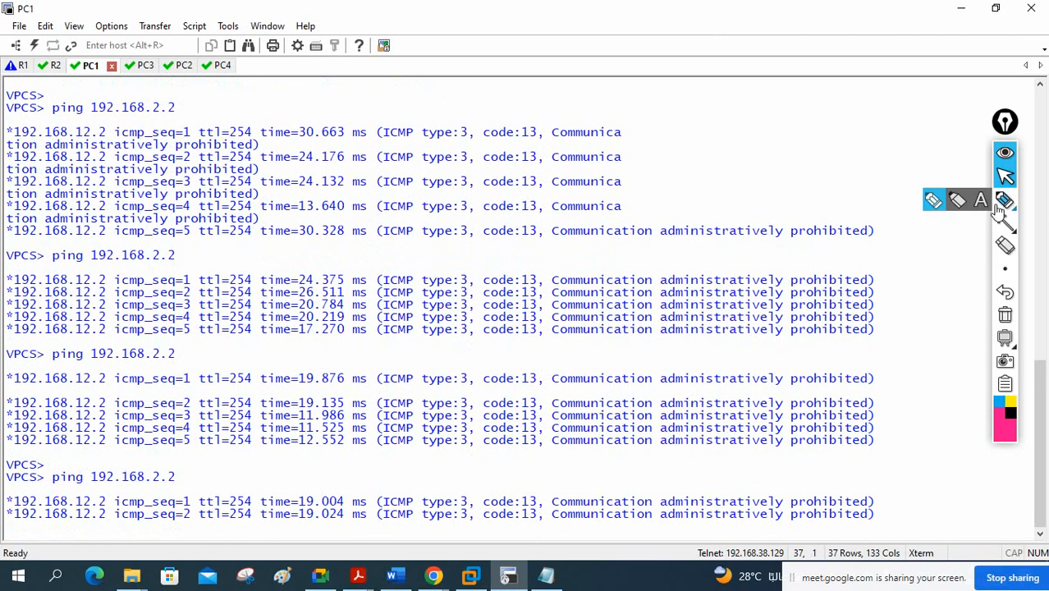
- Return to R2's console and rerun sh ip access-lists
click(55, 67)
key(Up)
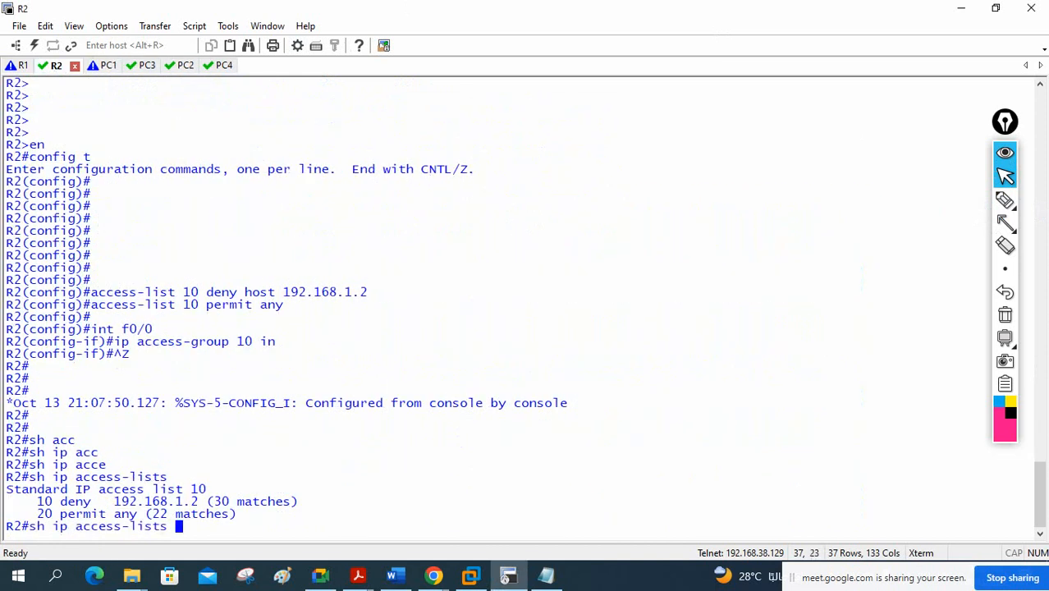
key(Return)
- Underline the deny and permit match counts in both access-list outputs with the pen, and clear the ink
click(1004, 200)
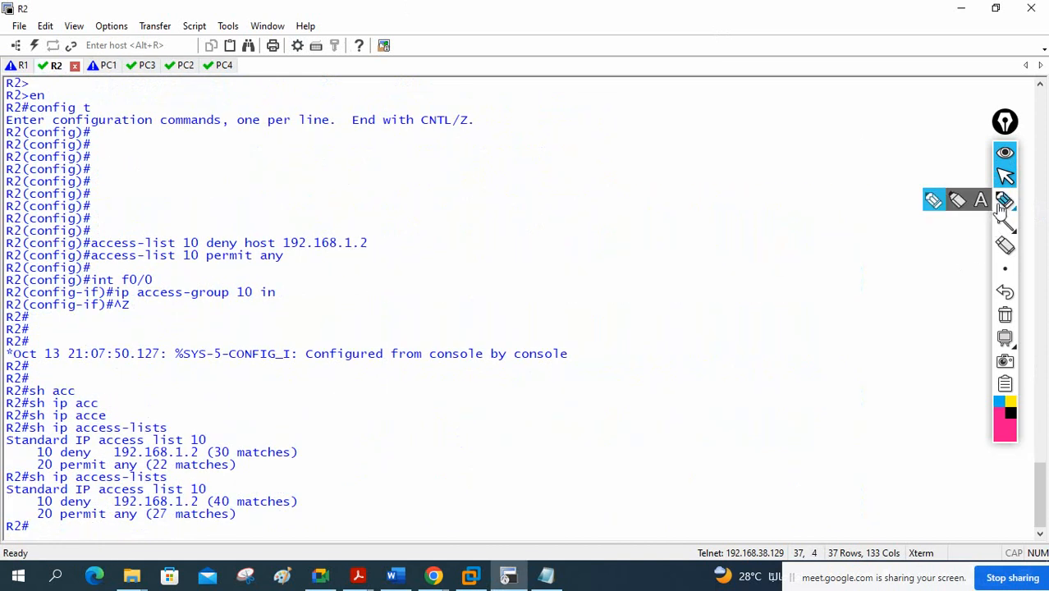
click(958, 201)
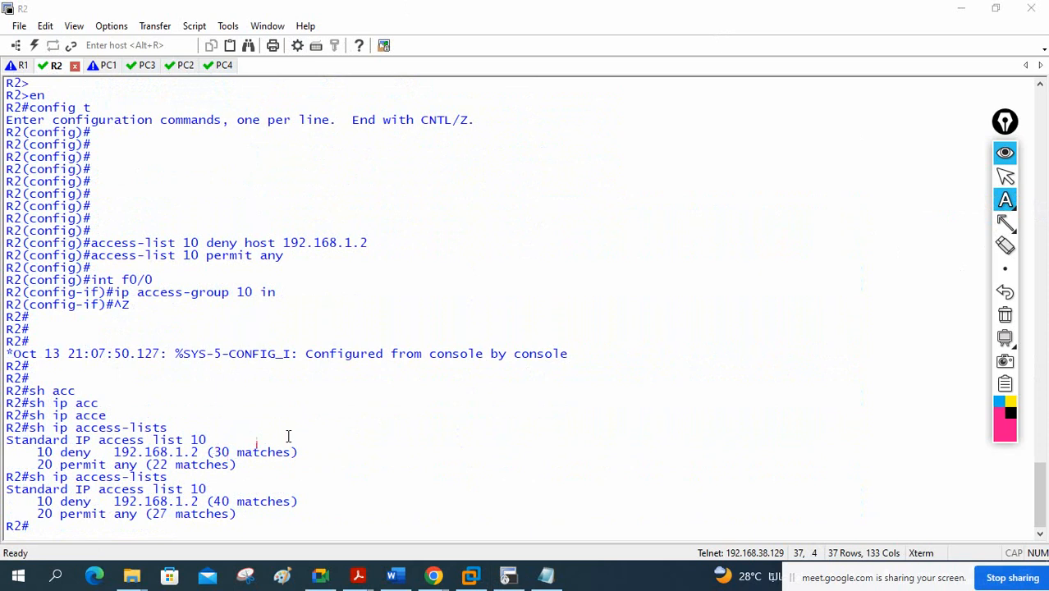
click(1009, 204)
click(934, 201)
drag(207, 455, 243, 456)
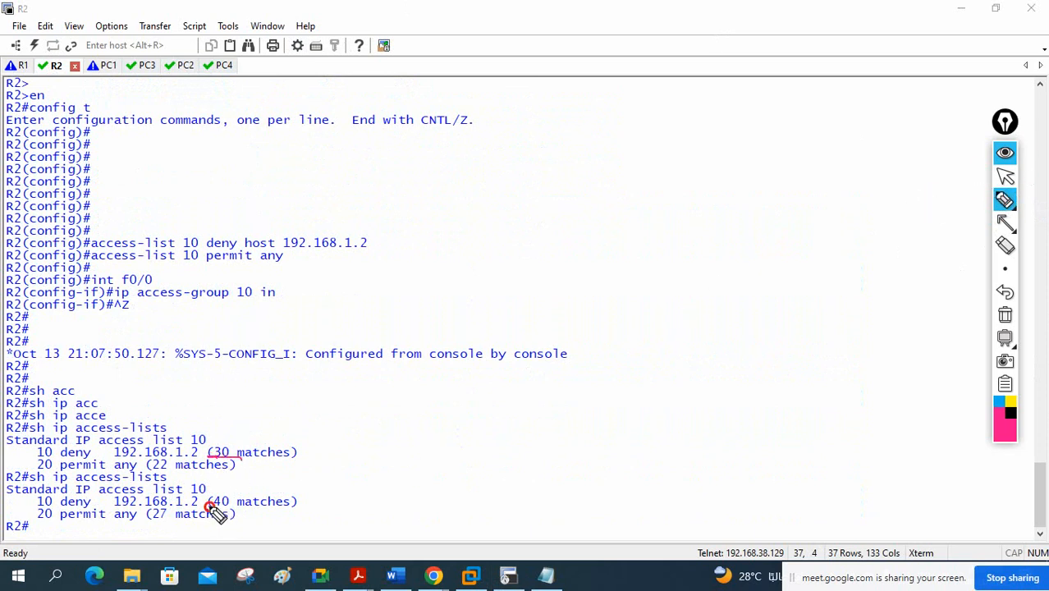
drag(208, 505, 265, 505)
drag(149, 520, 179, 519)
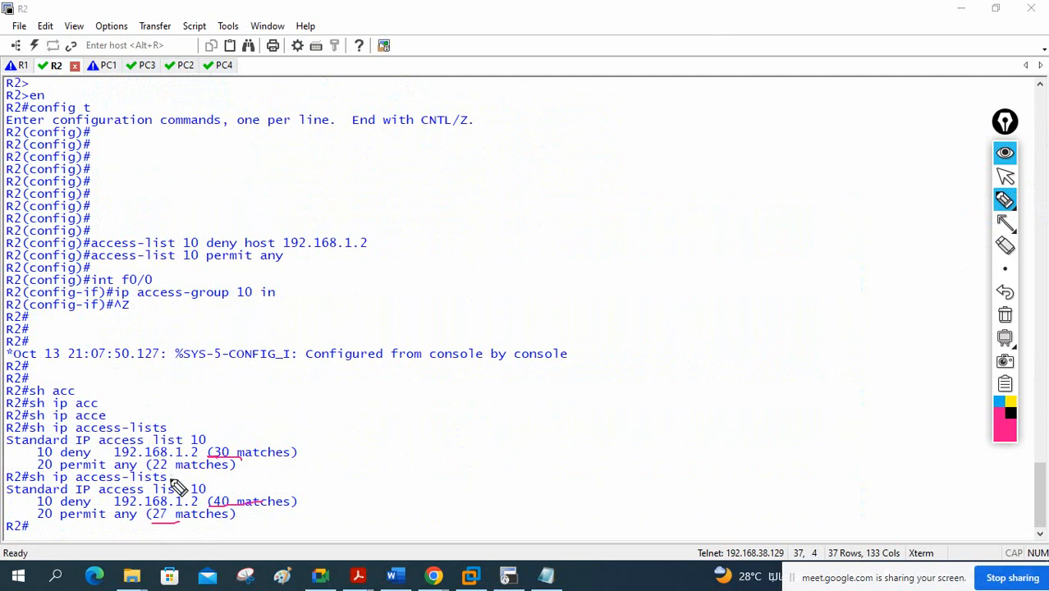
drag(148, 478, 173, 472)
drag(404, 427, 776, 304)
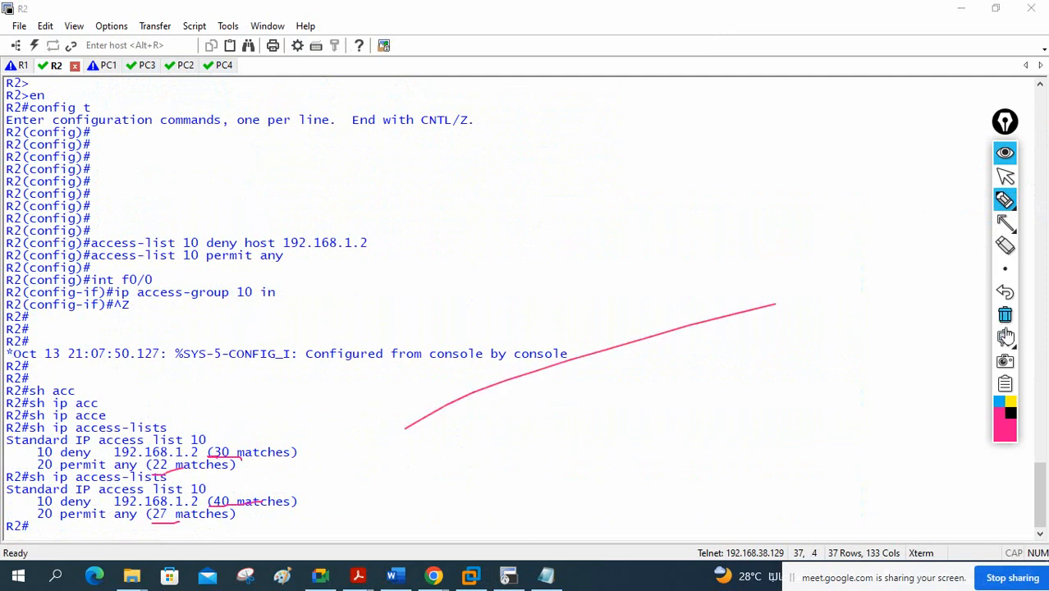
click(1005, 315)
- Return to the pointer and highlight the deny and permit match counts in the first access-list output
click(1006, 178)
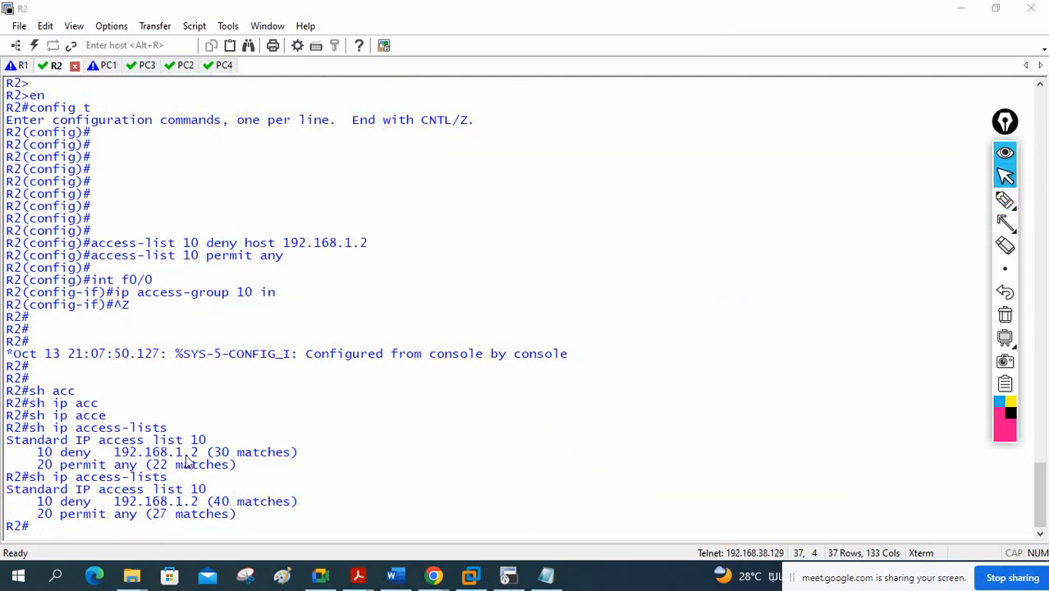
drag(207, 455, 293, 462)
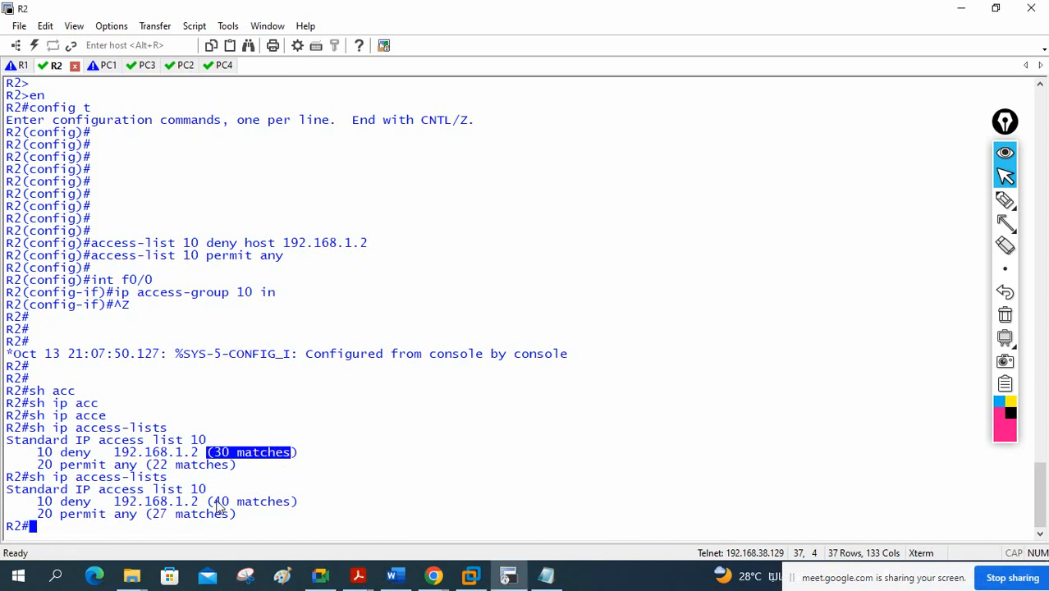
drag(151, 464, 243, 464)
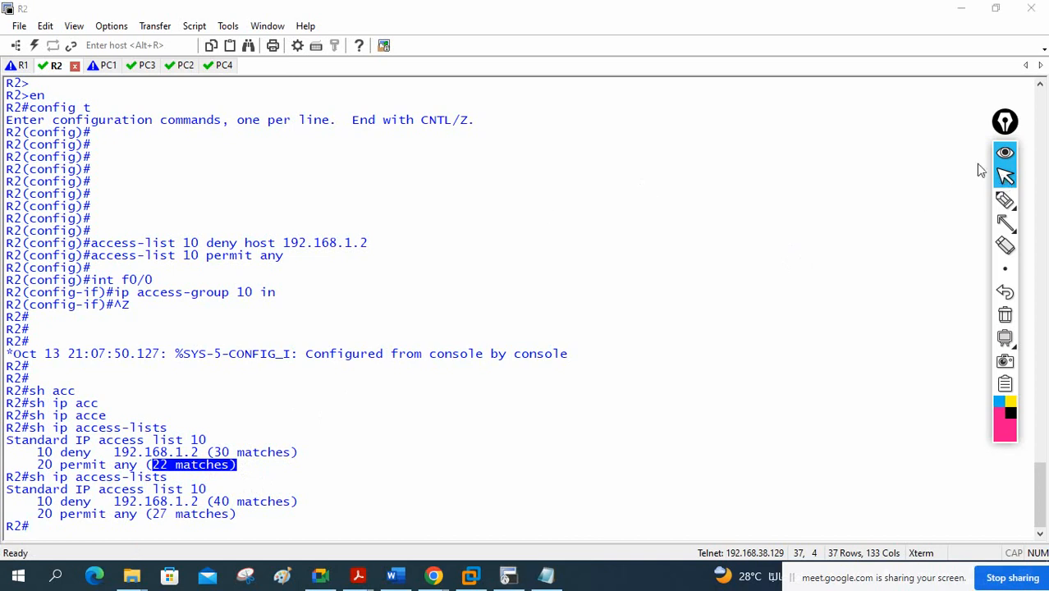
- Check R1's console, minimize the terminal window, and bring the start of the Notepad configuration into view beside the topology
click(20, 67)
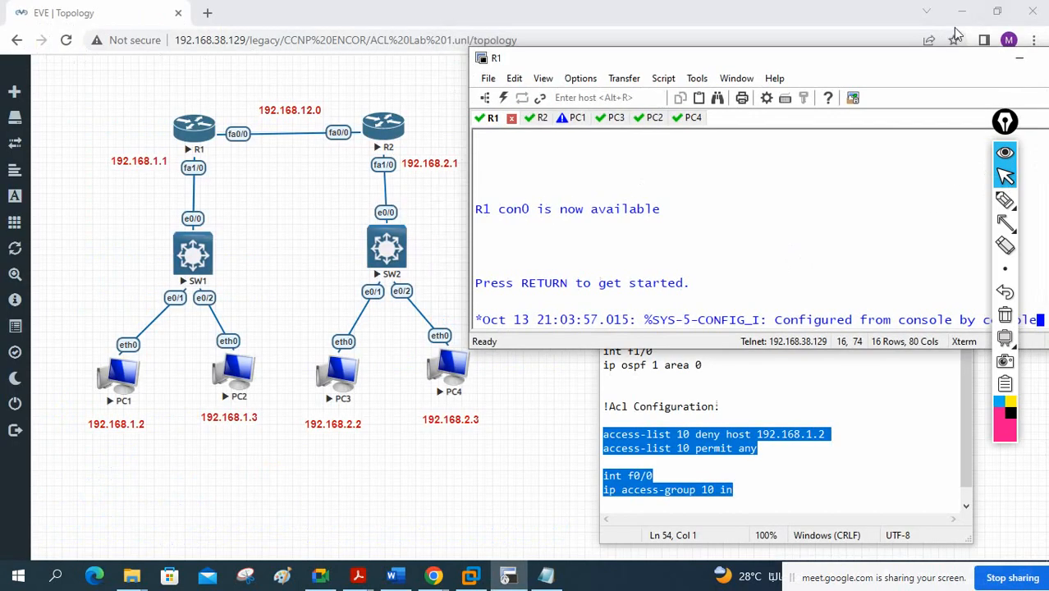
click(1019, 57)
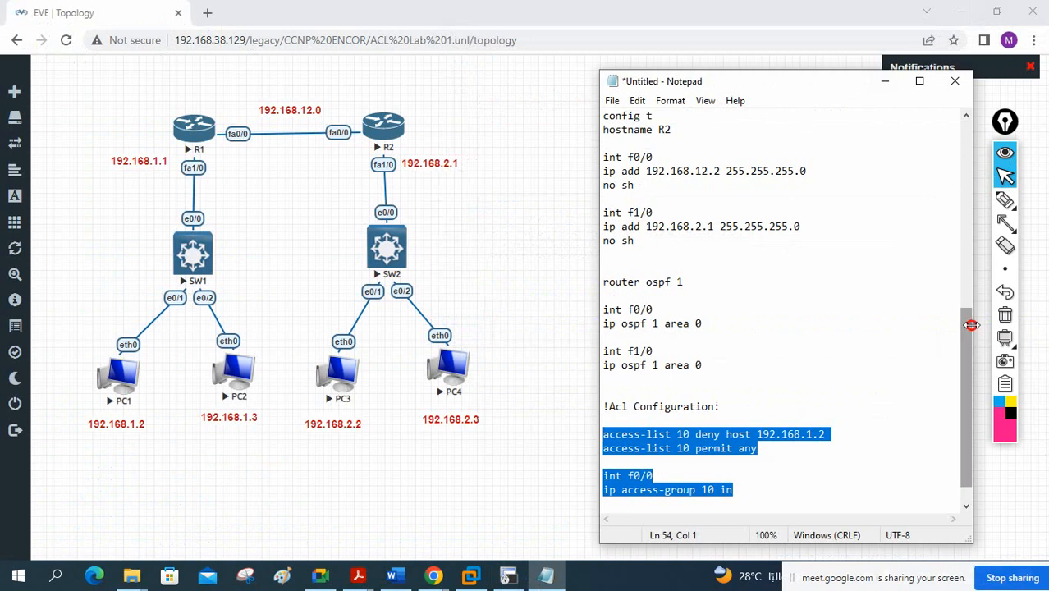
drag(970, 356, 976, 164)
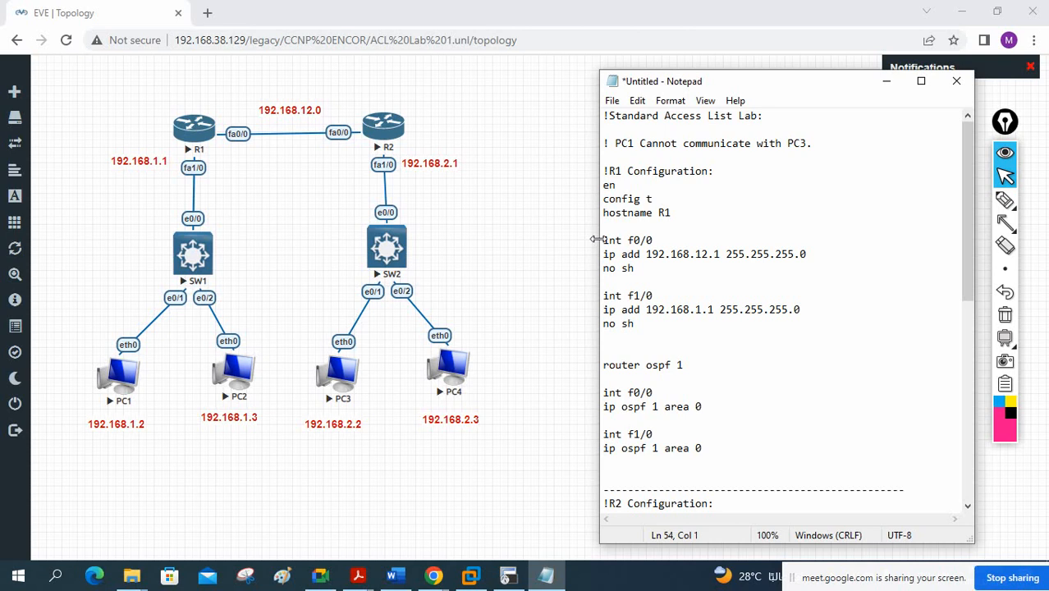
click(1006, 177)
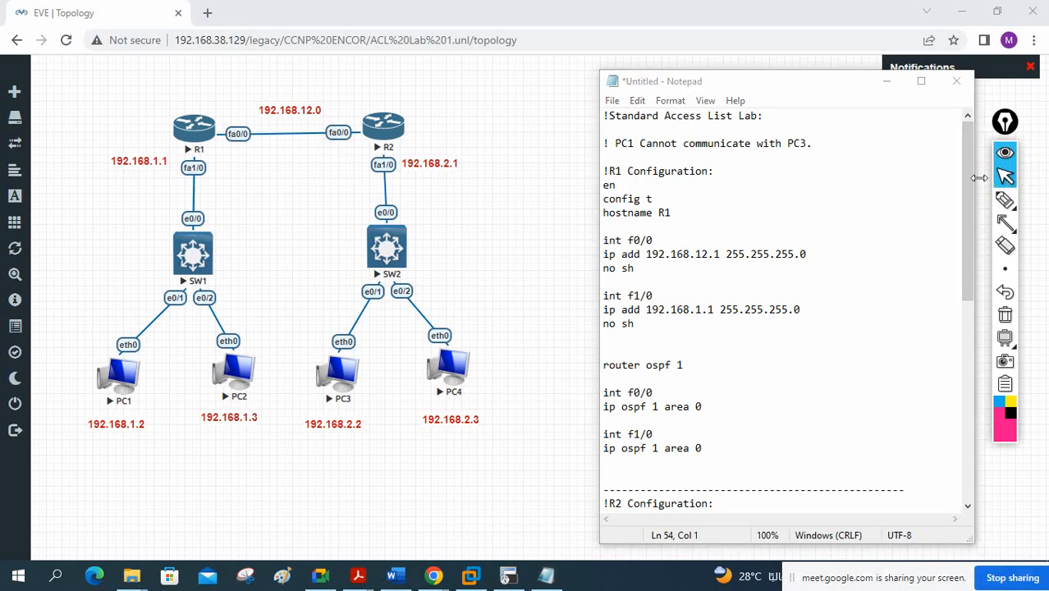